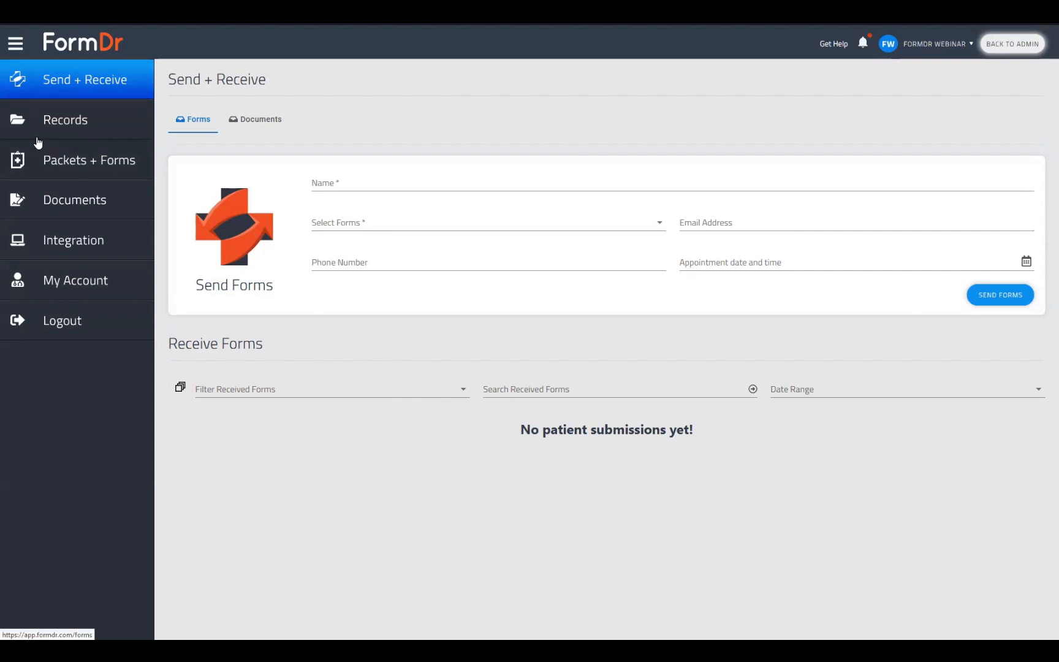
Open the FormDr Training packet for editing and proceed to its Build stage
click(83, 161)
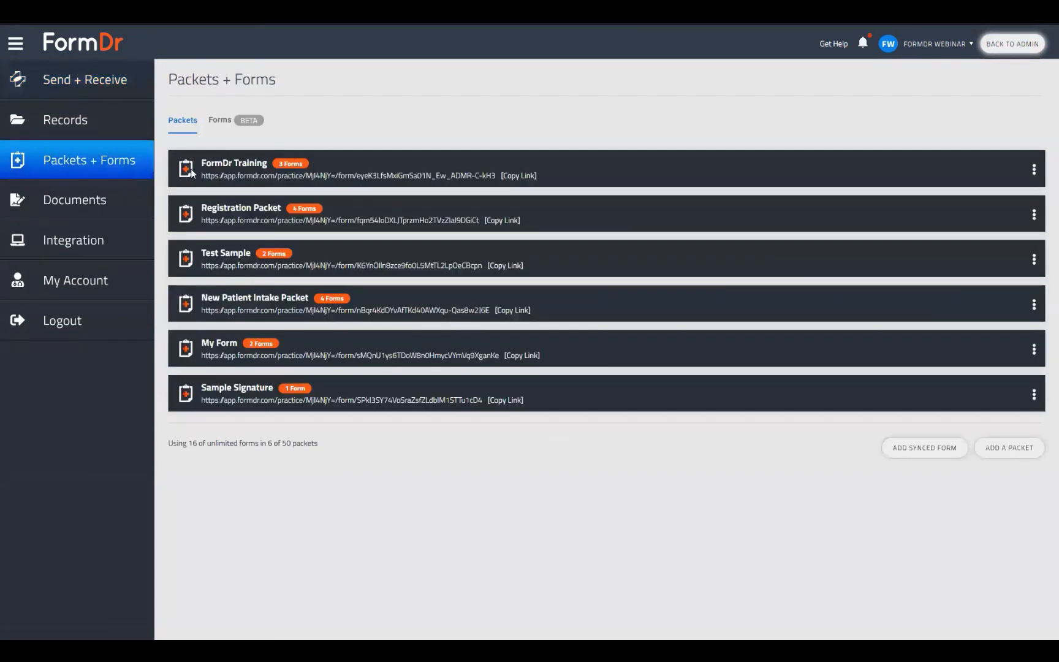
click(1035, 171)
click(1014, 190)
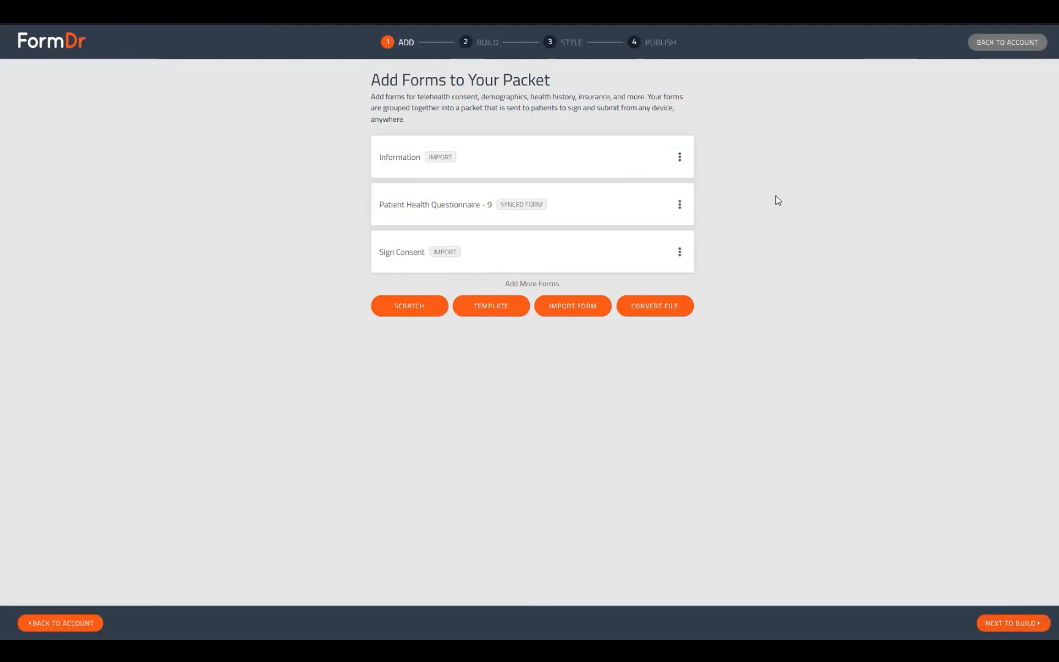
click(1019, 623)
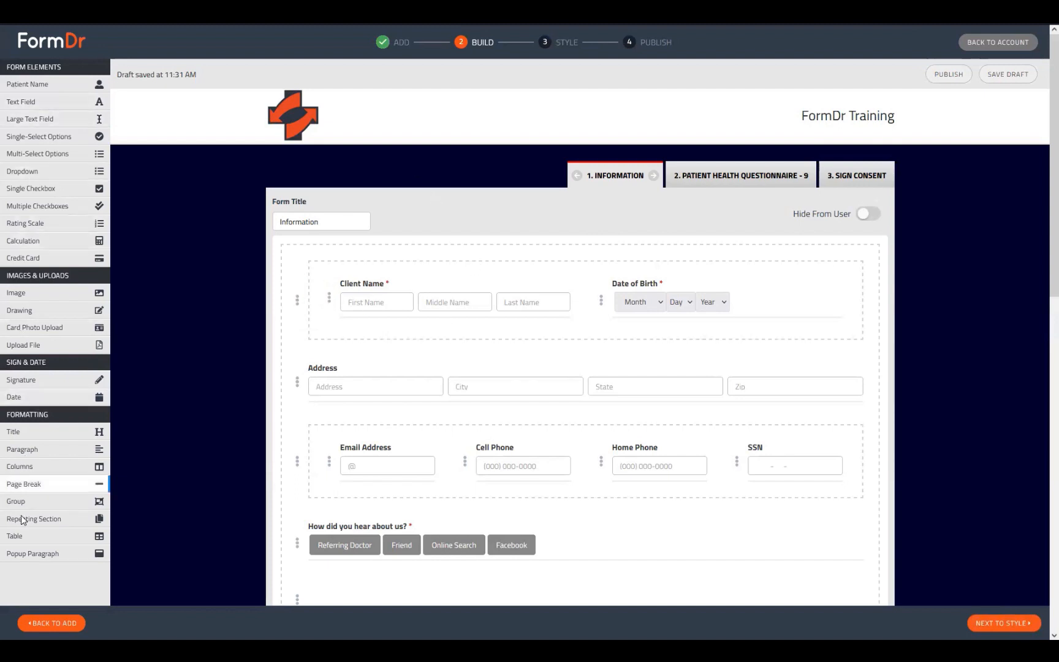
Look through the Information form's contact fields, referral question and medical conditions checklist
scroll(574, 324, down, 5)
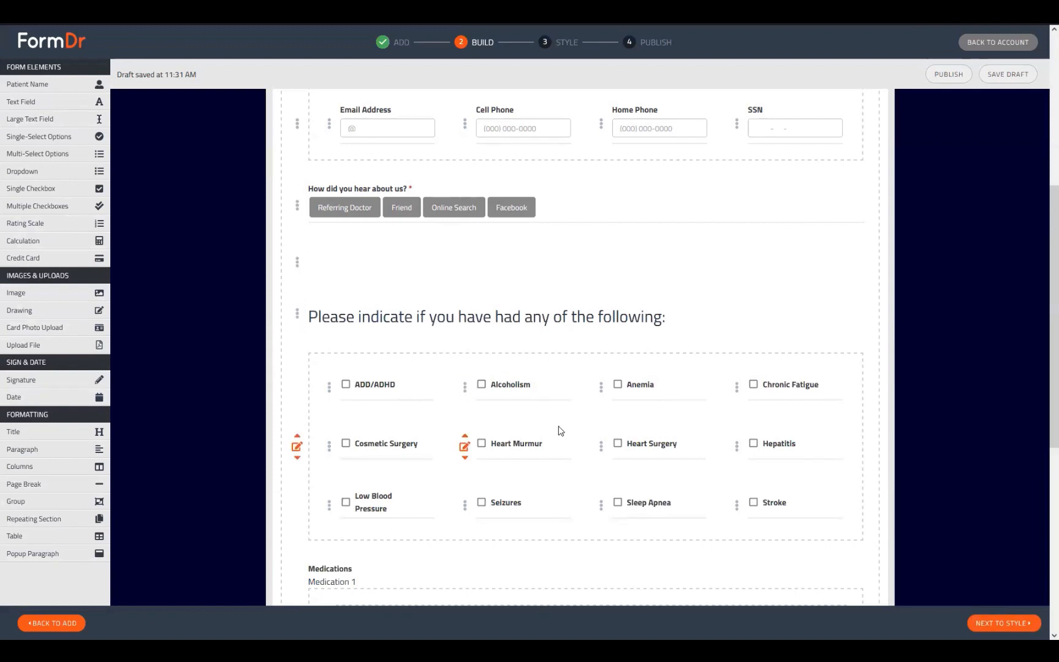
scroll(440, 428, up, 4)
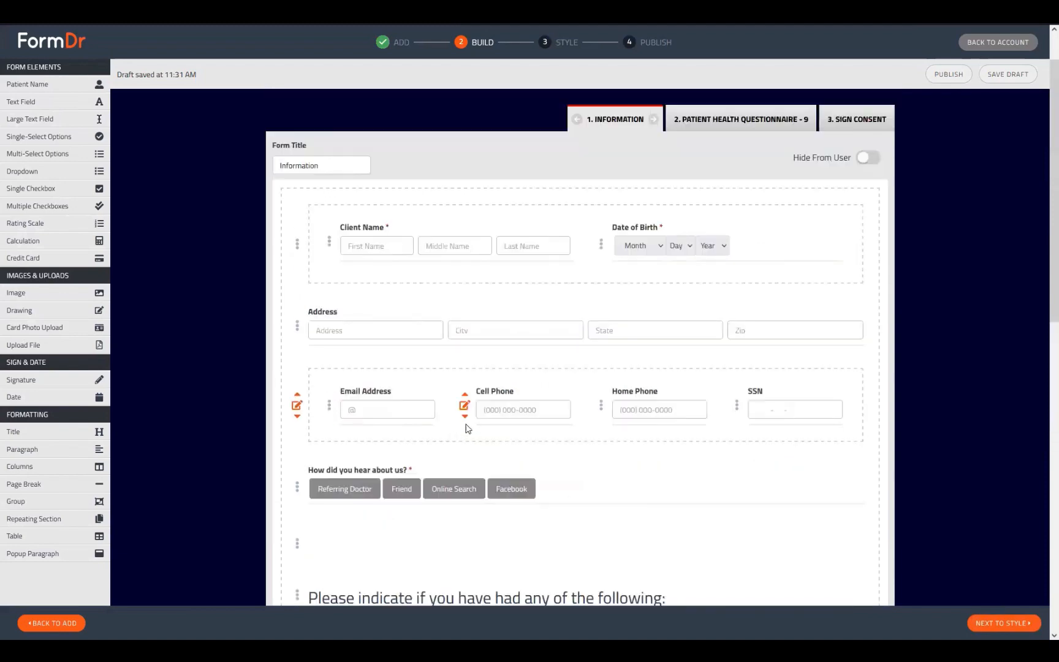
scroll(433, 395, down, 2)
scroll(413, 400, down, 8)
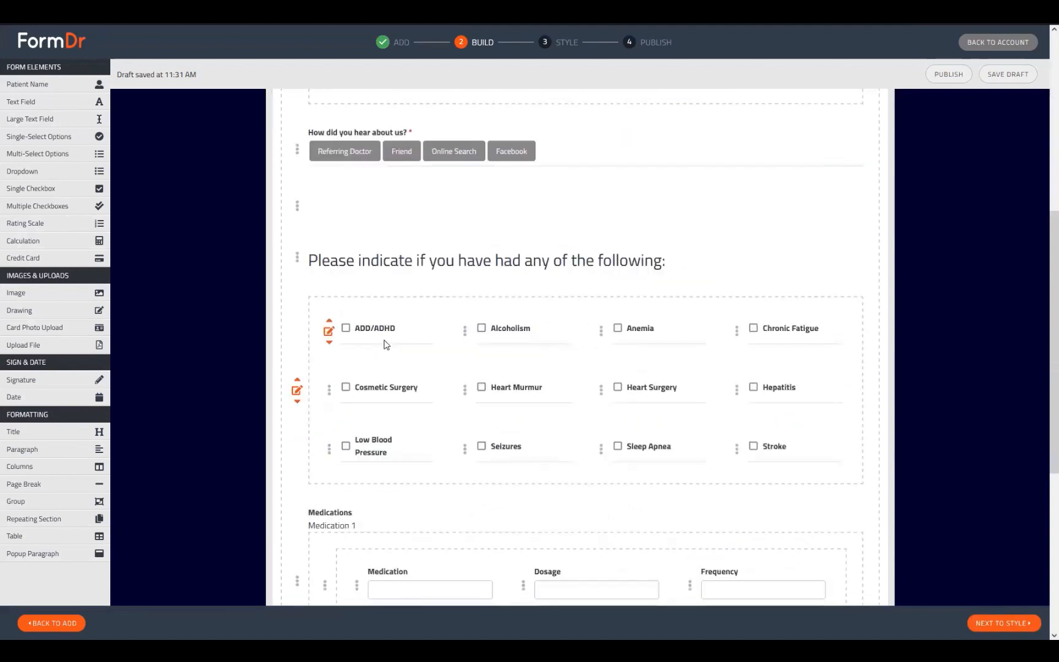
scroll(481, 368, up, 5)
scroll(484, 385, up, 5)
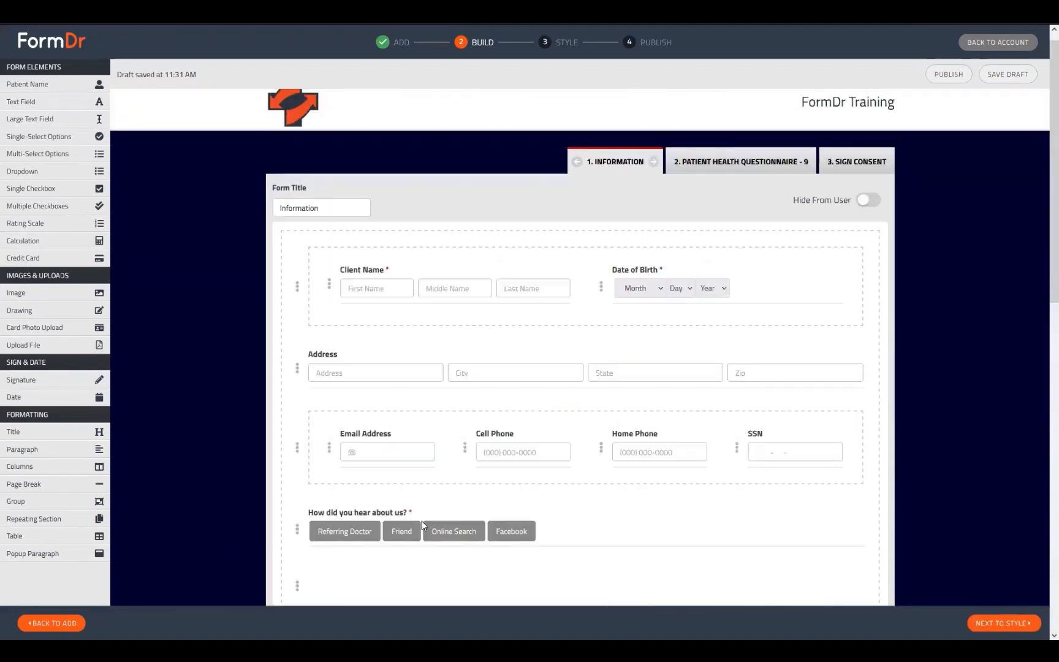
scroll(485, 337, down, 3)
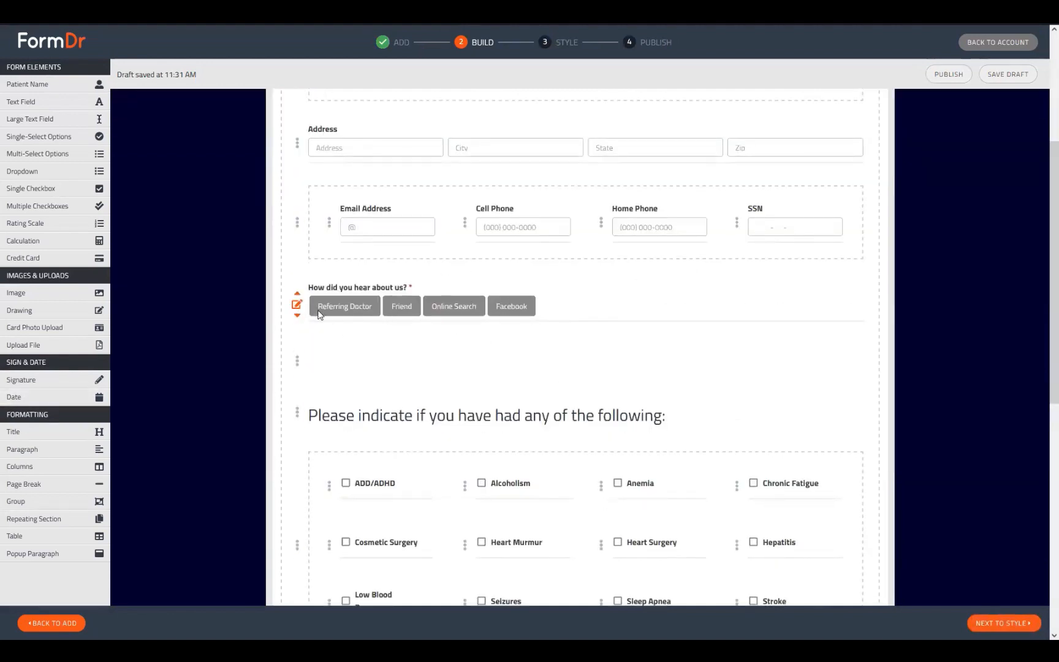
Examine the conditional fields behind each option of the "How did you hear about us?" question, then close its settings
click(297, 306)
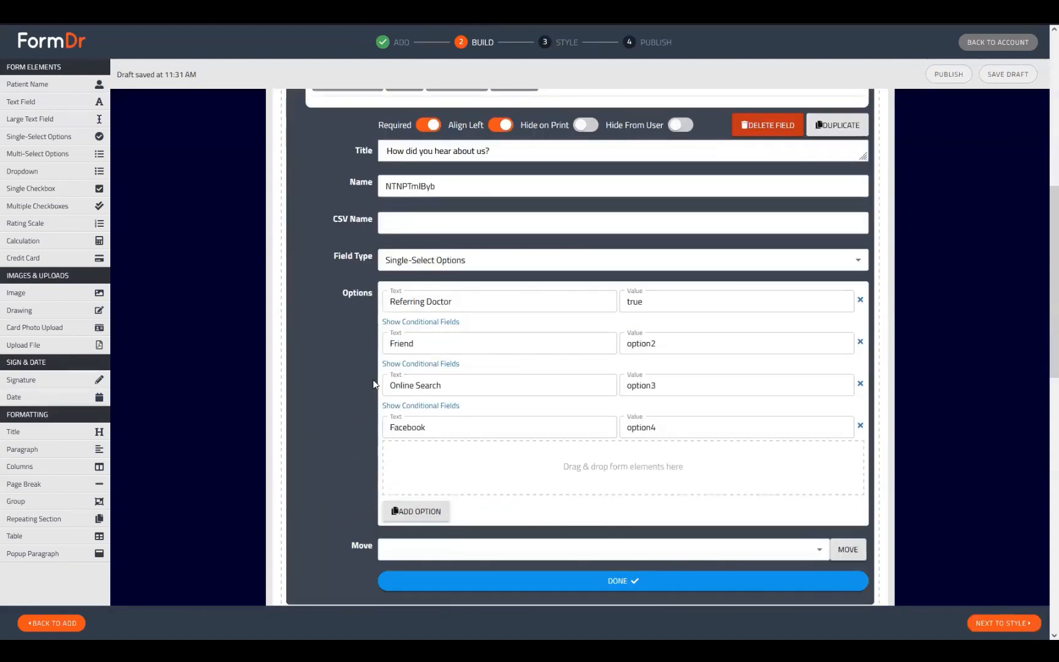
click(416, 325)
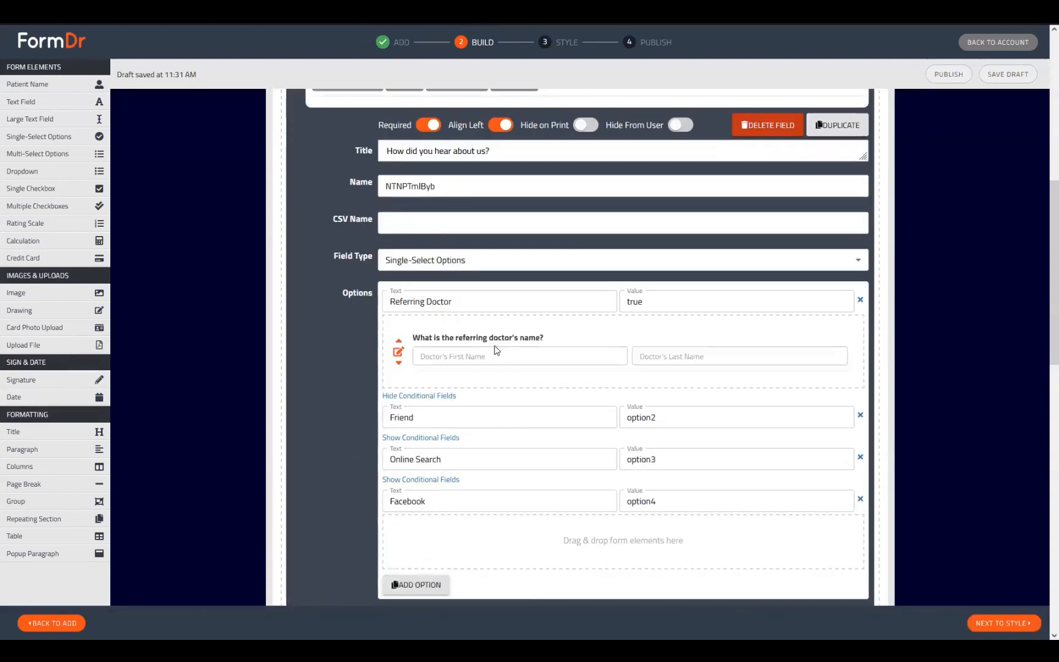
scroll(416, 325, down, 2)
click(418, 325)
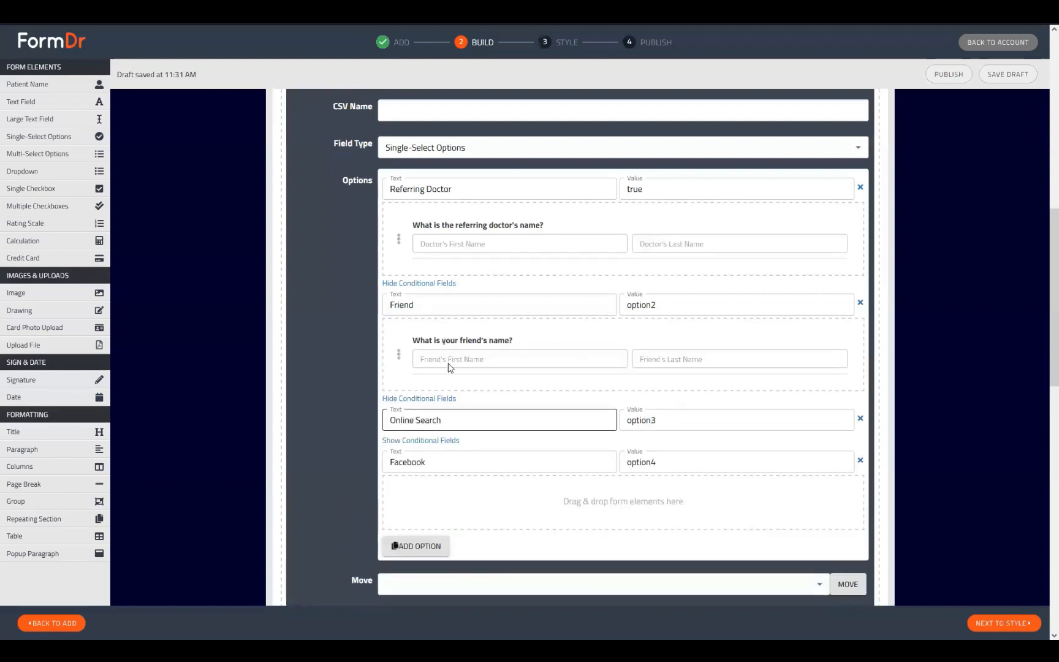
click(408, 442)
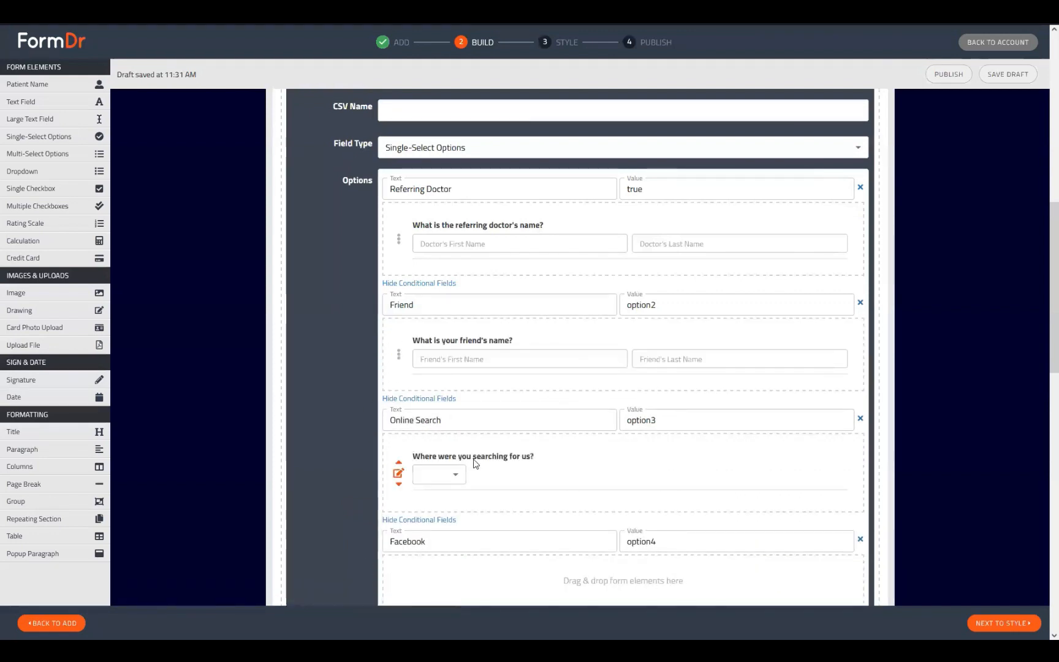
scroll(577, 355, down, 3)
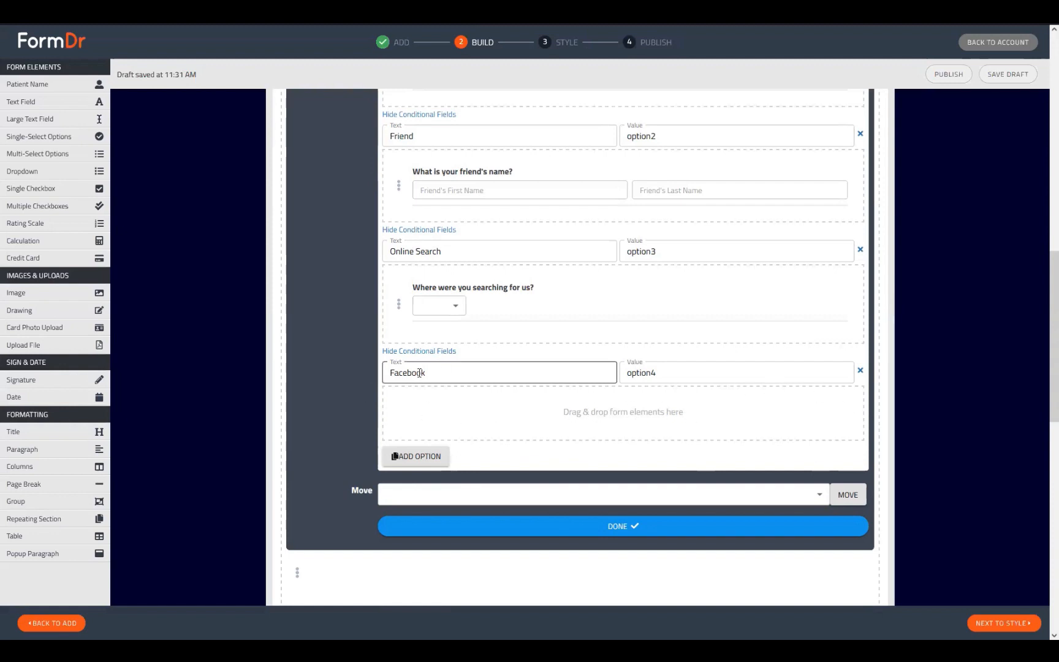
scroll(500, 450, up, 4)
scroll(480, 445, down, 1)
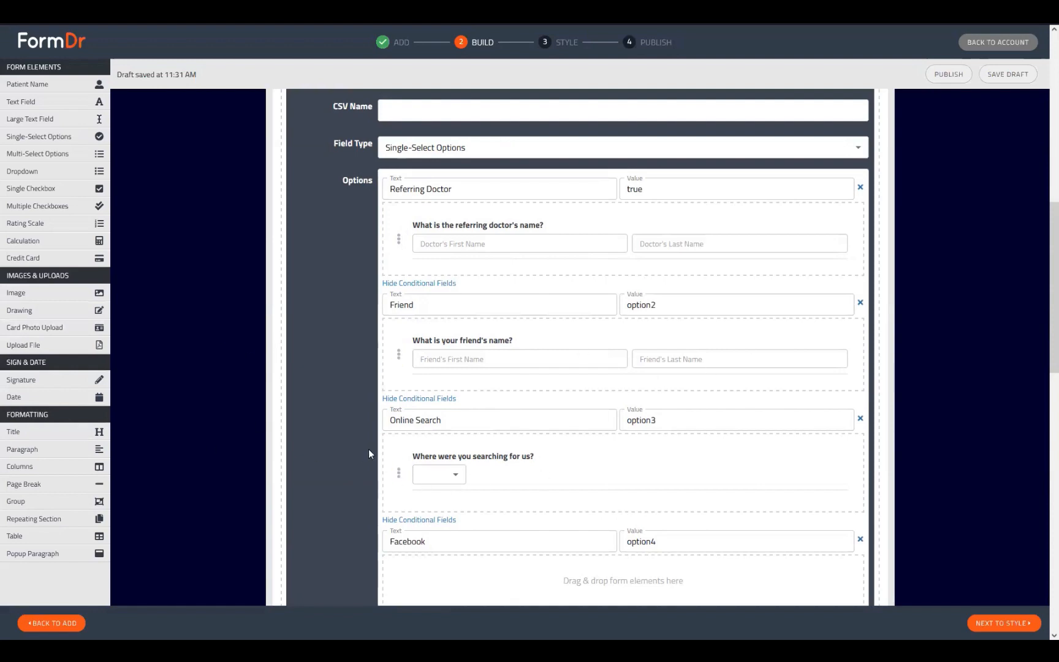
scroll(494, 437, down, 5)
click(513, 418)
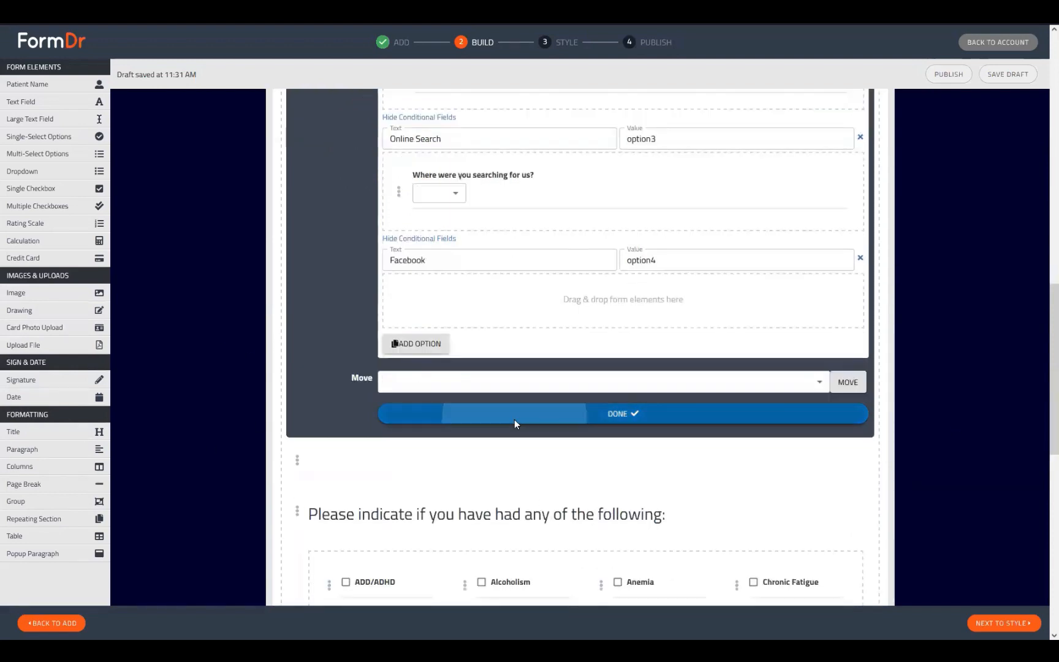
Go to the Style stage and test the follow-up fields for Referring Doctor, Friend, Online Search and Facebook, ending on Referring Doctor
click(837, 592)
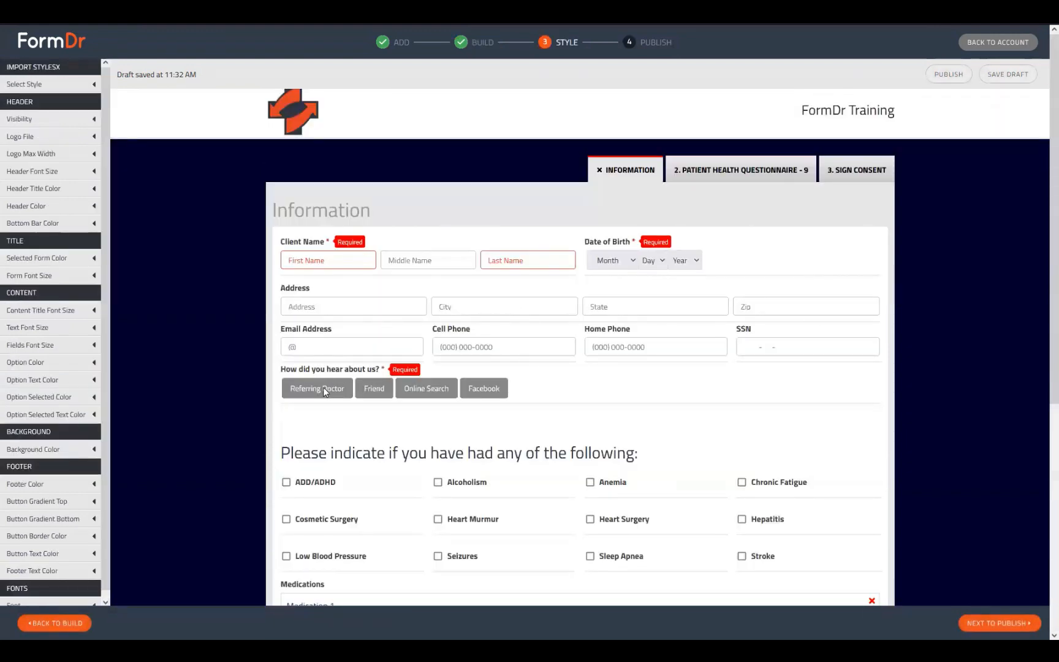
click(323, 390)
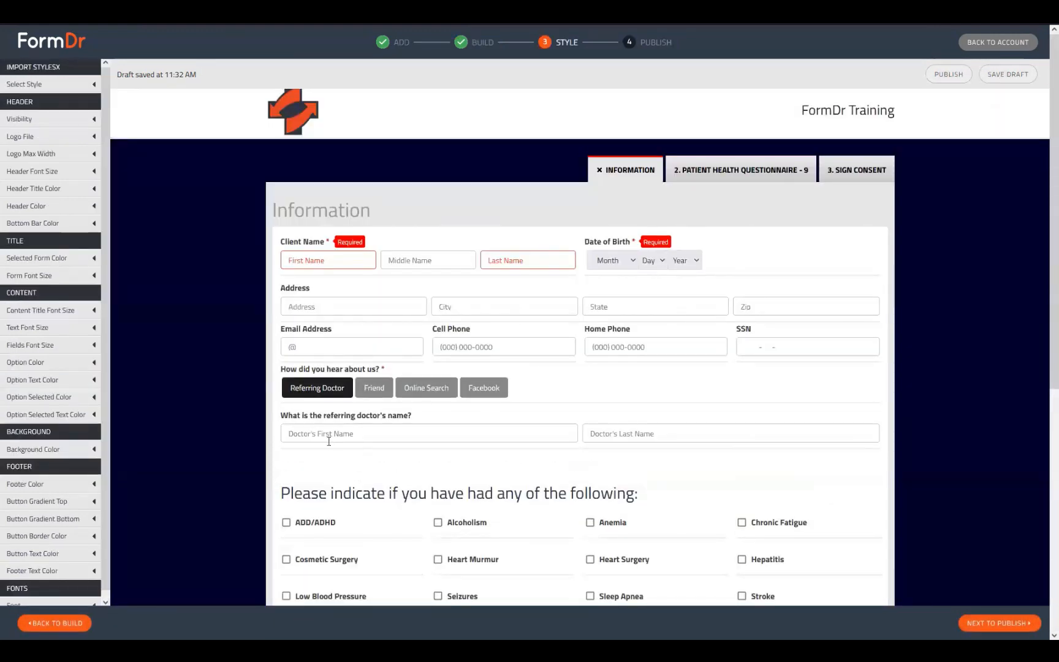
click(375, 387)
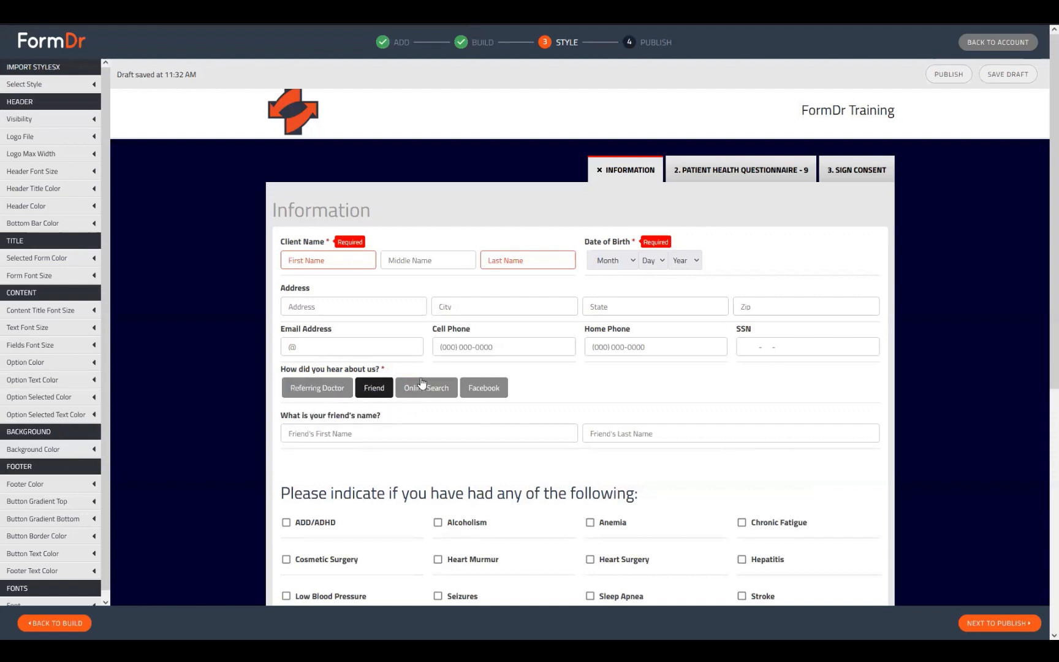
click(420, 387)
click(303, 433)
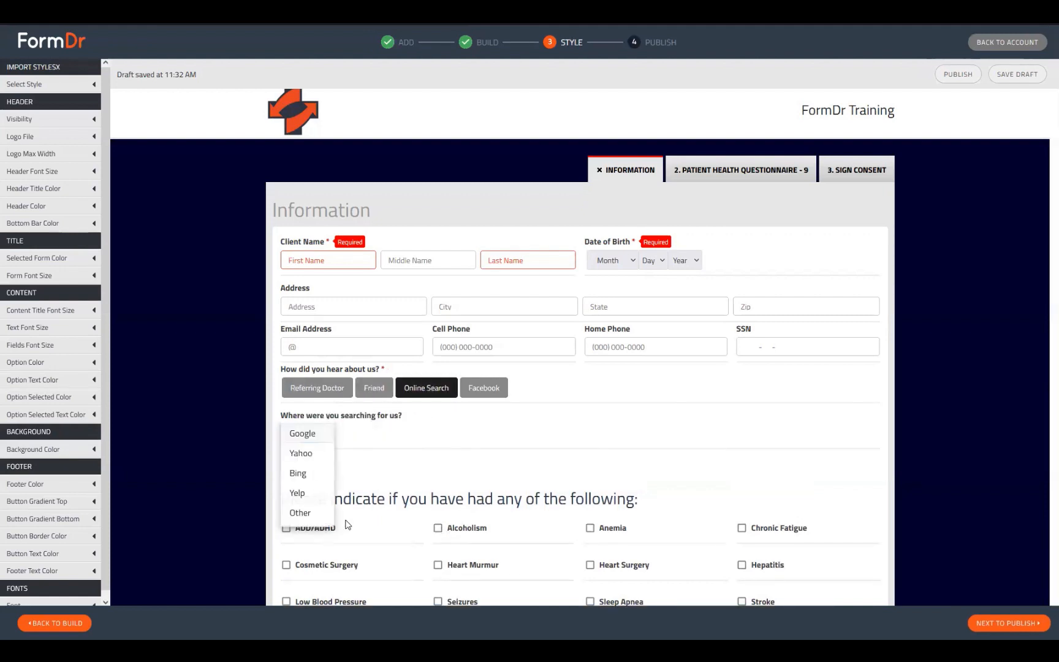
click(399, 437)
click(498, 389)
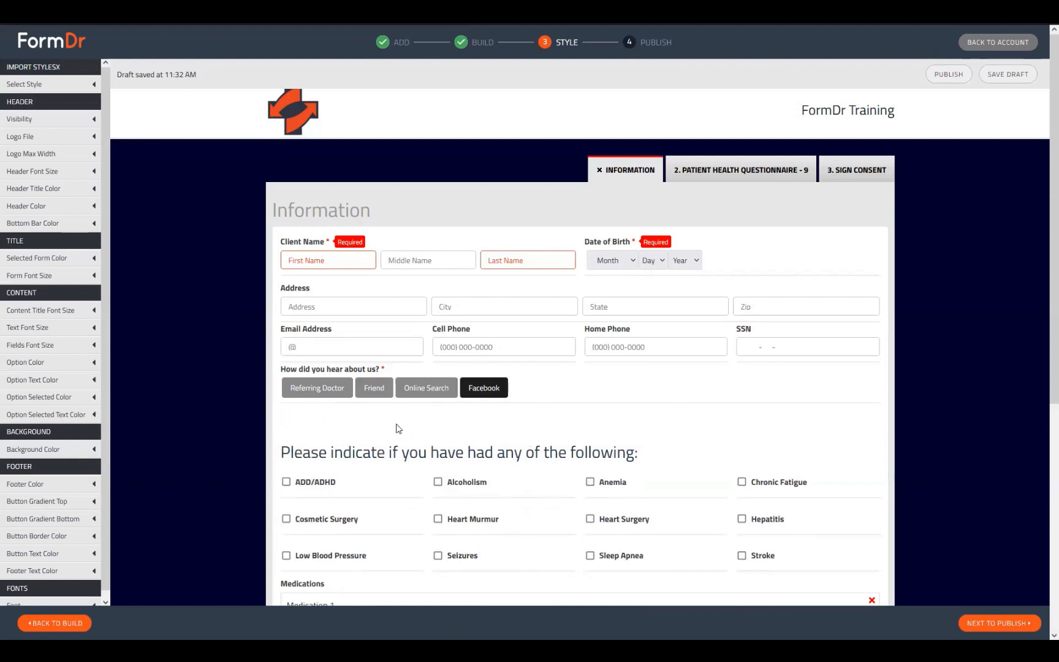
click(283, 389)
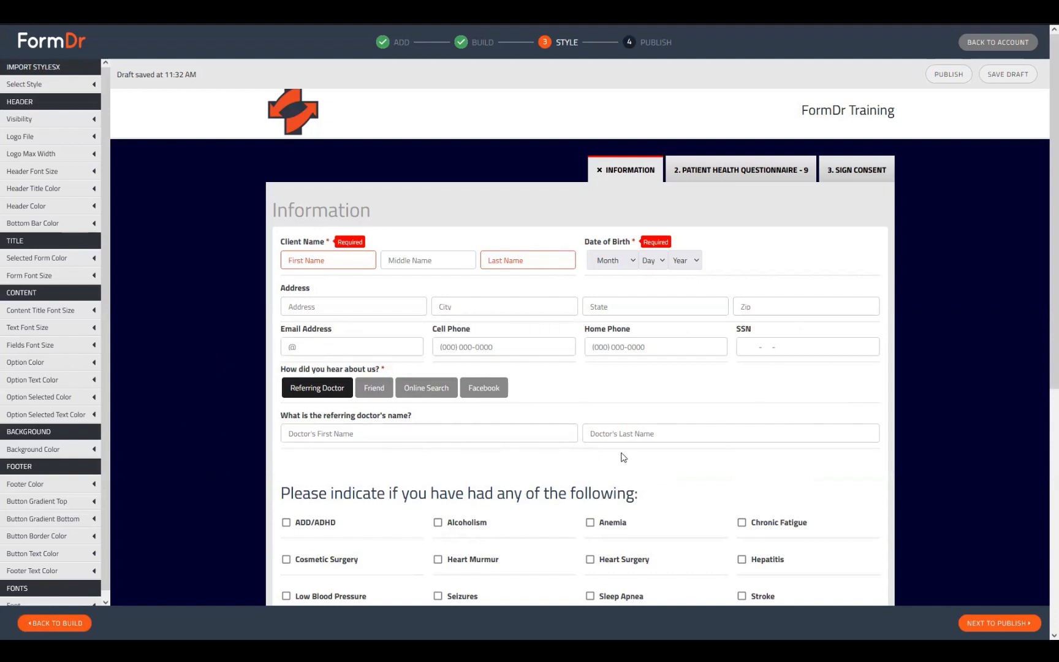
Review the medical conditions, medications and pain diagram sections in the Information form preview
scroll(554, 435, down, 3)
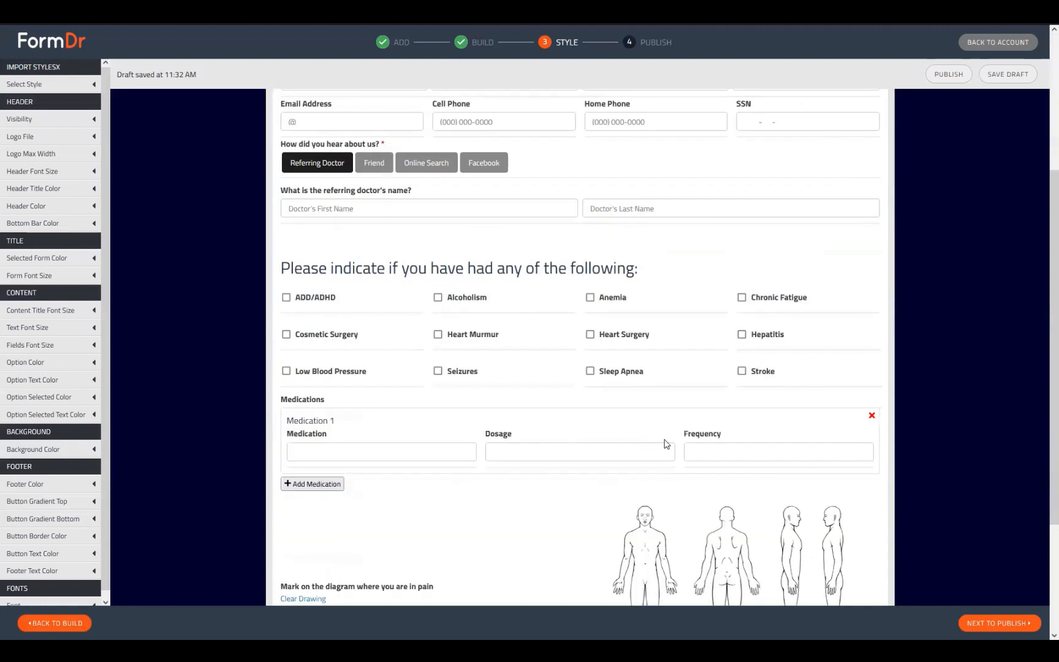
scroll(732, 215, up, 1)
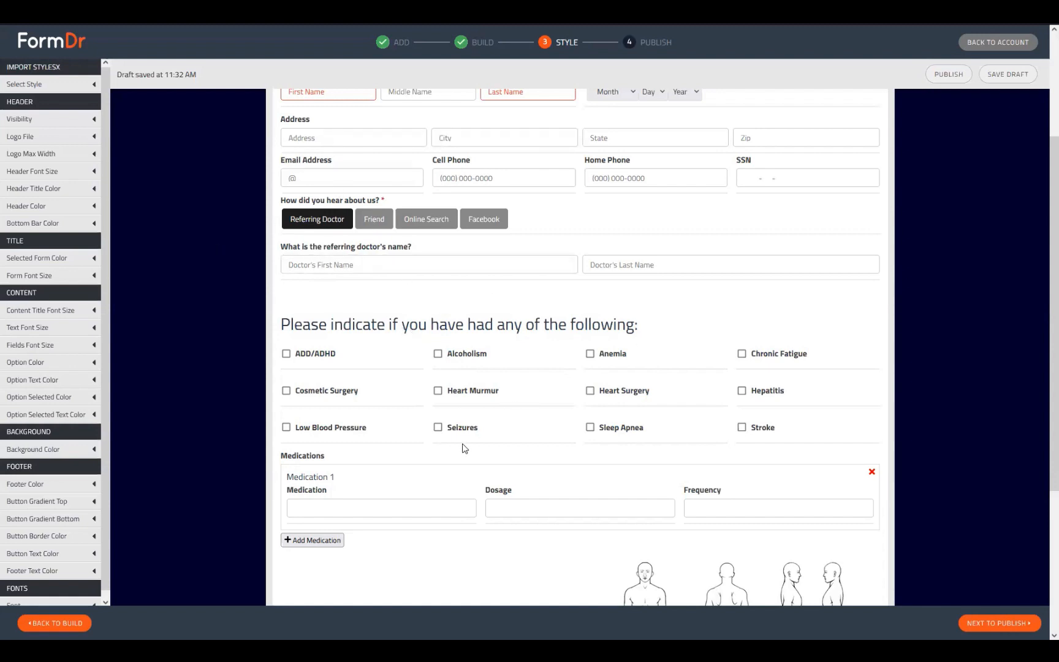
scroll(481, 469, down, 2)
scroll(508, 467, down, 2)
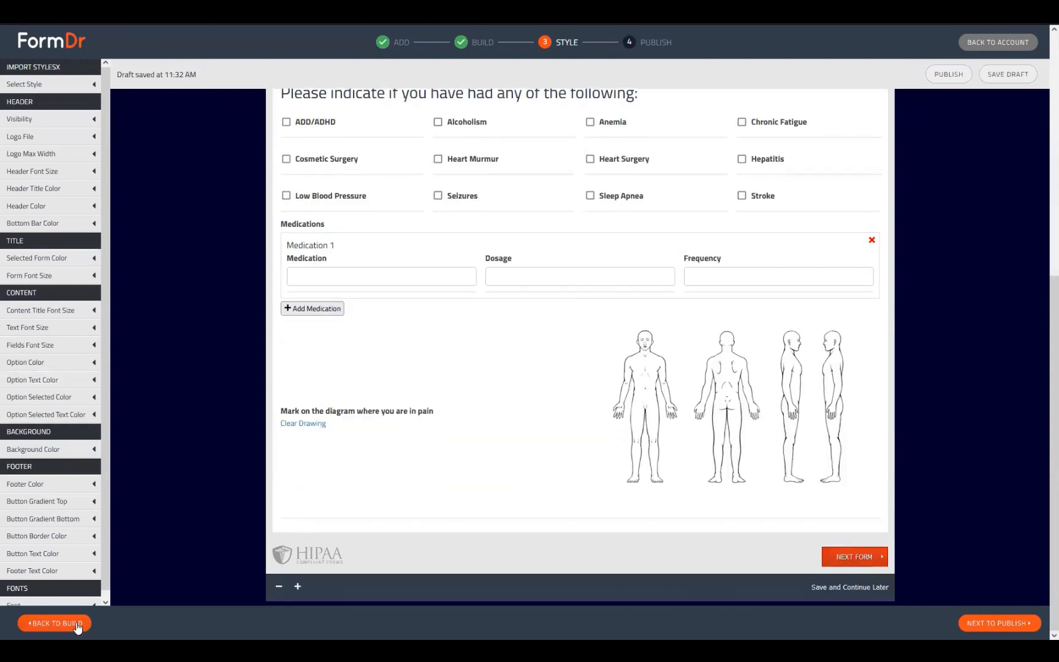
Return to the Build stage and add a Single-Select Options field titled "Sex" below the email and phone fields
click(55, 623)
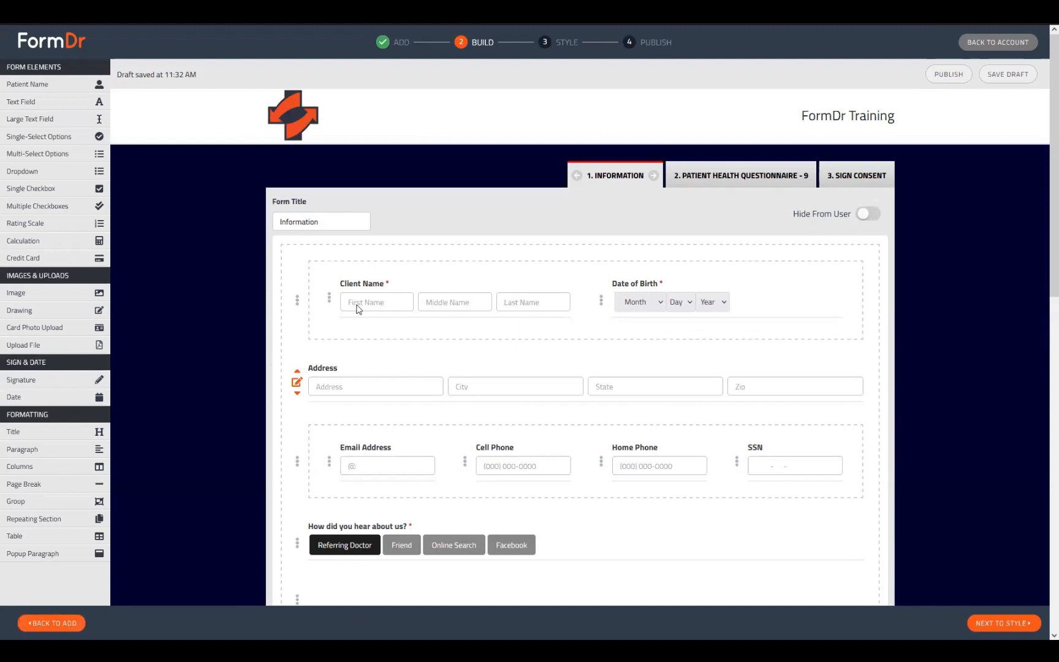
scroll(357, 307, down, 4)
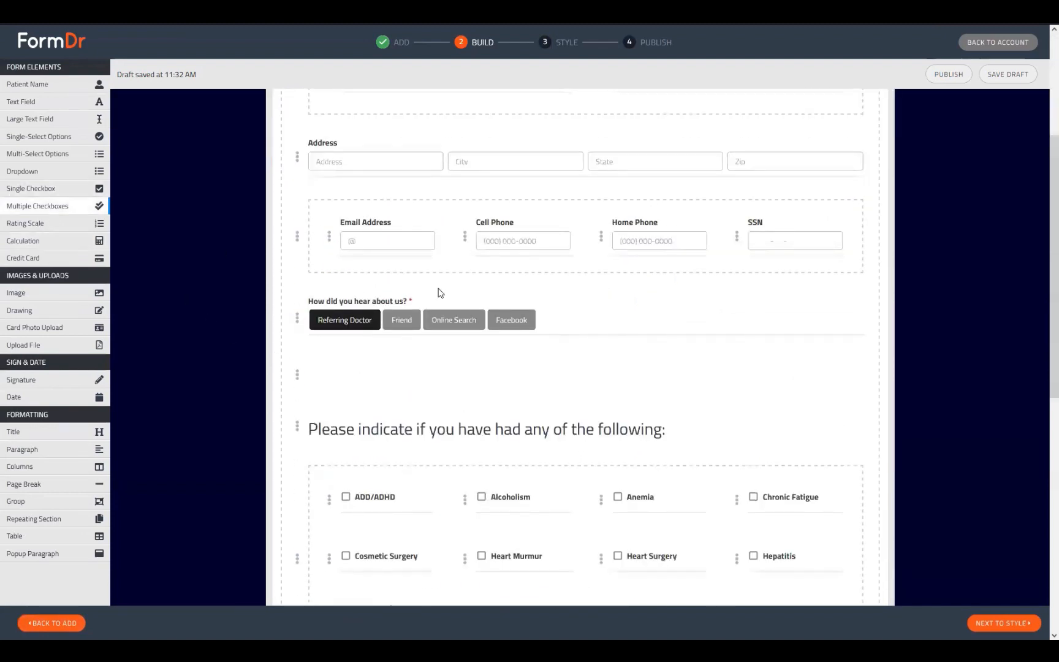
scroll(295, 306, up, 3)
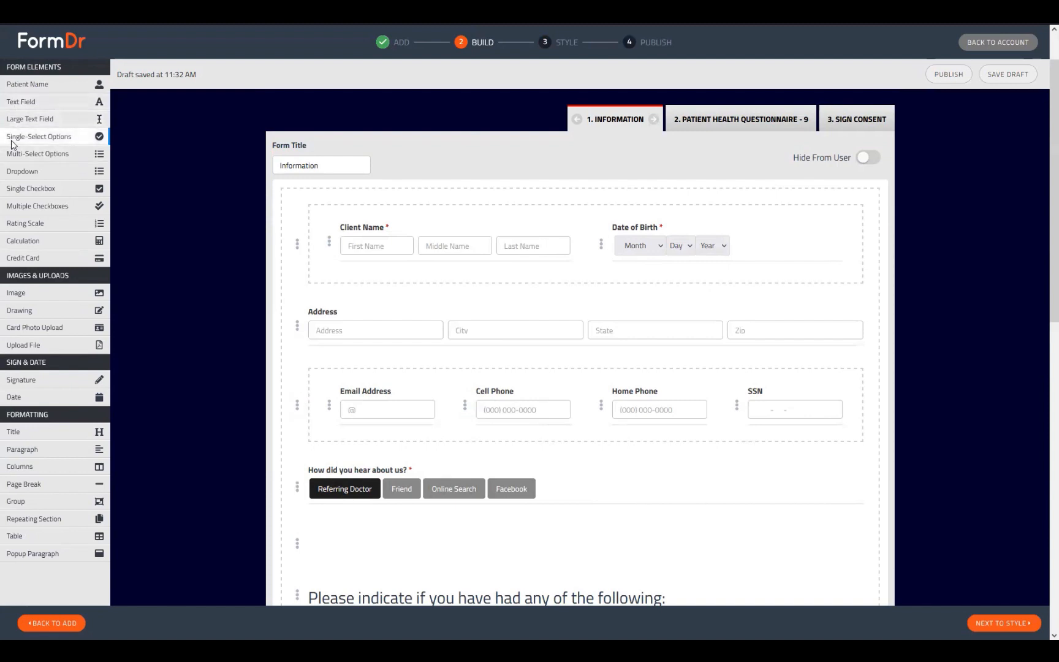
drag(15, 139, 325, 405)
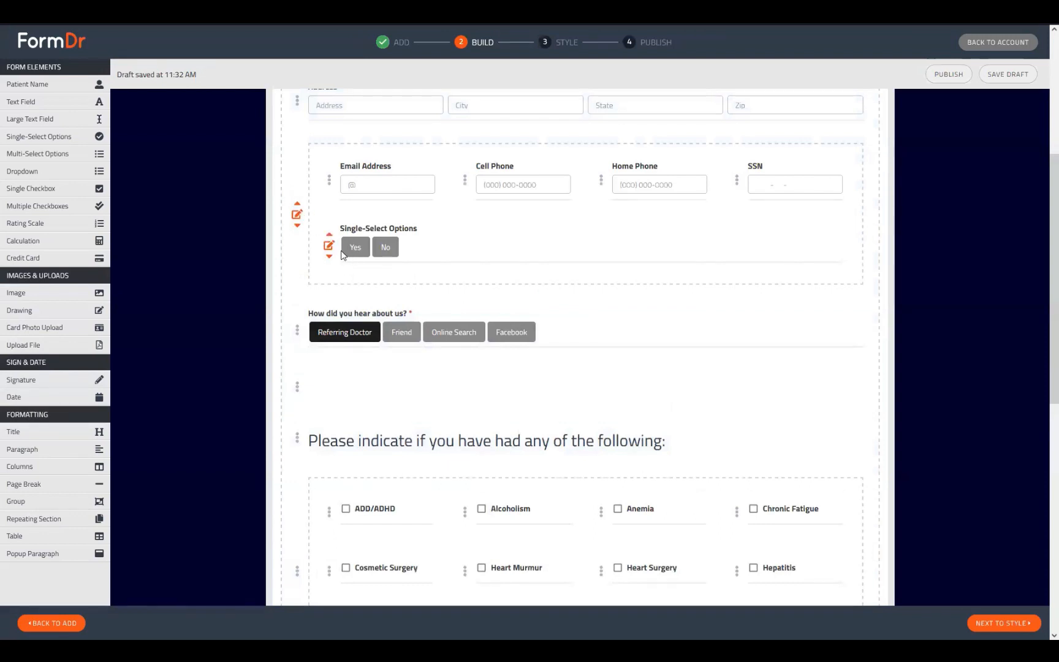
click(328, 246)
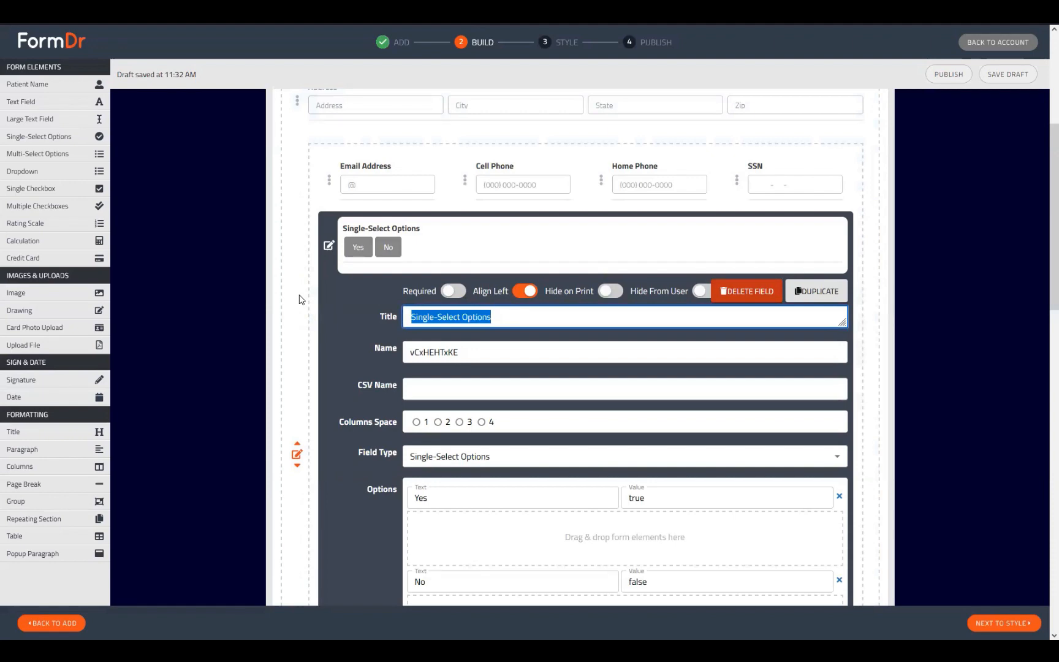
text(Sex)
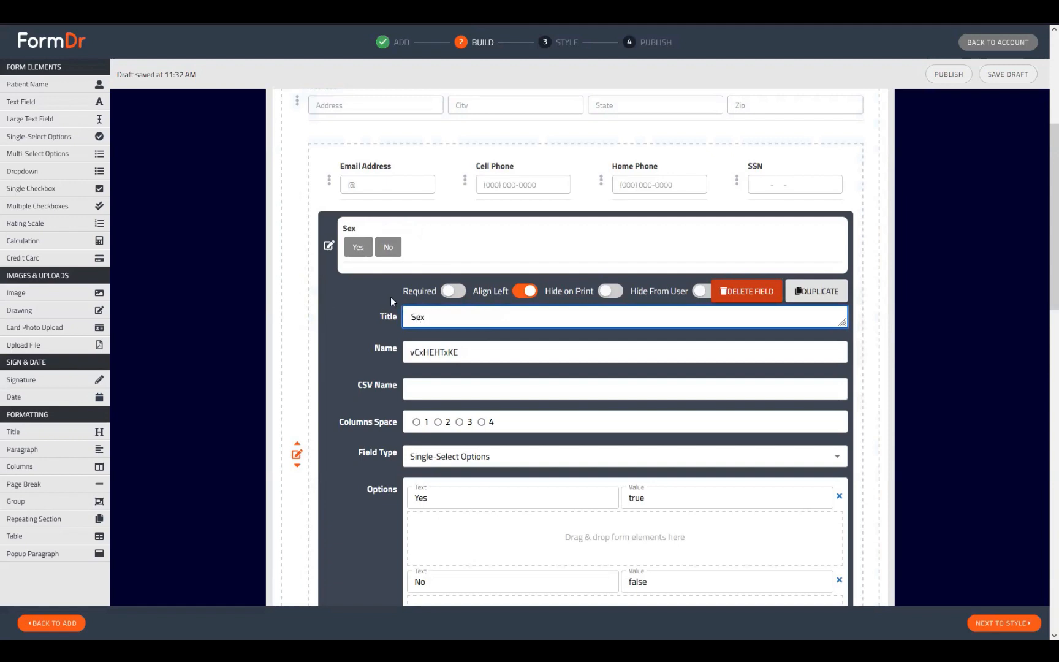
Set the Sex field's option texts to "Male" and "Female" and add a third option, "Other"
scroll(390, 300, down, 2)
double_click(456, 384)
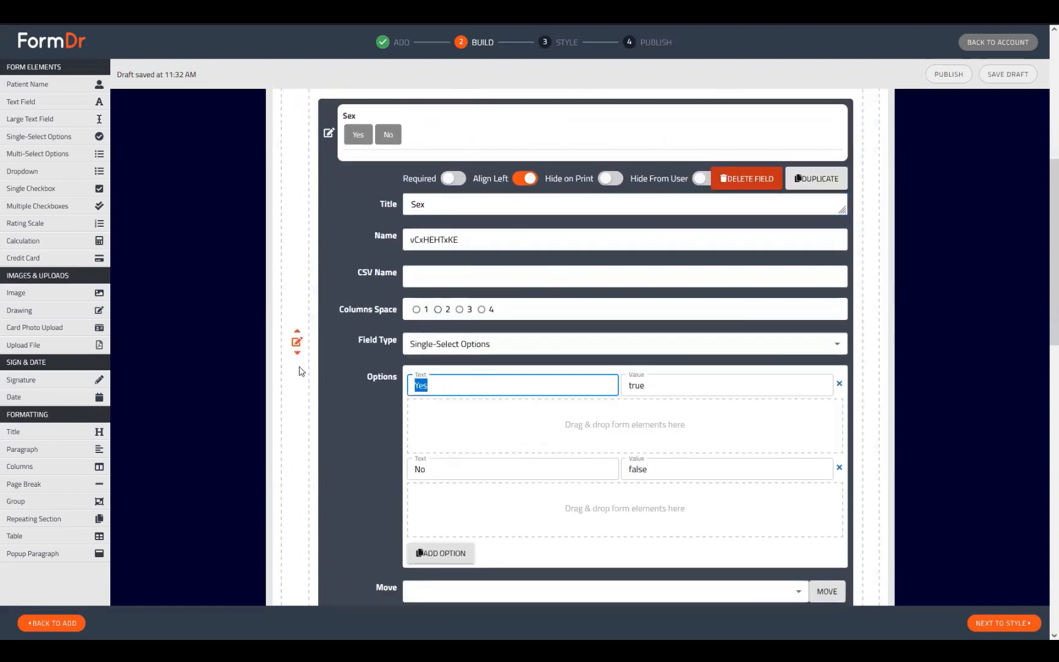
text(Male)
key(Tab)
key(Tab)
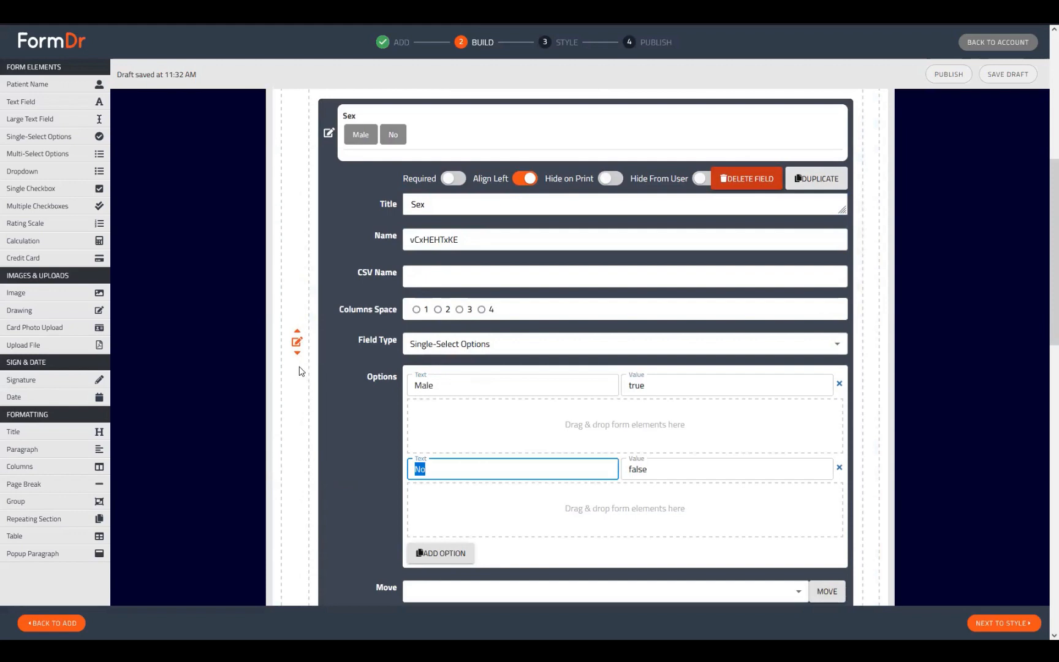
text(Female)
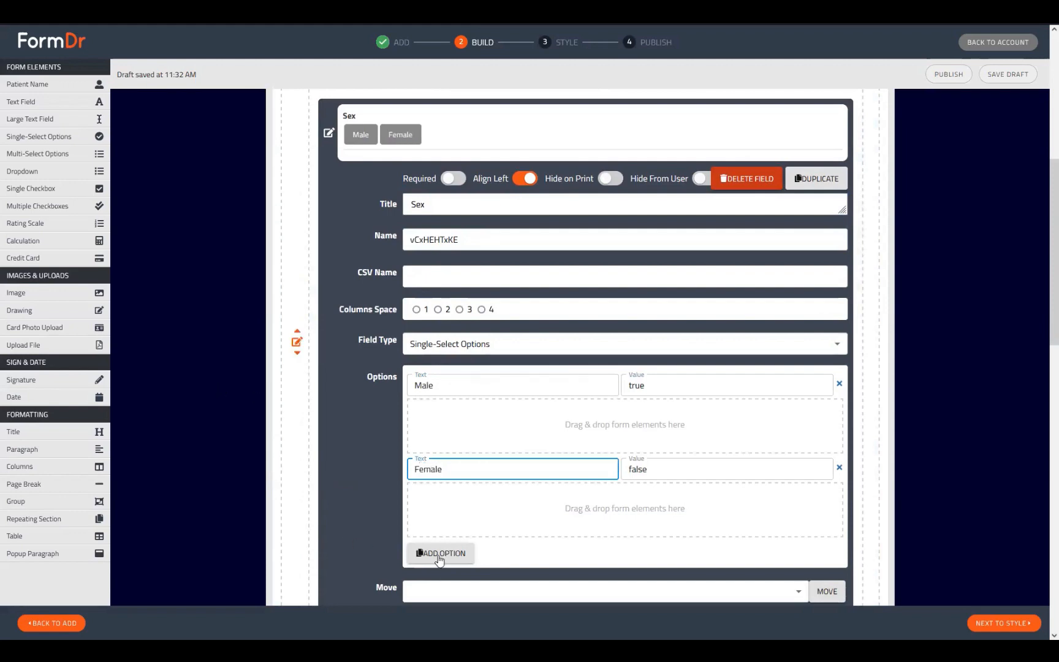
click(439, 553)
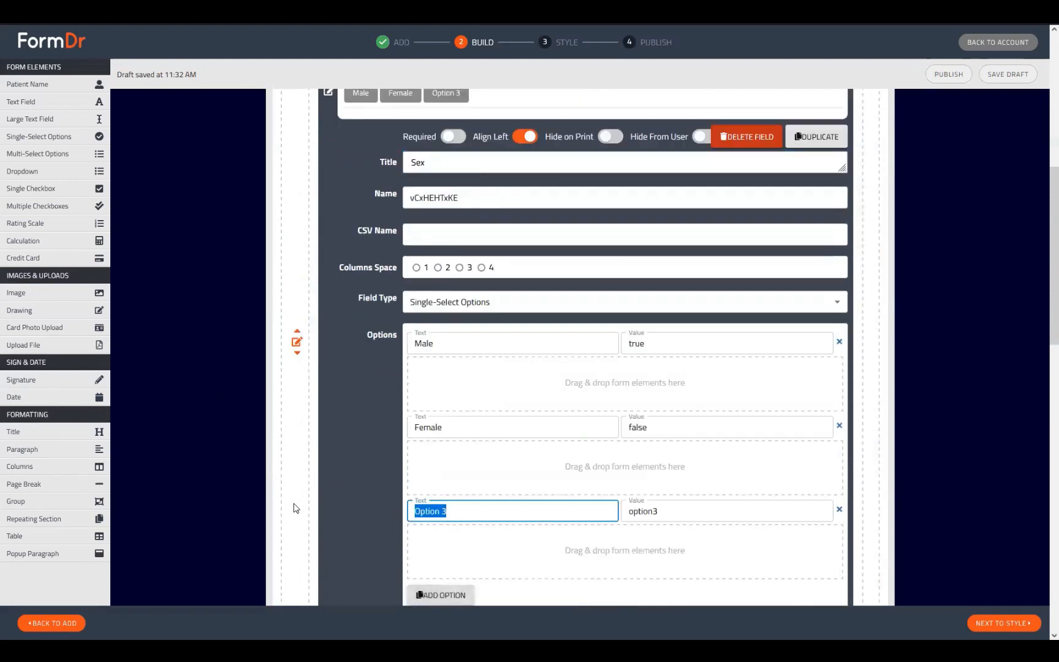
text(Other)
scroll(516, 497, down, 1)
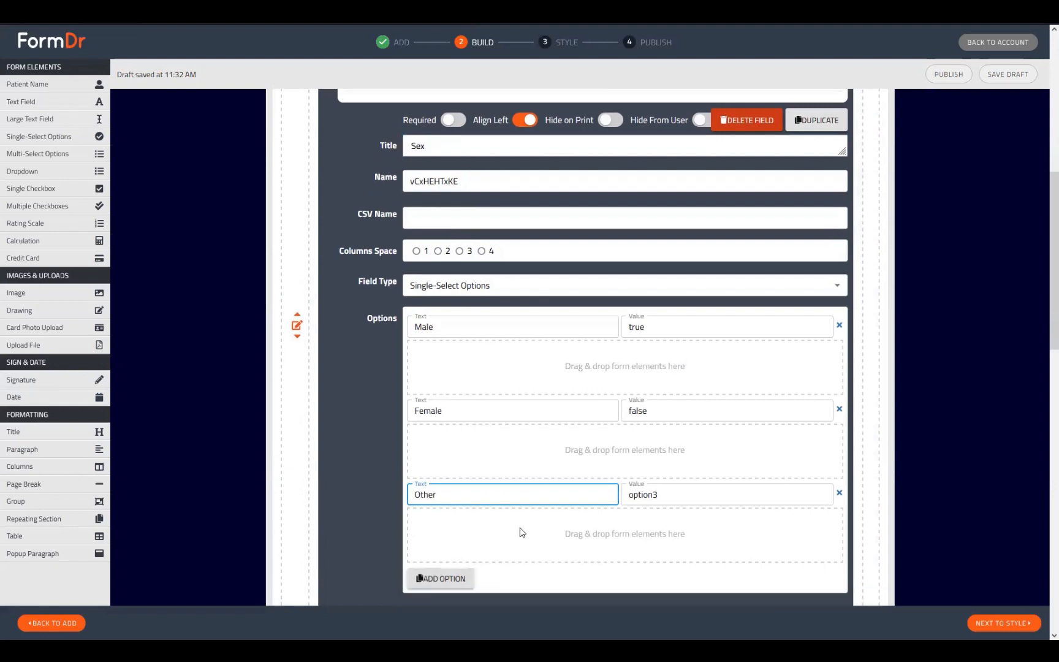
Finish editing the Sex field and close its settings
scroll(521, 487, up, 2)
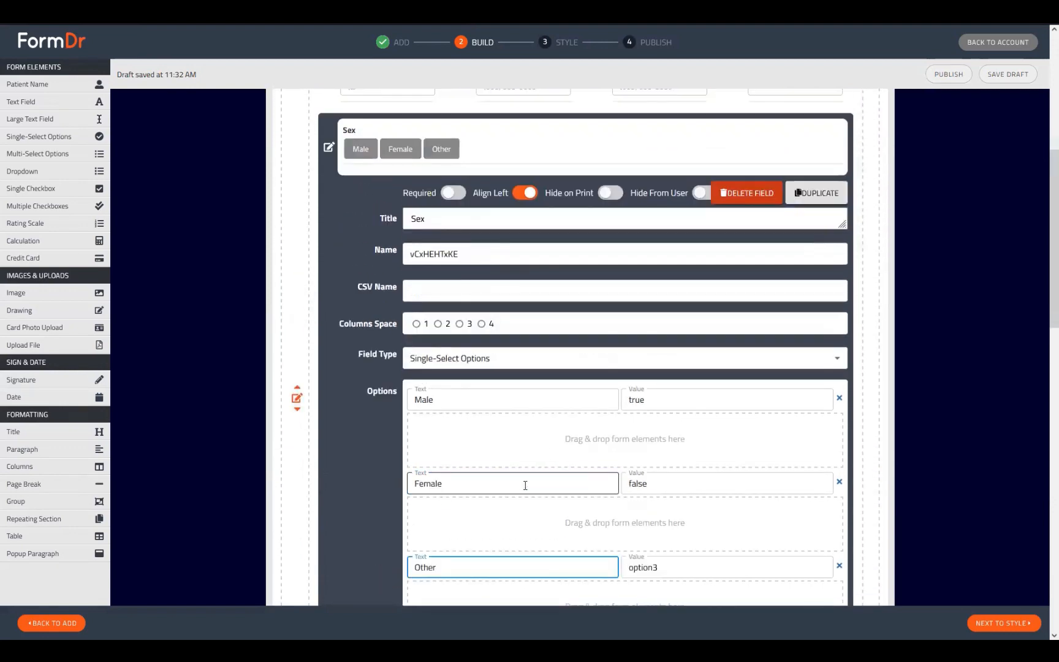
click(329, 150)
scroll(569, 256, down, 2)
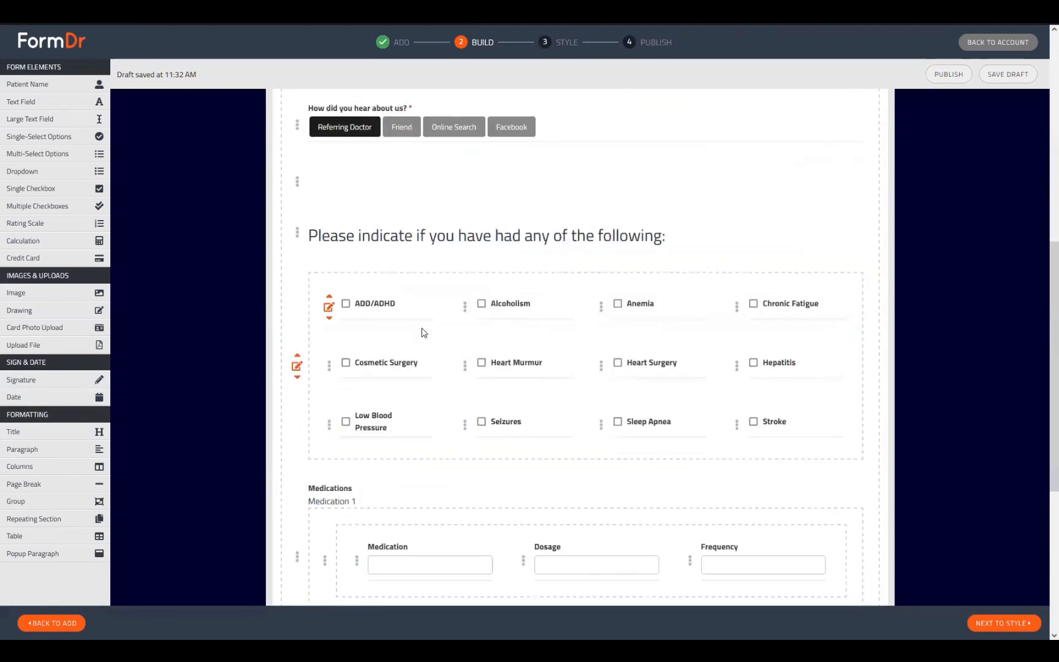
scroll(331, 398, up, 2)
scroll(343, 307, up, 1)
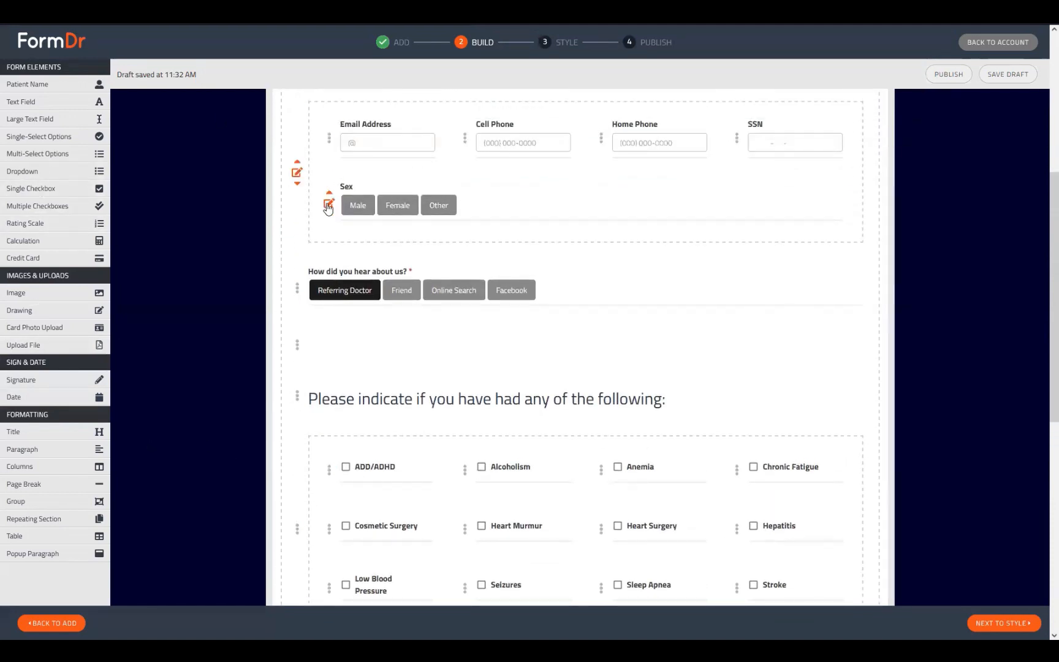
Duplicate the Sex field with its Male, Female and Other options and close its settings
click(328, 205)
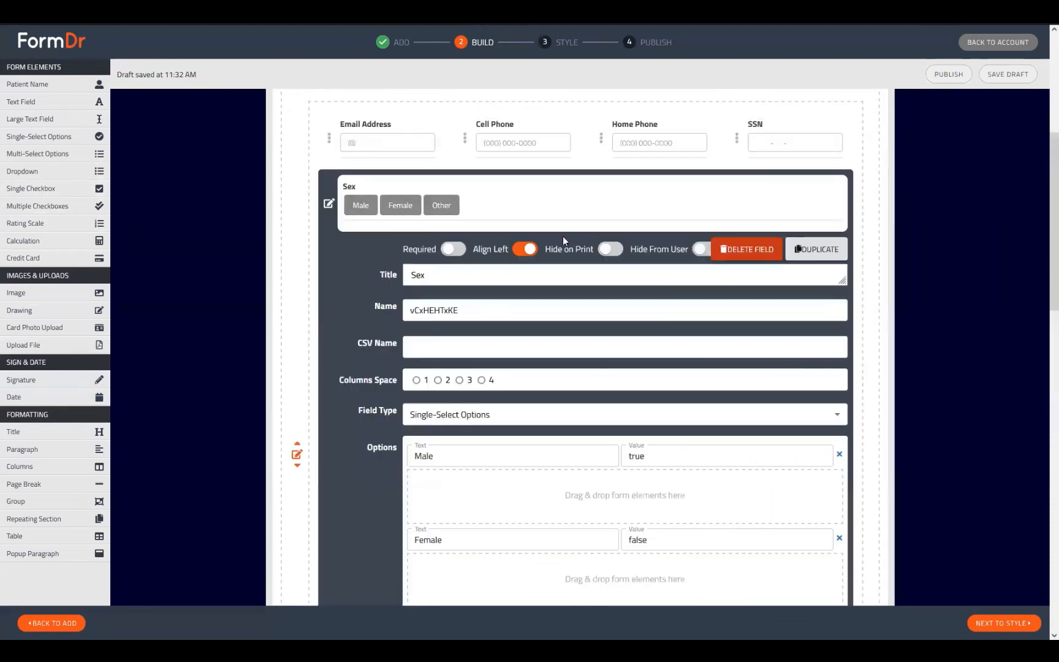
click(802, 249)
scroll(461, 309, down, 9)
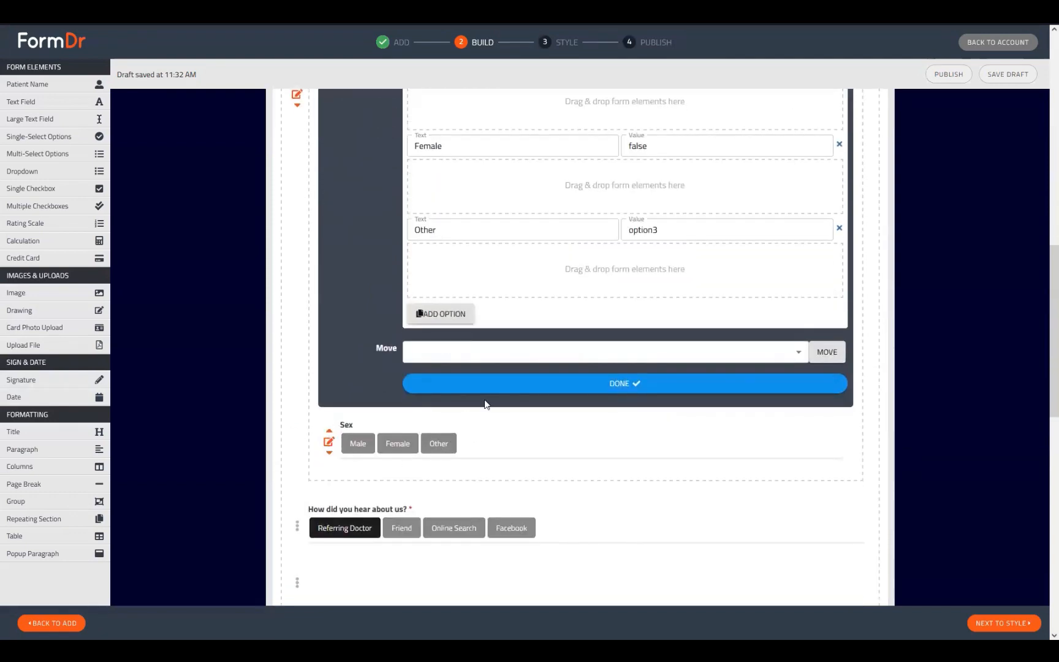
click(493, 383)
scroll(508, 245, up, 2)
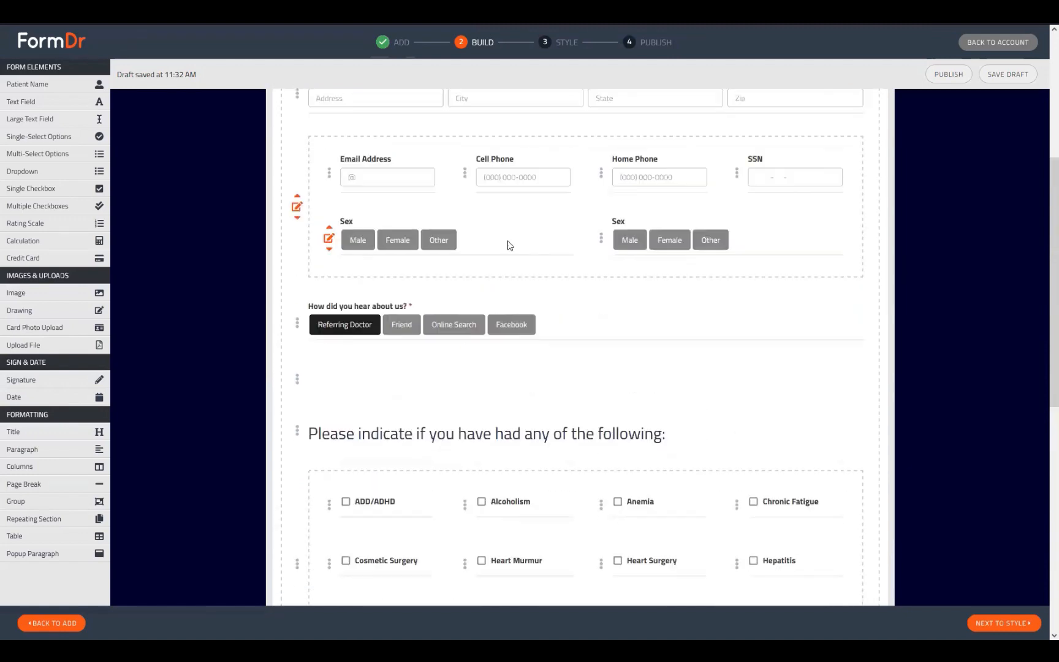
Move the copied Sex field out of the contact columns to just above the "Please indicate if you have had any of the following:" heading
drag(643, 226, 450, 363)
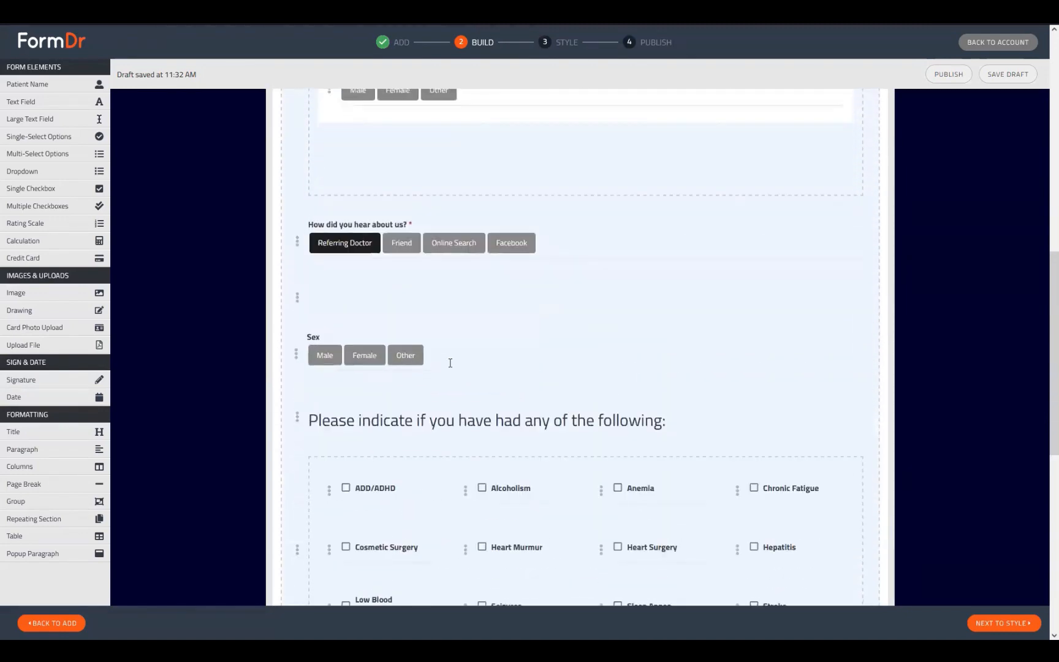
scroll(460, 363, down, 4)
scroll(472, 355, up, 3)
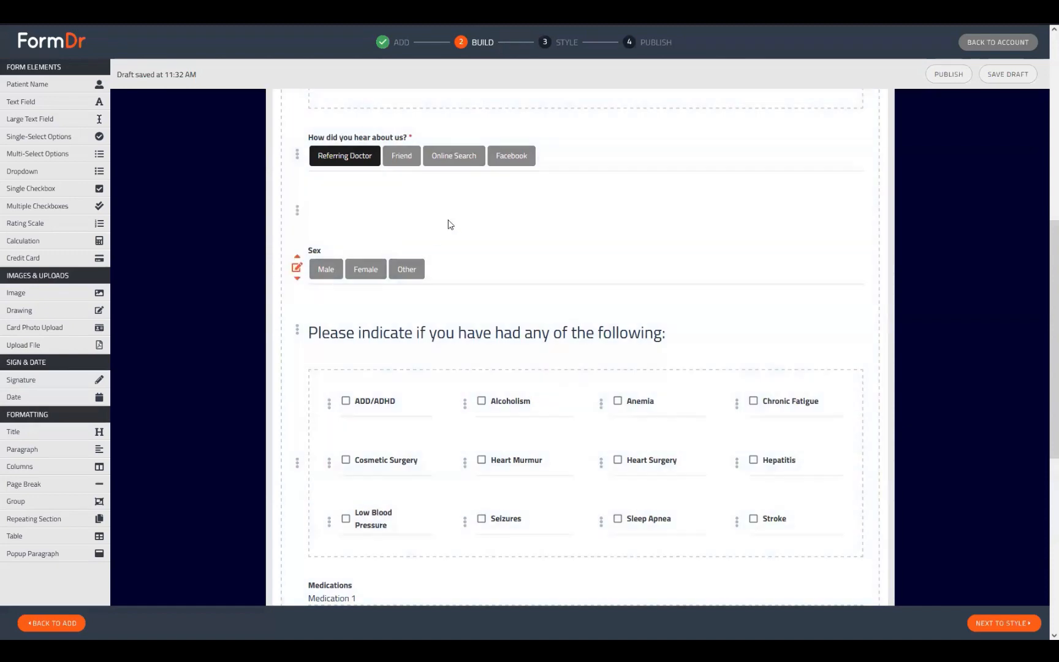
scroll(489, 374, up, 5)
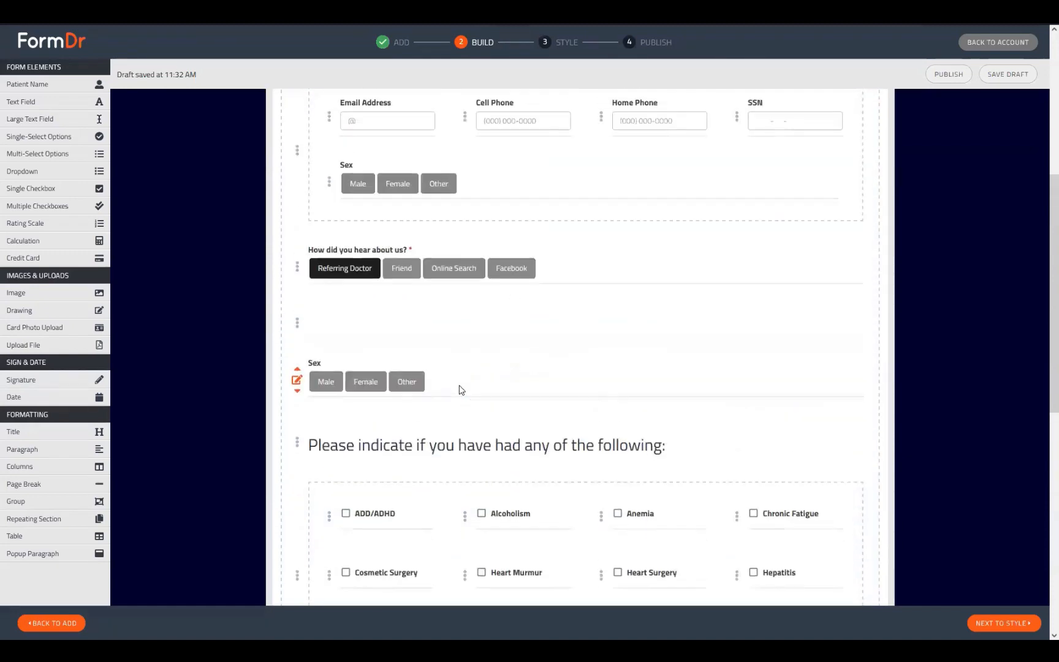
Examine the conditions, medications and pain diagram sections and the element areas under each option of the lower Sex field
scroll(351, 367, down, 3)
scroll(323, 213, down, 4)
scroll(221, 359, down, 3)
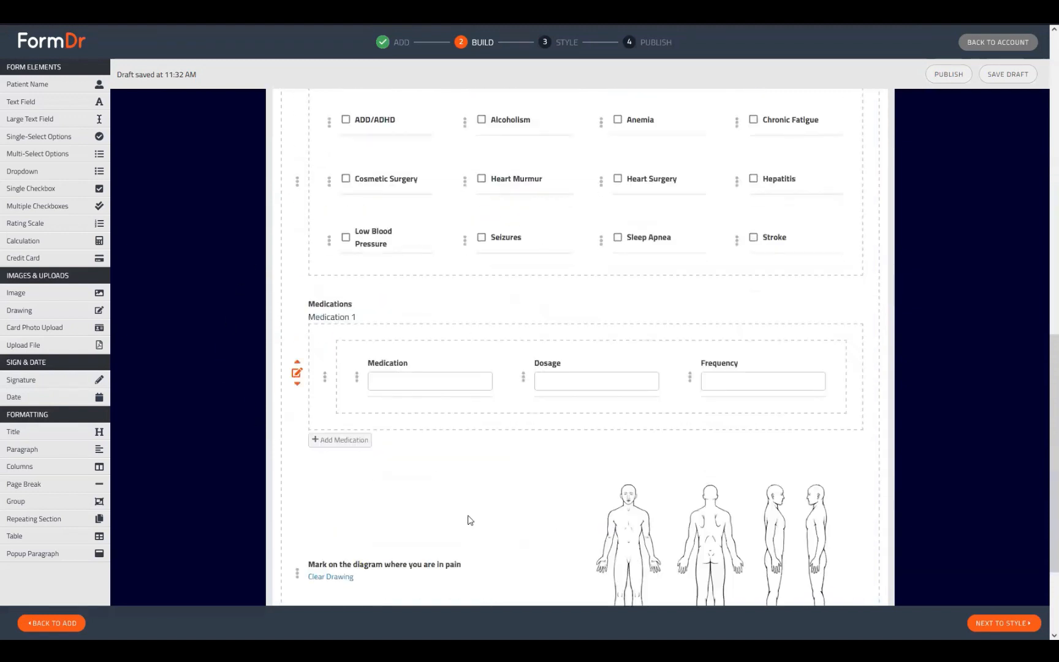
scroll(296, 371, up, 4)
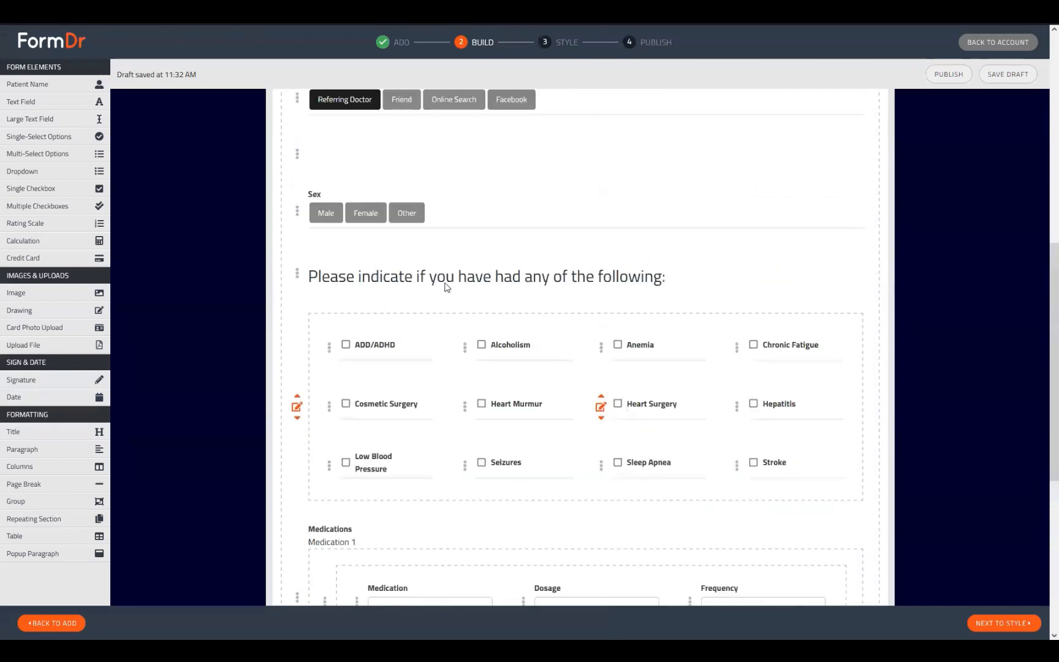
click(296, 212)
scroll(466, 300, down, 5)
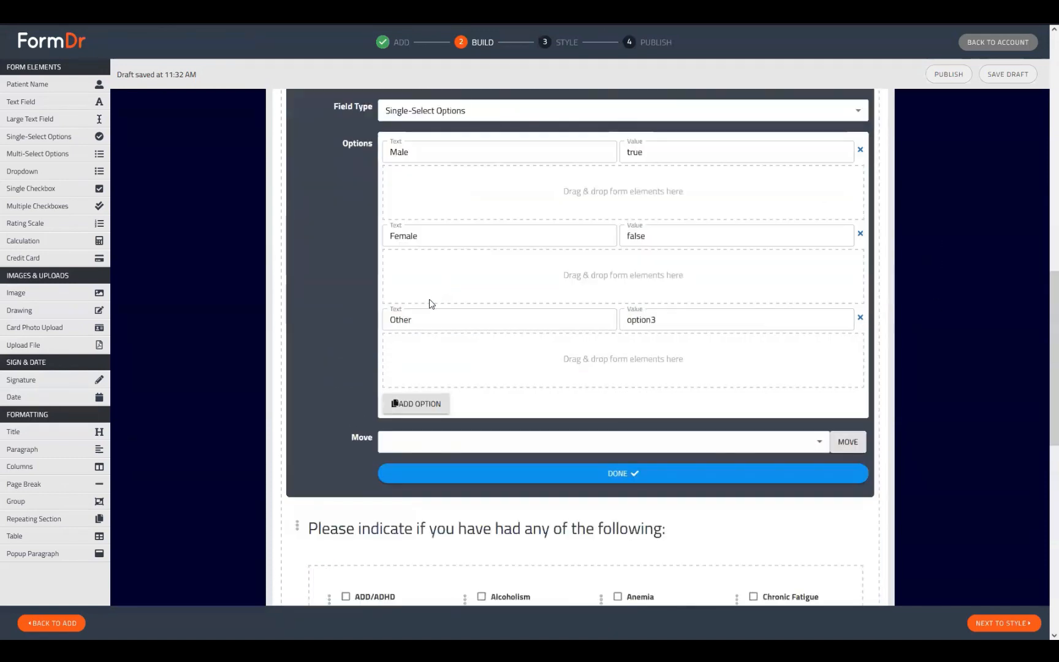
scroll(337, 270, up, 4)
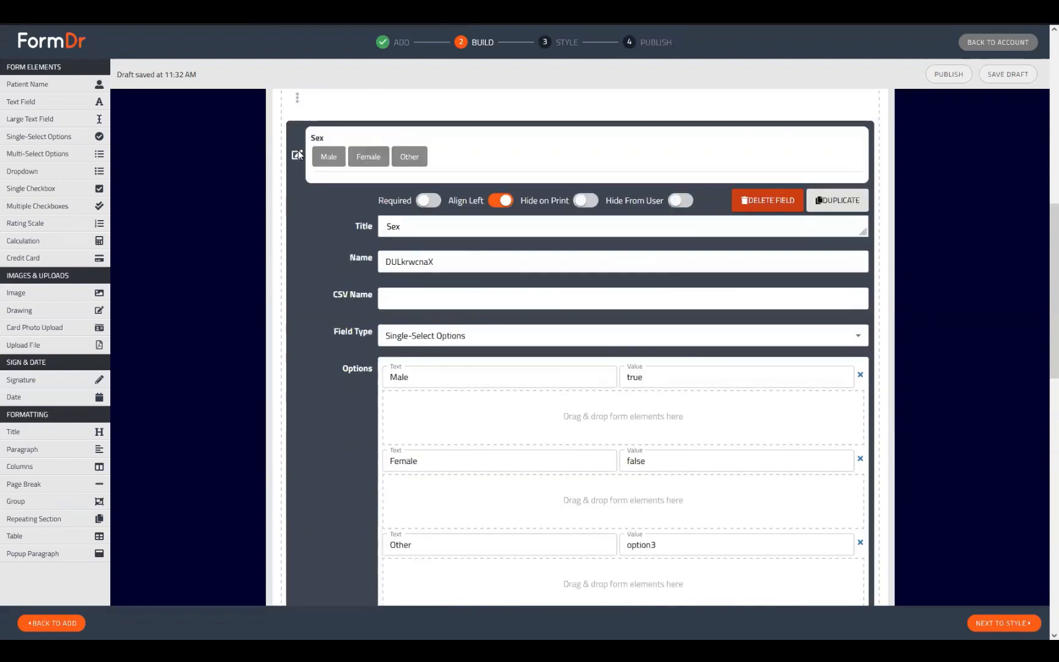
click(298, 151)
scroll(358, 375, down, 2)
scroll(331, 250, up, 1)
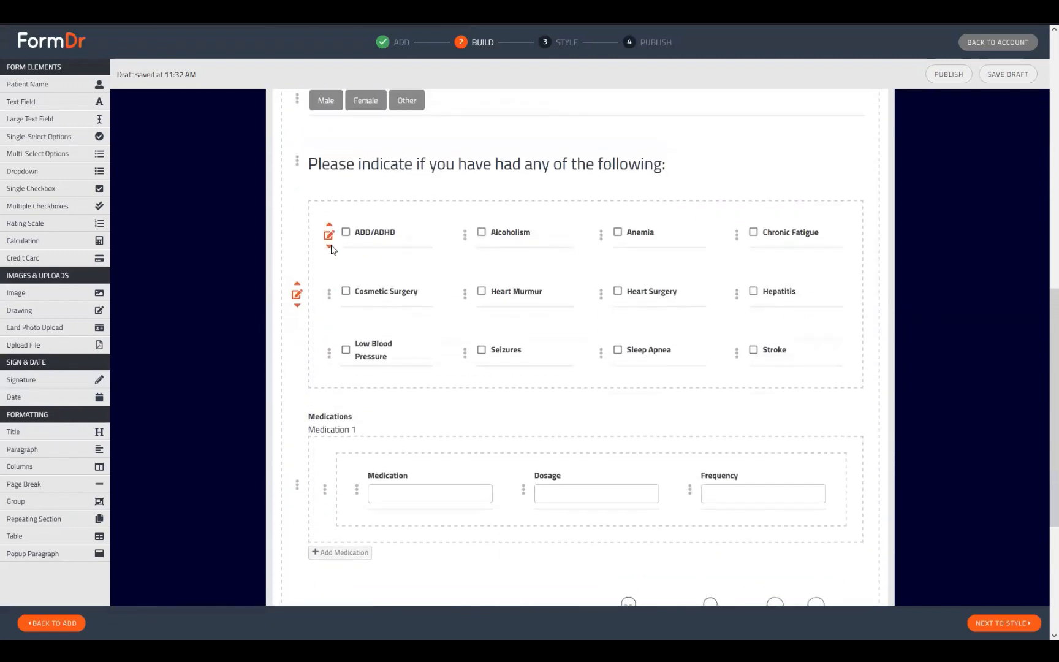
scroll(443, 367, down, 4)
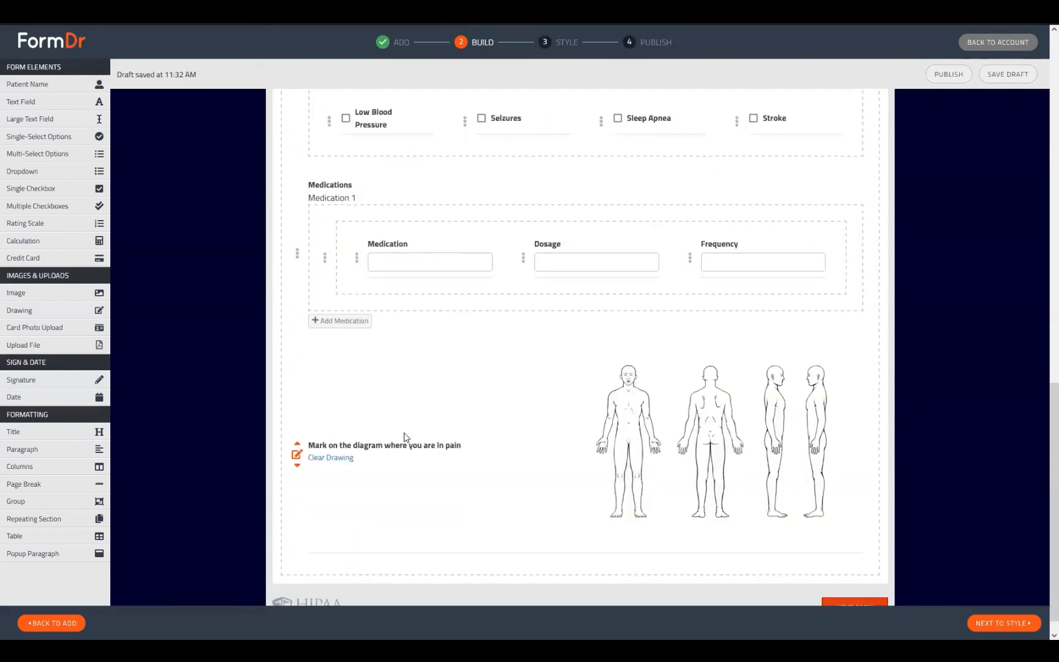
Add a Group below the lower Sex field and move the "Please indicate" heading and the medical conditions columns into it
scroll(453, 466, up, 5)
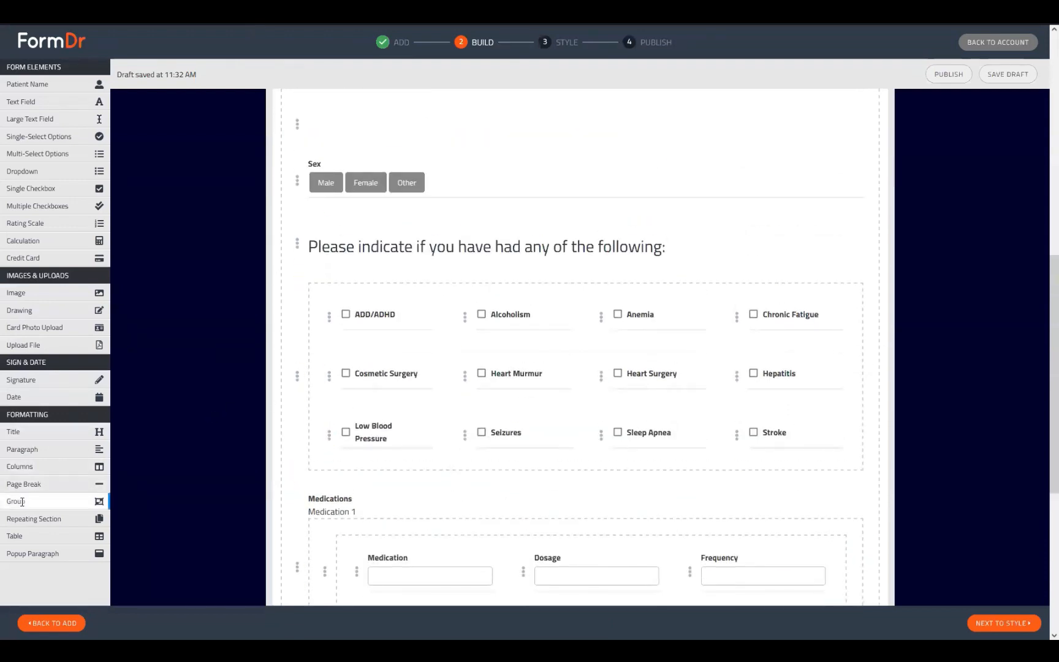
drag(21, 502, 392, 241)
drag(297, 320, 390, 265)
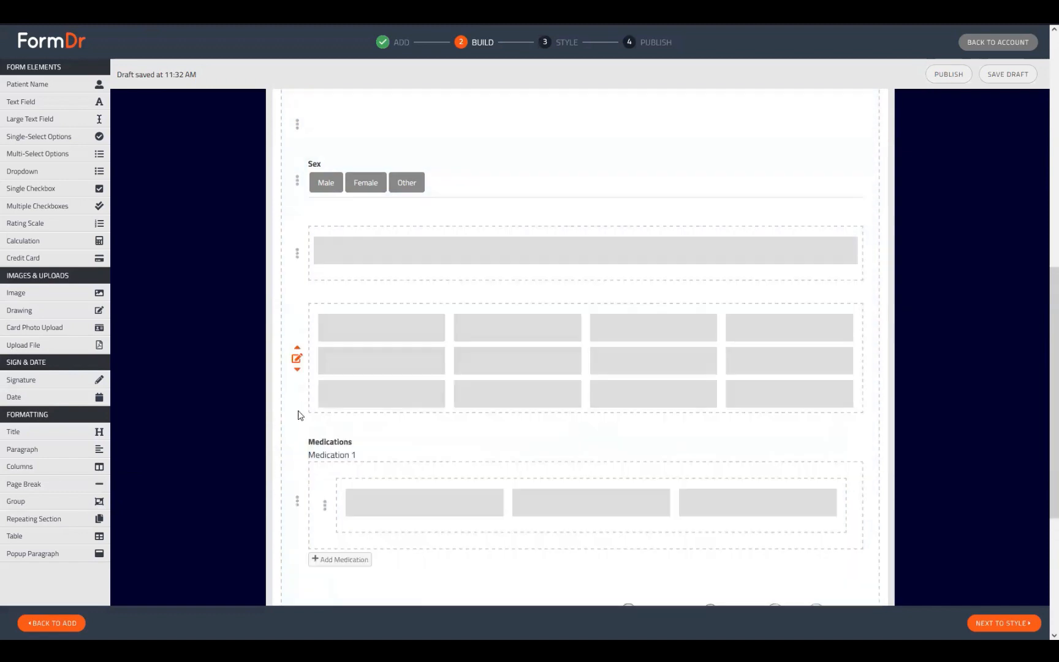
drag(300, 380, 372, 417)
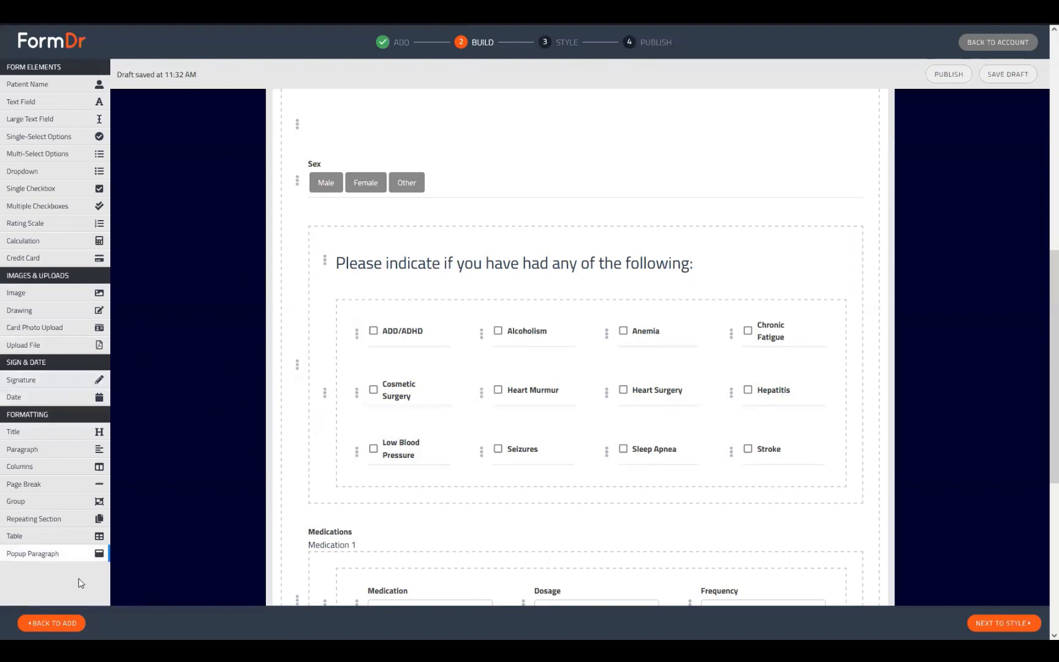
drag(335, 361, 331, 398)
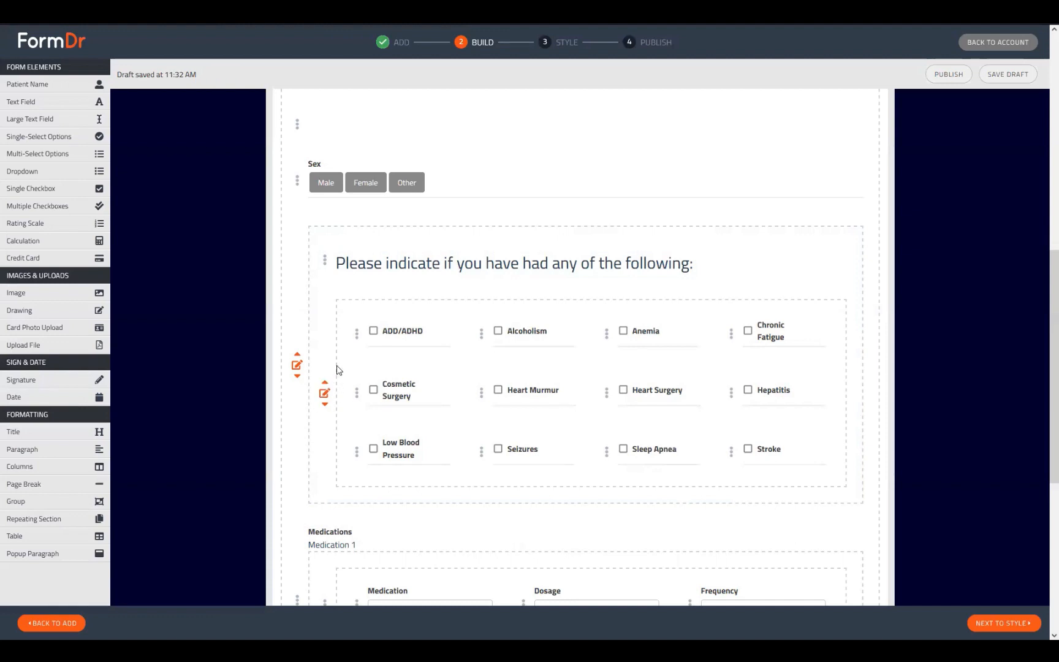
drag(333, 365, 355, 479)
Move the Medications repeating section and the pain diagram into the group, below the medical conditions
scroll(294, 456, down, 2)
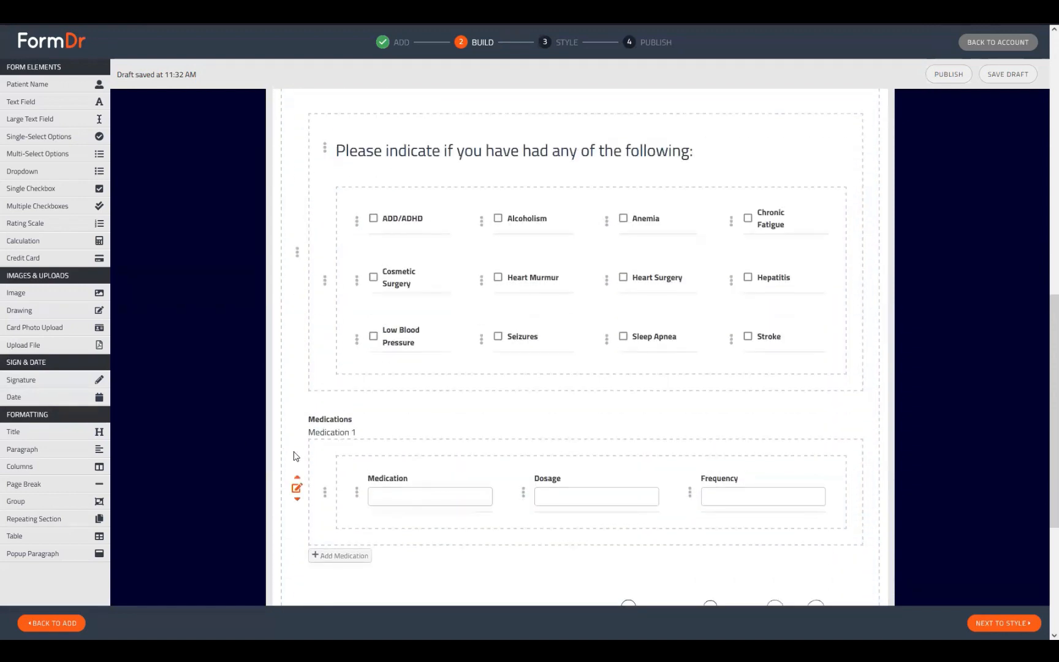
drag(300, 446, 338, 354)
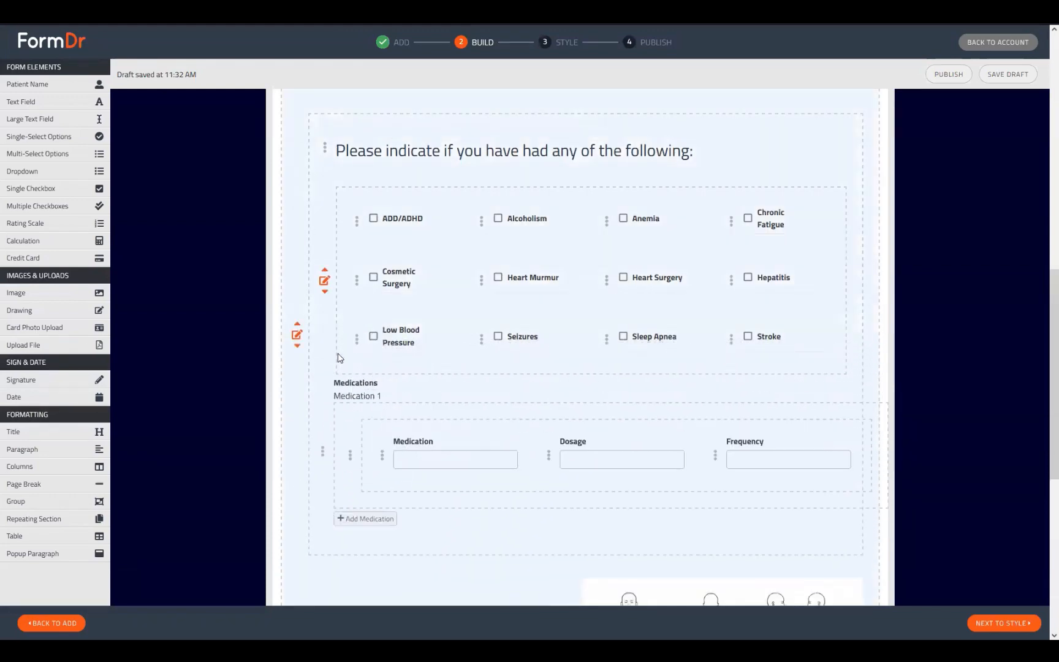
scroll(358, 383, down, 4)
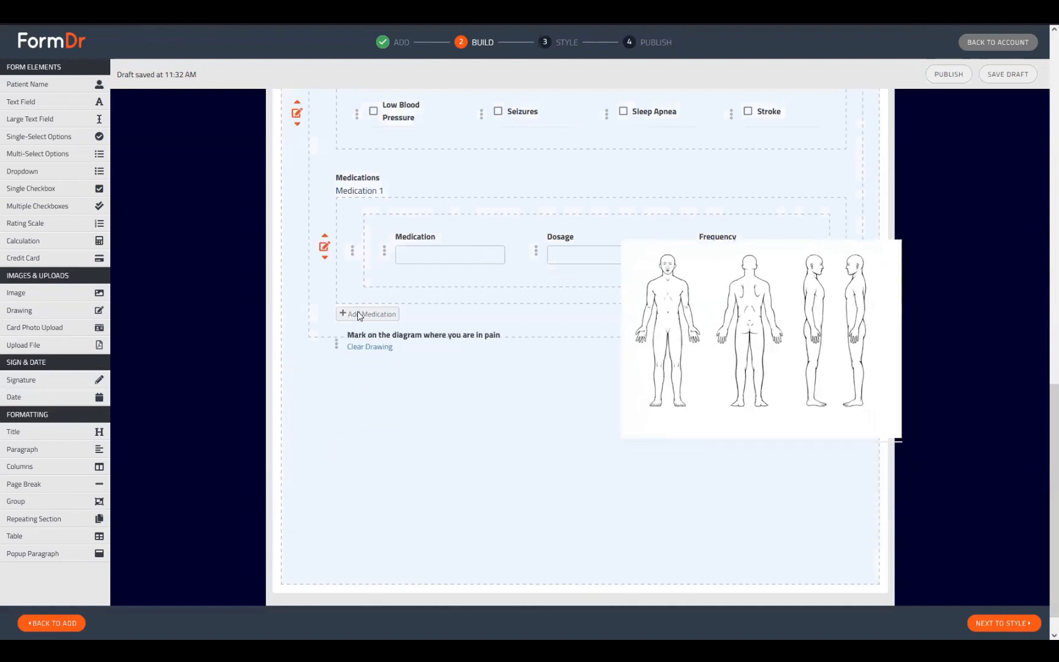
scroll(358, 311, down, 2)
drag(357, 309, 357, 309)
scroll(406, 399, down, 3)
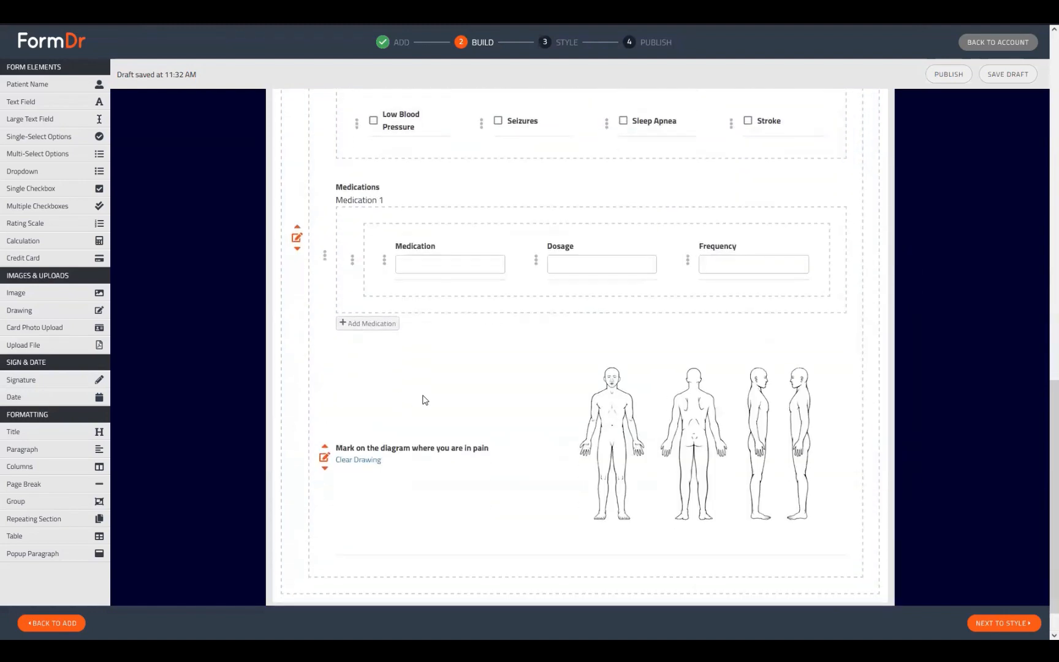
Duplicate the group holding the conditions, medications and pain diagram, and close its settings
scroll(402, 405, up, 6)
scroll(398, 392, down, 6)
click(297, 238)
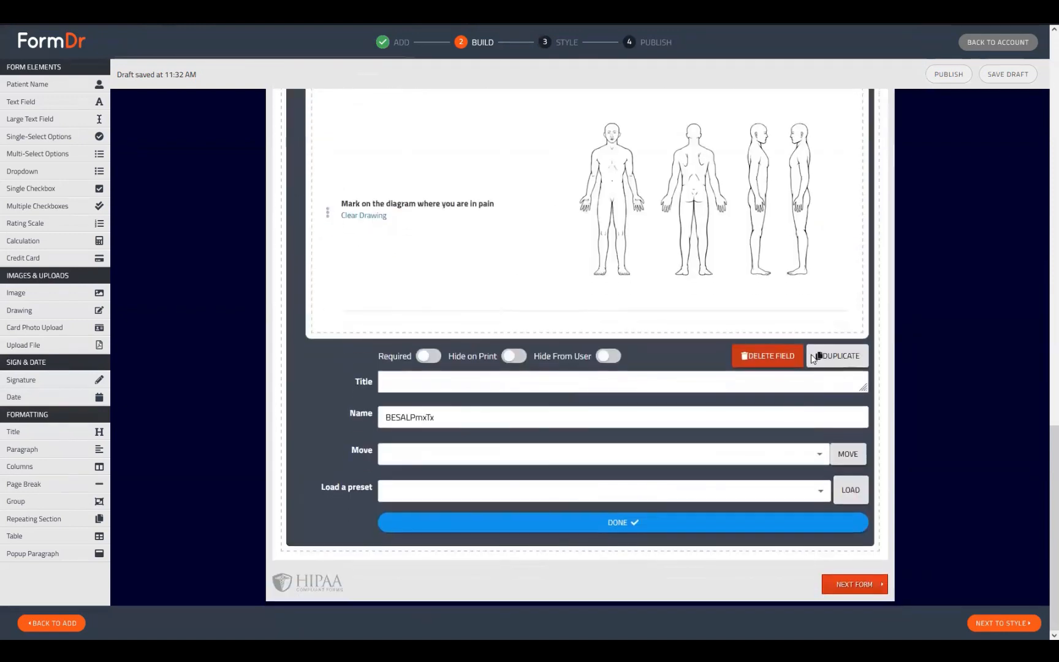
scroll(843, 361, down, 5)
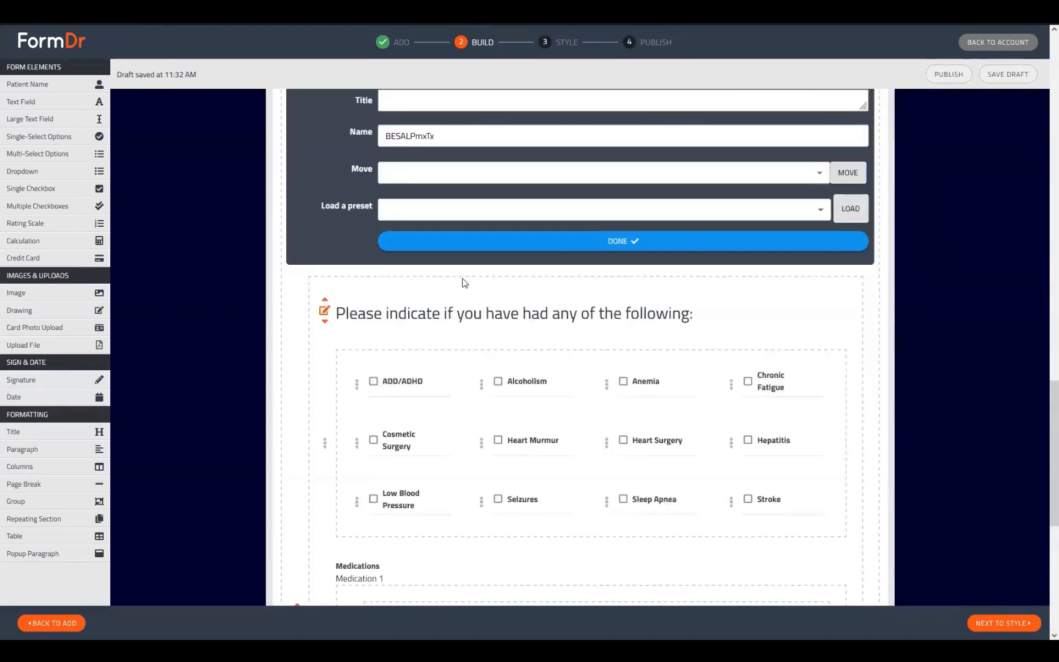
scroll(294, 465, down, 4)
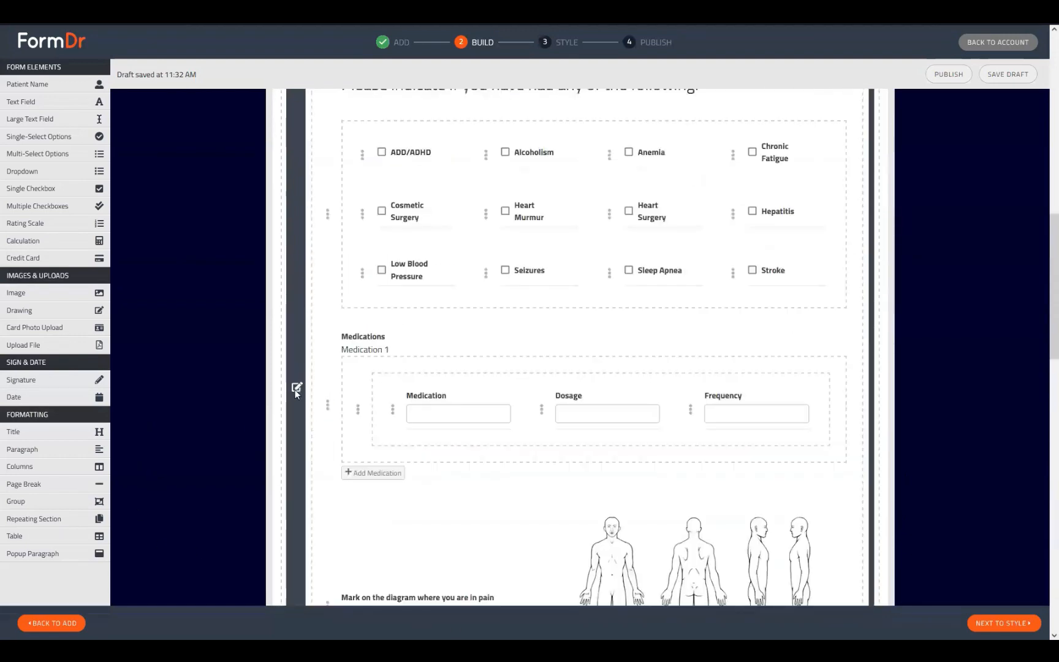
scroll(307, 368, up, 6)
Open the lower Sex field's settings and place one of the medical history groups under its Male option
click(297, 341)
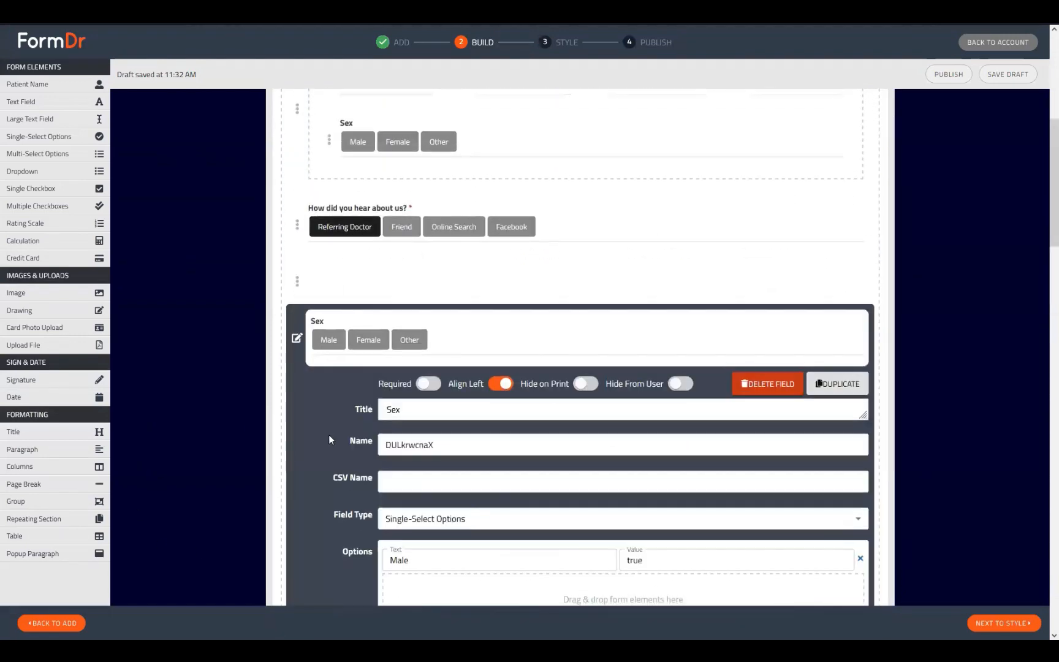
scroll(337, 455, down, 12)
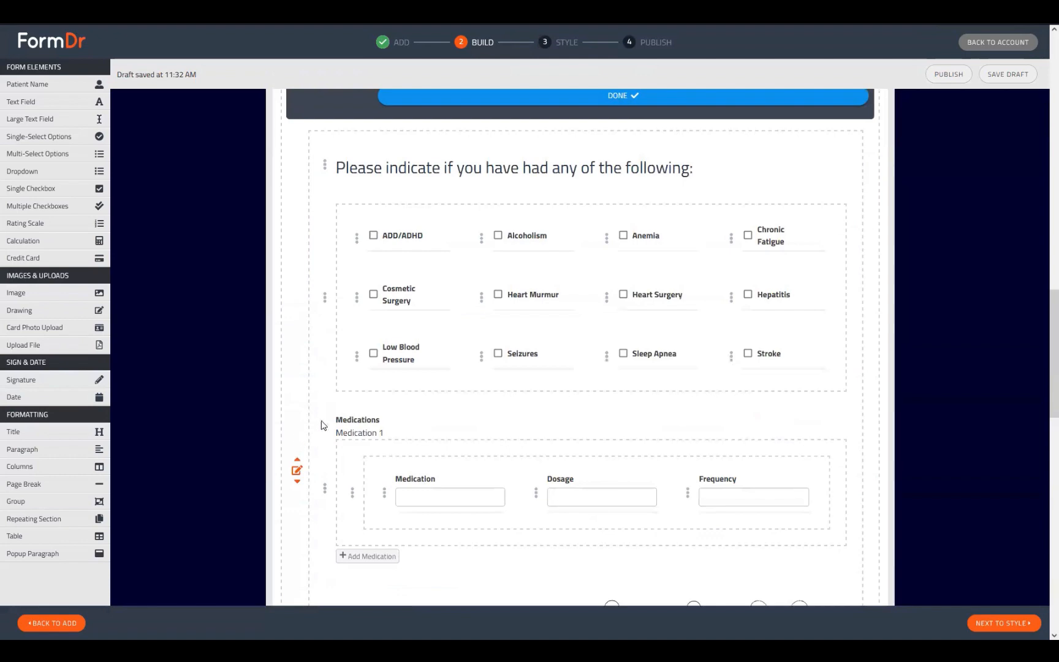
drag(322, 424, 379, 412)
scroll(390, 406, up, 5)
scroll(336, 477, down, 4)
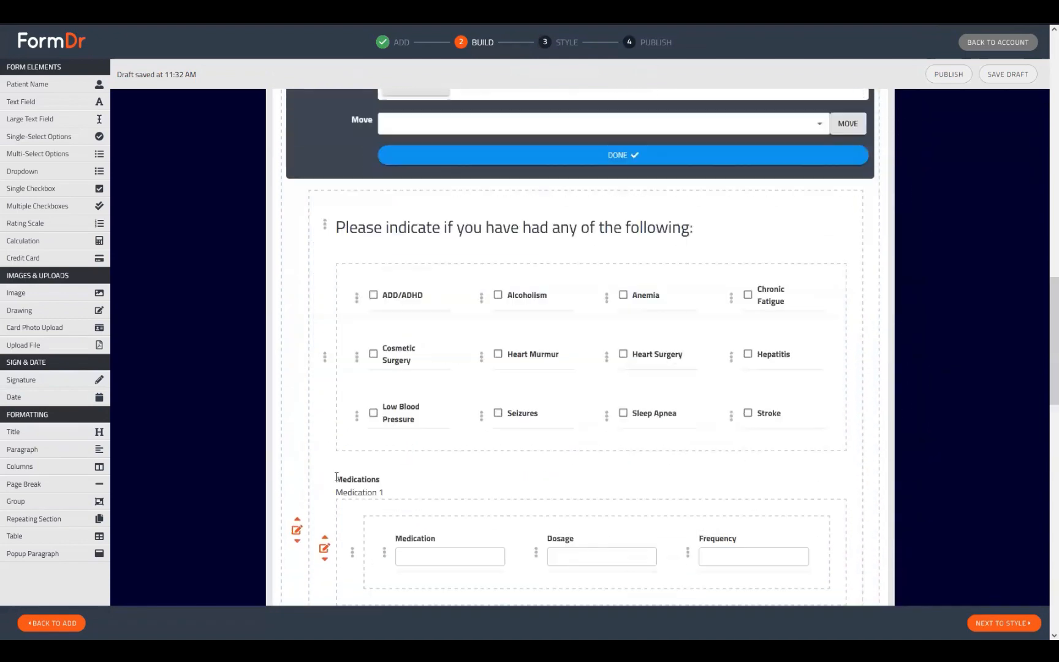
drag(298, 480, 437, 177)
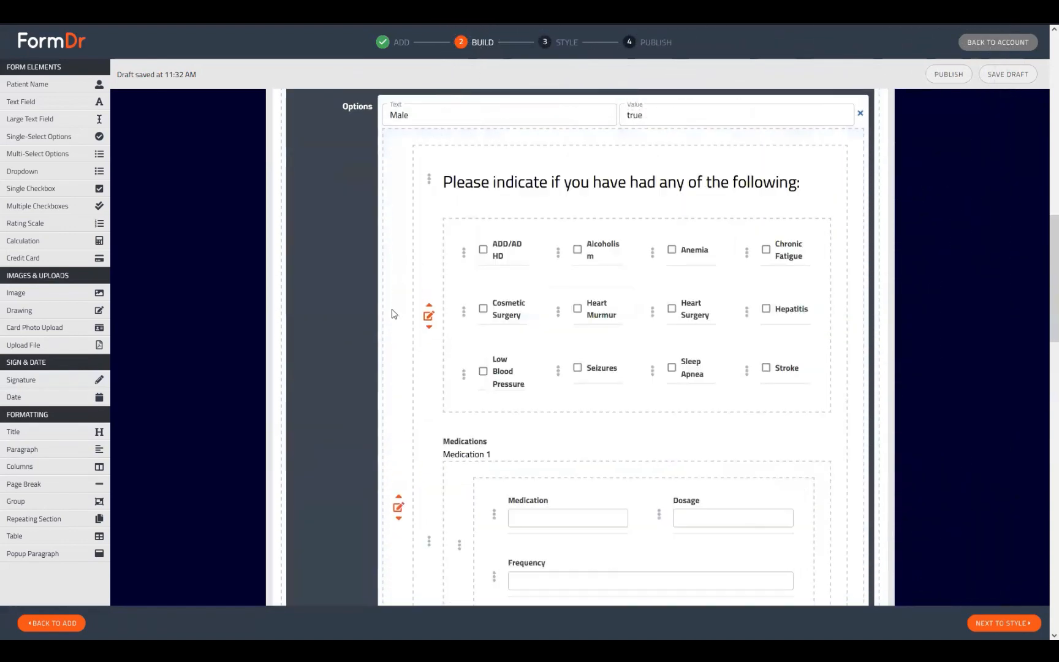
Add a Single-Select Options field below the pain diagram in the medical history group that remains beneath the Sex field
scroll(394, 314, down, 10)
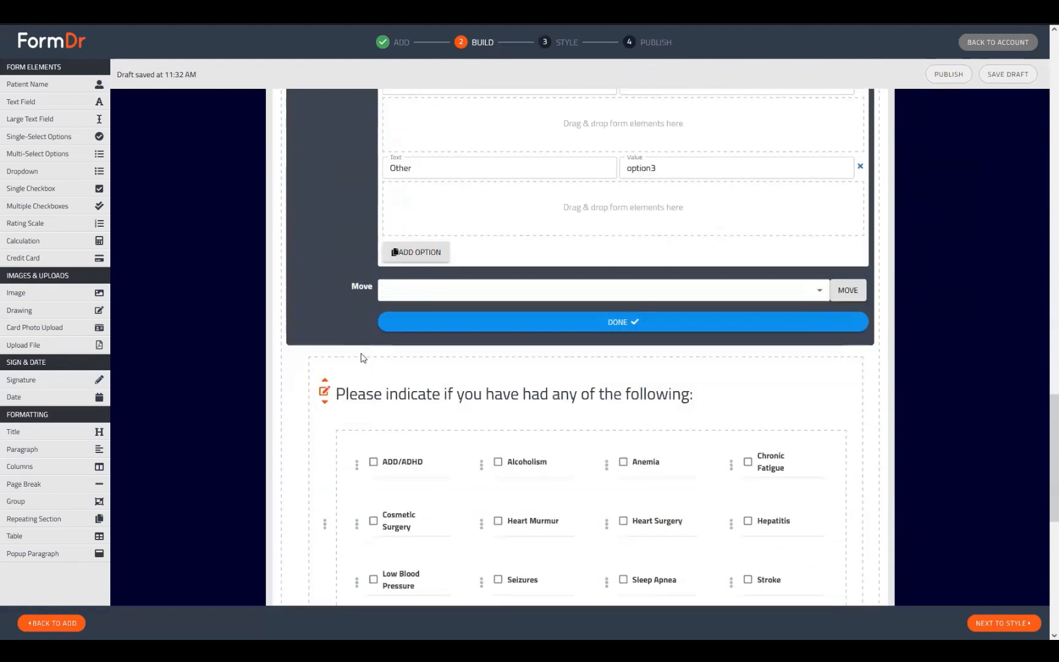
click(525, 250)
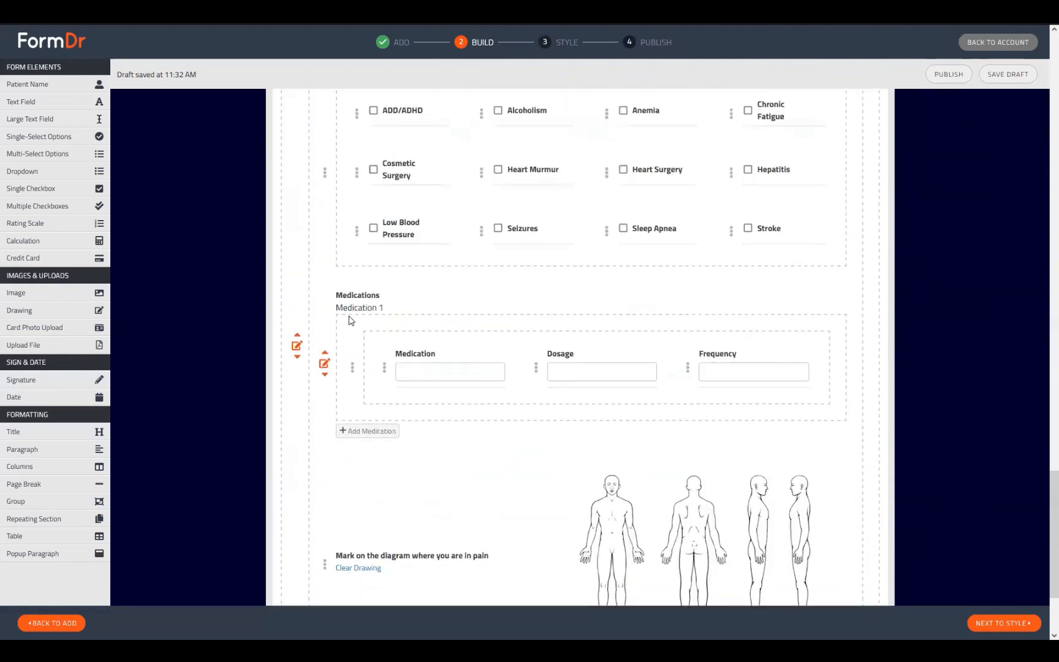
scroll(509, 410, up, 5)
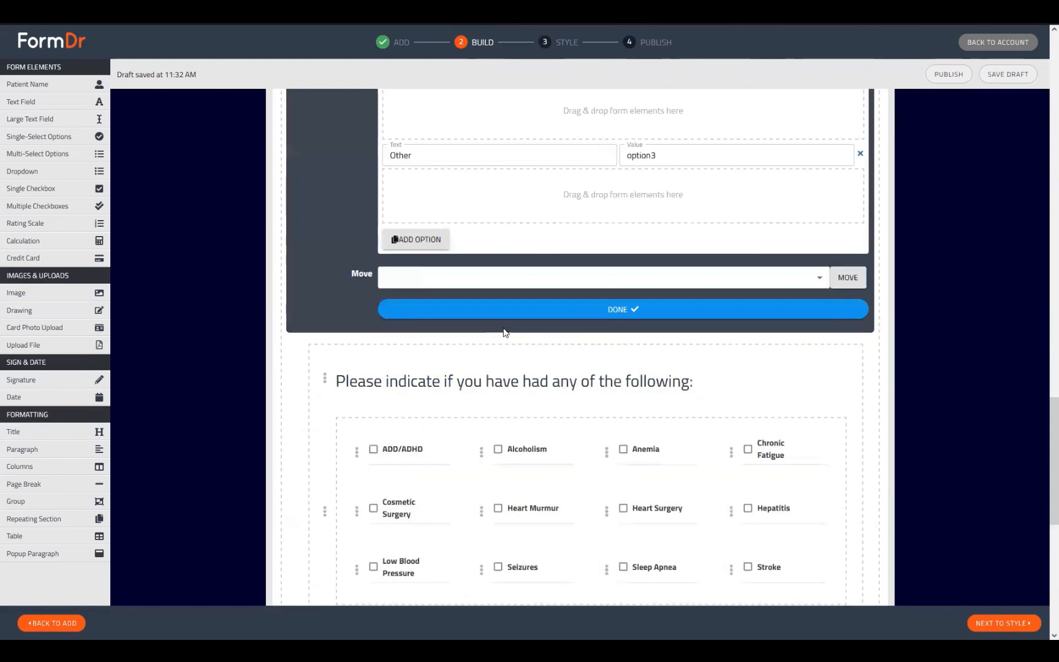
scroll(503, 333, up, 4)
scroll(464, 463, down, 10)
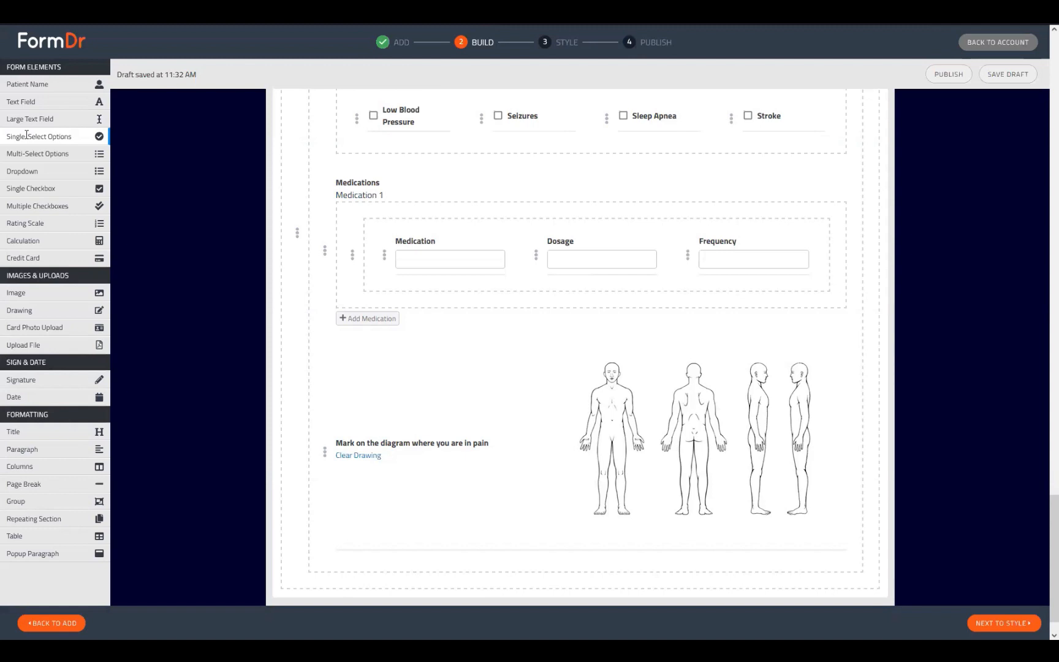
drag(25, 135, 399, 495)
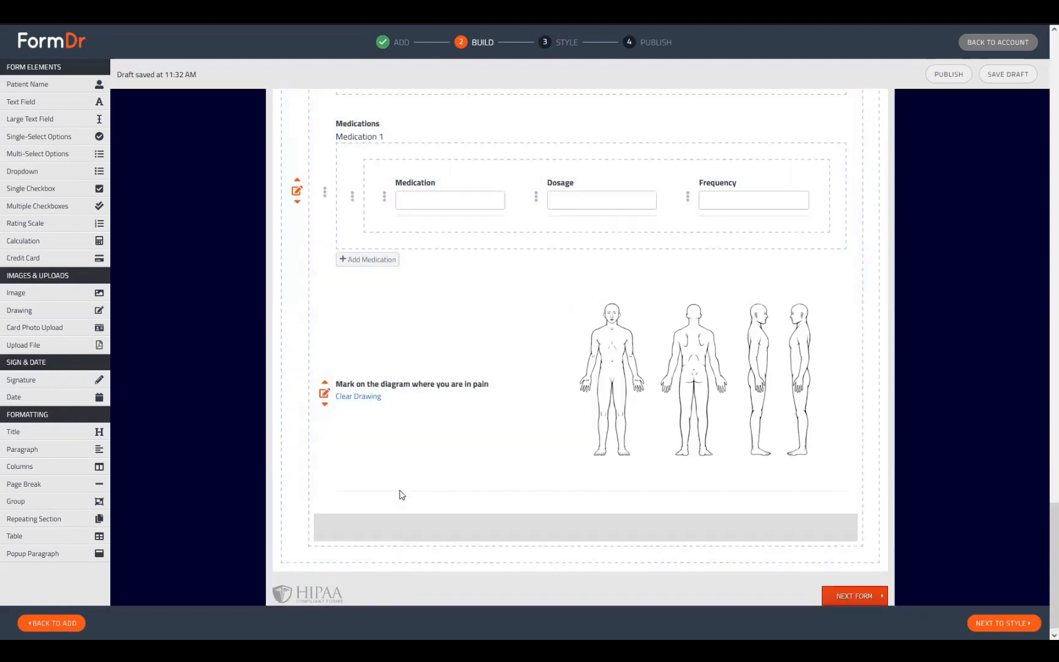
Place the Single-Select Options field in a column row below the pain diagram and duplicate it to fill three columns
mouse_move(412, 539)
mouse_down()
mouse_move(407, 510)
mouse_move(421, 553)
mouse_move(437, 504)
mouse_move(401, 522)
mouse_up()
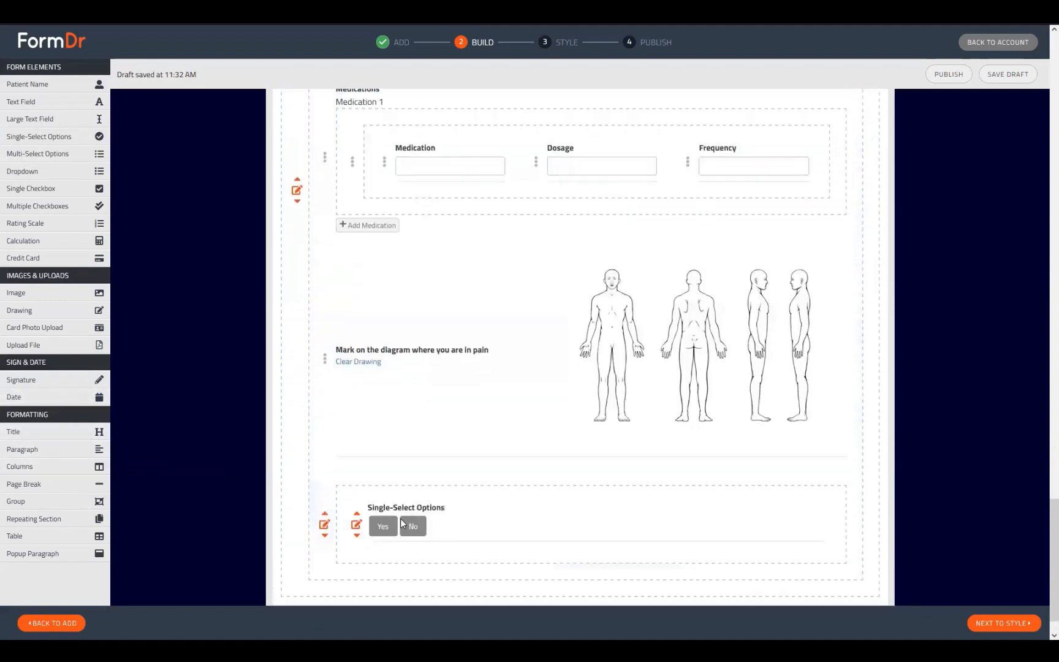
click(356, 525)
double_click(529, 273)
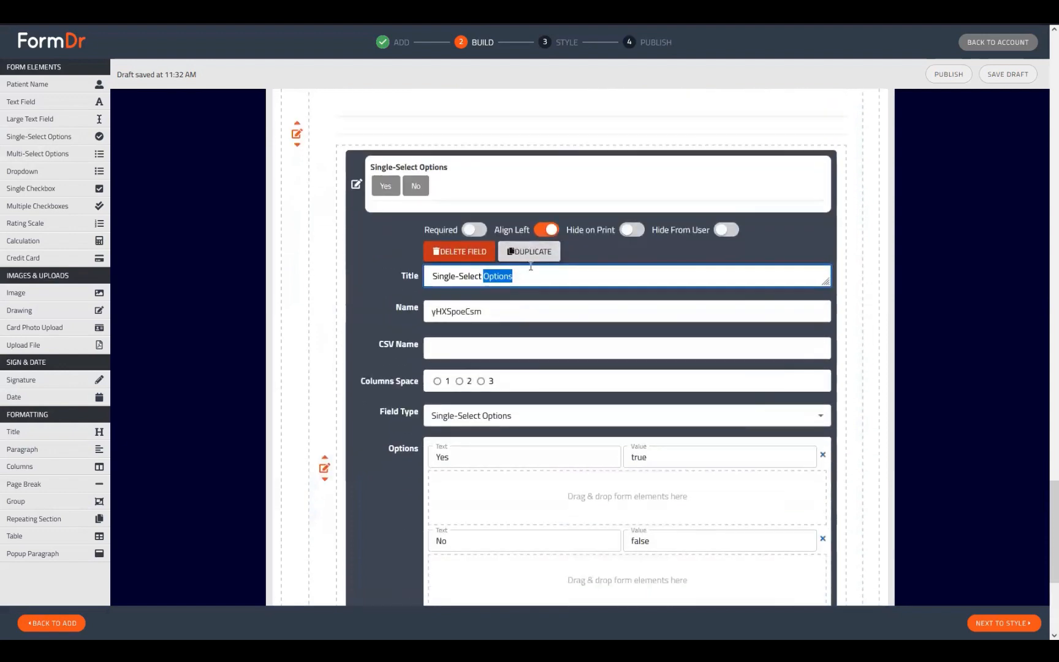
click(534, 253)
click(356, 185)
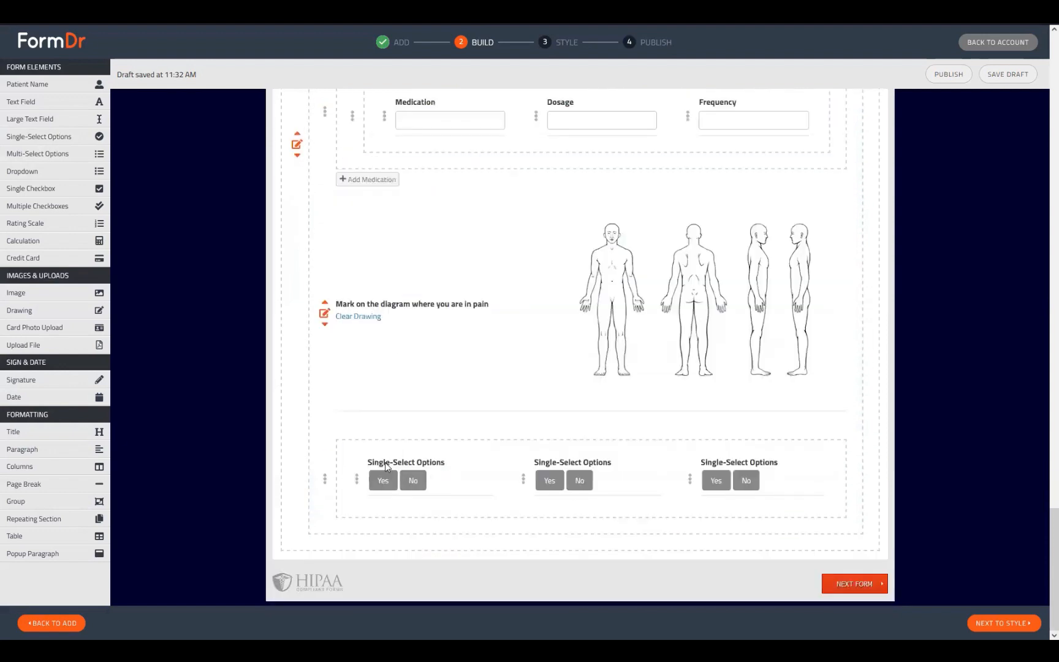
drag(50, 453, 320, 433)
click(324, 431)
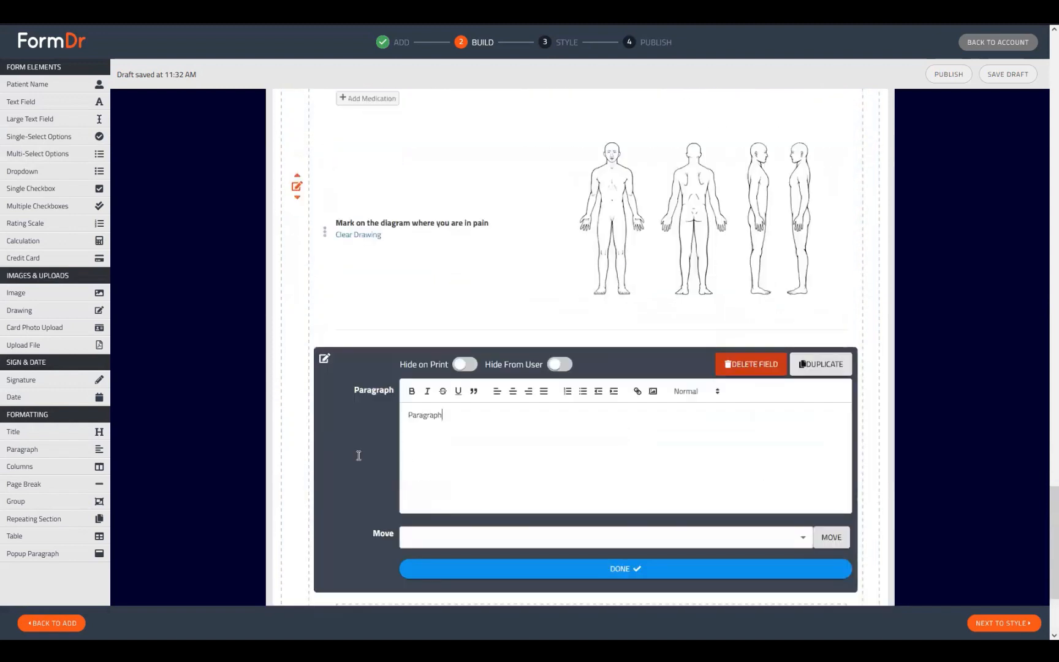
text(For p)
key(BackSpace)
key(BackSpace)
key(BackSpace)
key(BackSpace)
key(BackSpace)
text(Femal)
key(BackSpace)
key(BackSpace)
key(BackSpace)
key(BackSpace)
key(BackSpace)
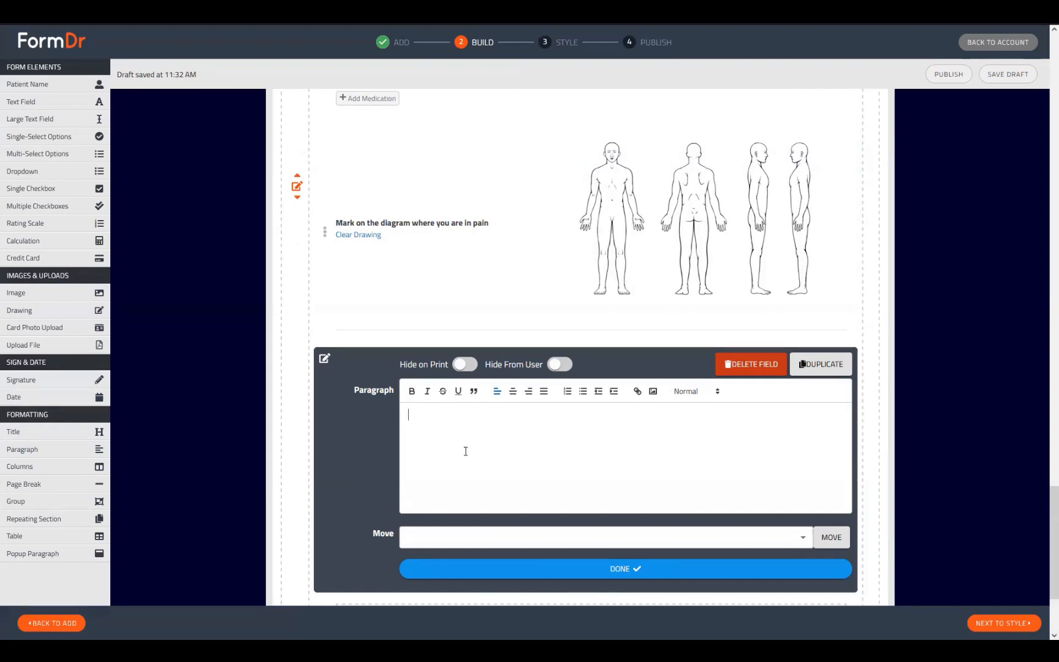
click(750, 363)
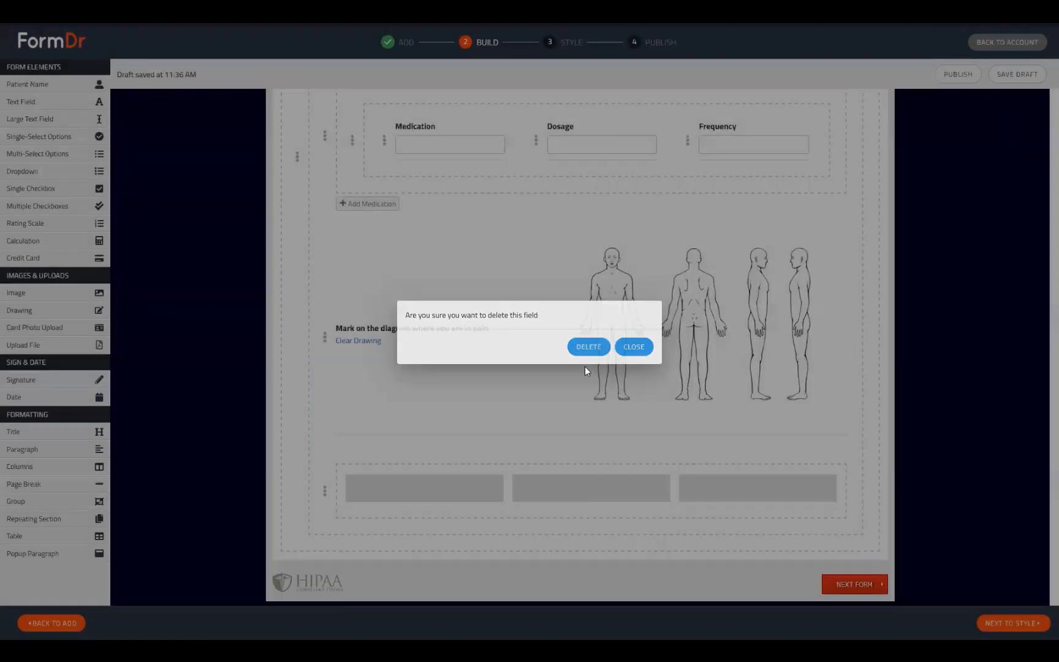
click(588, 346)
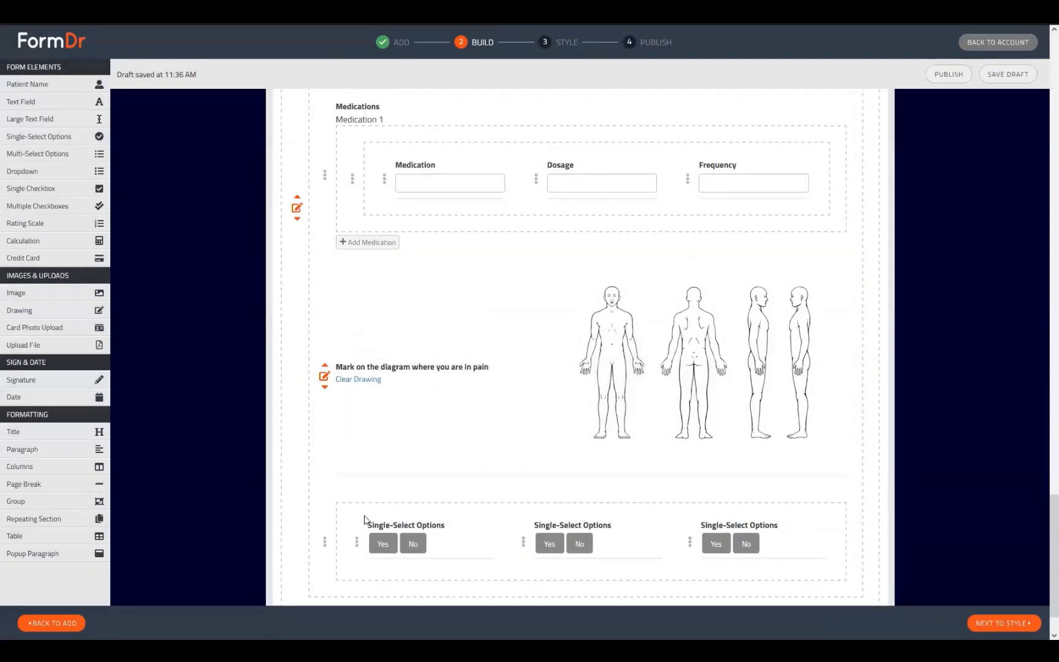
Move the row of three Single-Select Options fields between the Medications section and the pain diagram
drag(326, 520, 353, 287)
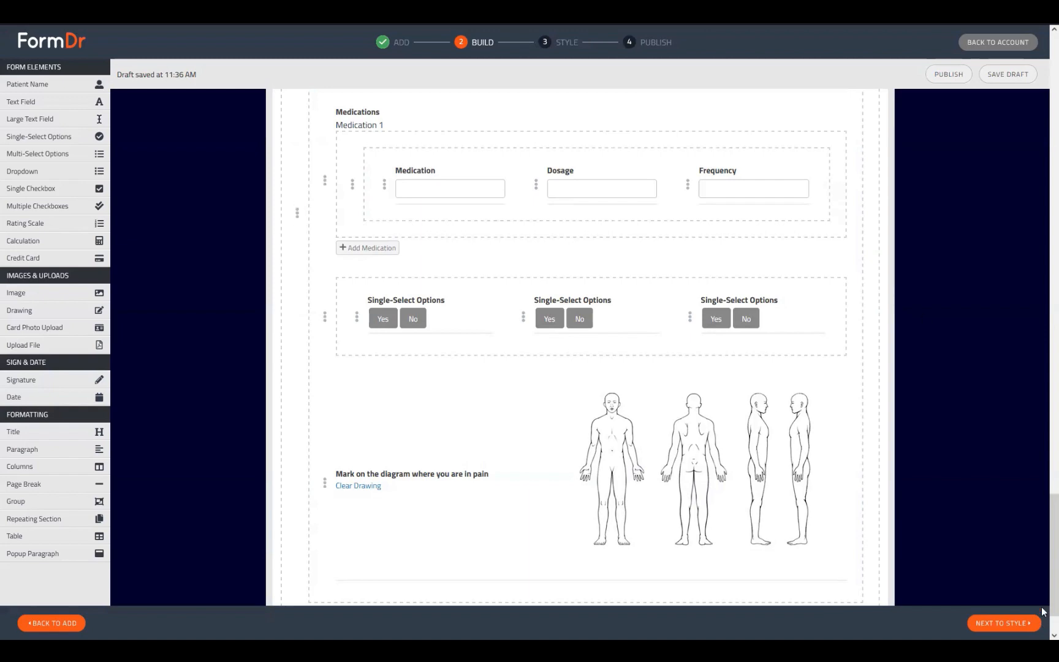
scroll(294, 354, up, 3)
scroll(310, 463, up, 5)
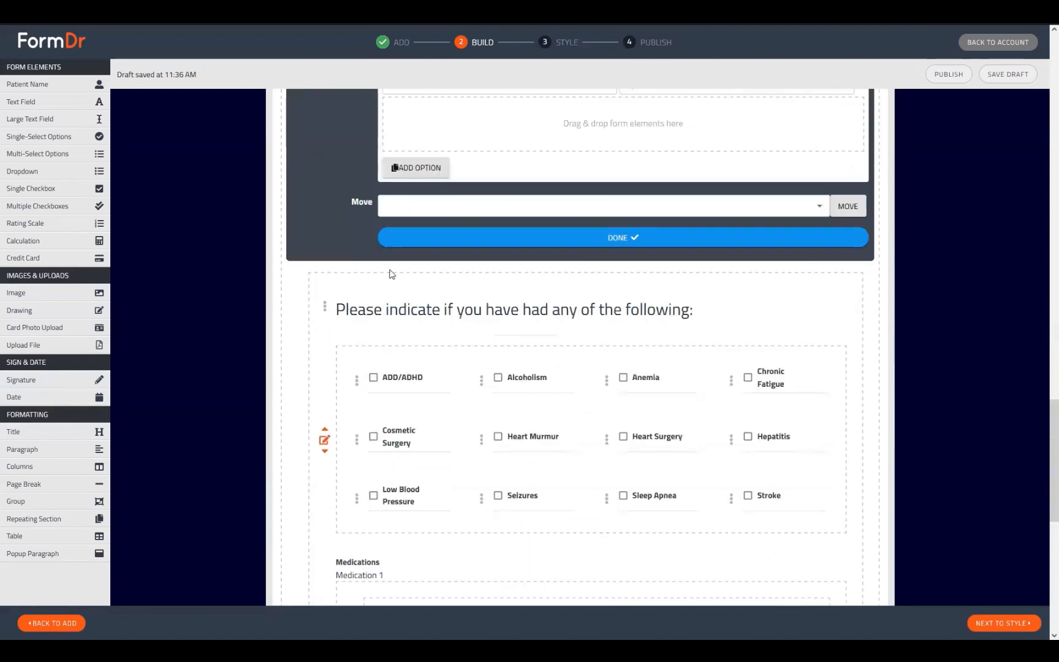
scroll(358, 367, down, 4)
scroll(360, 368, down, 1)
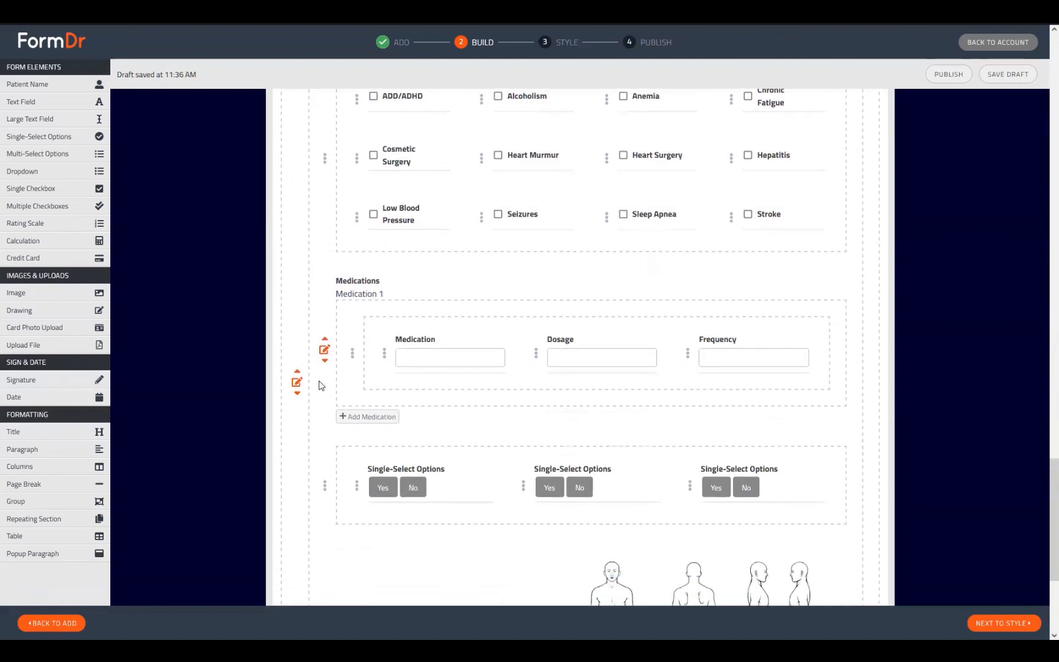
Duplicate the medical history group containing the three Single-Select Options fields and close its settings
click(297, 383)
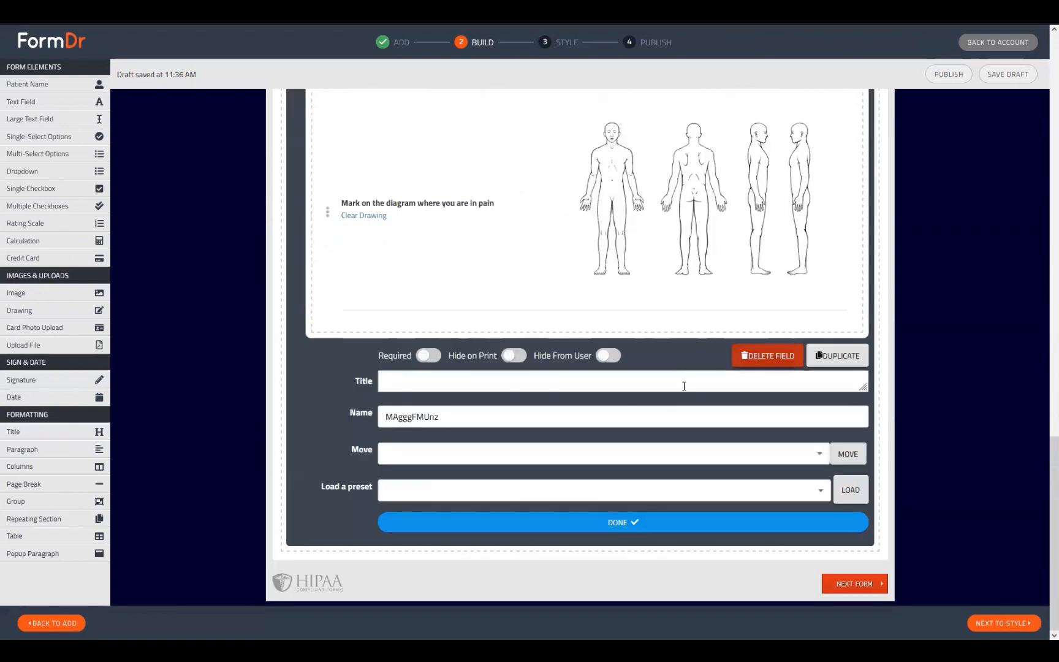
scroll(615, 319, up, 6)
scroll(615, 319, up, 10)
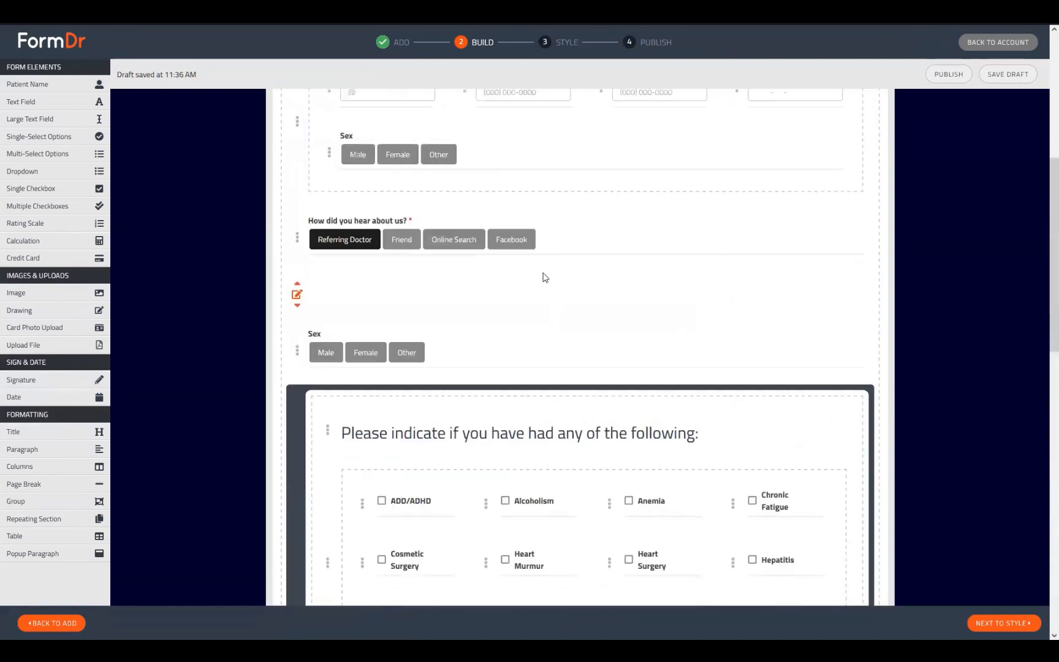
scroll(413, 374, down, 4)
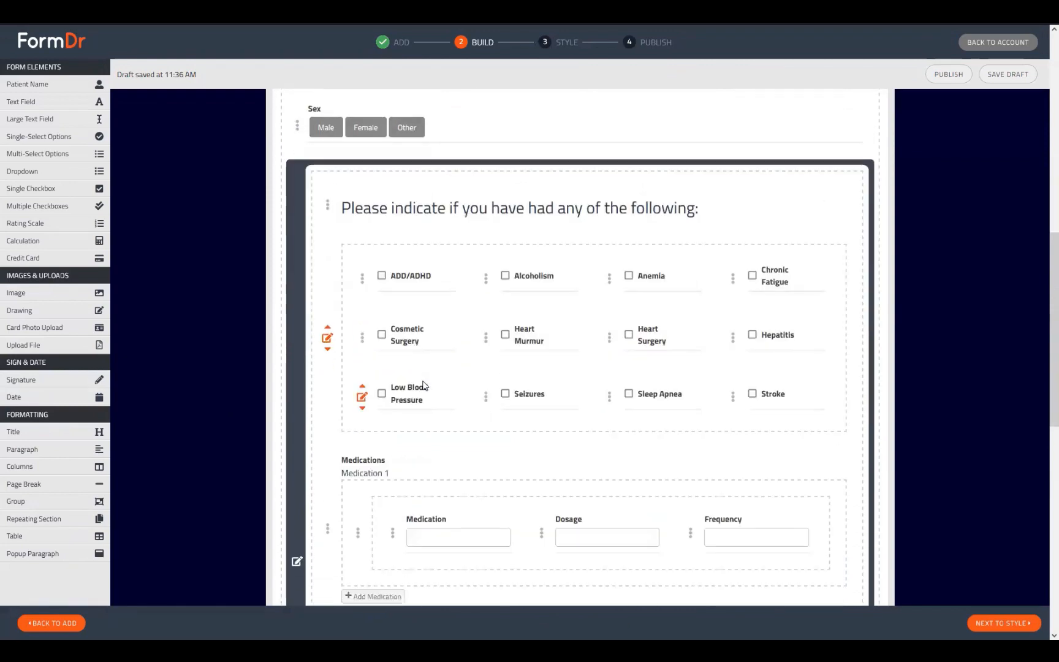
scroll(426, 384, down, 10)
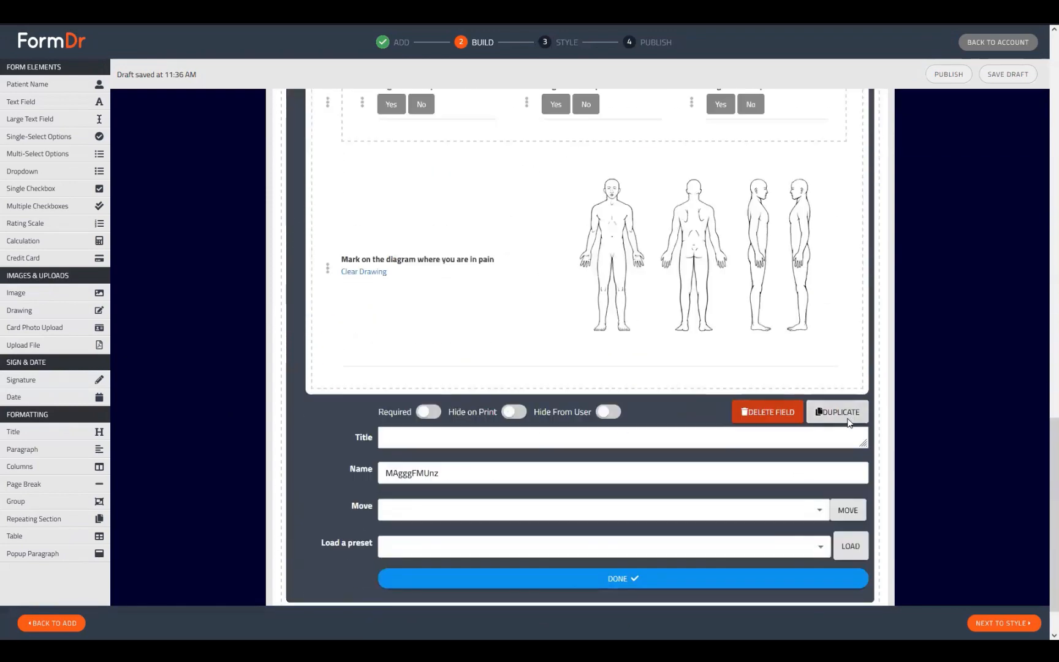
scroll(804, 445, up, 1)
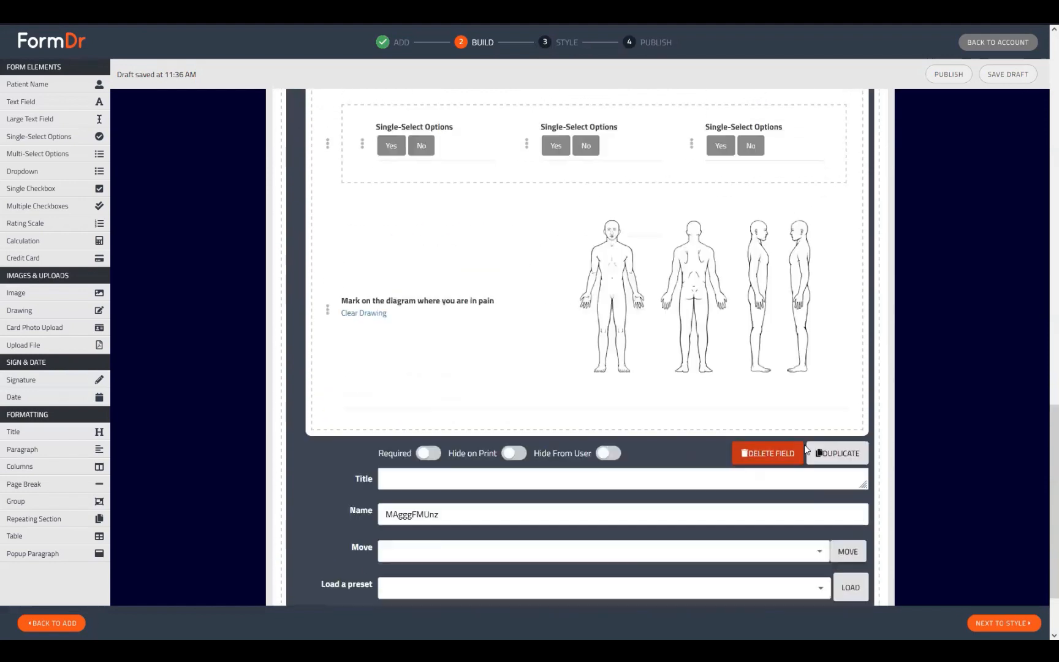
scroll(613, 450, down, 2)
scroll(480, 457, up, 6)
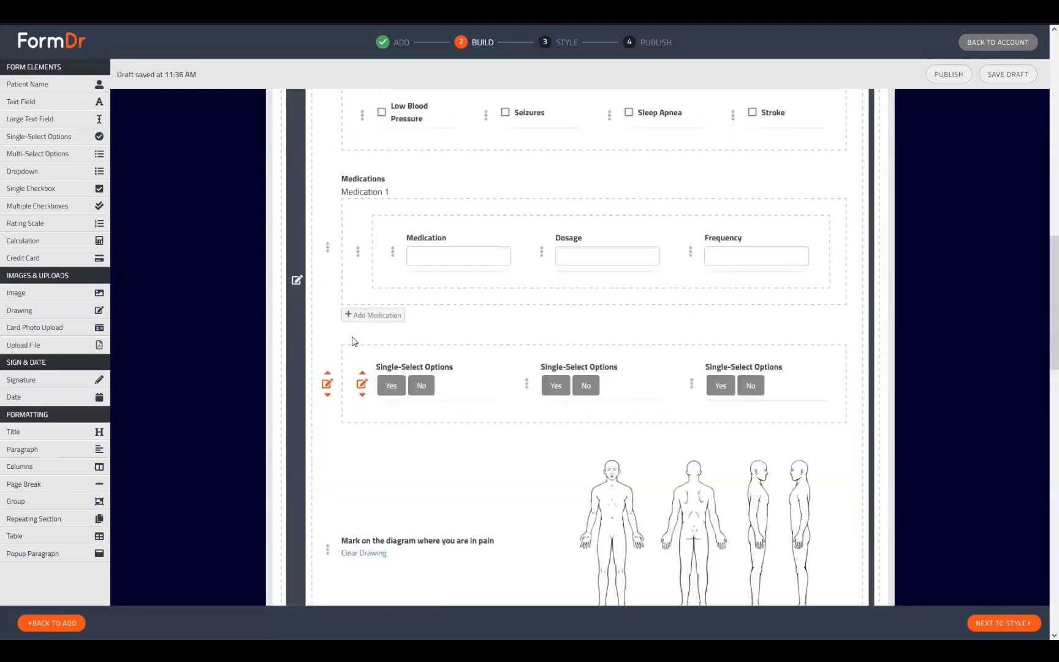
click(296, 283)
Place one of the medical history groups under the lower Sex field's Female option and collapse that option's conditional fields
scroll(344, 331, up, 5)
scroll(331, 276, up, 2)
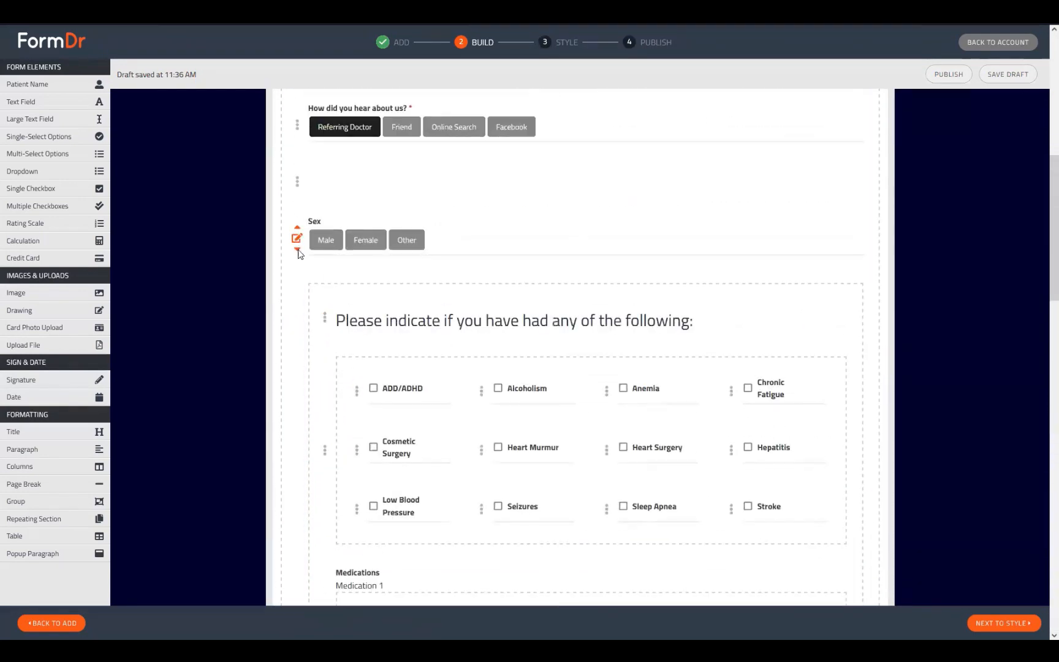
click(297, 241)
scroll(345, 406, down, 8)
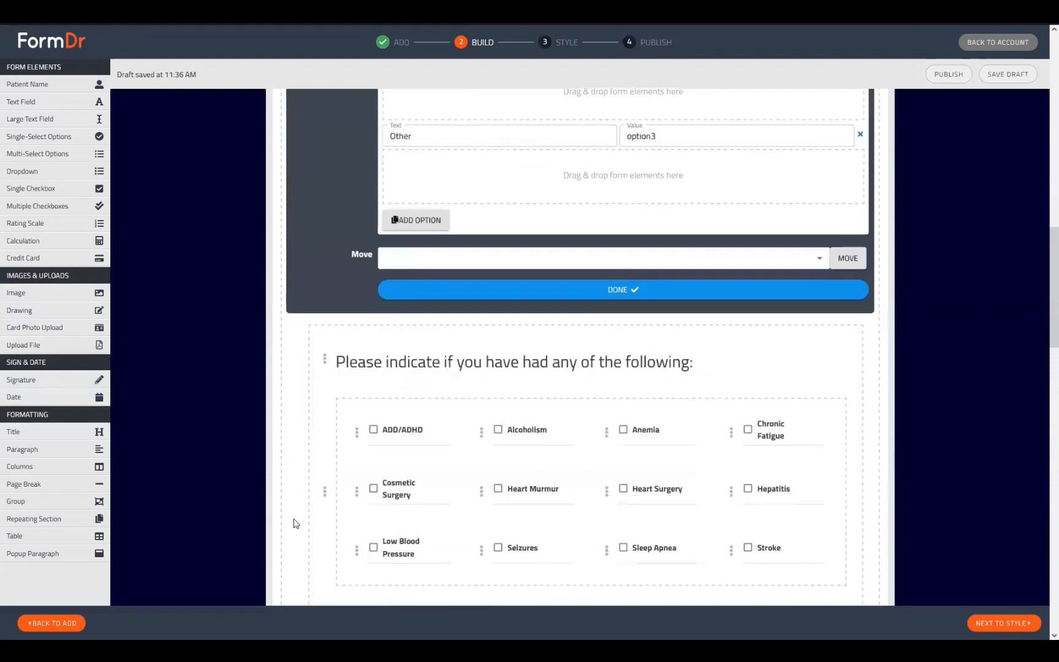
scroll(289, 482, down, 3)
drag(294, 486, 456, 363)
scroll(398, 408, up, 6)
scroll(454, 361, down, 10)
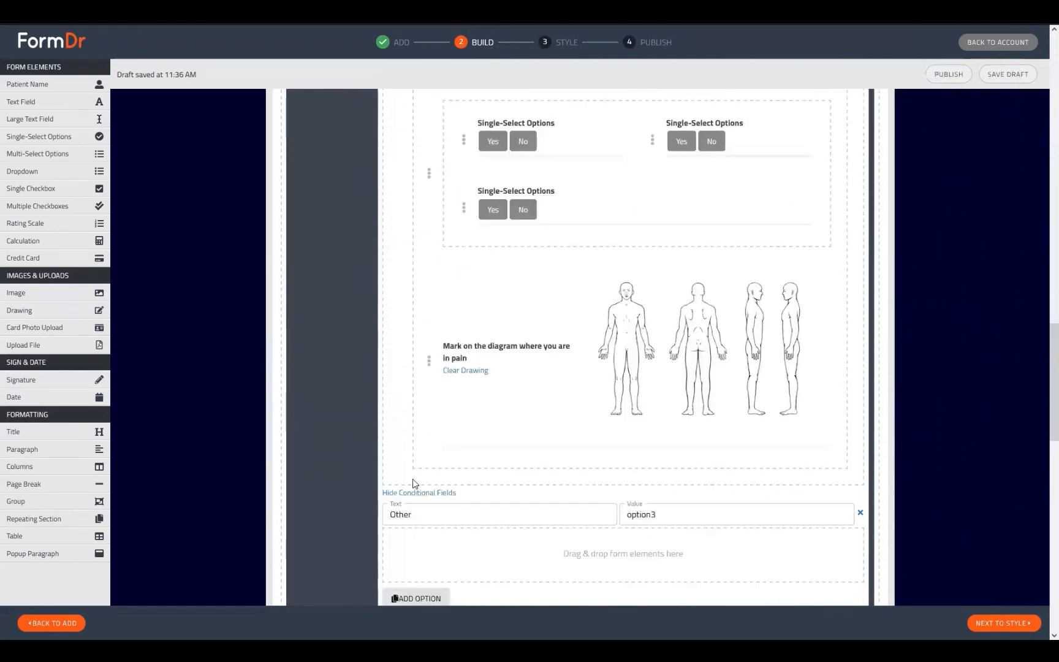
click(417, 492)
scroll(457, 457, up, 3)
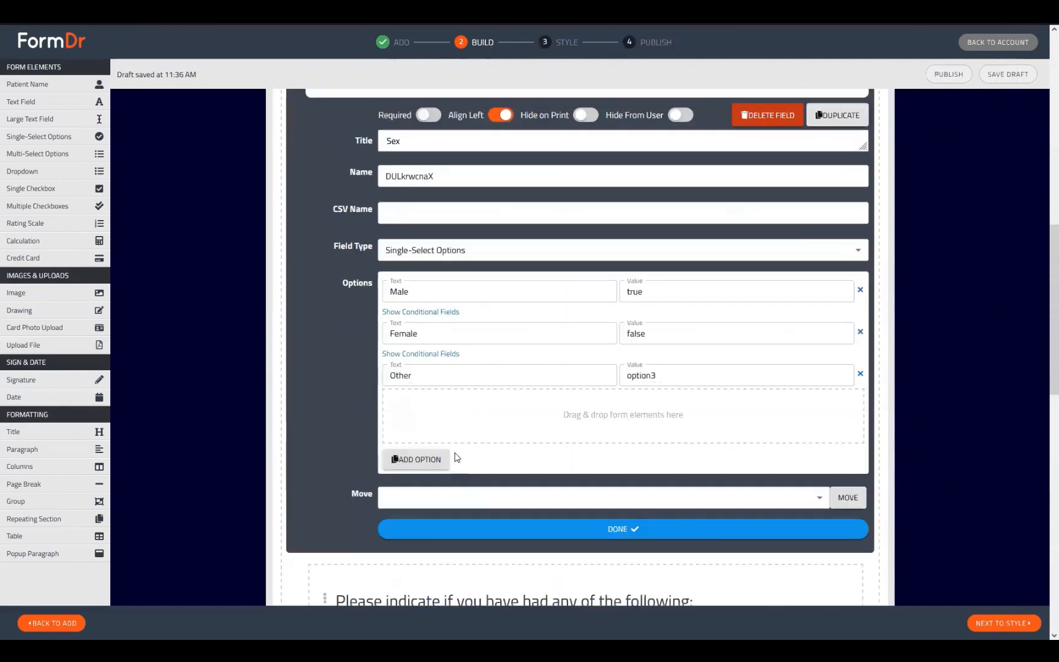
Place the remaining medical history group under the lower Sex field's Other option and close the field's settings
scroll(429, 472, down, 11)
scroll(309, 401, up, 3)
drag(296, 442, 465, 417)
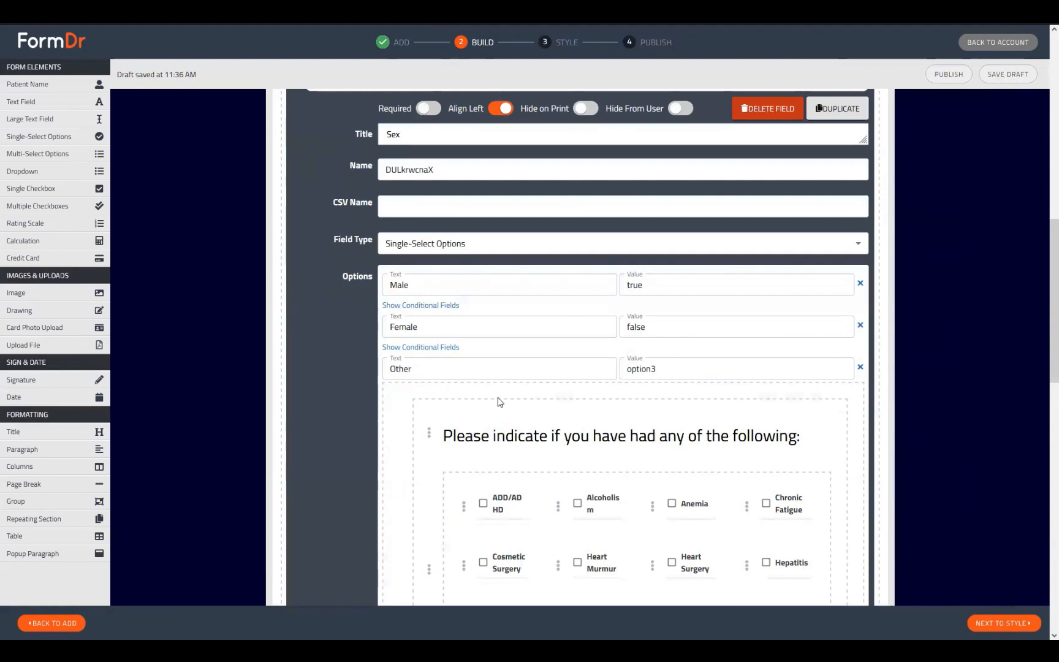
scroll(374, 392, down, 5)
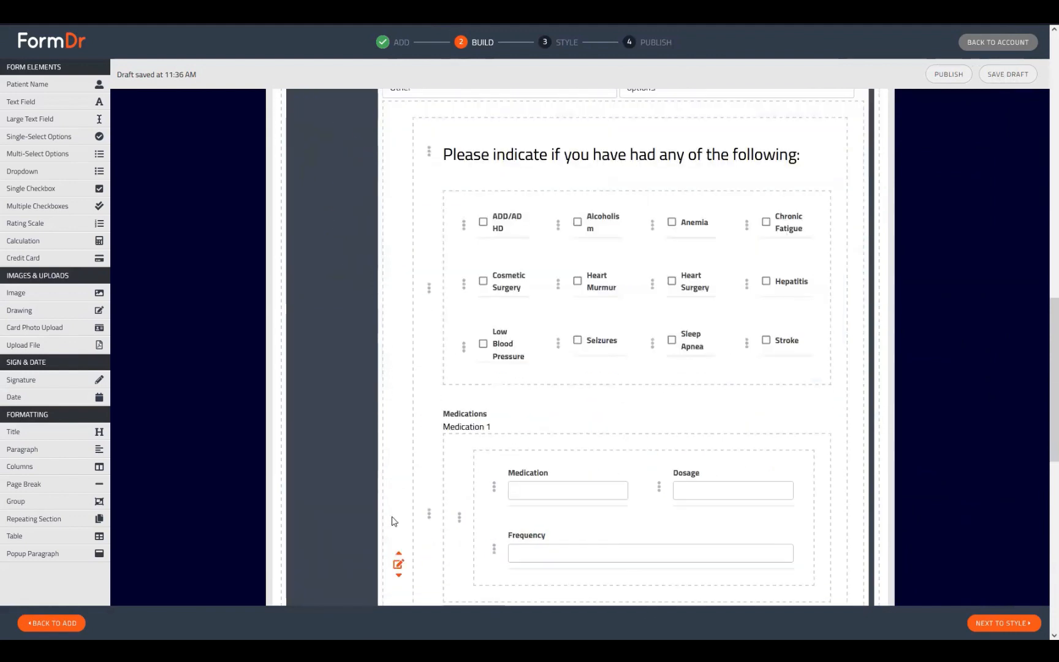
scroll(391, 518, up, 6)
click(295, 121)
scroll(525, 446, up, 3)
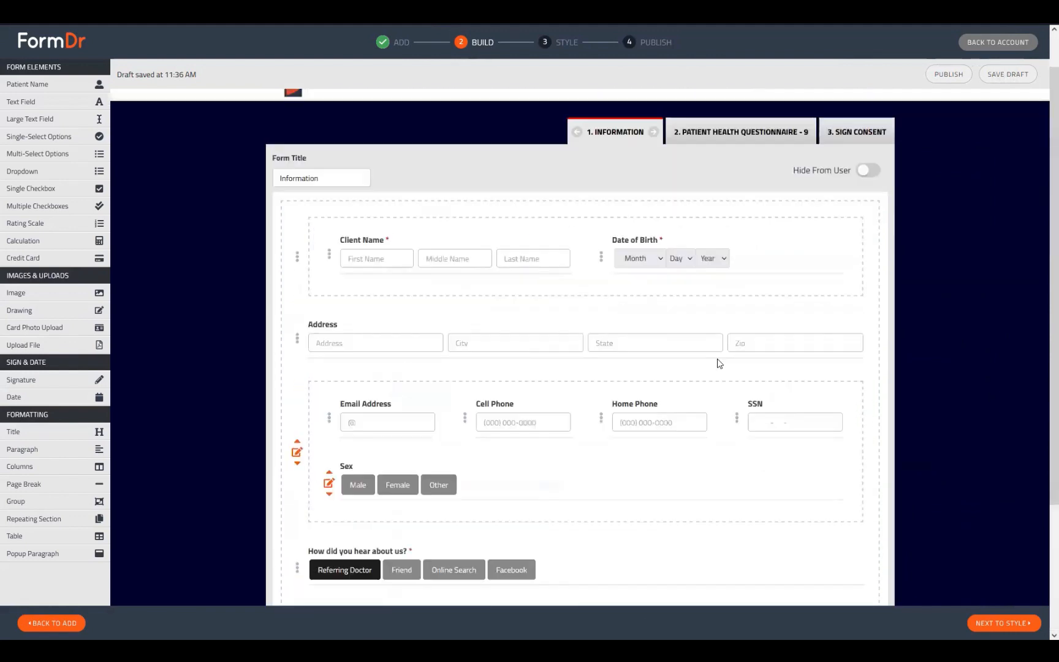
scroll(532, 378, down, 3)
drag(353, 481, 325, 539)
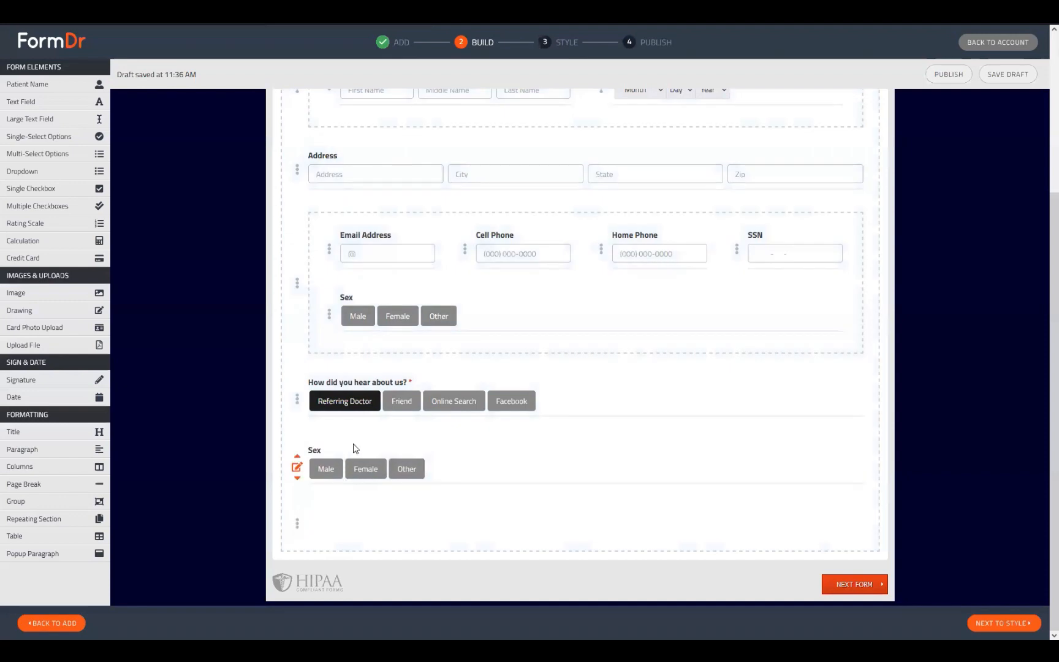
drag(327, 456, 359, 480)
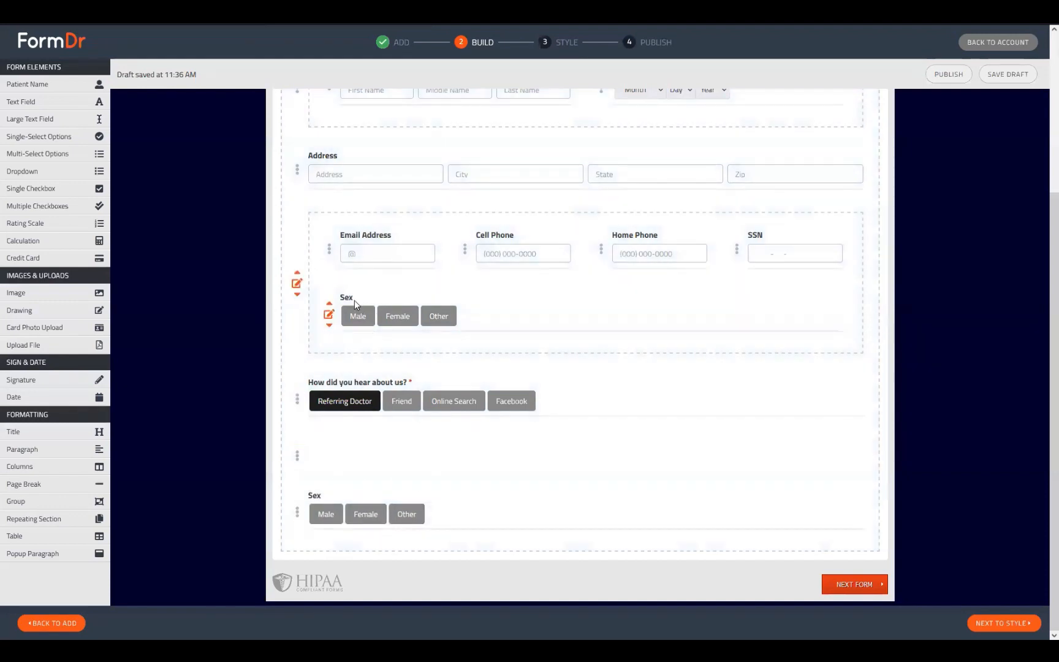
Examine the settings of the Sex field in the contact details section, including its Name value and the conditional areas under its options
click(329, 315)
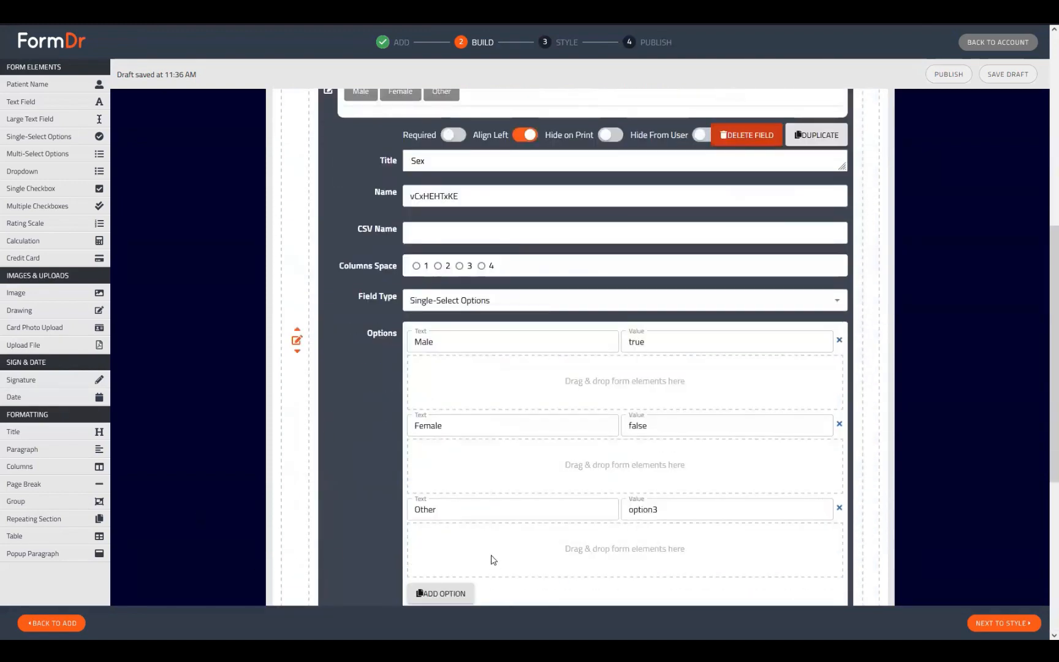
scroll(559, 552, up, 4)
scroll(490, 423, down, 2)
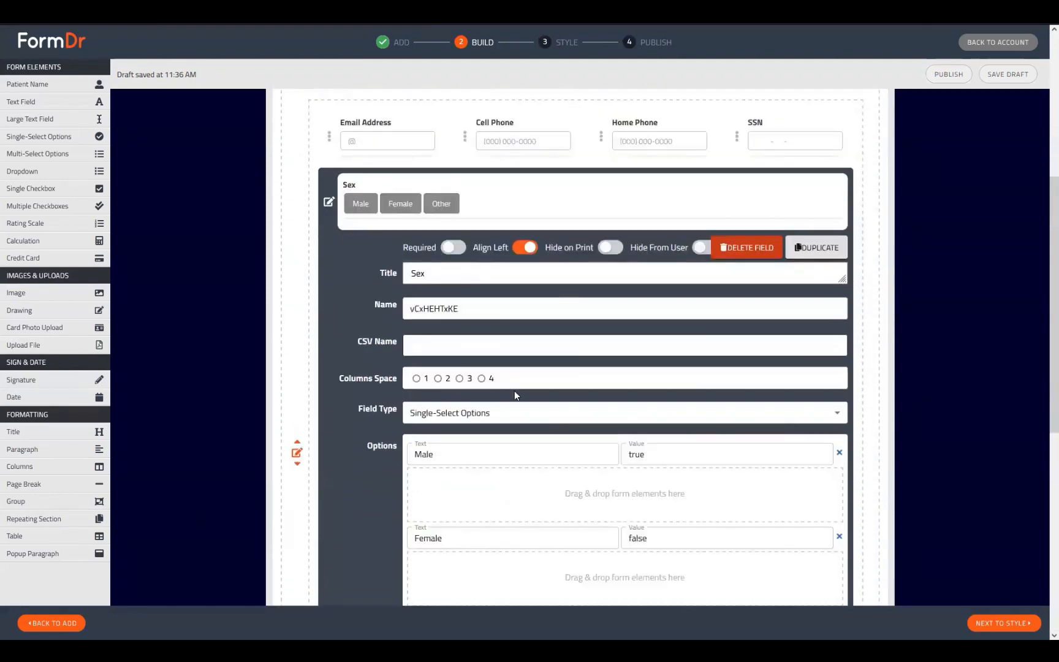
scroll(321, 91, down, 2)
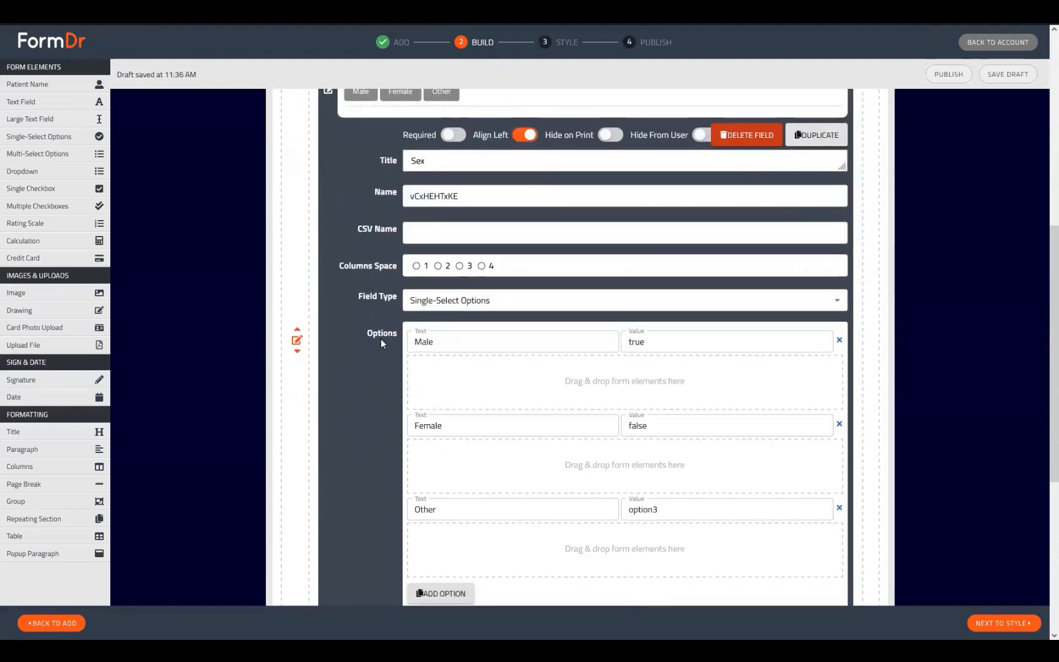
click(328, 91)
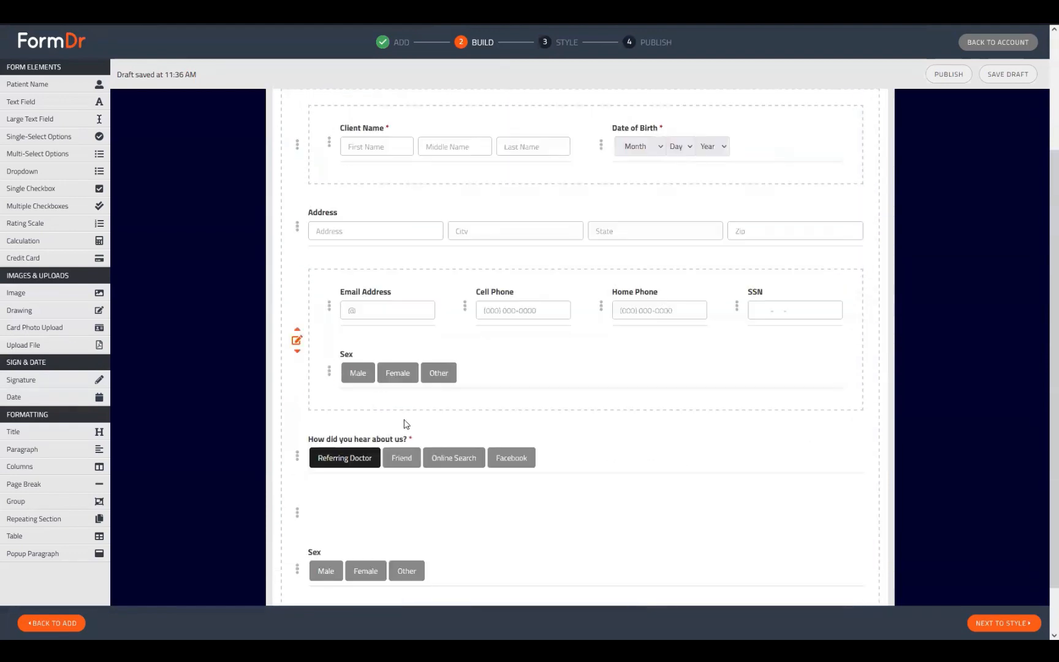
scroll(405, 368, down, 1)
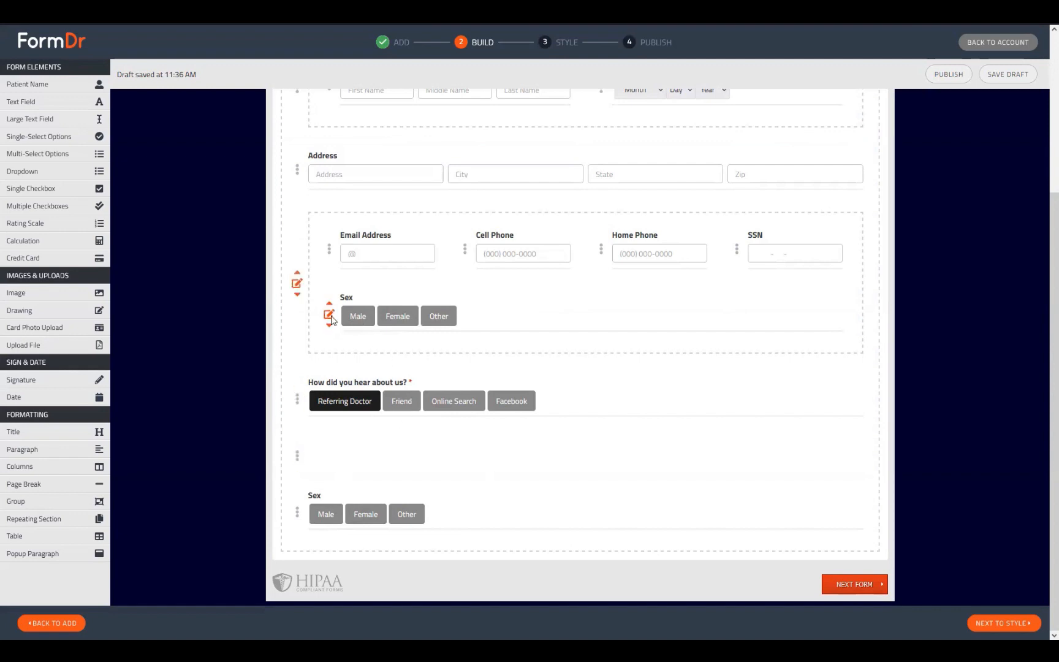
click(329, 315)
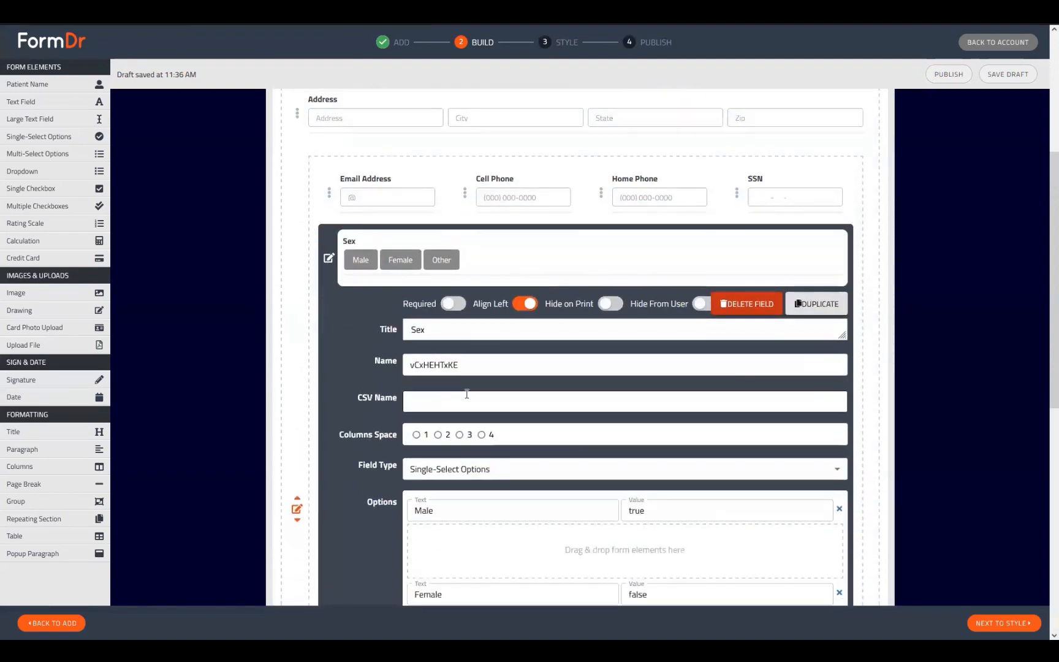
drag(499, 369, 388, 375)
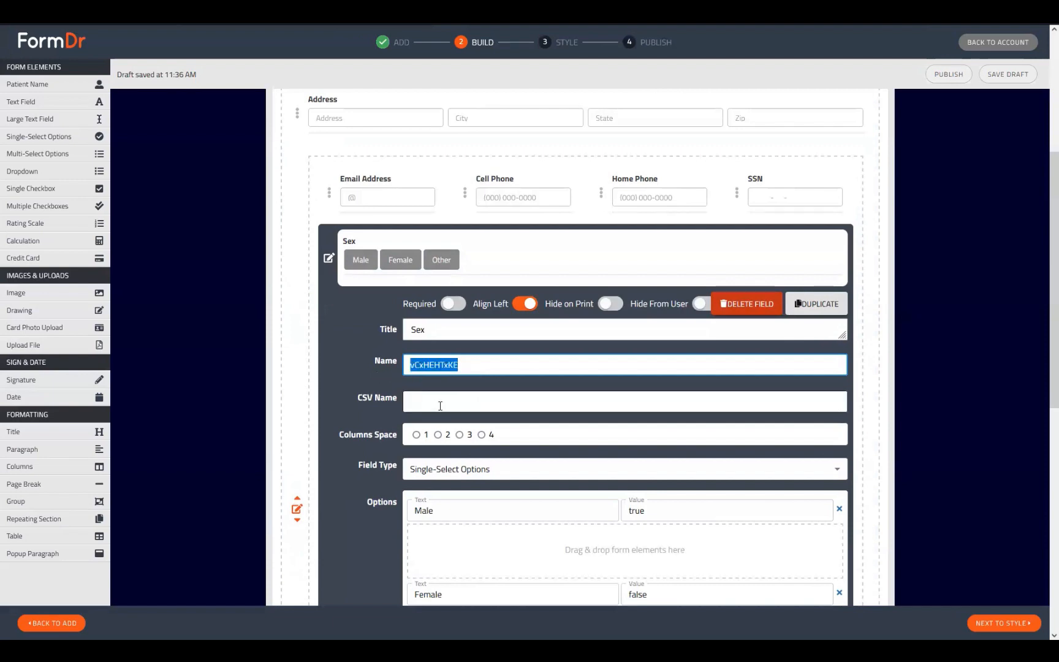
scroll(440, 406, down, 3)
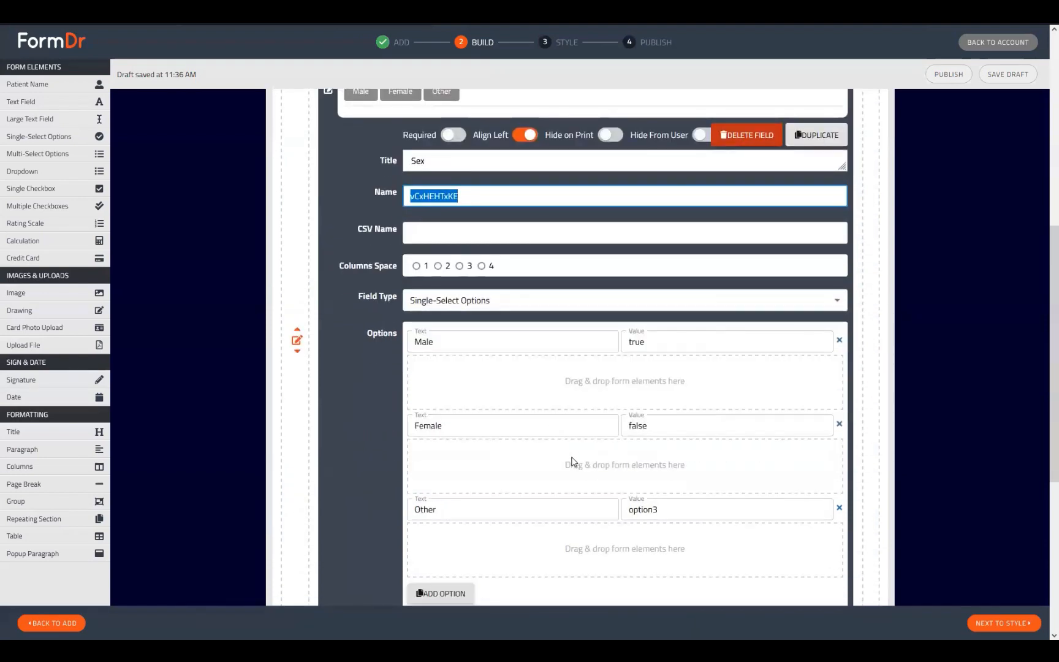
scroll(569, 460, up, 2)
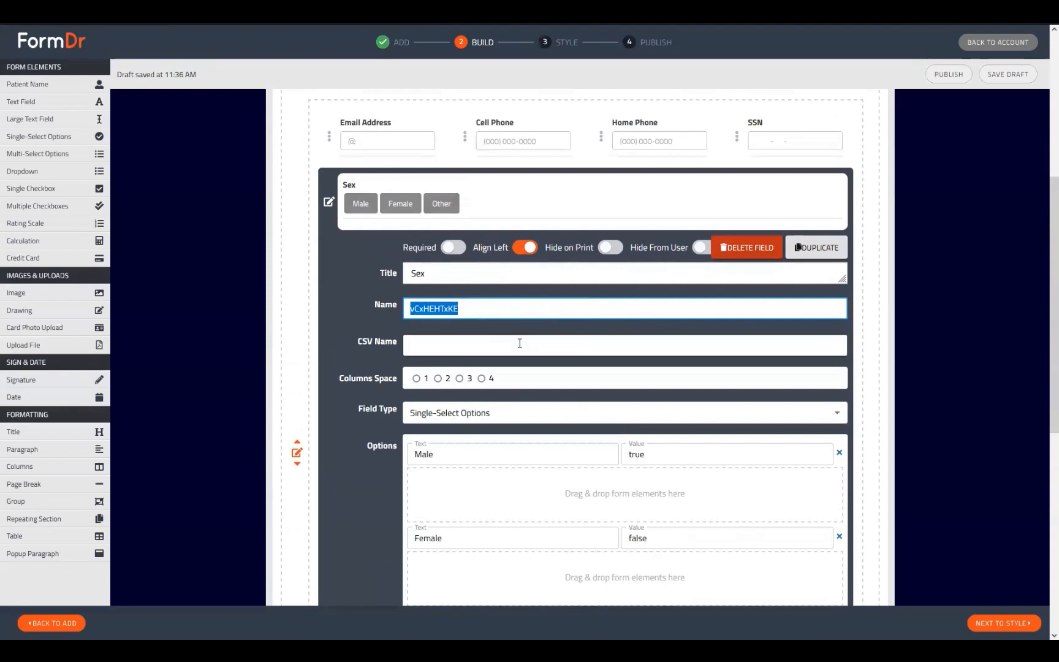
click(367, 320)
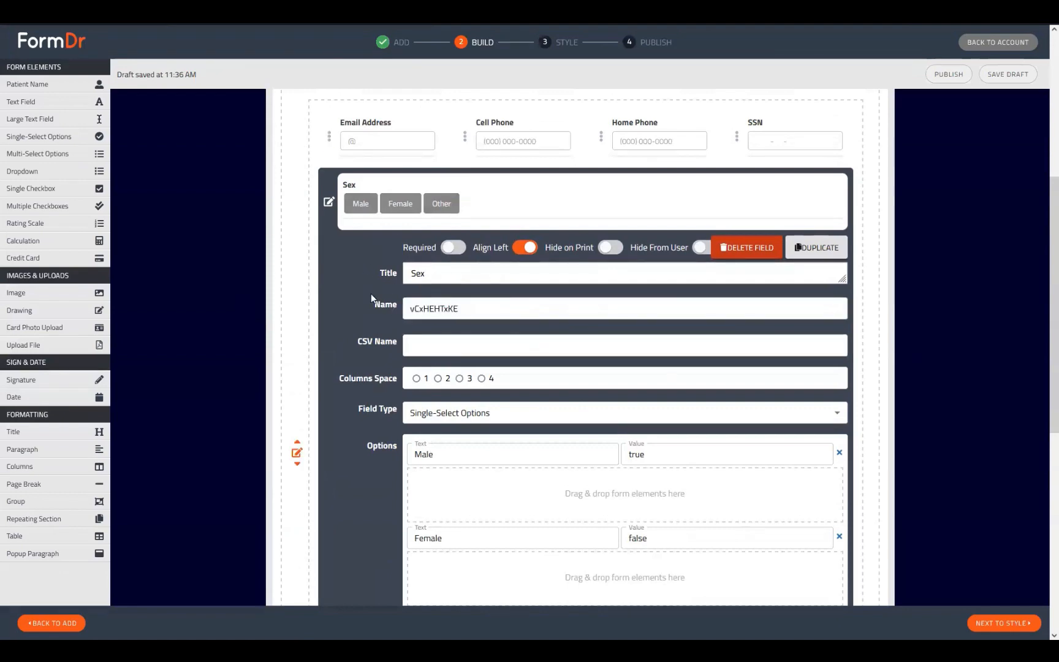
Review the contact details Sex field's Name value and the texts of its Male, Female and Other options
click(469, 310)
click(469, 309)
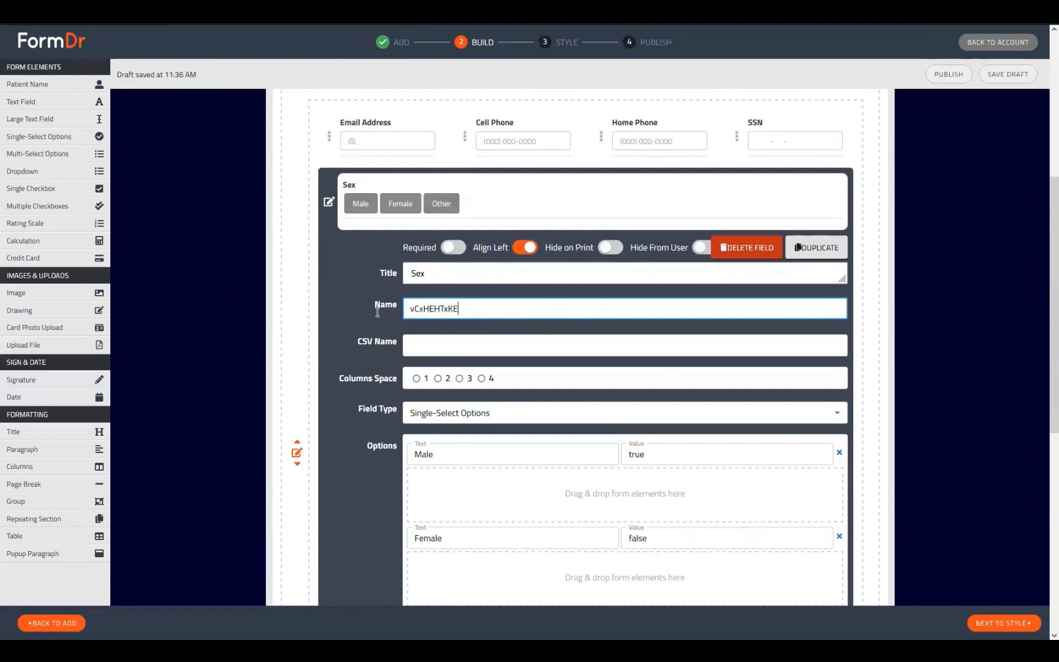
key(ctrl+a)
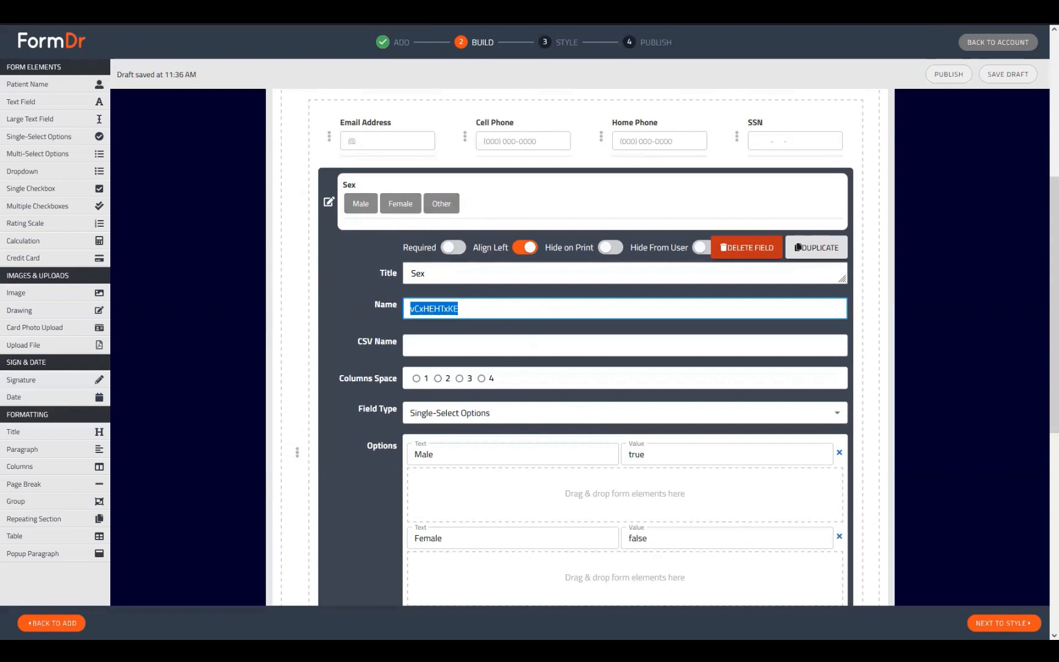
click(432, 319)
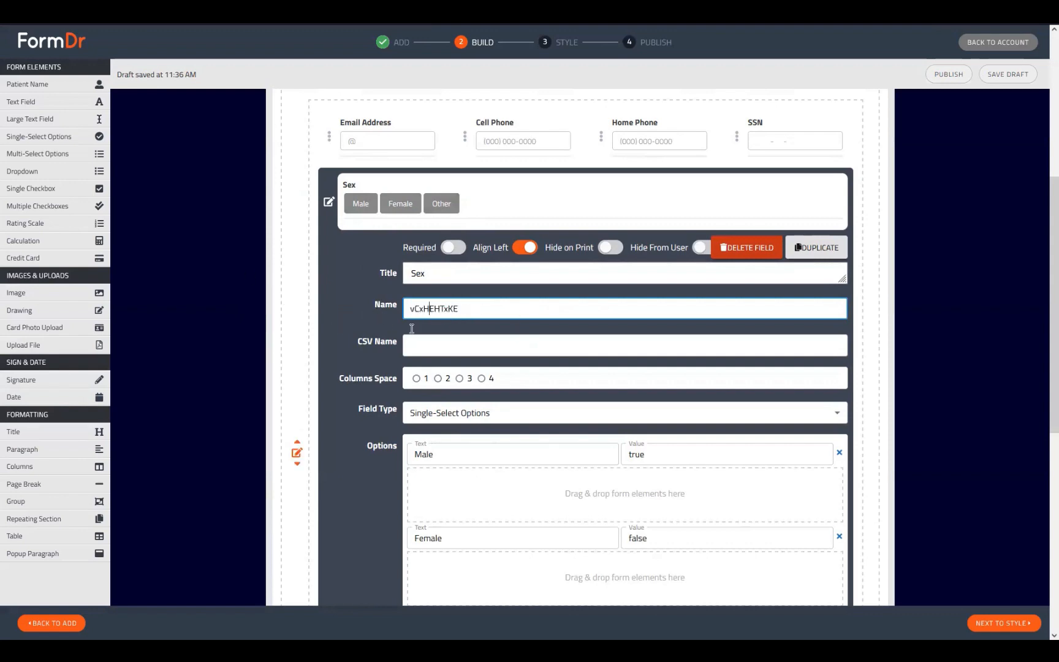
scroll(412, 329, down, 3)
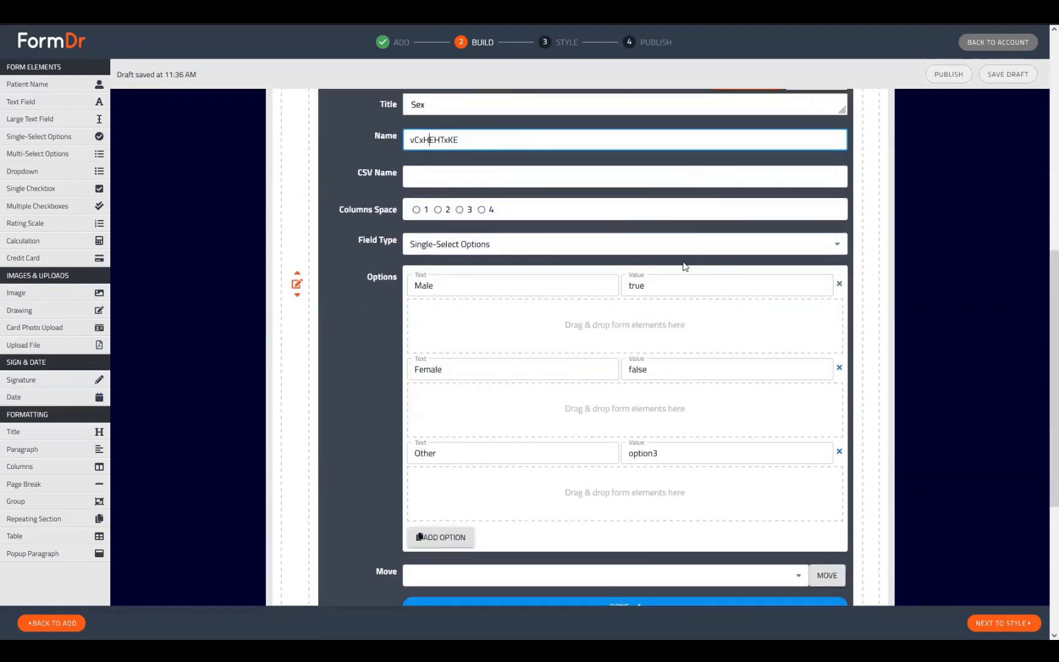
scroll(685, 429, up, 2)
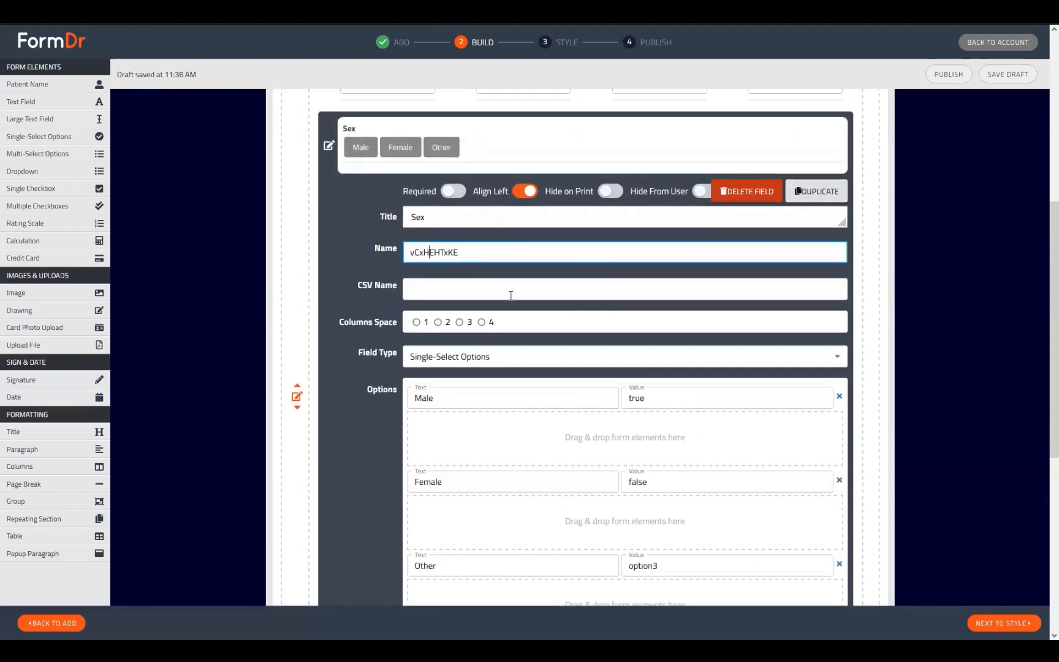
scroll(508, 296, down, 3)
click(501, 229)
drag(501, 229, 357, 243)
drag(499, 311, 382, 320)
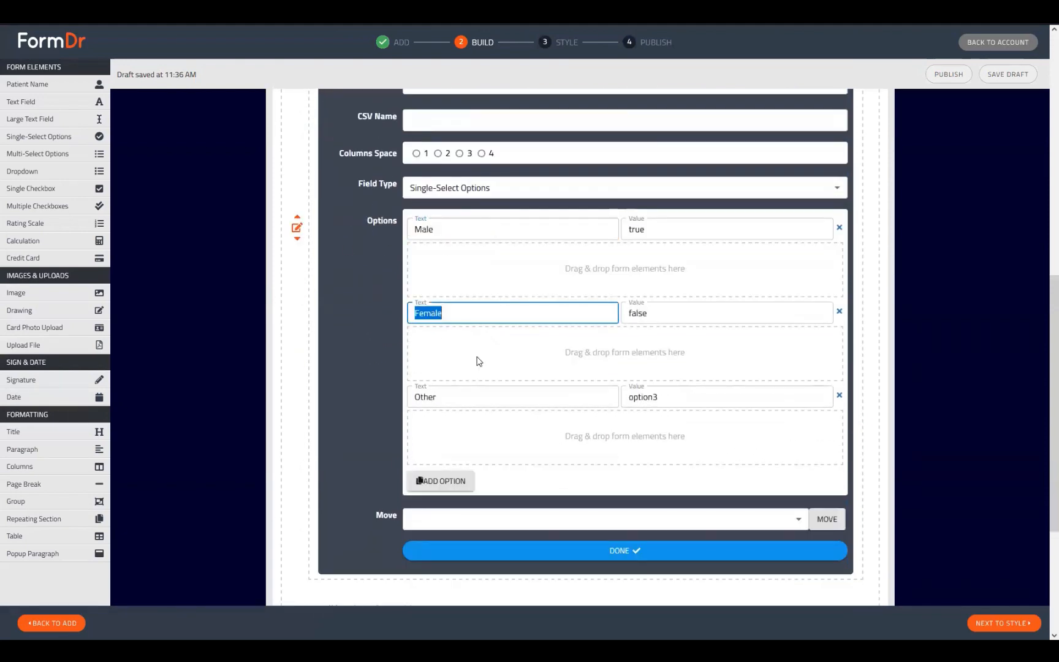
click(541, 411)
scroll(535, 406, down, 4)
scroll(535, 406, up, 8)
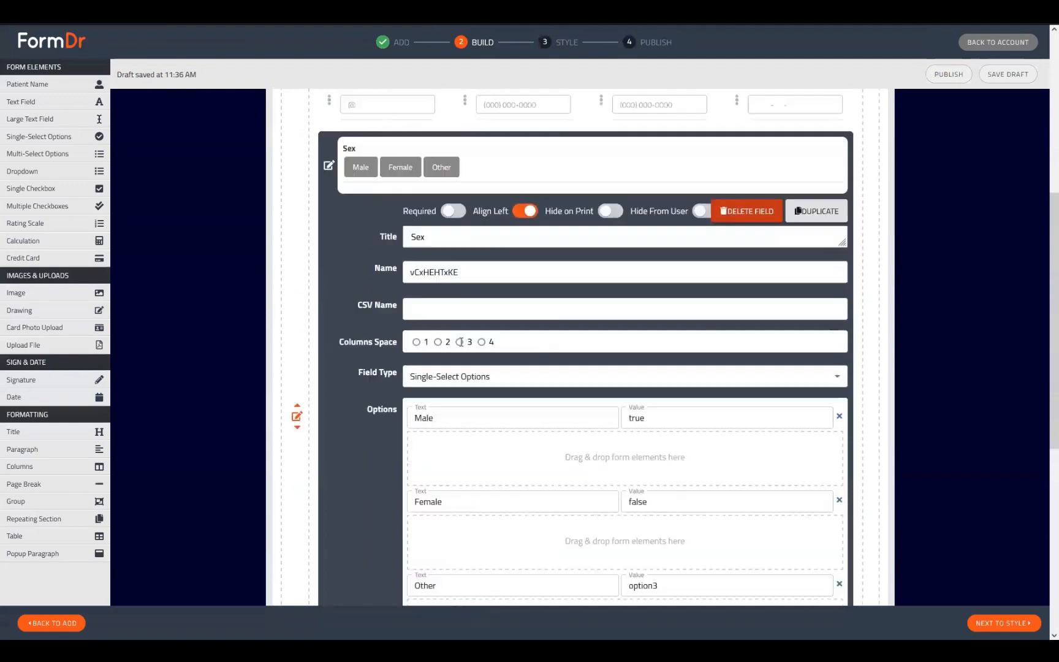
scroll(453, 385, down, 4)
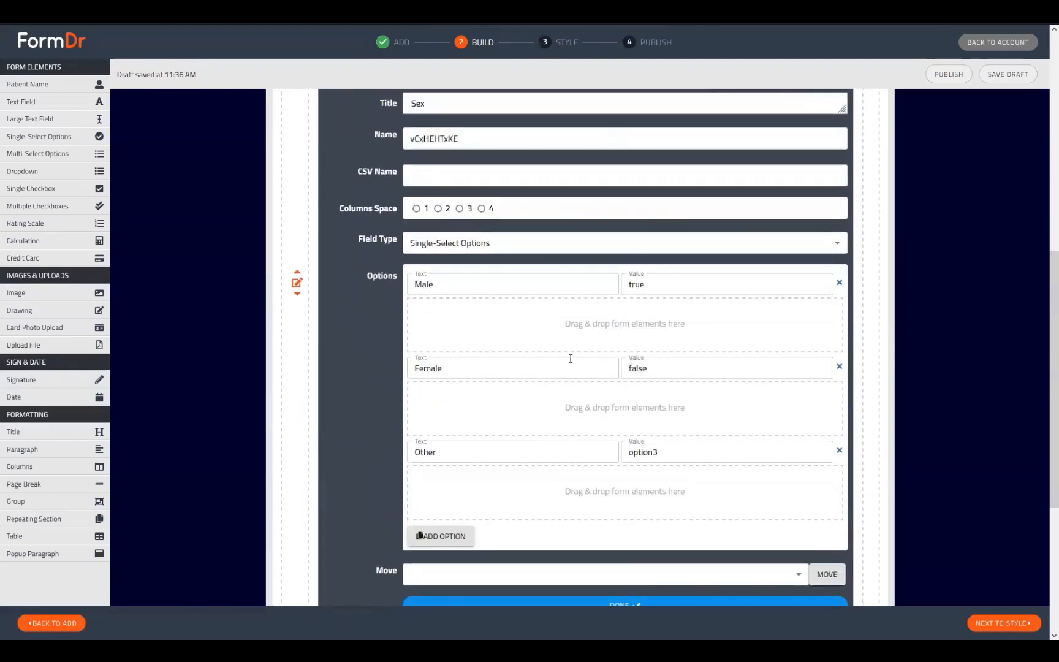
scroll(553, 416, up, 4)
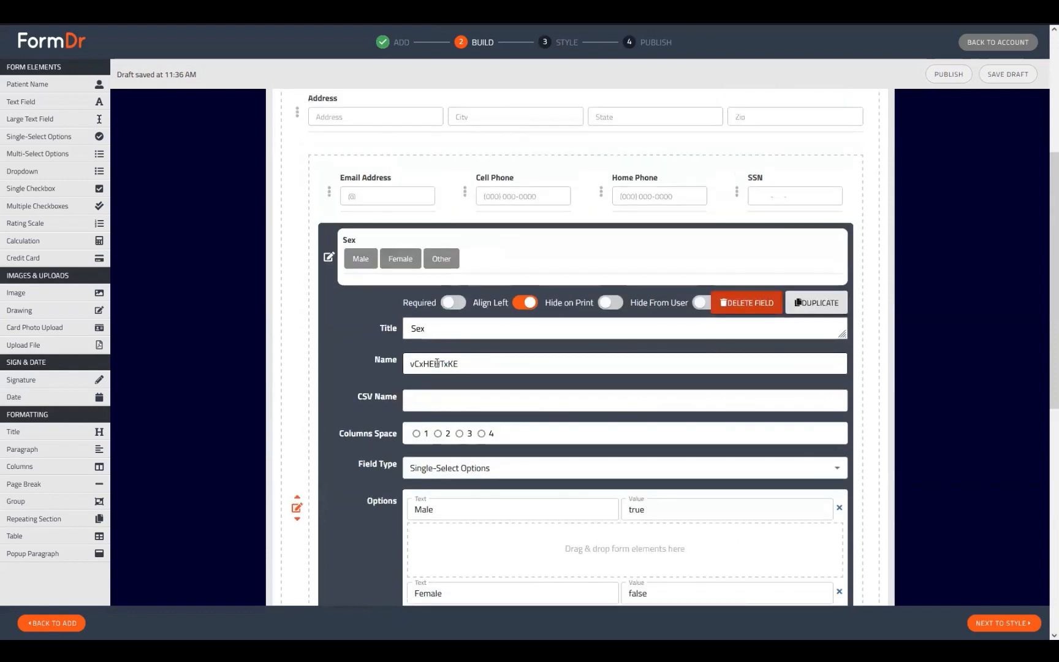
Set the contact details Sex field's Name to patientSex, copy that name and close the field's settings
drag(470, 364, 397, 369)
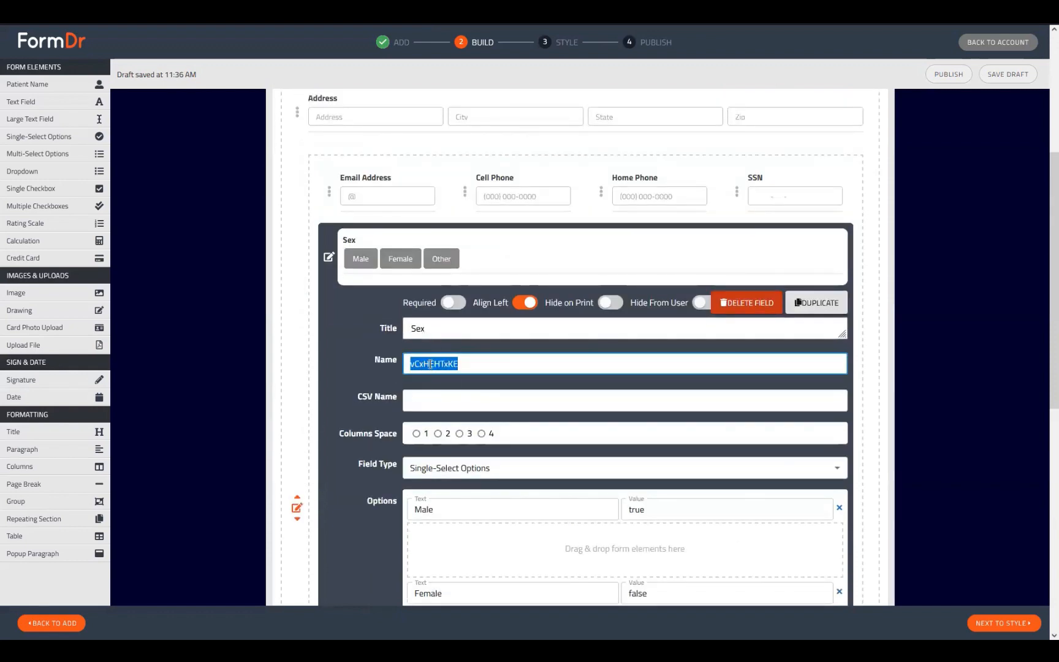
text(patientSex)
key(ctrl+a)
key(ctrl+c)
click(295, 508)
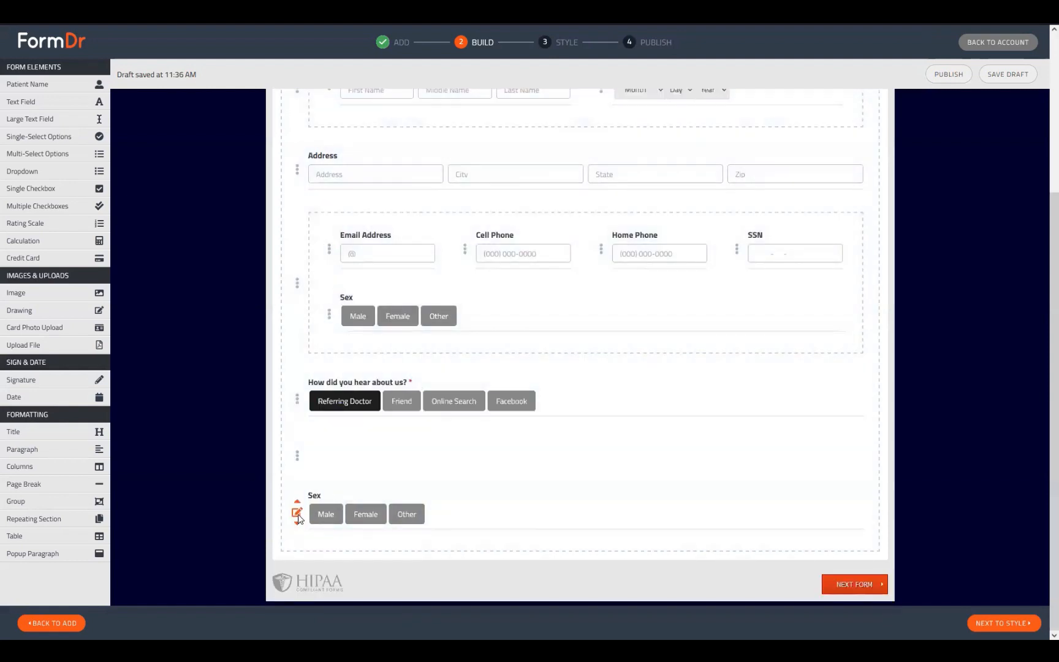
Replace the lower Sex field's Name with the copied patientSex and close its settings
click(297, 513)
click(442, 345)
key(ctrl+a)
key(ctrl+v)
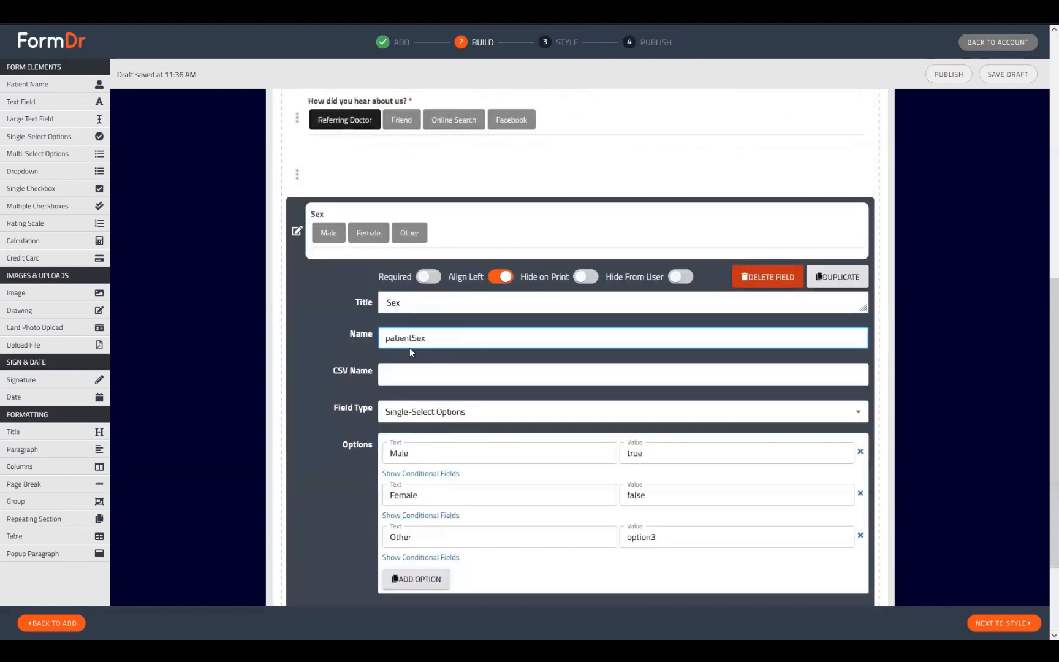
click(297, 231)
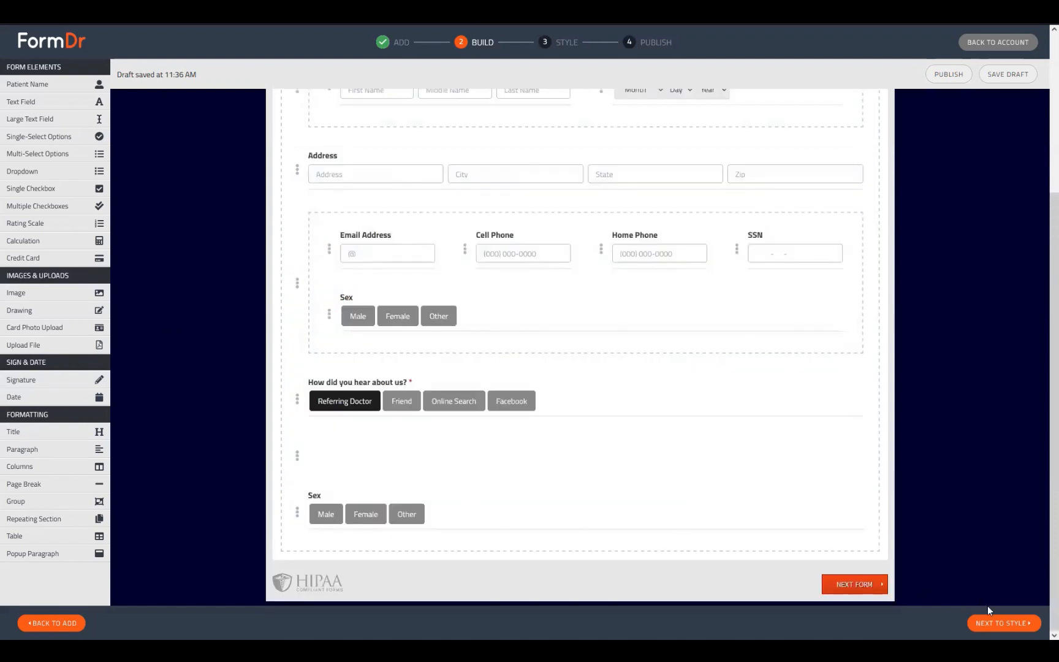
Go to the Style stage, choose Male in the contact details Sex field and examine the conditional medical history section
click(1001, 623)
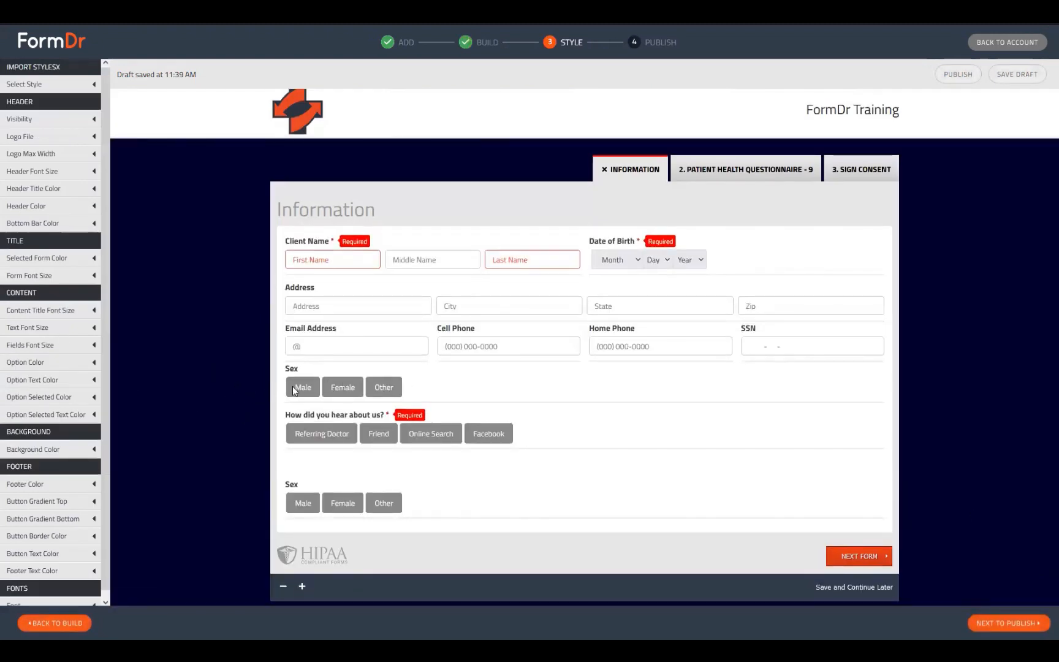
click(311, 387)
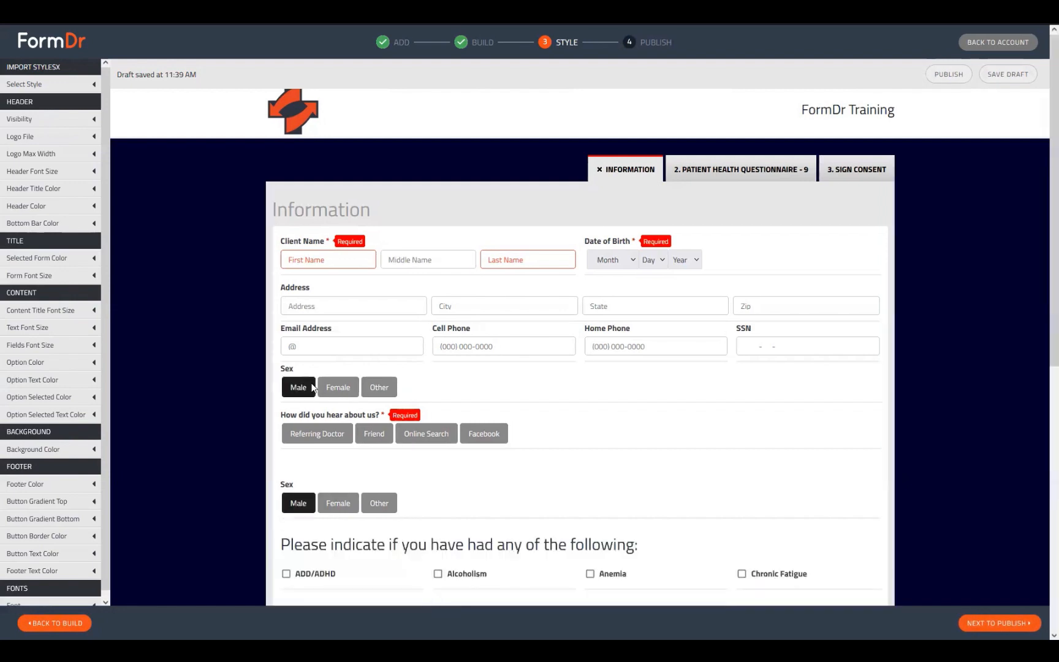
scroll(487, 403, down, 3)
scroll(235, 394, down, 5)
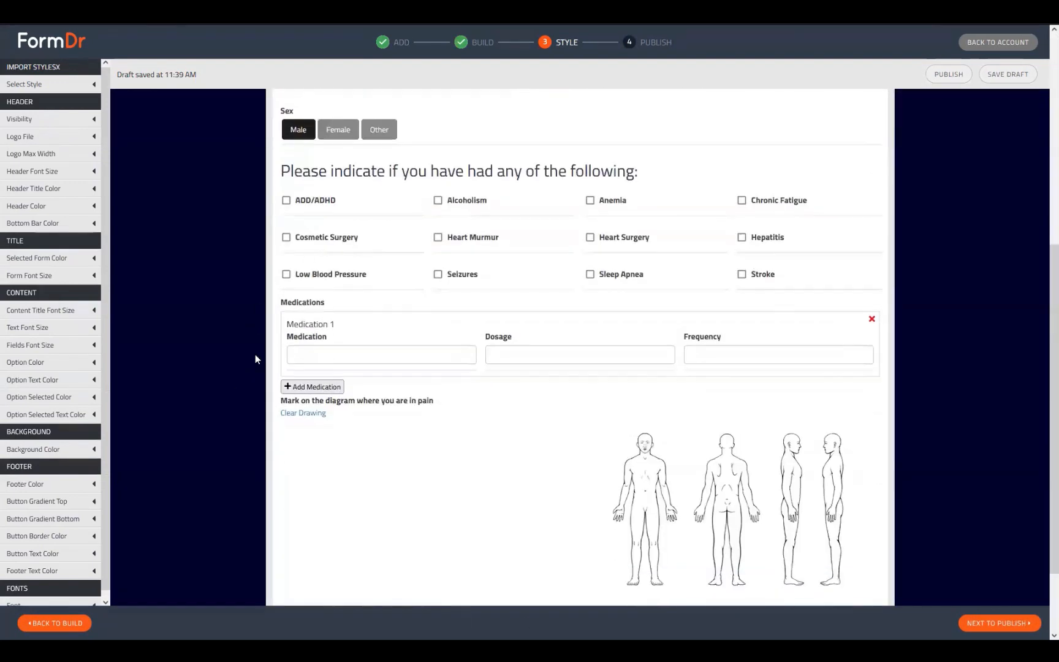
scroll(615, 326, up, 8)
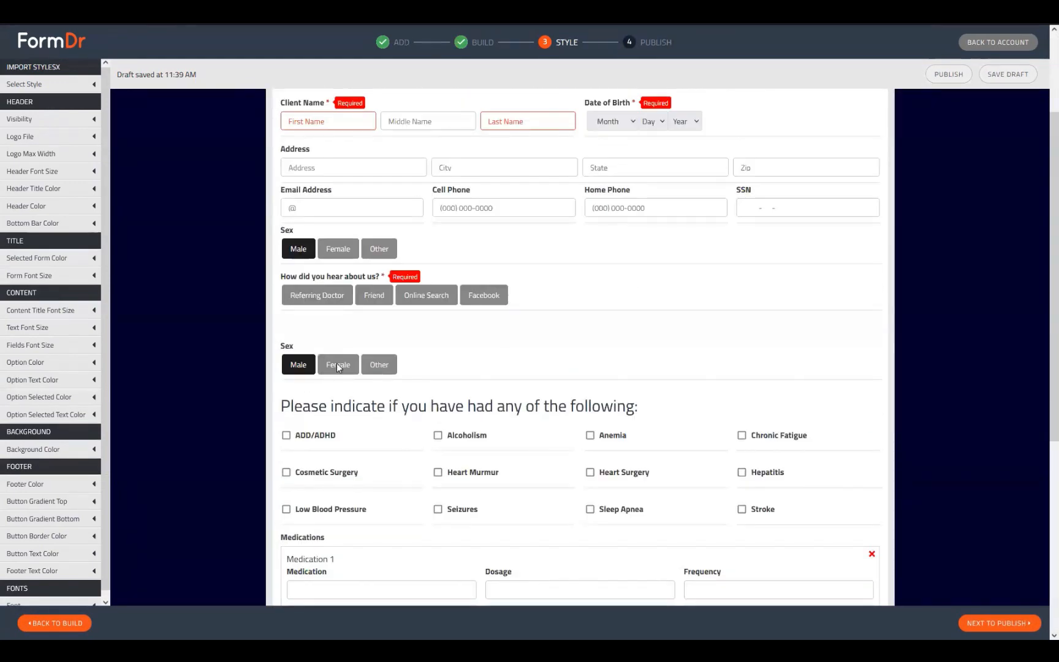
Choose Female and then Other in the lower Sex field, examining the conditional section for each
click(341, 364)
scroll(448, 452, down, 8)
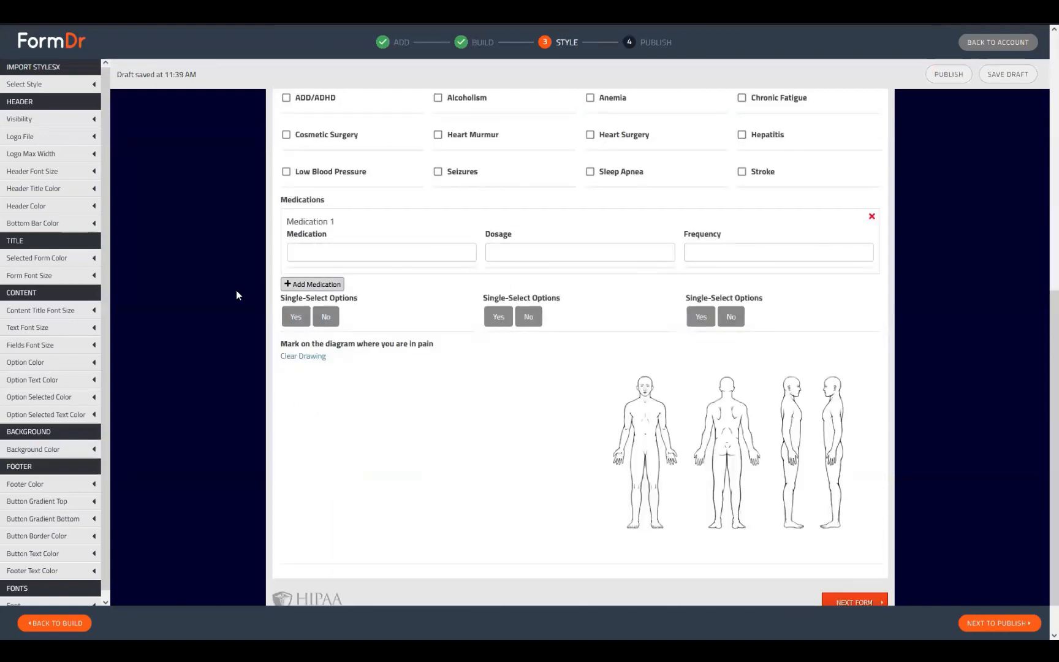
scroll(453, 411, up, 5)
click(391, 365)
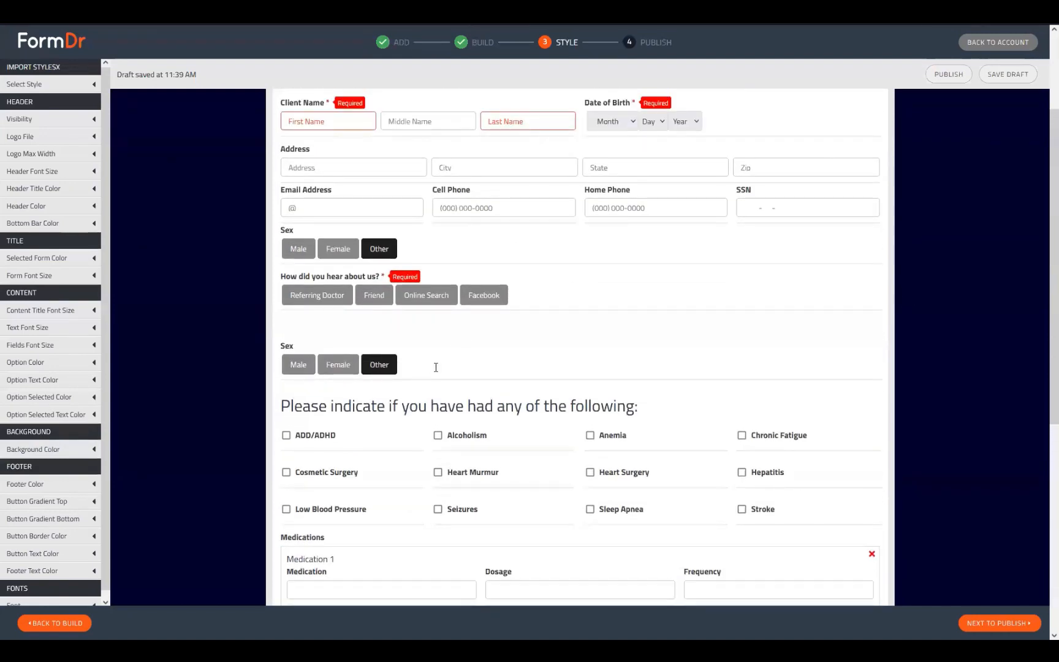
scroll(432, 366, down, 5)
scroll(282, 485, up, 5)
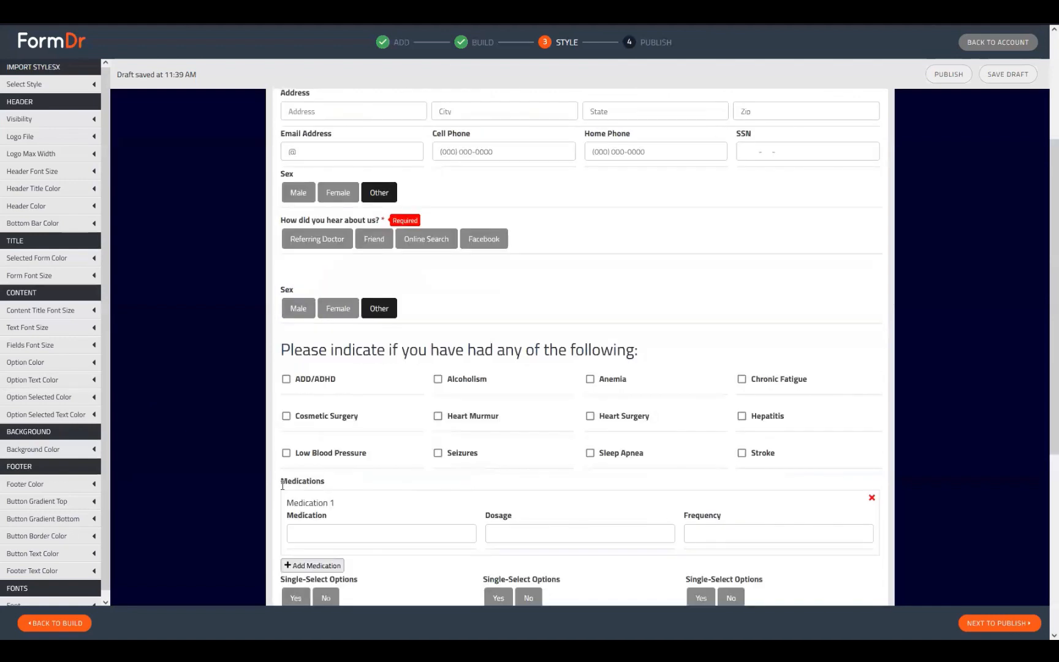
Test the link between the two Sex fields by switching among Male, Female and Other in each, ending on Male
click(309, 308)
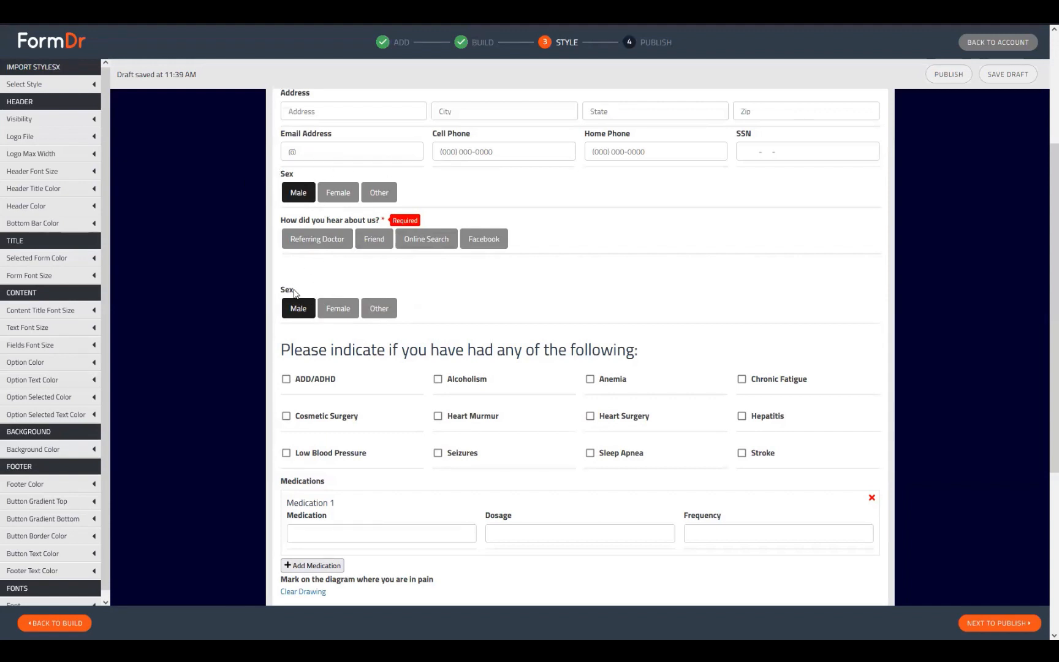
click(347, 308)
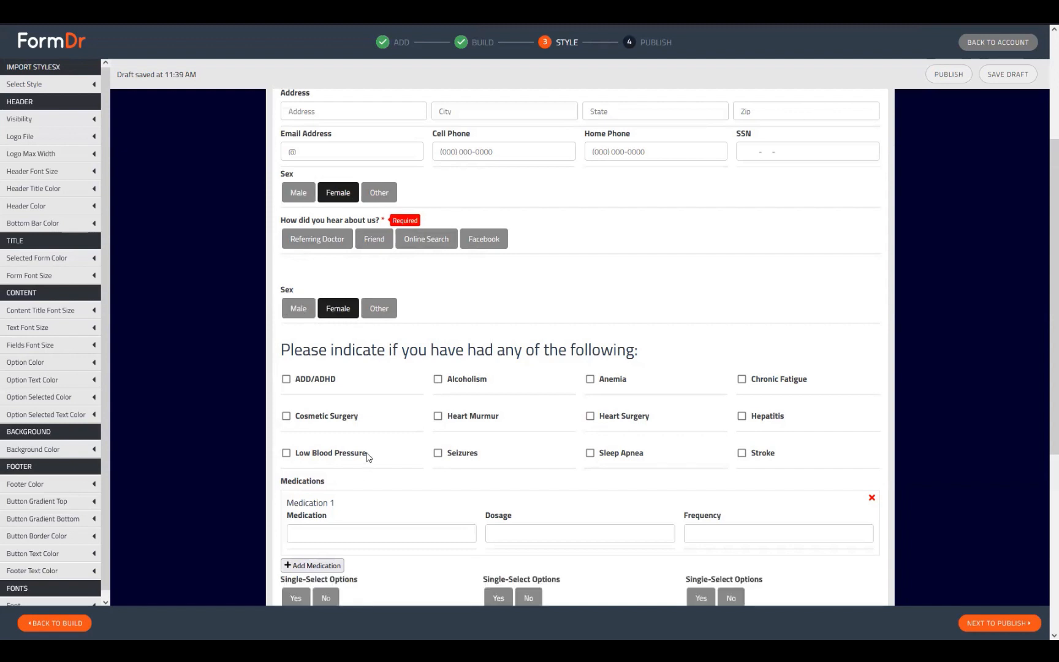
scroll(889, 345, down, 3)
scroll(183, 318, up, 5)
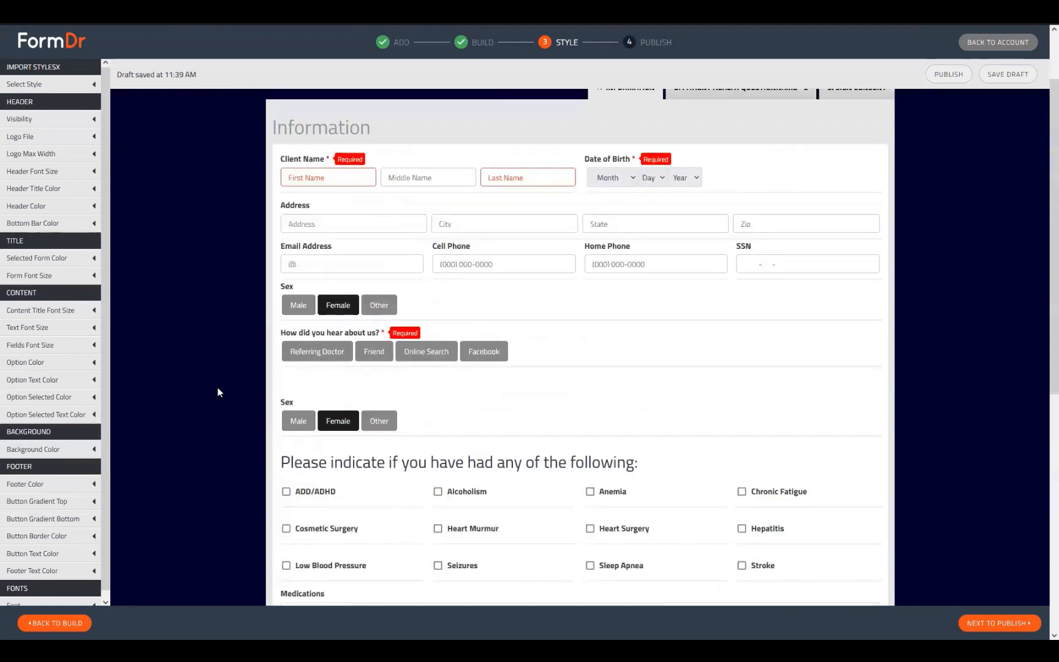
click(393, 424)
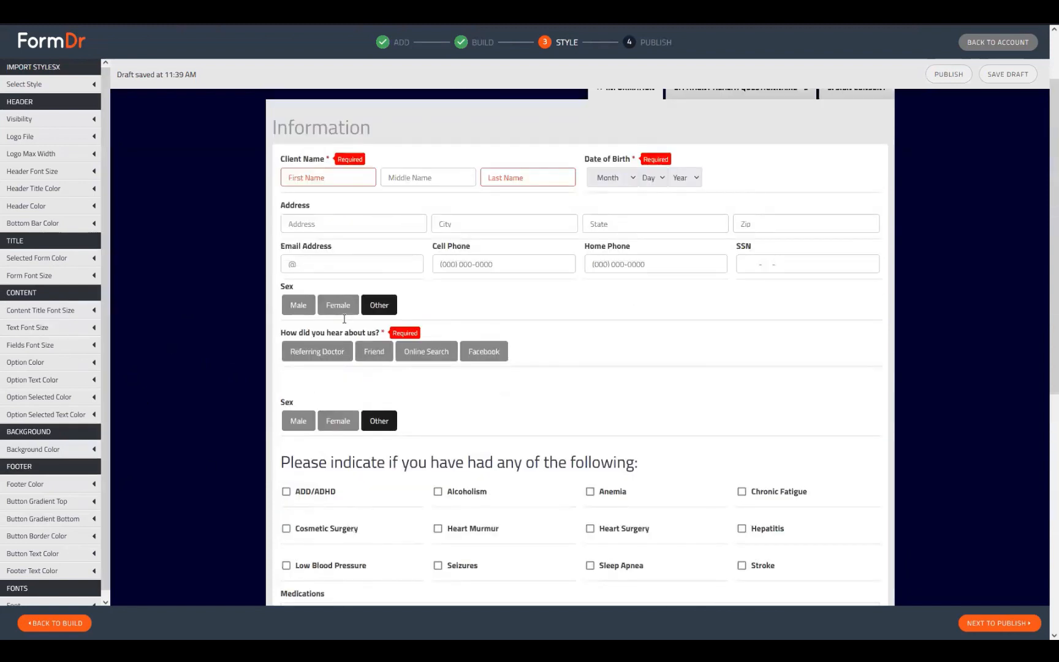
click(331, 421)
click(296, 305)
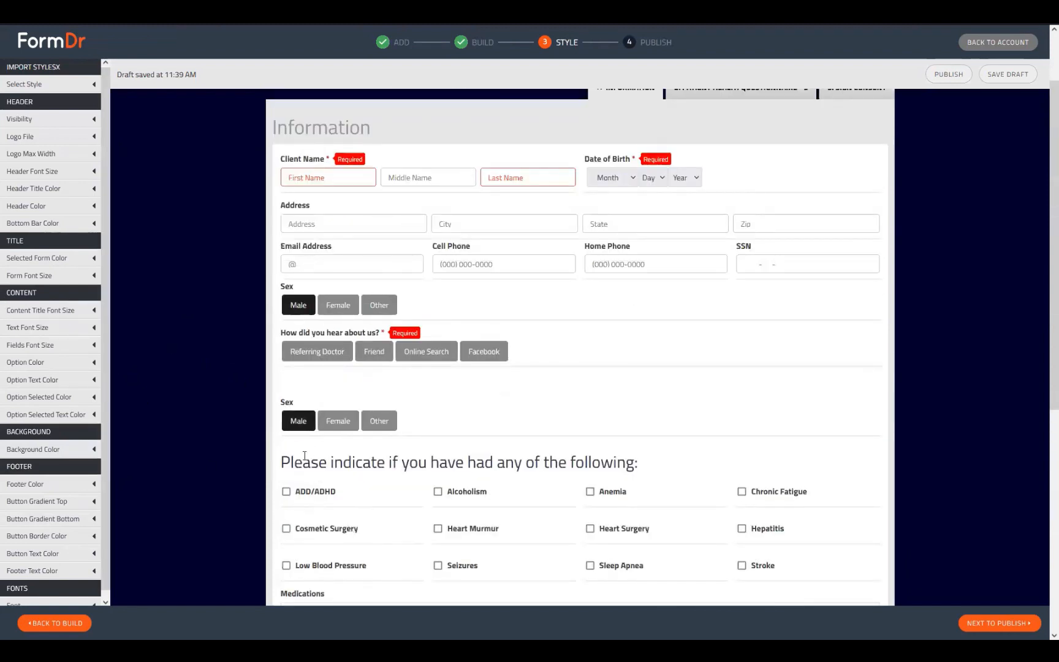
click(376, 305)
click(297, 306)
Return to the Build stage, duplicate the lower Sex field and close the original's settings
click(61, 622)
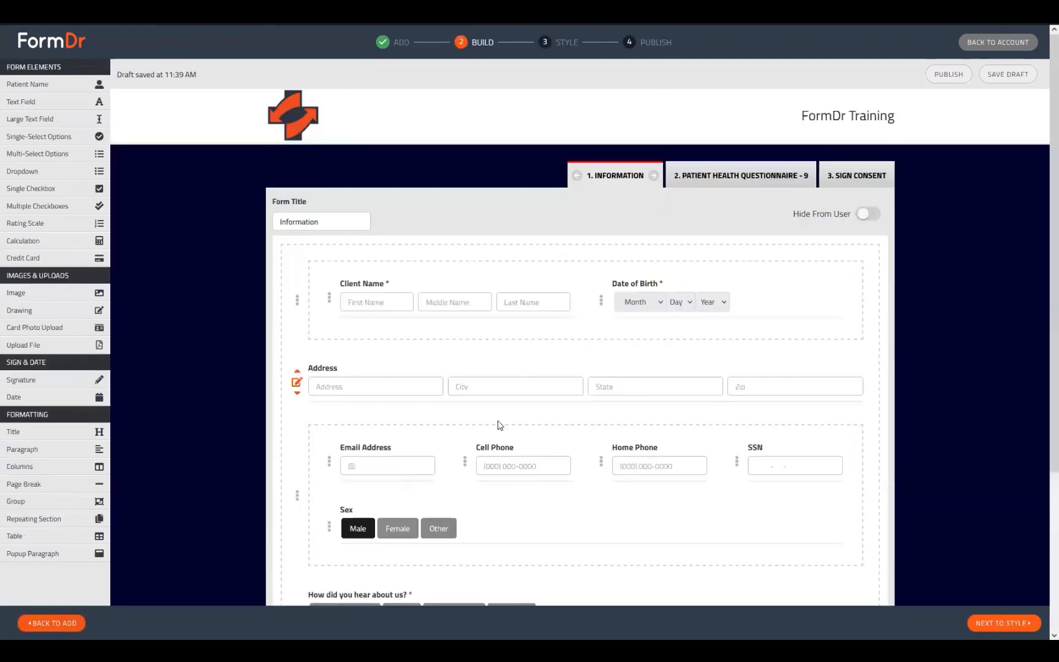
scroll(435, 427, down, 3)
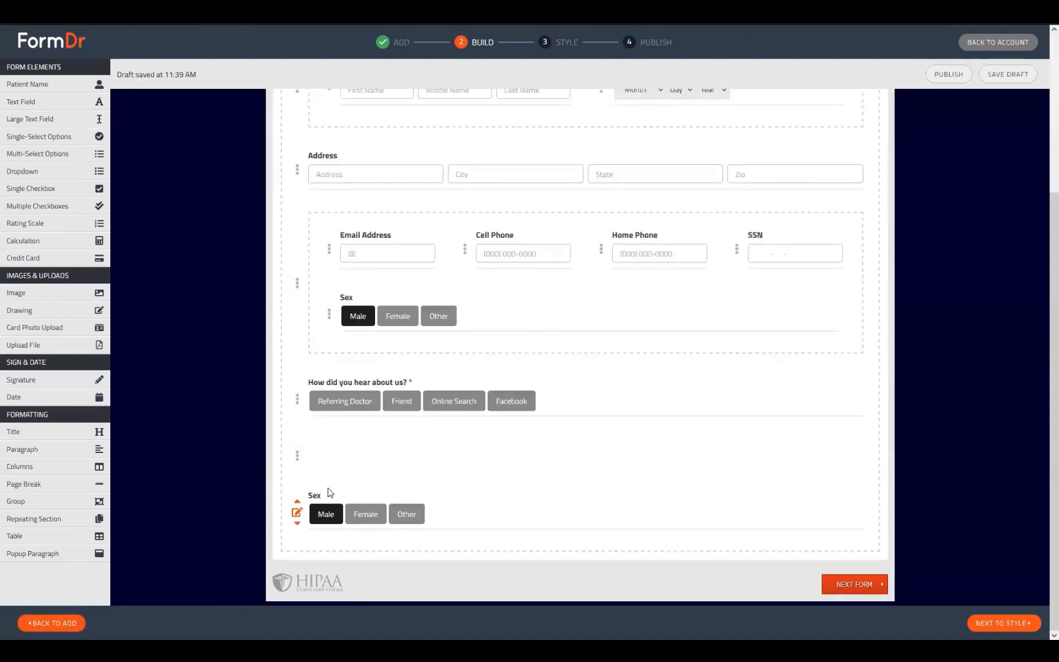
click(298, 518)
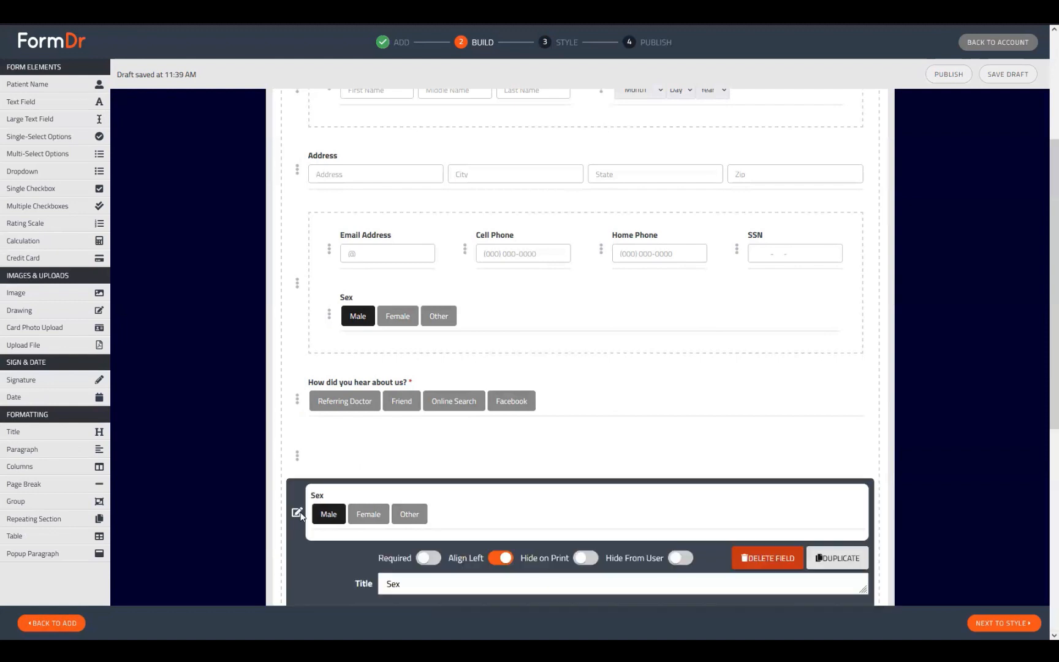
scroll(306, 529, down, 2)
scroll(535, 420, down, 3)
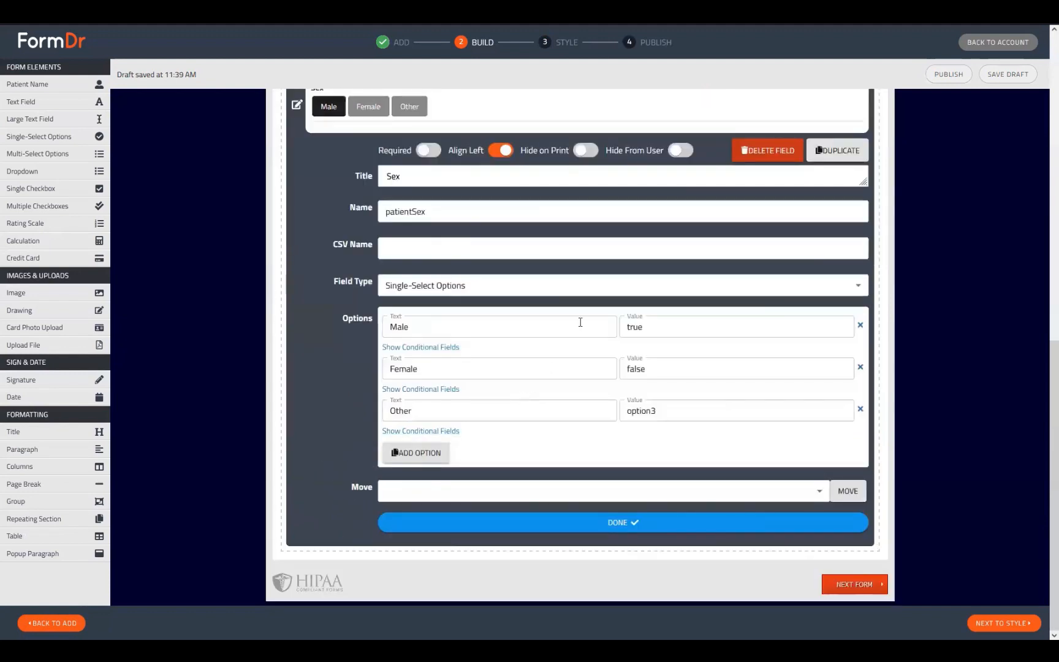
scroll(481, 124, up, 2)
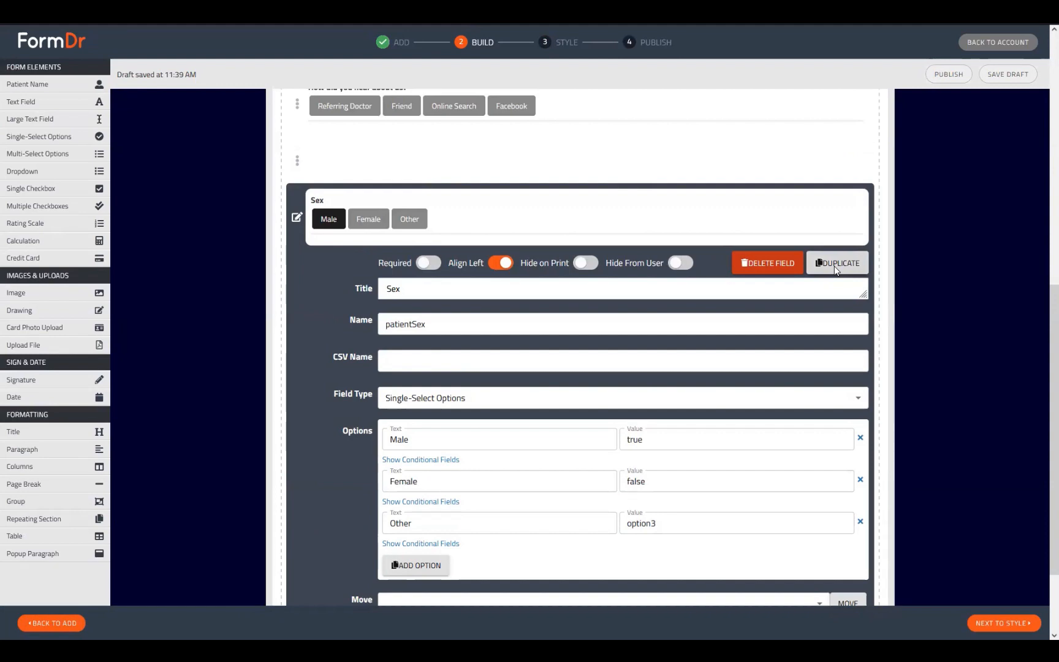
click(296, 218)
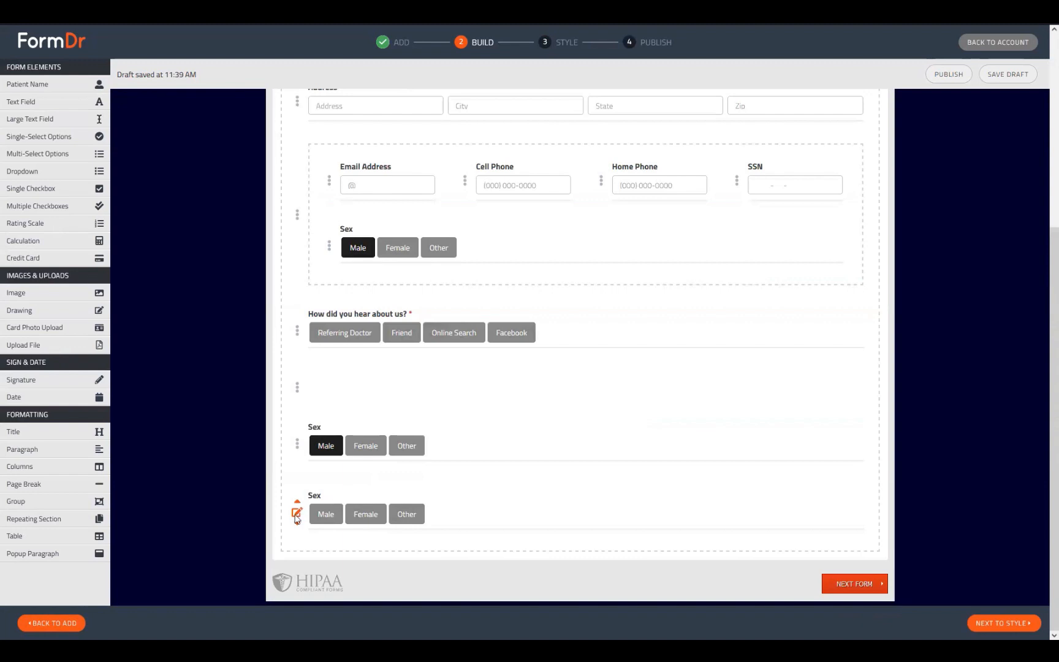
Set the duplicated Sex field's Name to patientSex and close its settings
click(297, 513)
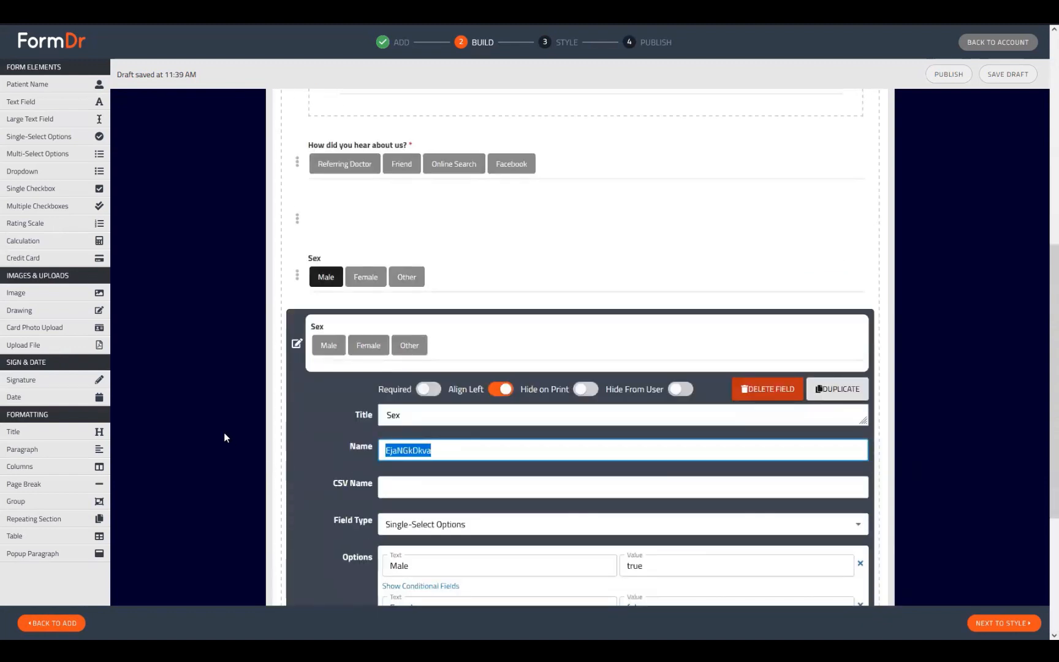
text(patientSex)
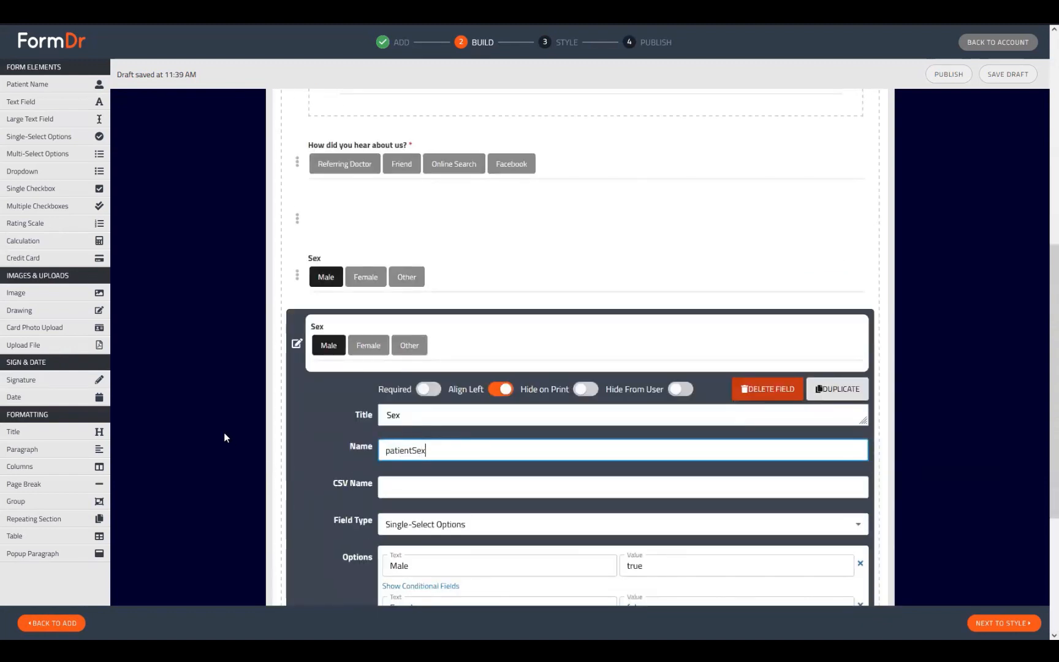
click(296, 343)
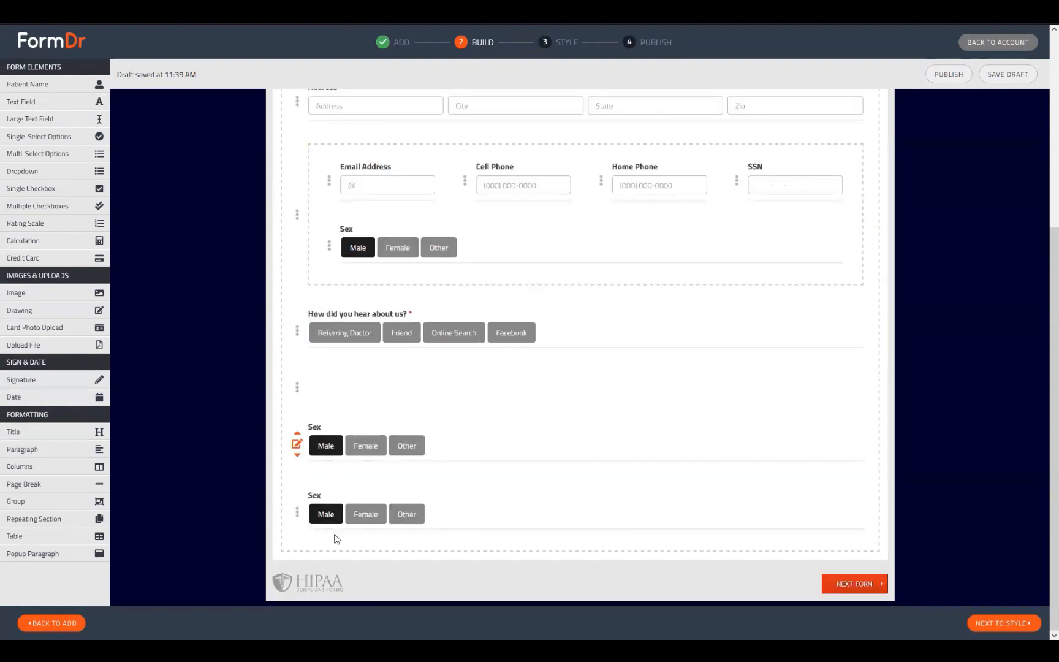
Add a Paragraph element below the medical history group in the bottom Sex field's conditional fields for Male
click(298, 512)
scroll(440, 364, down, 5)
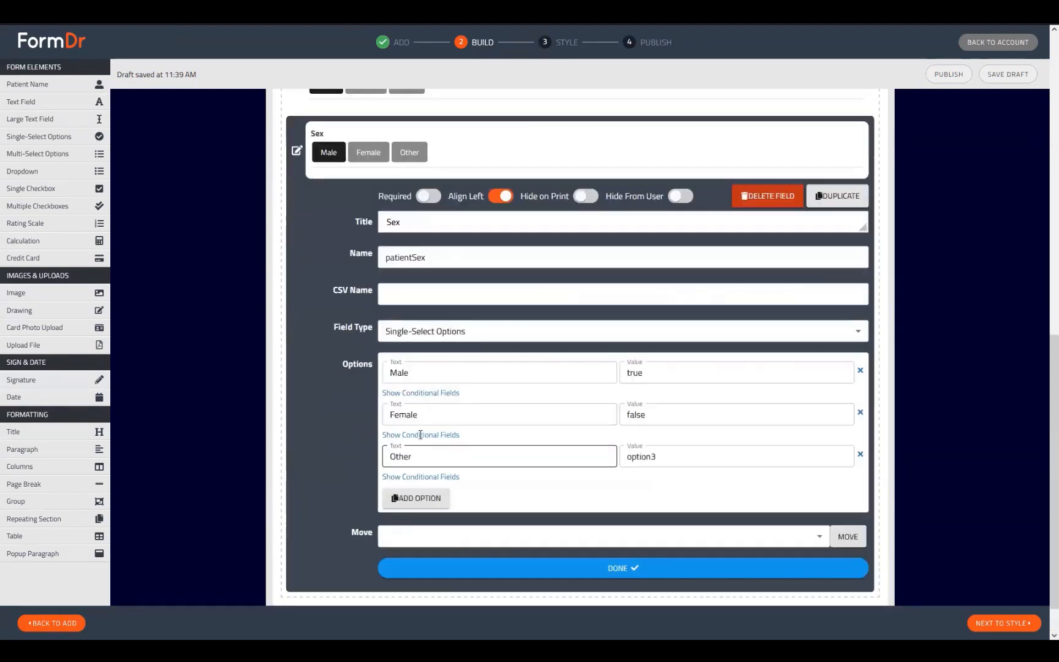
click(440, 364)
scroll(463, 385, down, 14)
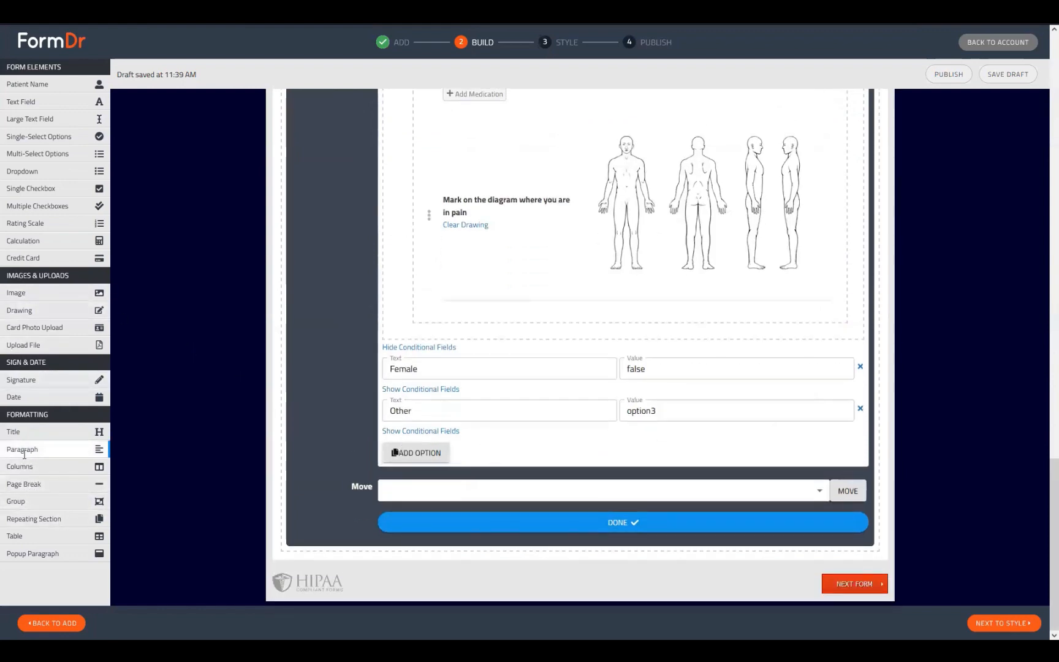
drag(24, 455, 397, 368)
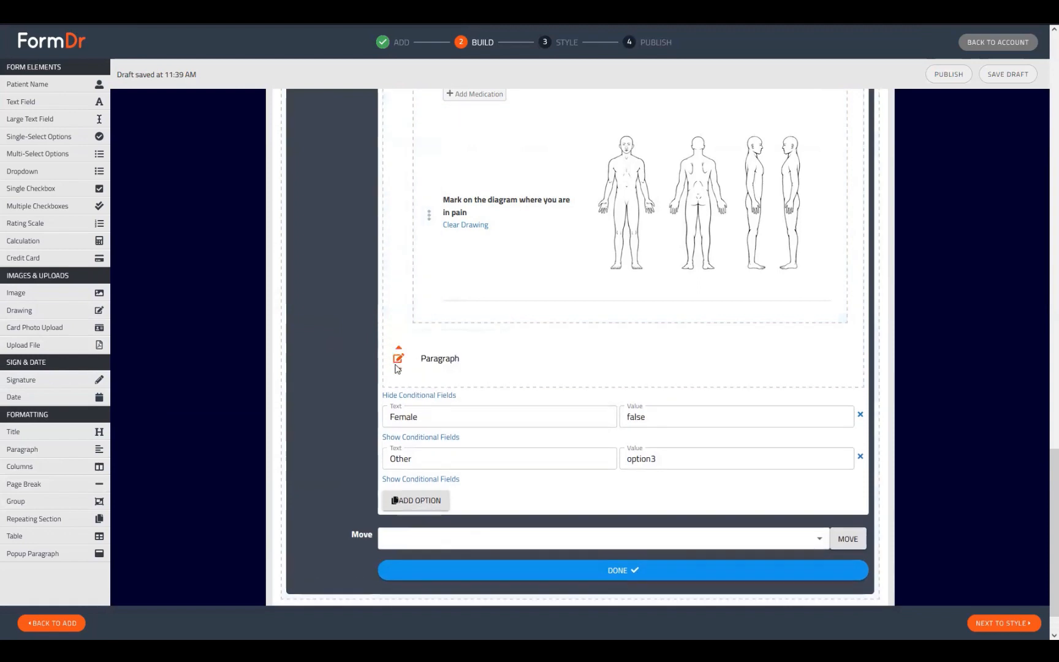
Replace the new paragraph's text with "Parental Consent Form" followed by a blank line and "This is a test."
click(397, 361)
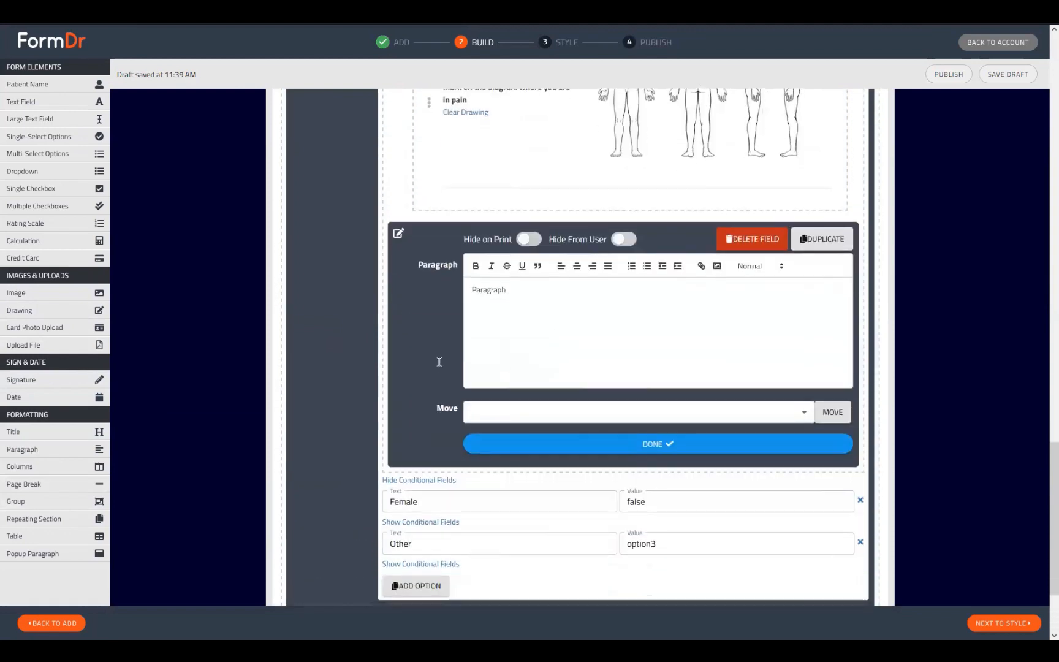
text(Parental Consen)
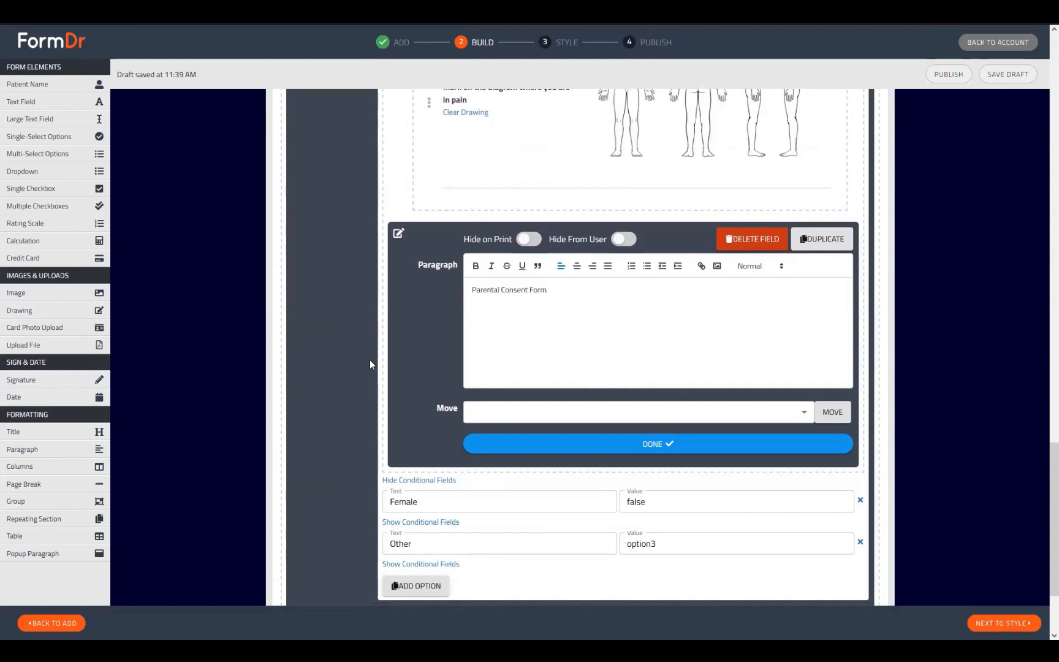
text(t Form)
key(Return)
key(Return)
text(This is a test.)
Fill out the consent paragraph's body by copying and pasting "This is a test." repeatedly into a long block of text
triple_click(476, 323)
key(ctrl+c)
key(End)
key(ctrl+v)
key(ctrl+v)
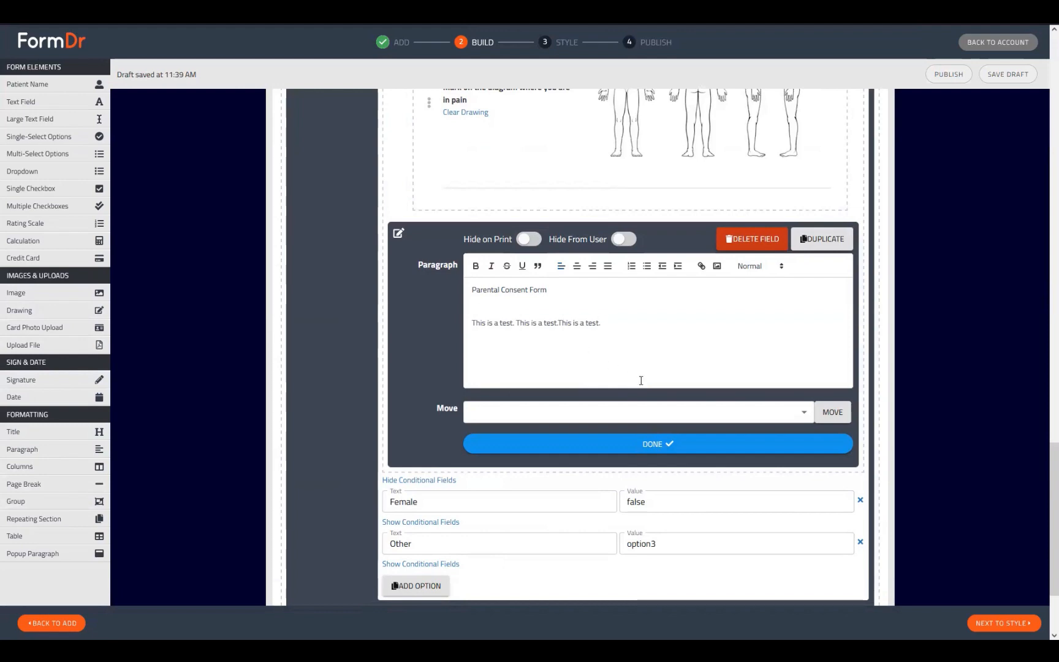
key(ctrl+v)
key(ctrl+v)
triple_click(478, 329)
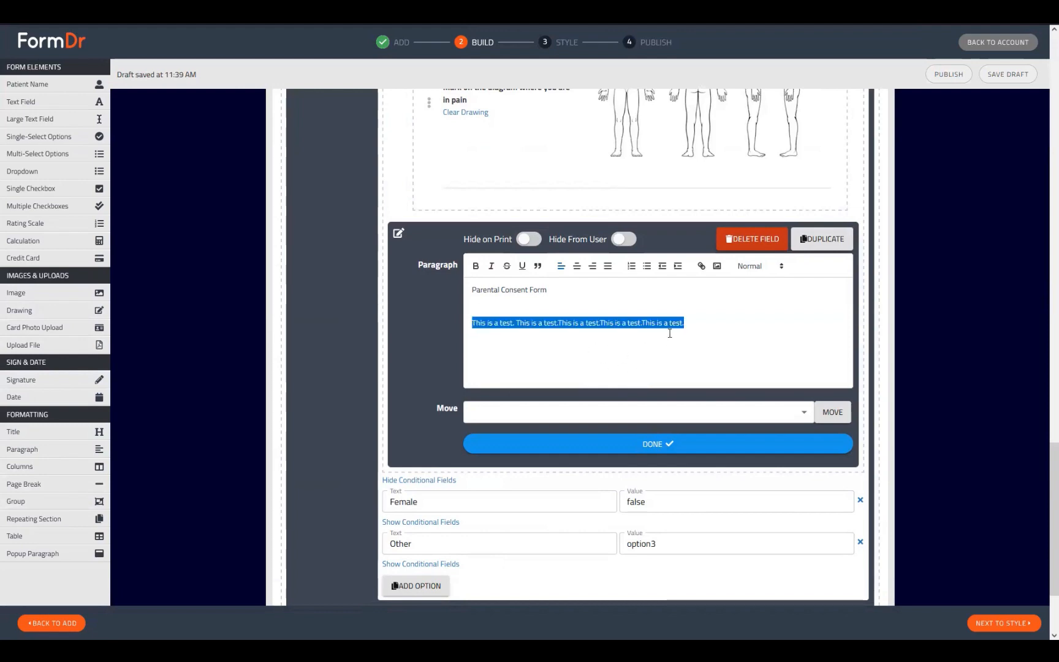
key(ctrl+c)
key(End)
key(ctrl+v)
key(ctrl+v)
key(ctrl+v)
key(ctrl+v)
key(ctrl+v)
key(ctrl+v)
key(ctrl+v)
key(ctrl+v)
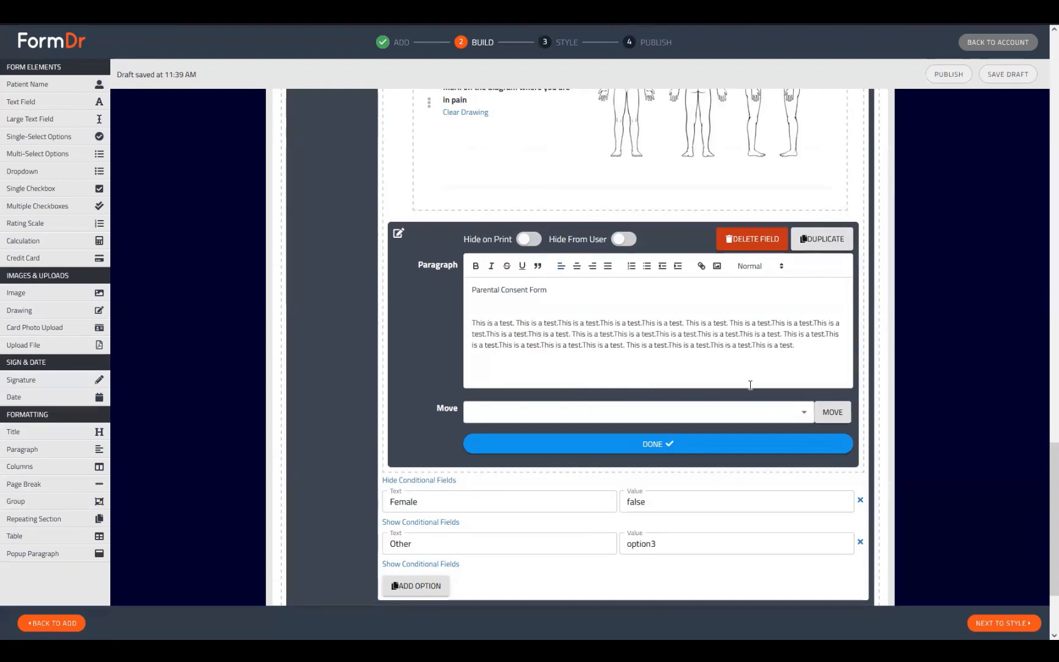
key(ctrl+v)
key(ctrl+v)
key(ctrl+v)
key(ctrl+v)
key(ctrl+v)
key(ctrl+v)
key(ctrl+v)
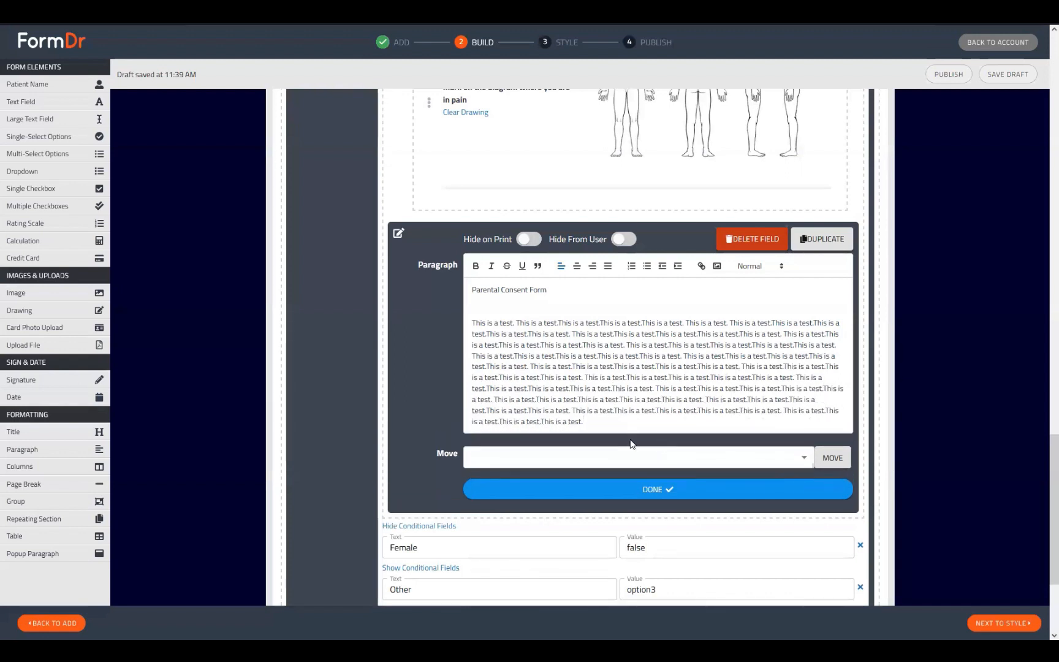
Format the "Parental Consent Form" line as Heading 3 and close the paragraph's settings
click(493, 302)
drag(542, 293, 547, 290)
click(760, 266)
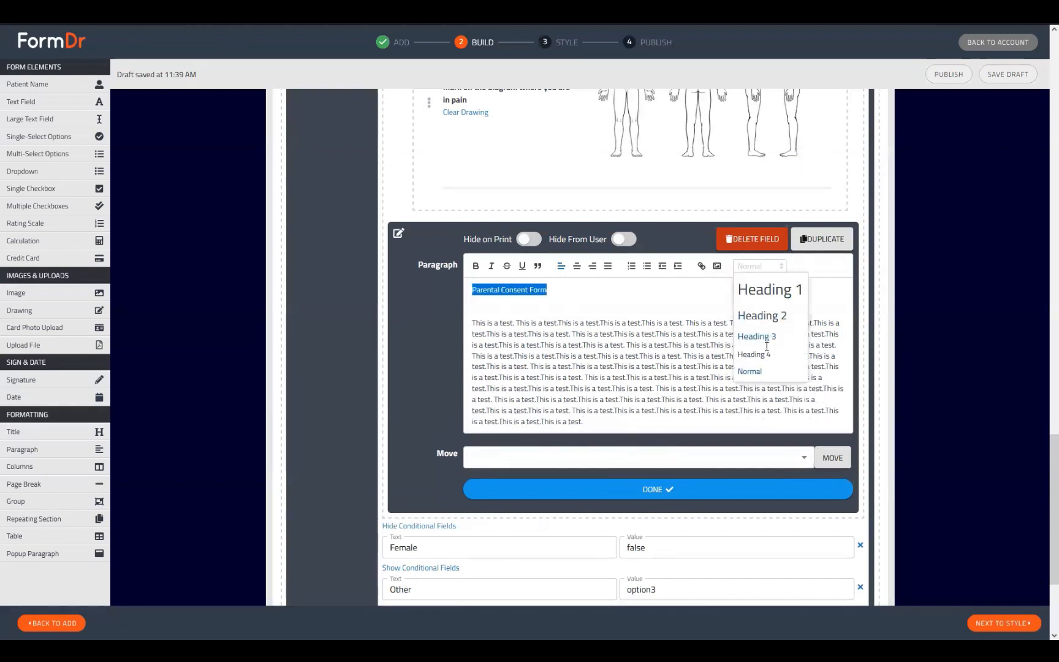
click(757, 336)
click(656, 490)
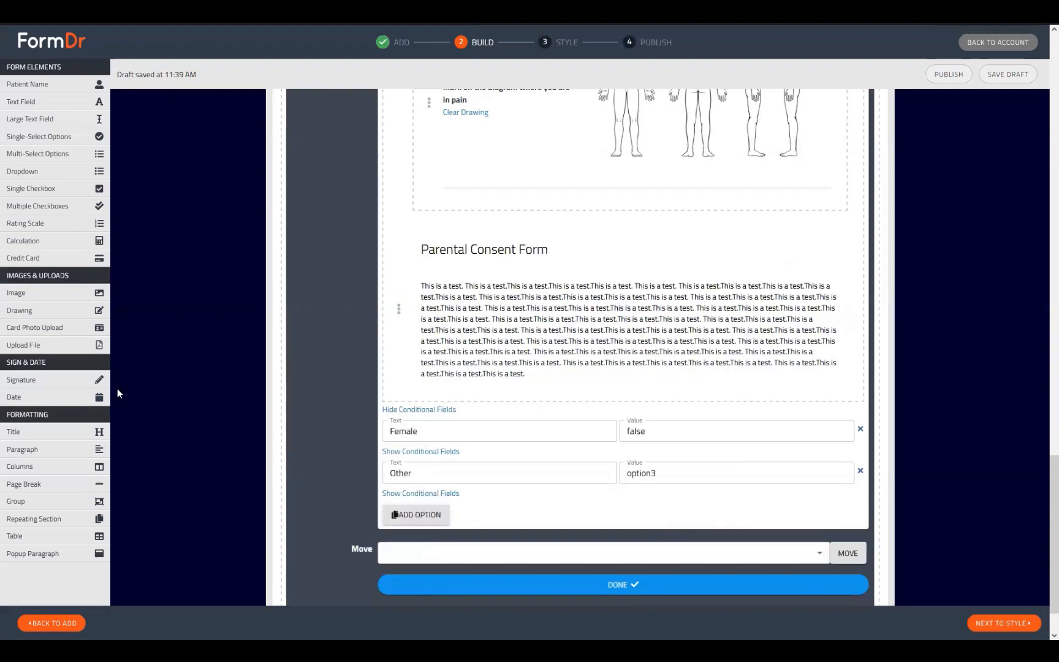
Add a Signature field below the consent paragraph, set its title to "Parent/Guardian Signature" and close its settings
drag(29, 384, 534, 402)
click(398, 464)
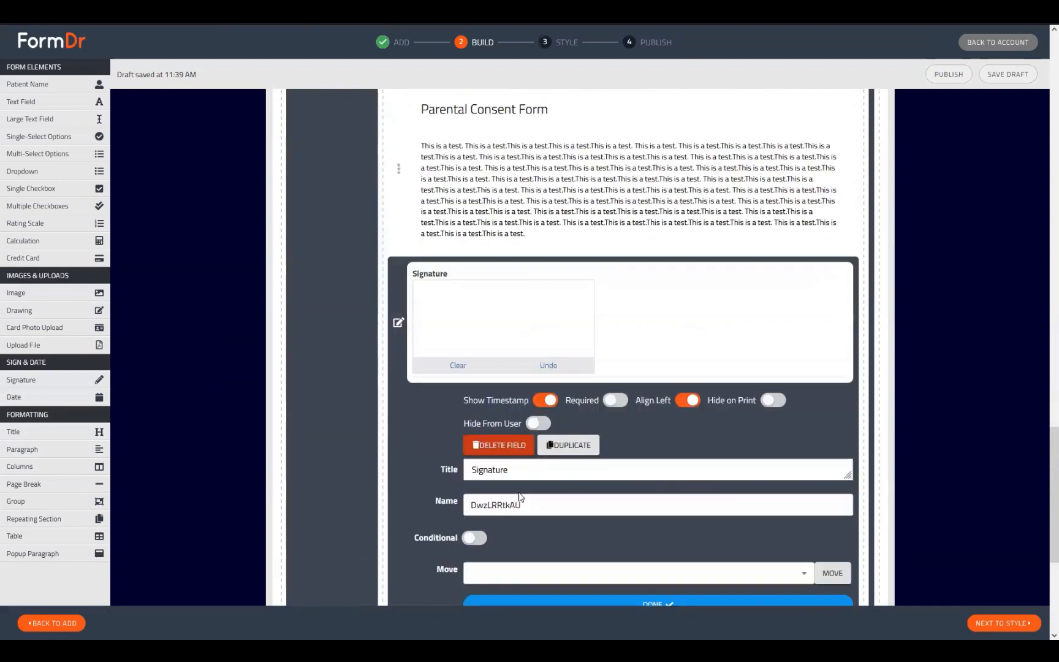
click(473, 440)
text(Par)
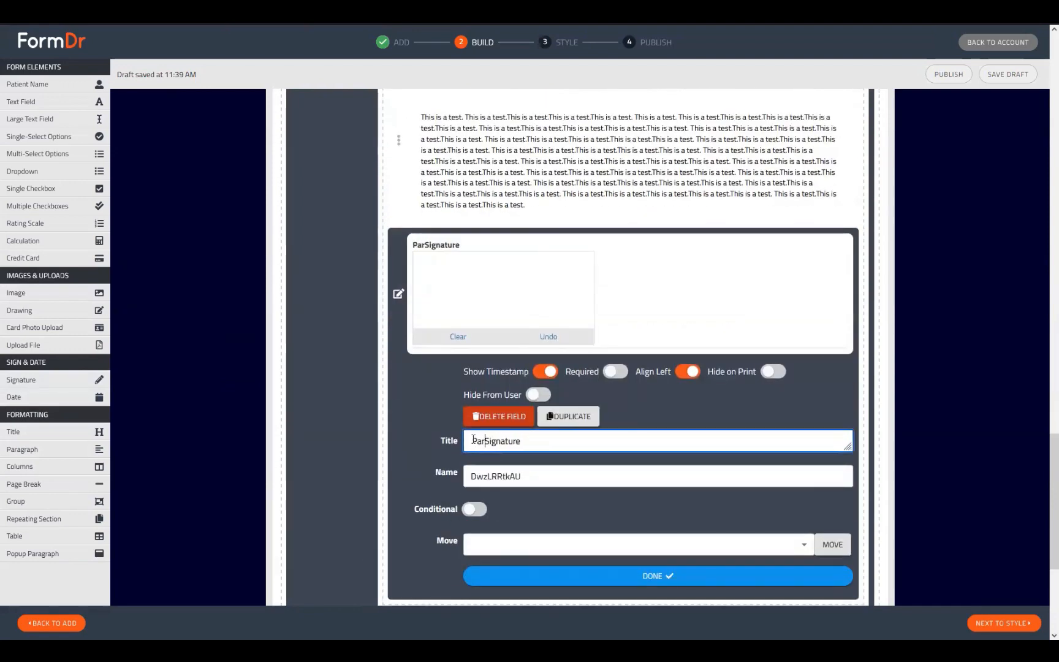
text(t)
key(BackSpace)
text(ent/Gu)
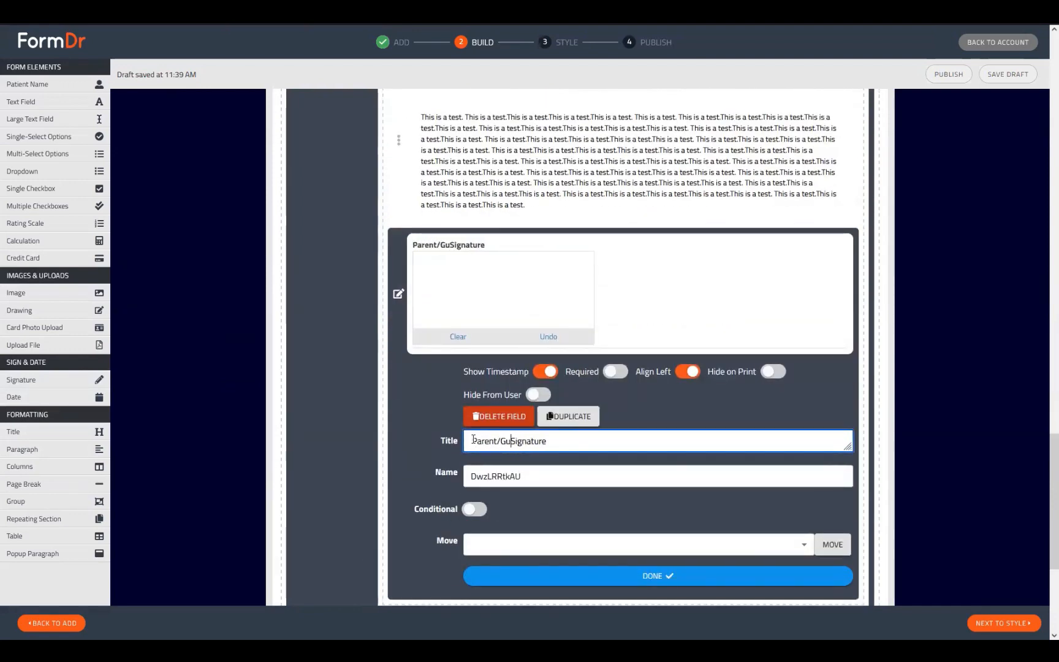
text(radiar)
key(BackSpace)
key(BackSpace)
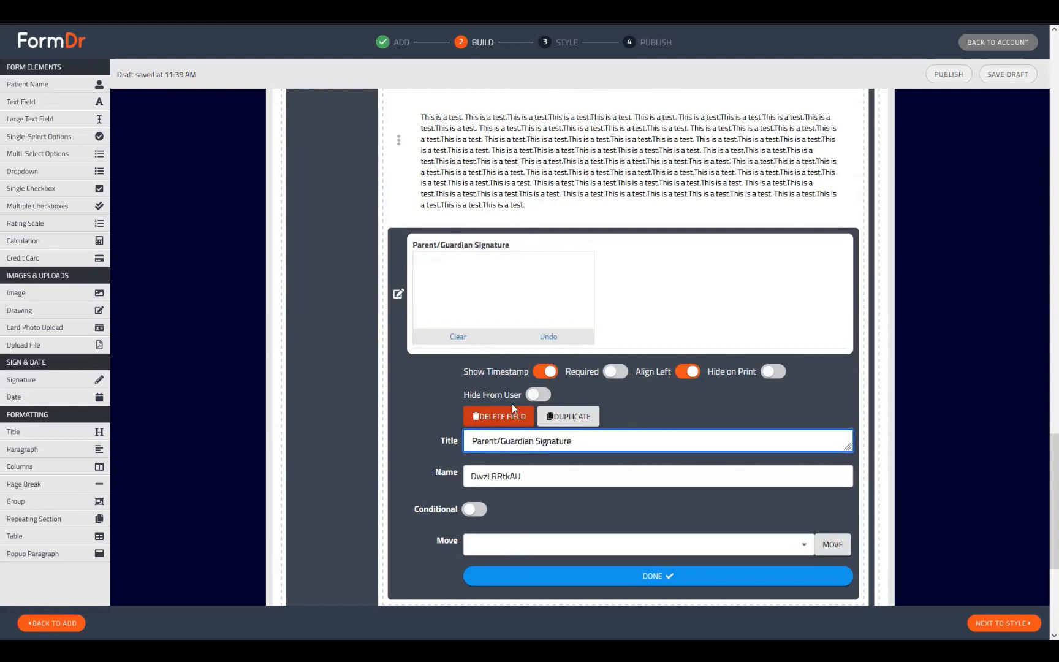
click(586, 577)
Add a Group below the medical history section and move the consent paragraph and the Parent/Guardian Signature field into it
scroll(577, 376, up, 4)
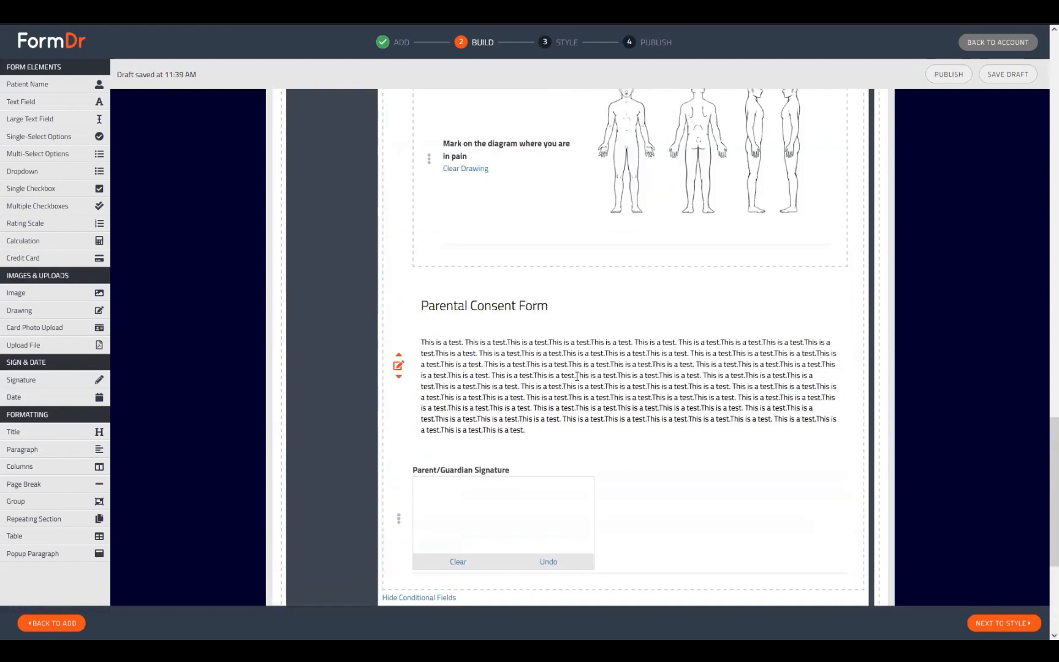
drag(24, 500, 468, 314)
mouse_move(497, 395)
mouse_down()
mouse_move(527, 286)
mouse_move(530, 294)
mouse_up()
mouse_move(618, 442)
mouse_down()
mouse_move(629, 354)
mouse_move(416, 360)
mouse_up()
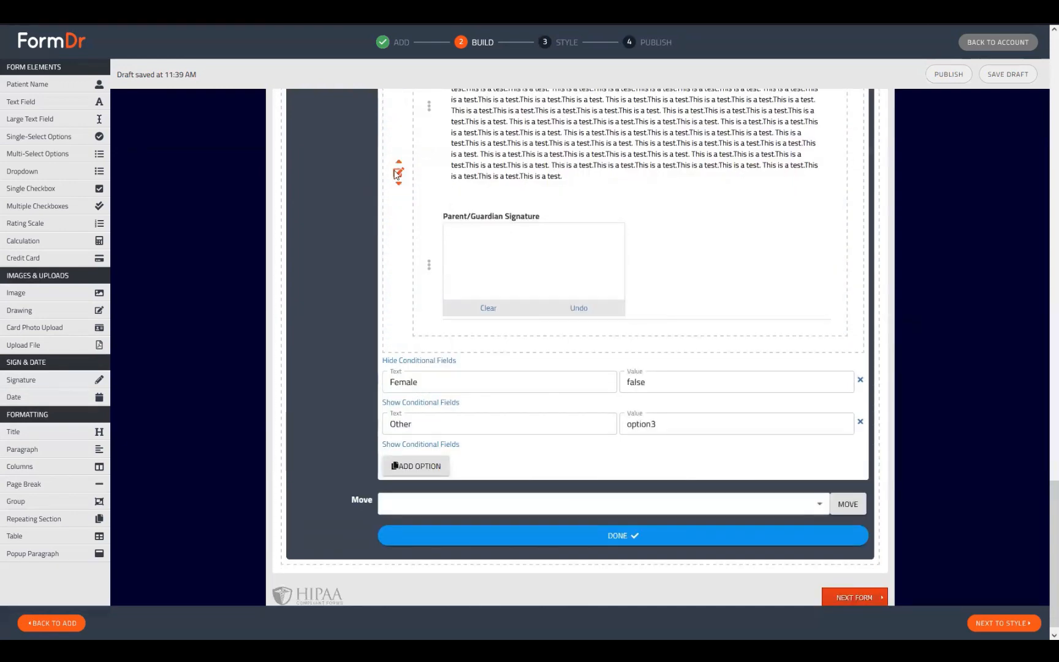
Duplicate the parental consent group twice and close the original group's settings
click(396, 173)
click(823, 302)
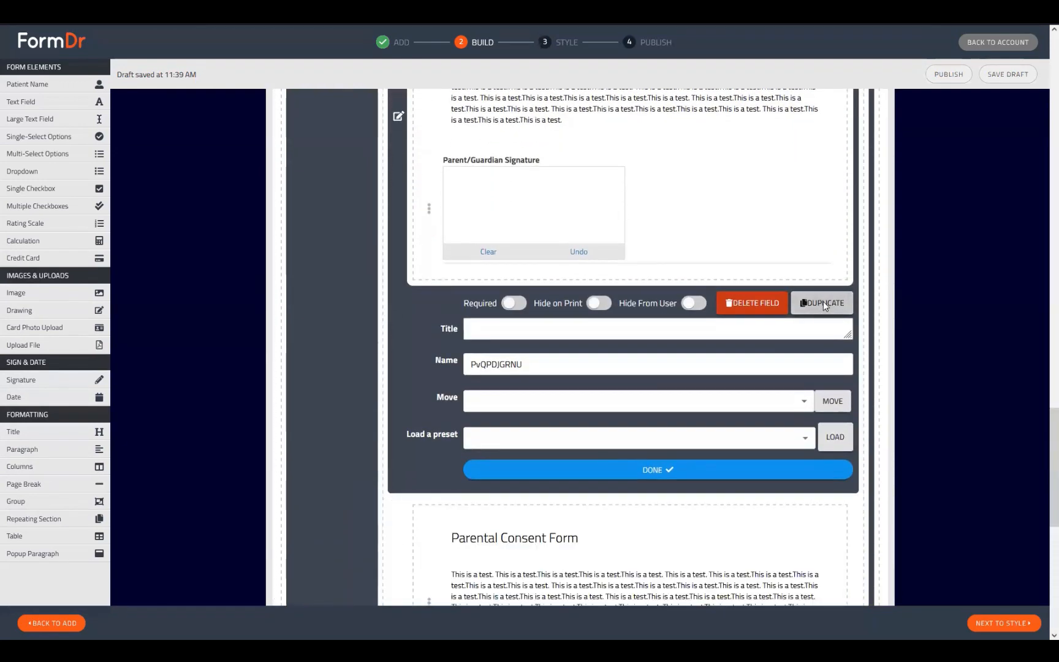
scroll(420, 446, down, 5)
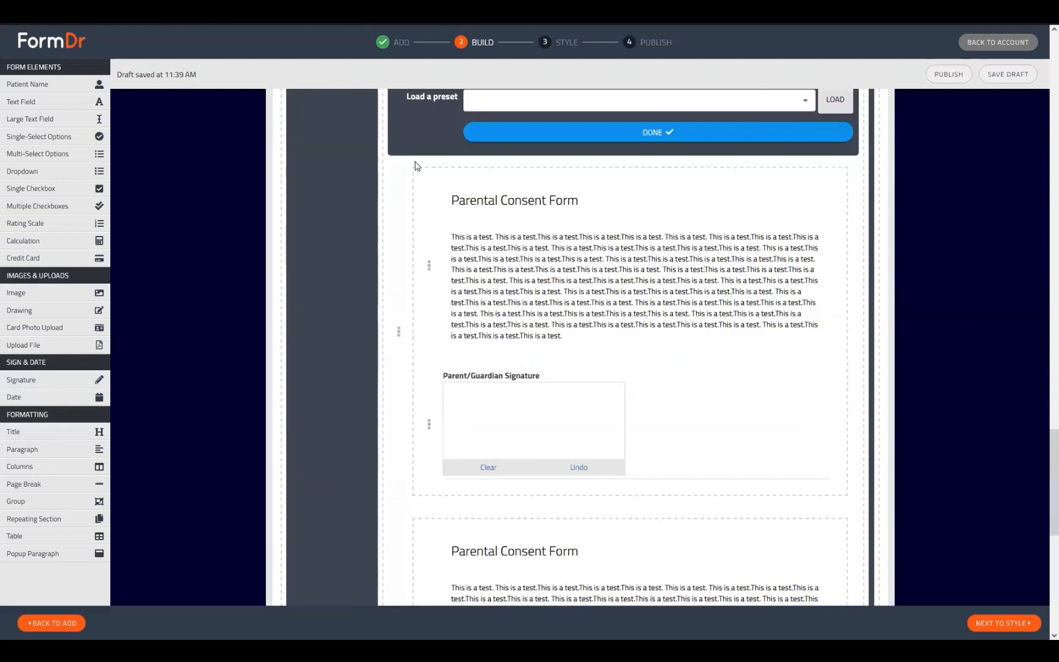
click(606, 139)
scroll(448, 414, down, 3)
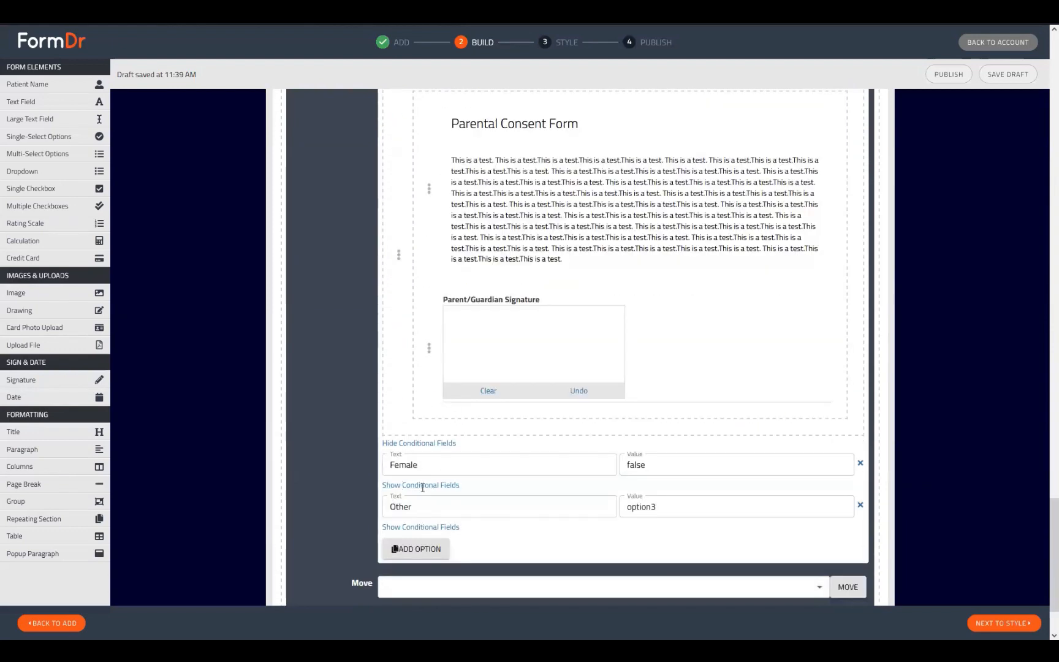
Show the conditional fields for Other and move one copy of the parental consent group below its medical history group
click(422, 527)
scroll(487, 463, down, 3)
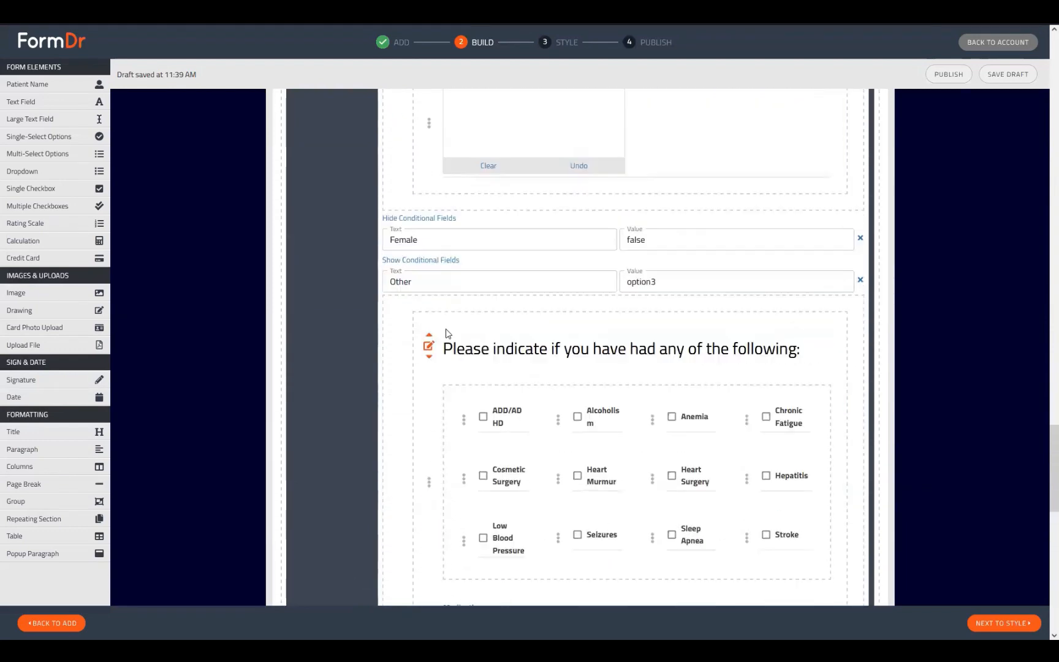
scroll(428, 331, up, 2)
drag(396, 188, 466, 466)
scroll(484, 478, up, 15)
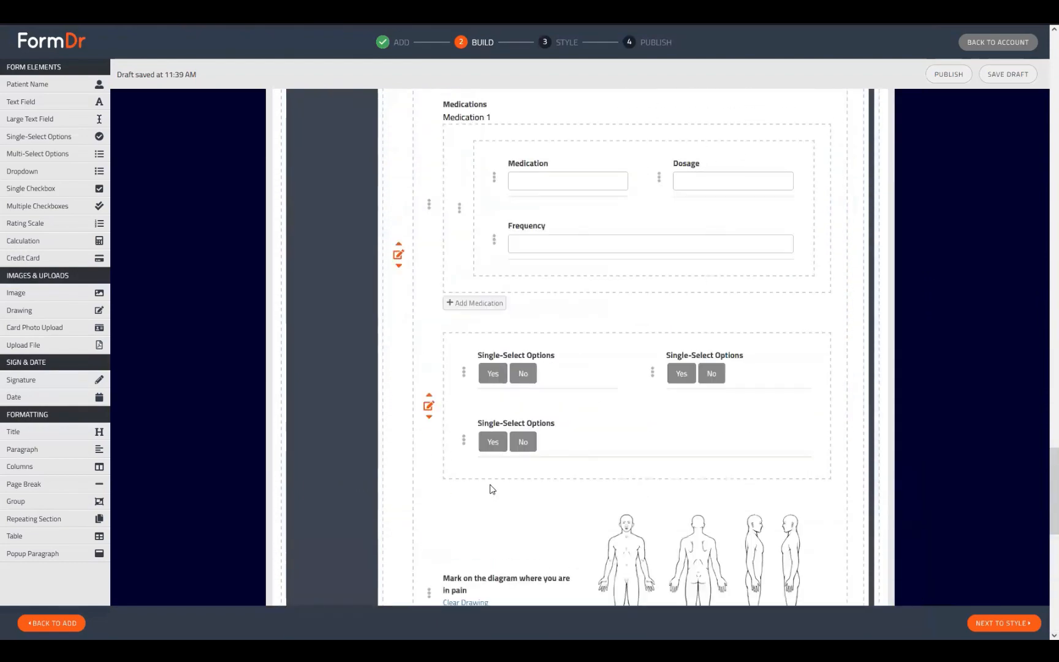
scroll(489, 481, up, 9)
scroll(487, 478, down, 6)
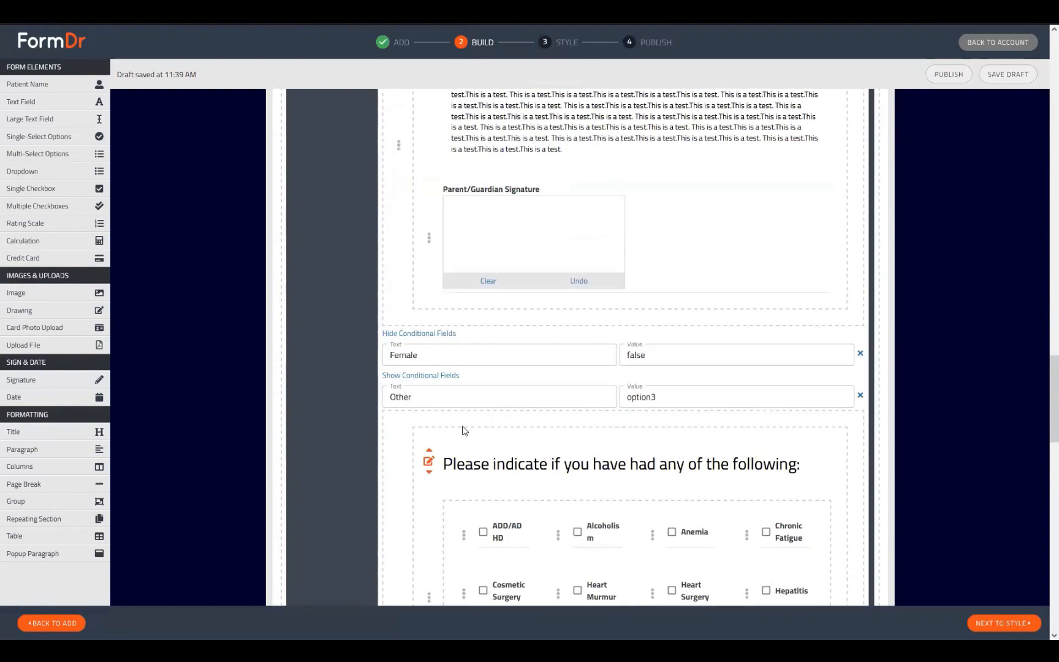
Show the conditional fields for Female and move the other parental consent copy below its medical history group
click(448, 375)
scroll(442, 359, up, 1)
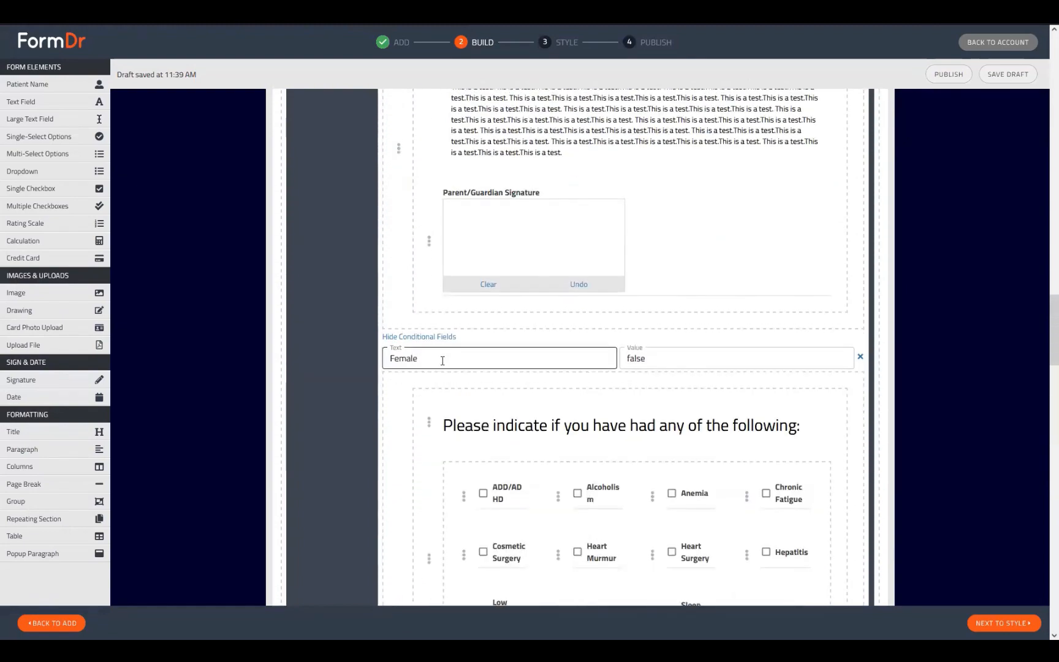
drag(404, 273, 456, 294)
scroll(535, 402, down, 6)
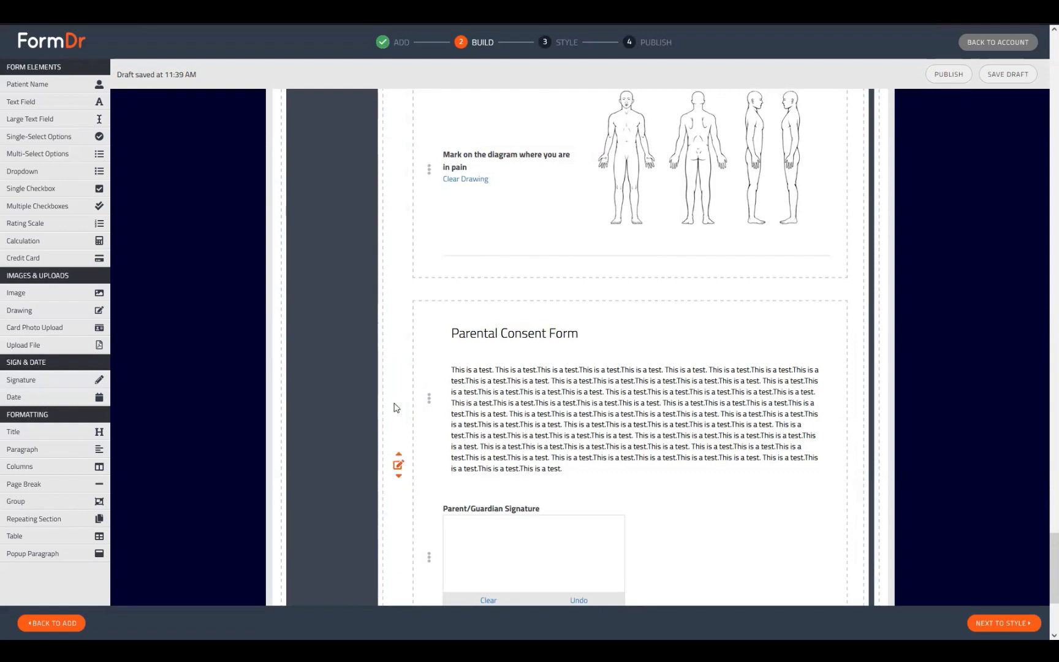
Examine the parental consent groups in the Male, Female and Other conditional sections, and close the Sex field's settings
scroll(395, 401, down, 3)
scroll(502, 445, up, 5)
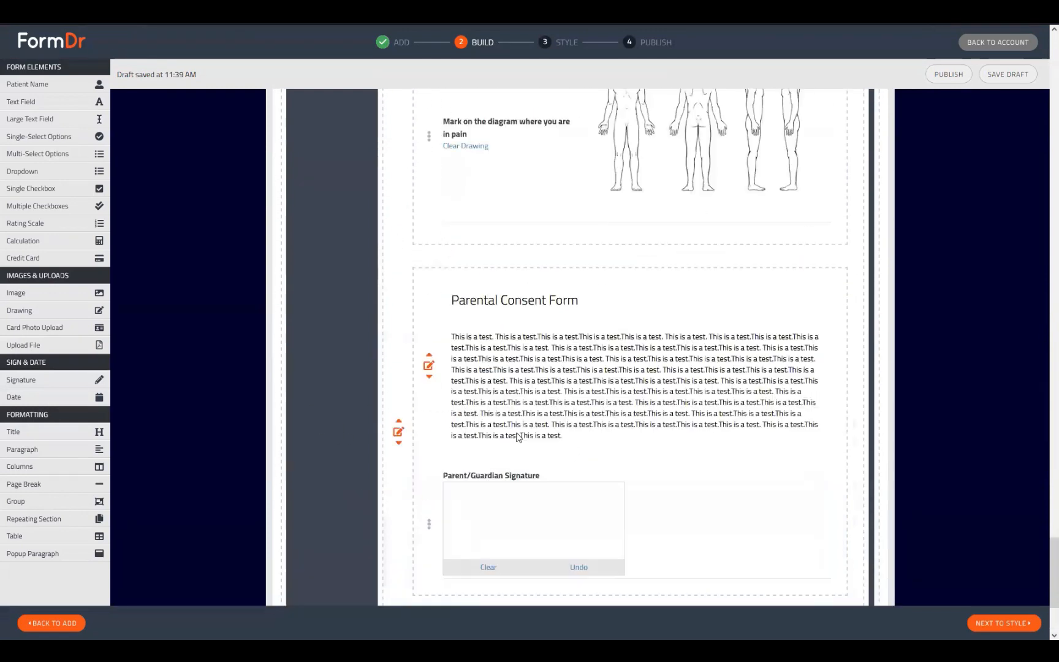
scroll(533, 435, down, 10)
scroll(540, 433, up, 9)
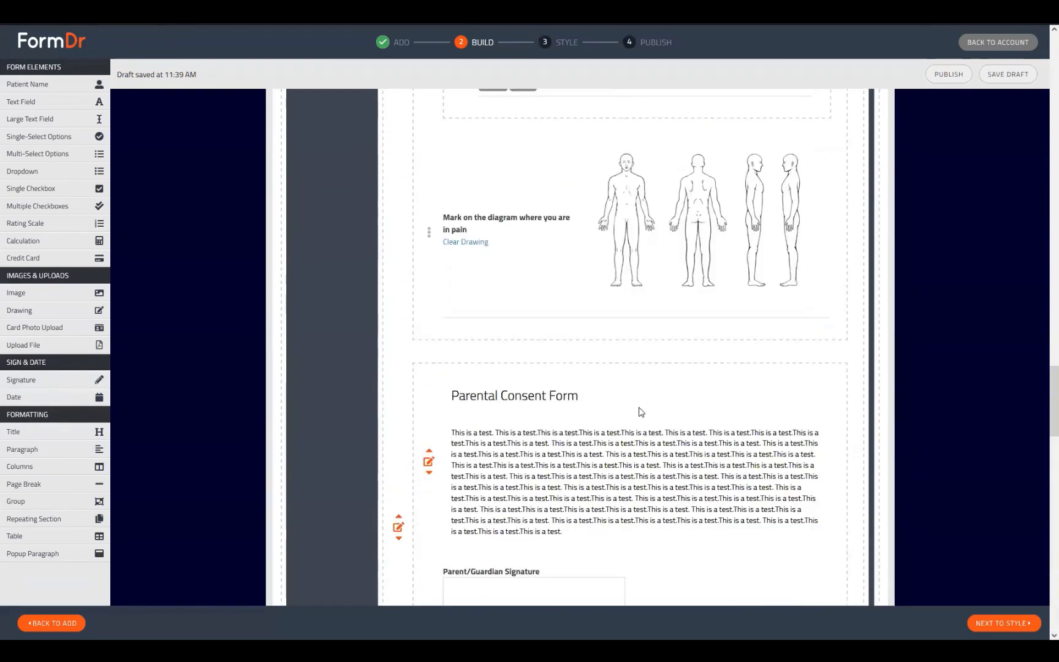
scroll(638, 409, down, 13)
scroll(628, 415, up, 10)
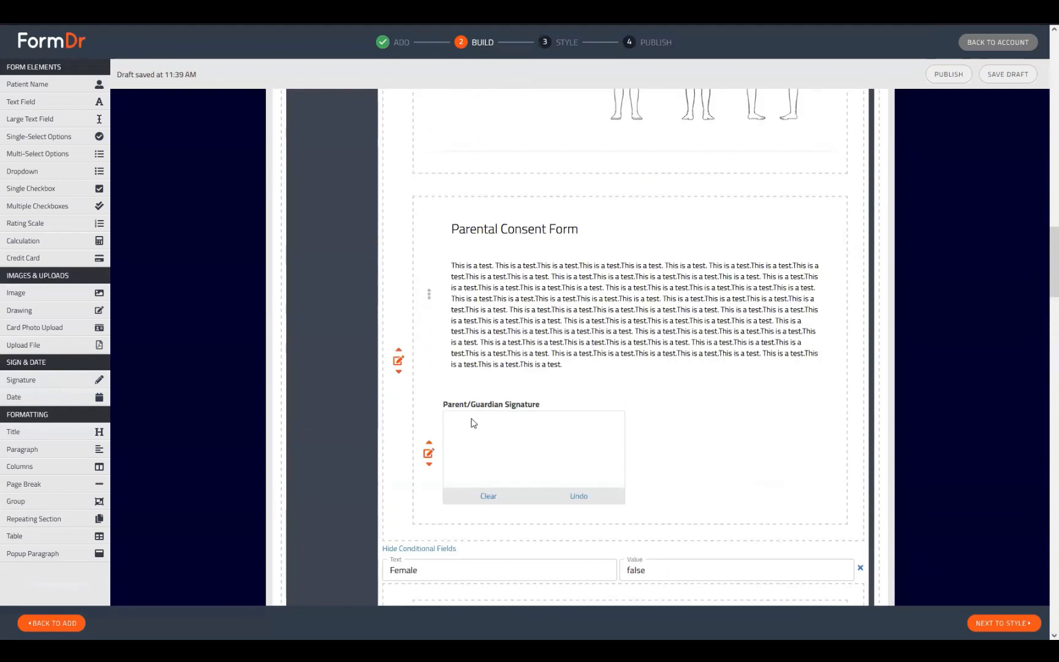
scroll(473, 423, up, 12)
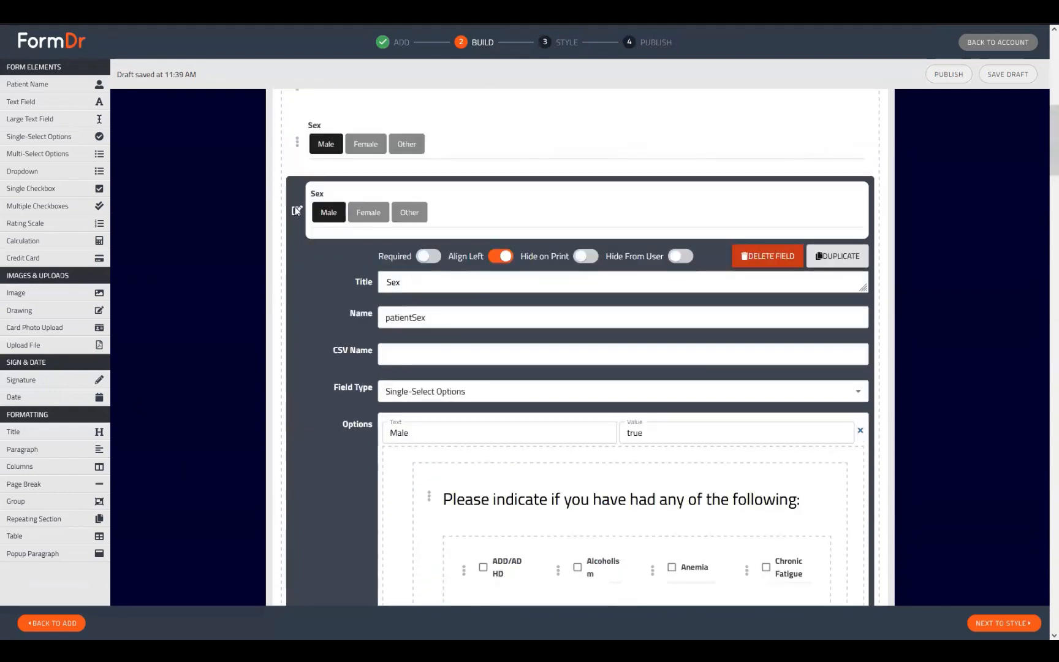
click(296, 211)
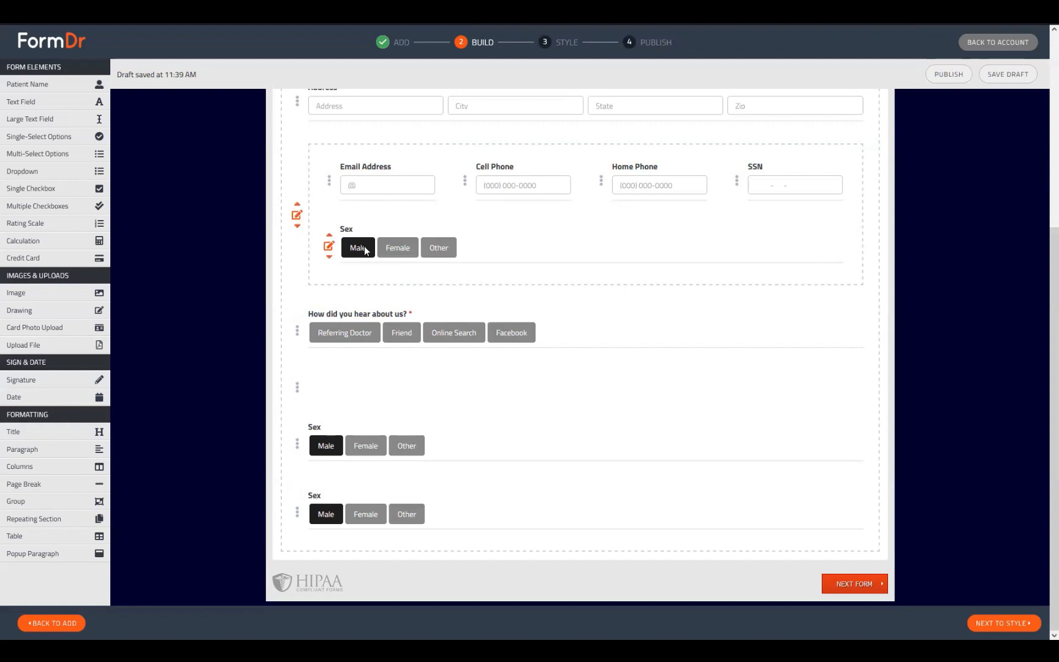
Add a Single-Select Options field beside Sex in the contact details section, with an empty Group beside it
scroll(350, 287, up, 1)
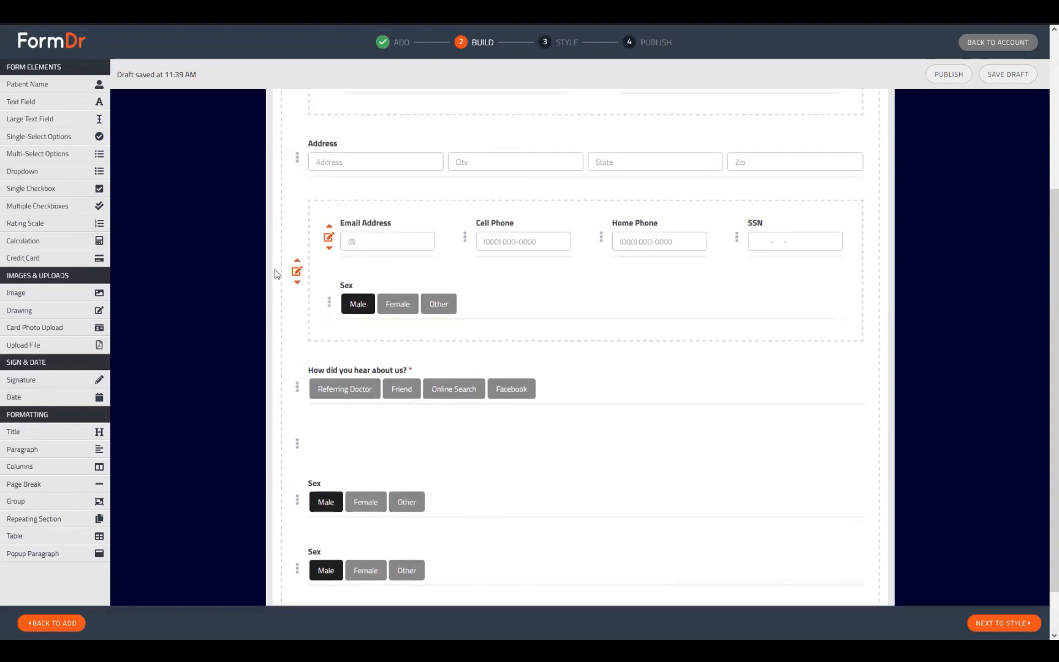
scroll(141, 394, up, 2)
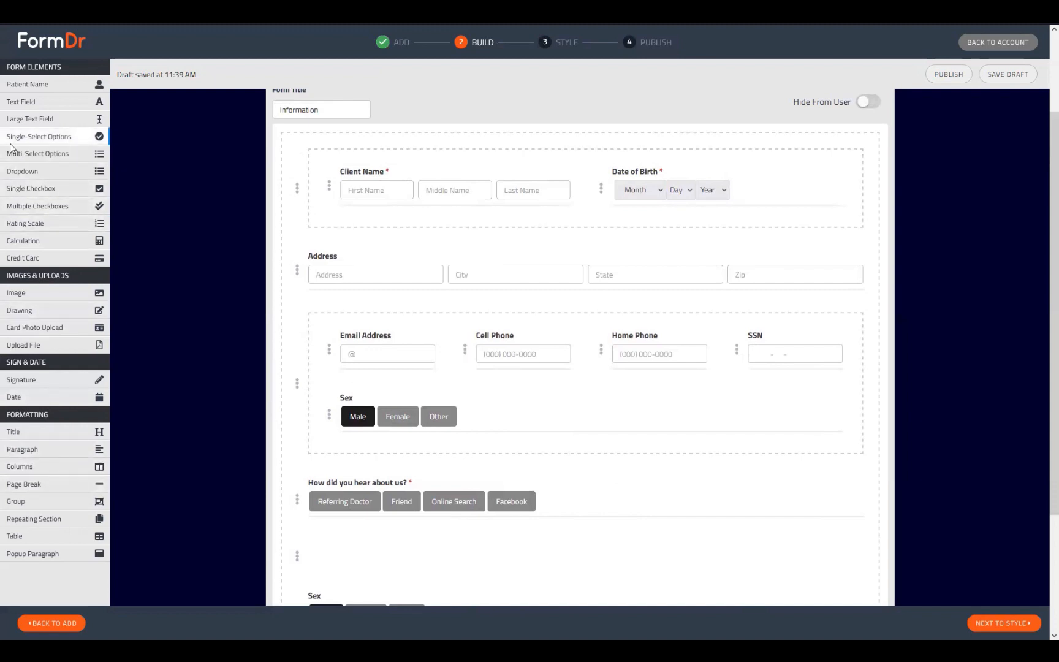
drag(155, 226, 336, 270)
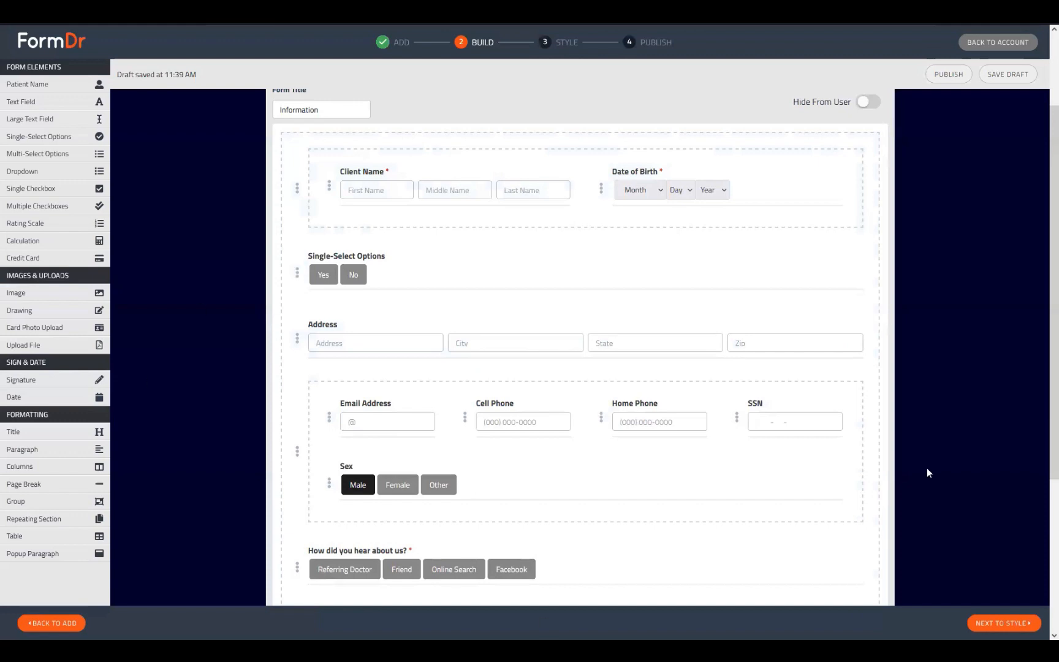
drag(421, 251, 541, 313)
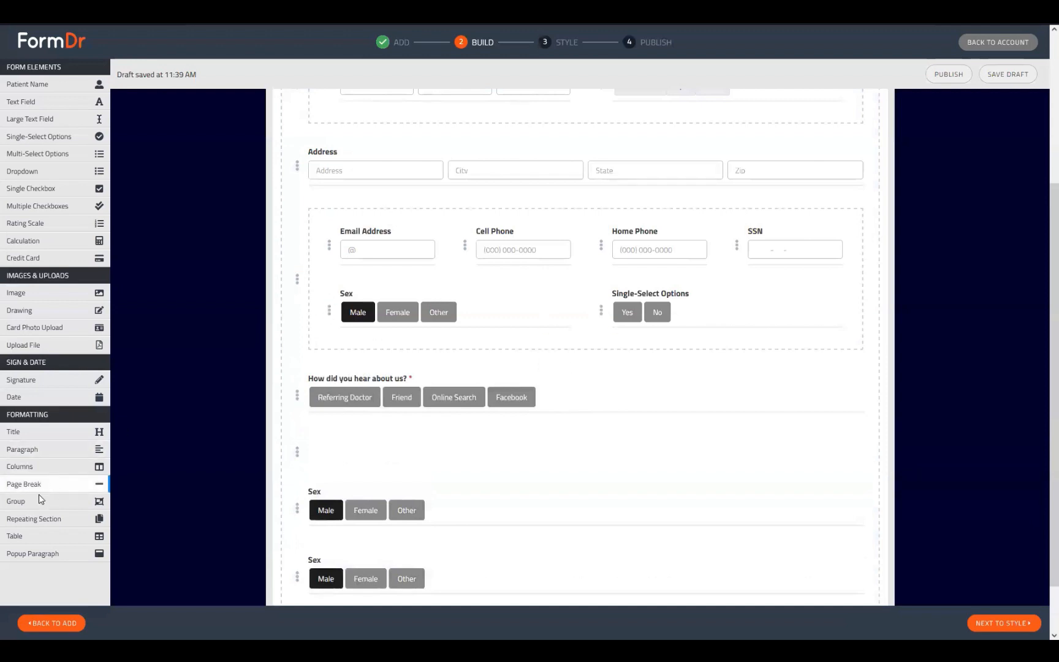
drag(40, 500, 396, 375)
scroll(570, 288, up, 2)
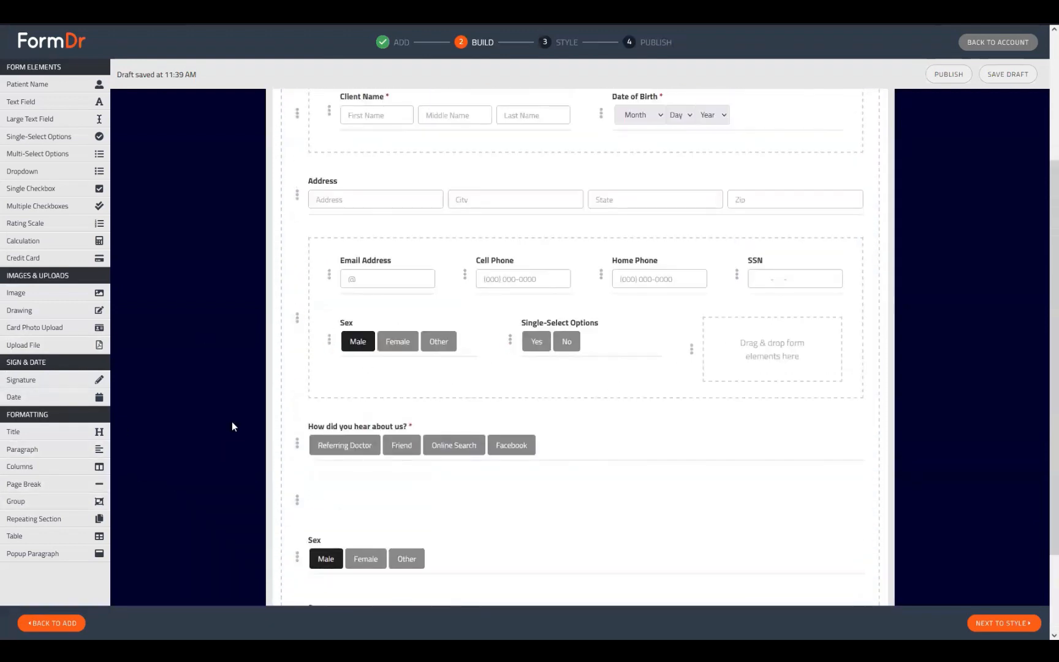
Delete the empty group beside the Single-Select Options field and set the contact details section to 3 columns
click(691, 351)
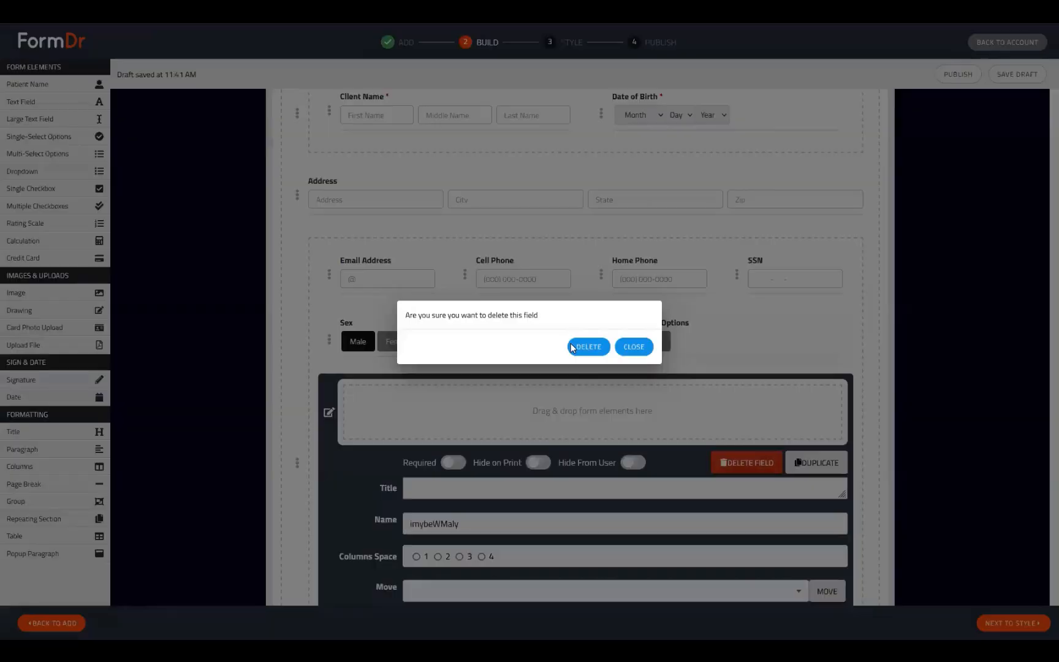
click(587, 345)
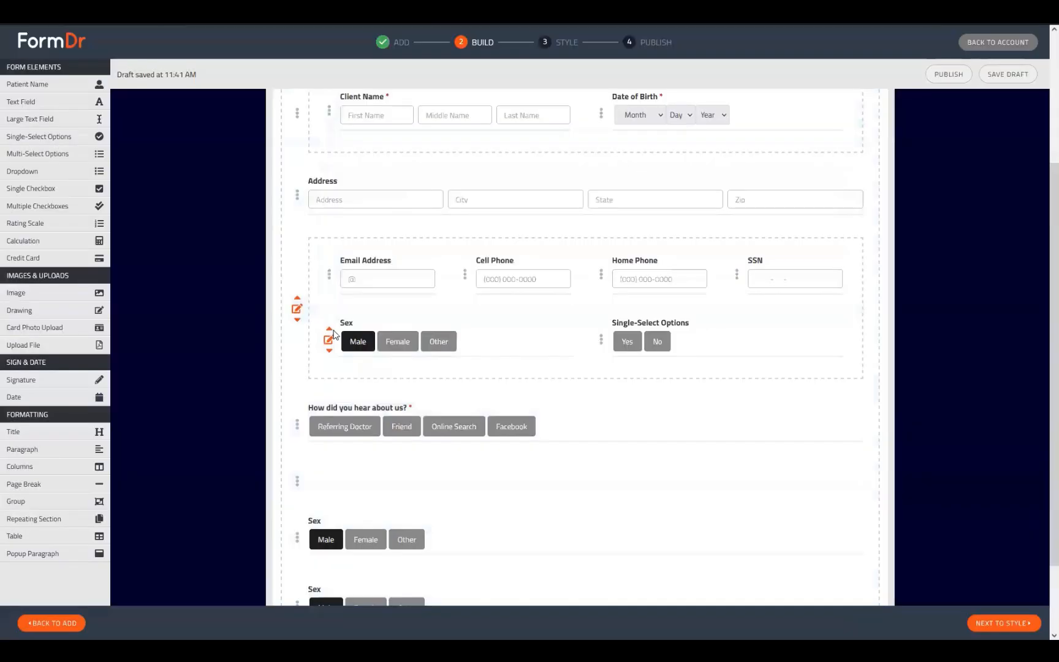
click(297, 310)
click(413, 427)
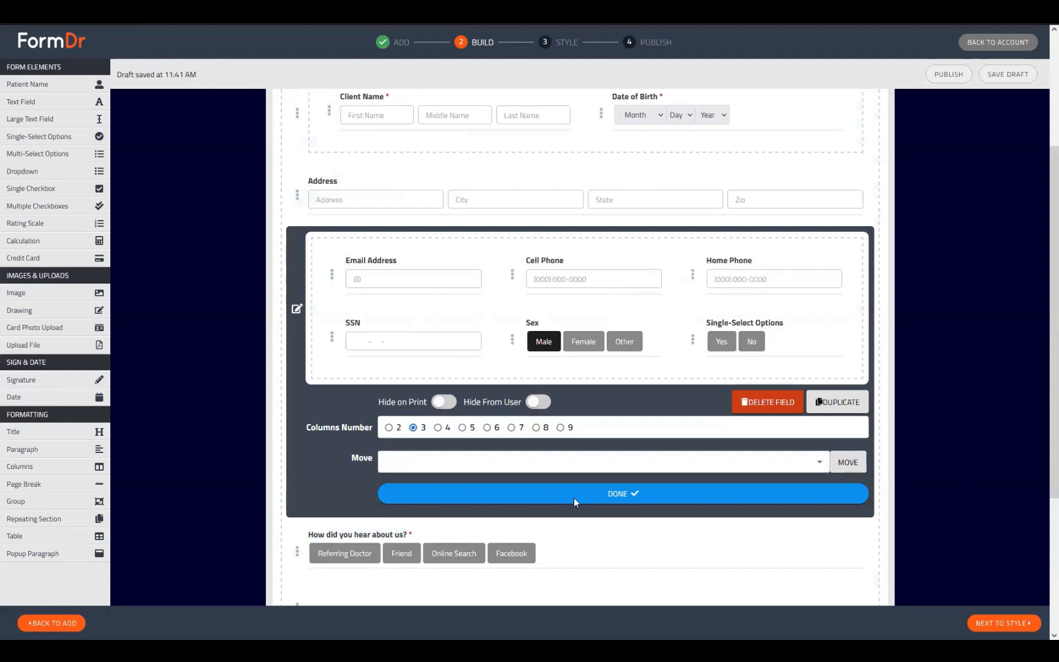
click(574, 493)
Title the Single-Select Options field "Is the patient a minor (under 18 yrs)" and set its name to patientMinor
click(694, 343)
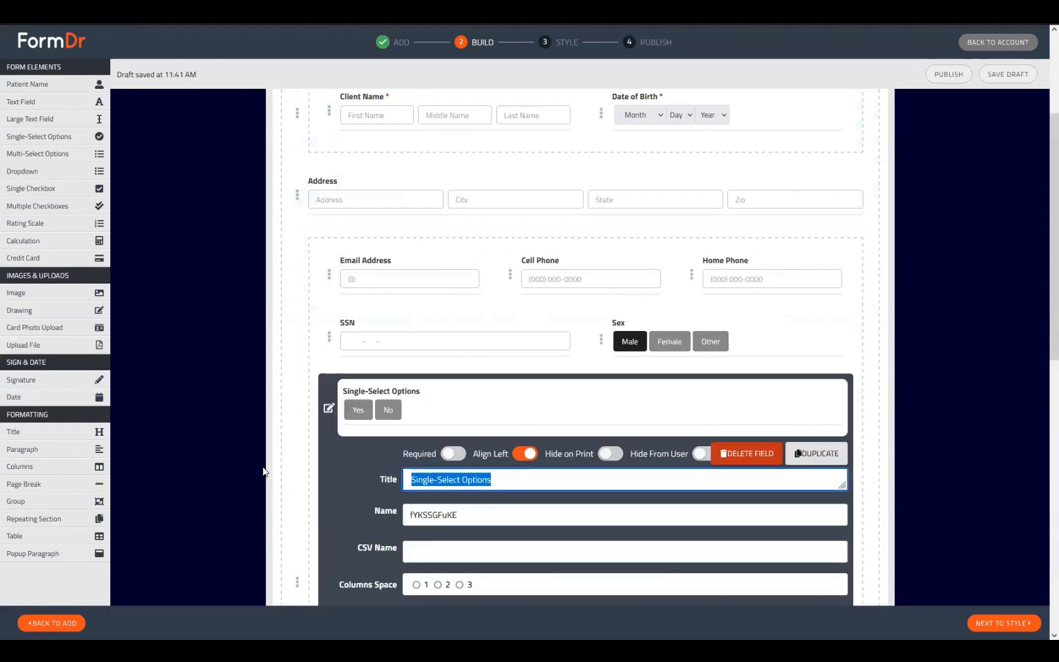
text(Is)
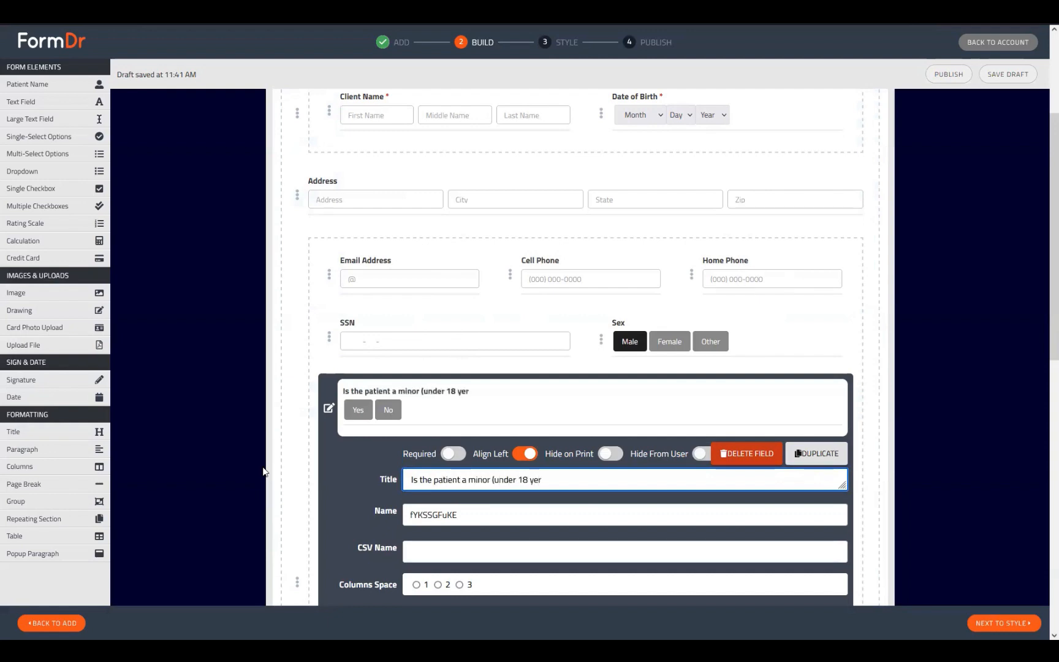
scroll(270, 475, down, 3)
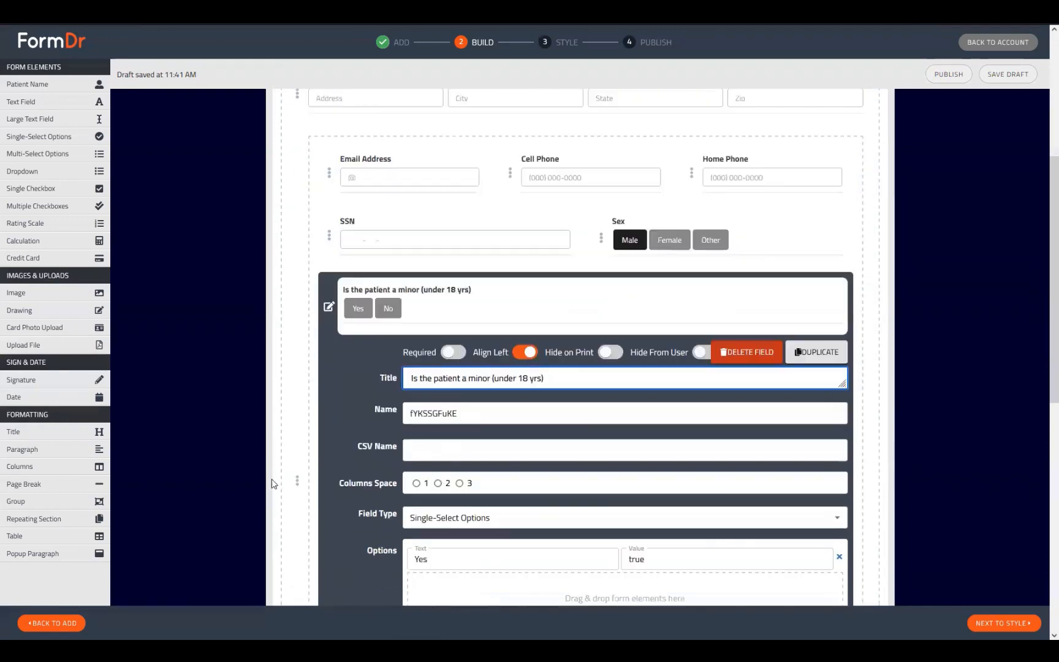
scroll(553, 469, down, 2)
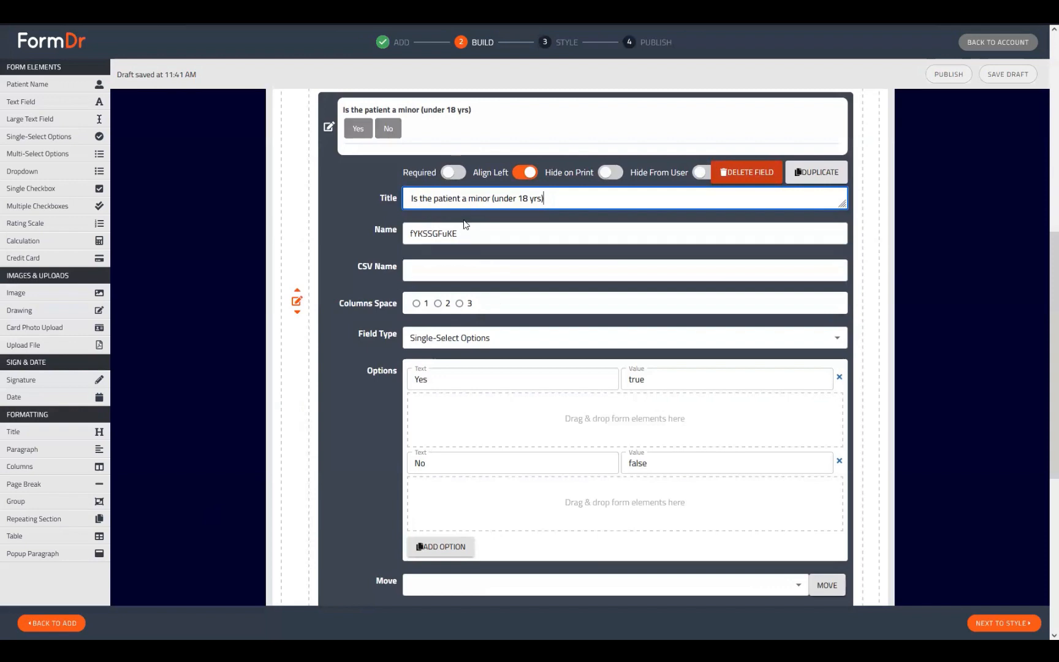
key(Tab)
key(ctrl+a)
text(p)
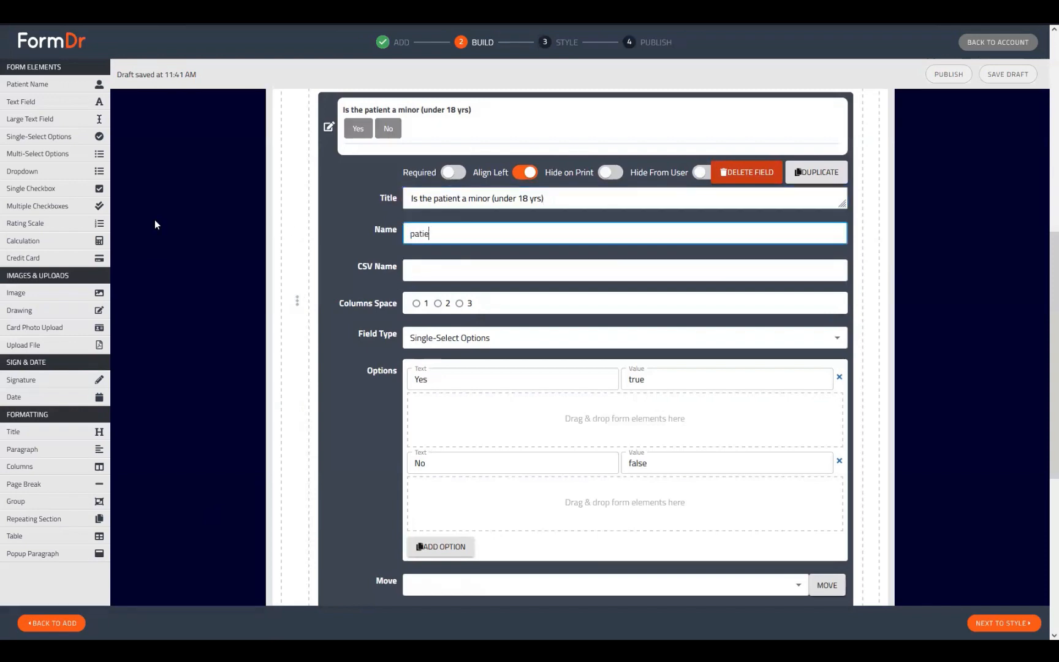
key(ctrl+a)
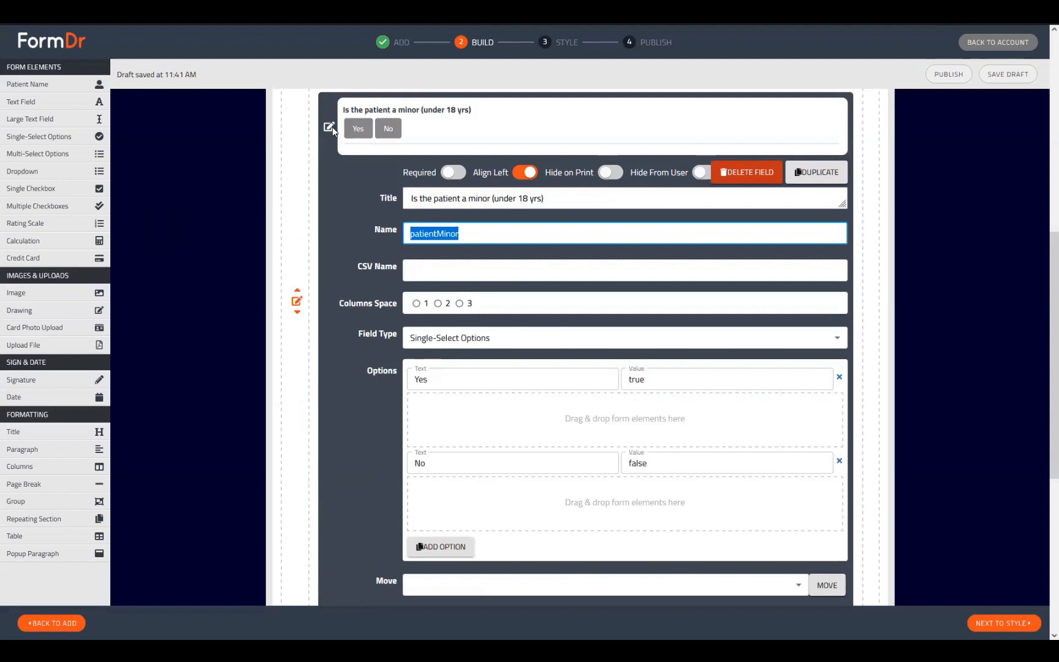
Duplicate the patient minor field and place the copy in the conditional area of its Yes option
click(804, 174)
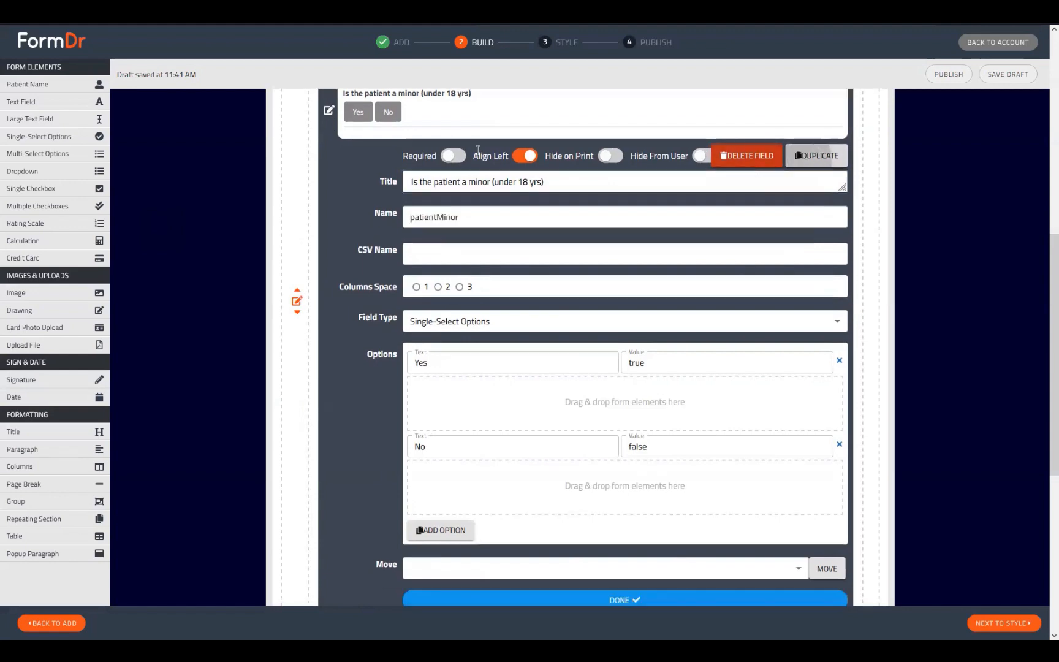
scroll(435, 419, down, 4)
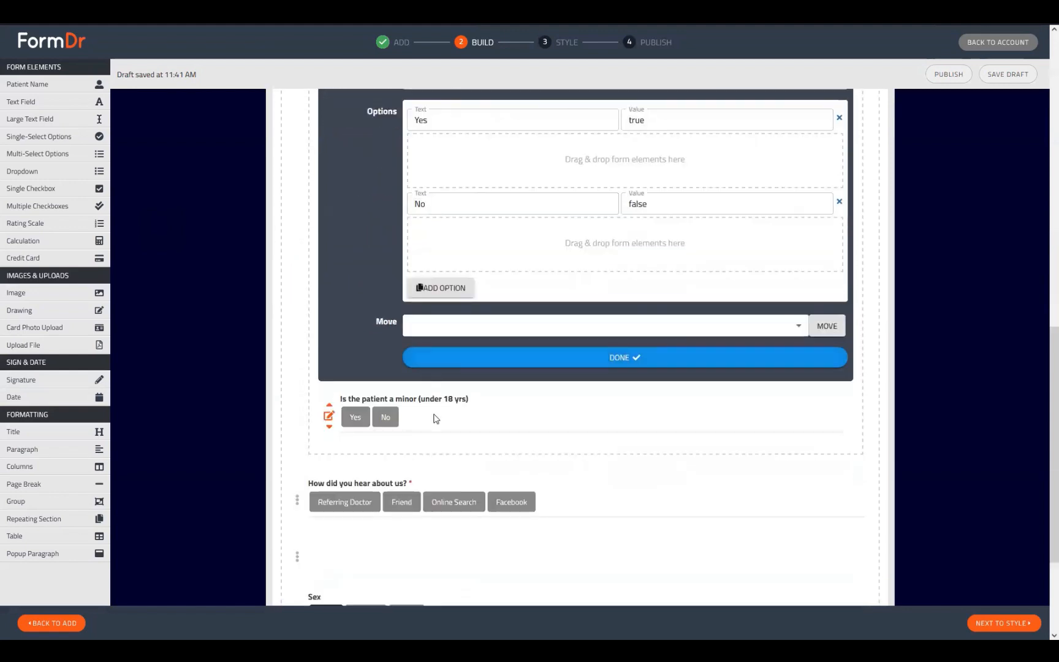
drag(430, 427, 602, 355)
scroll(564, 483, down, 4)
scroll(427, 277, up, 2)
scroll(686, 298, up, 5)
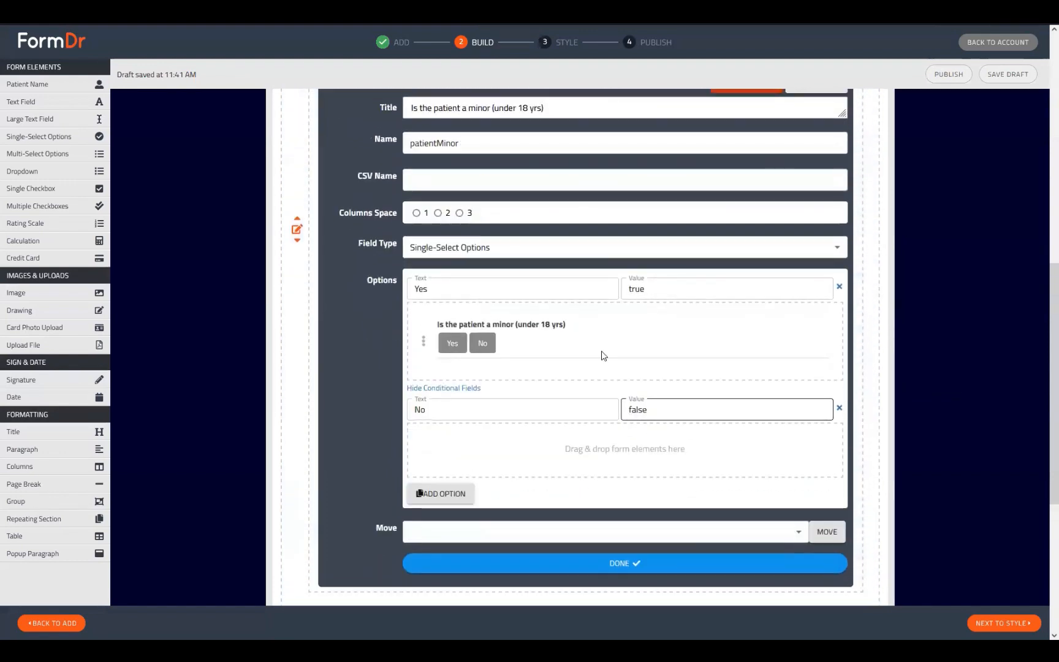
scroll(601, 356, up, 2)
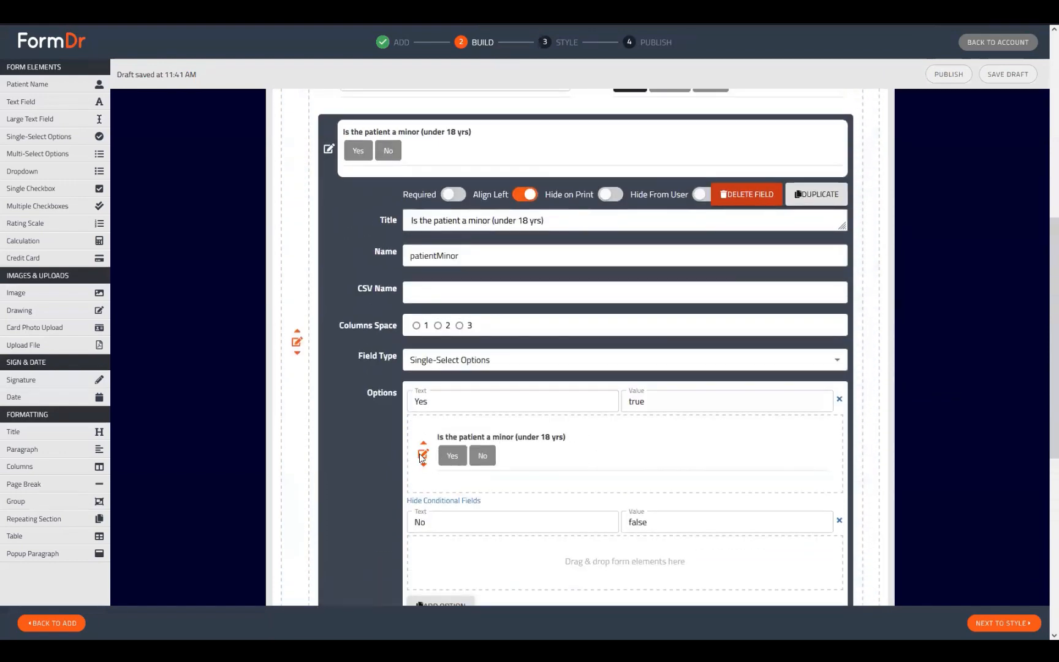
Delete the copy of the patient minor field nested under the Yes option
click(422, 455)
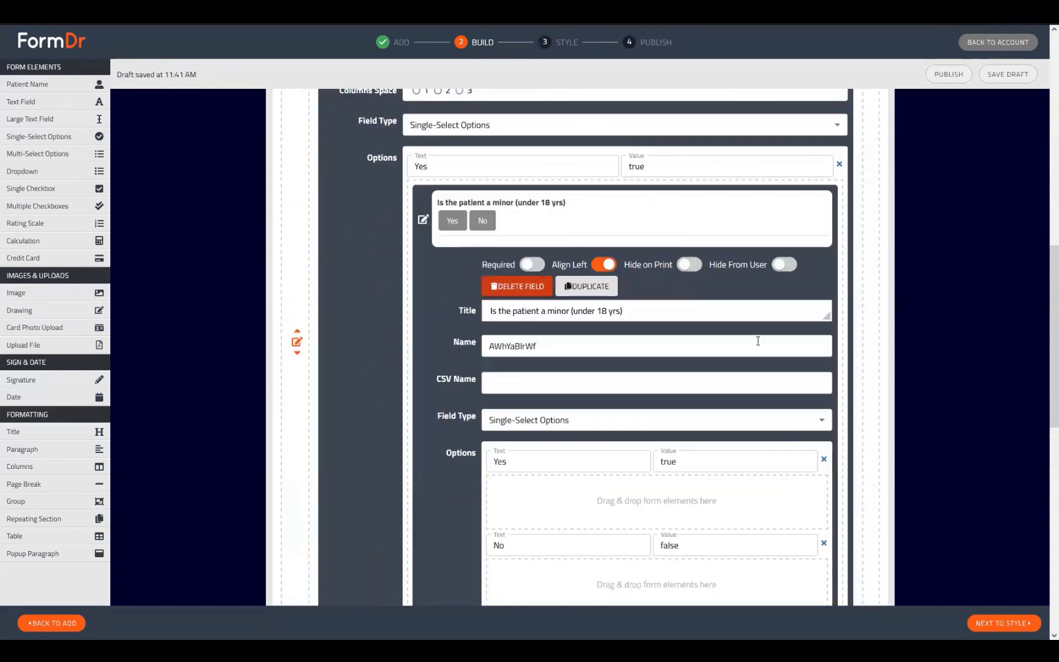
click(521, 286)
click(593, 345)
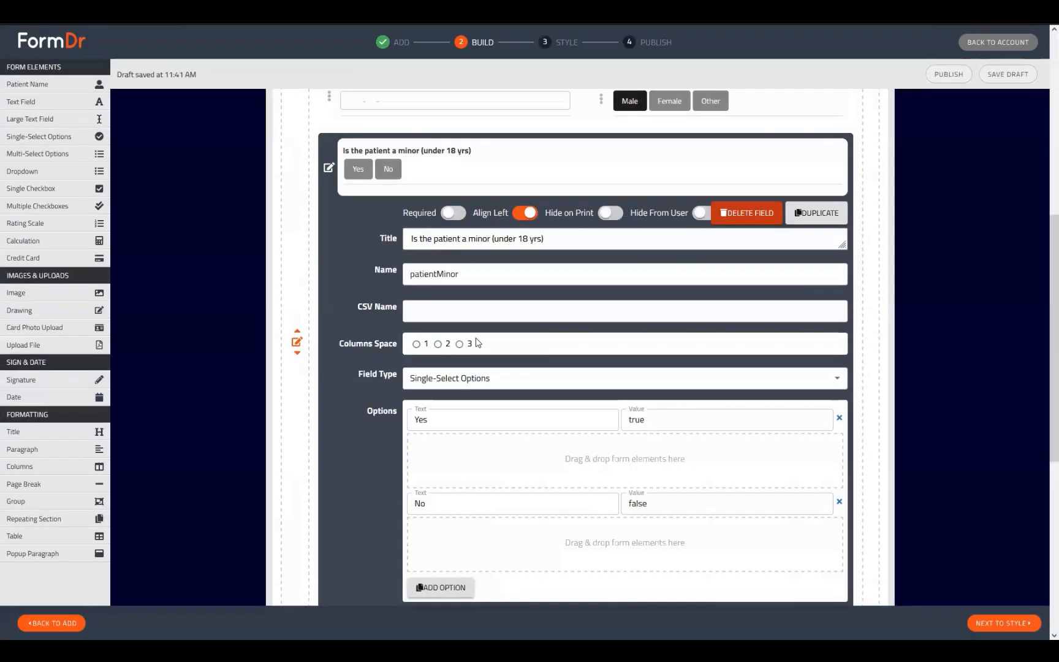
Move the patient minor field out of the contact details section to directly below Address
scroll(302, 262, up, 2)
click(324, 282)
scroll(458, 414, up, 3)
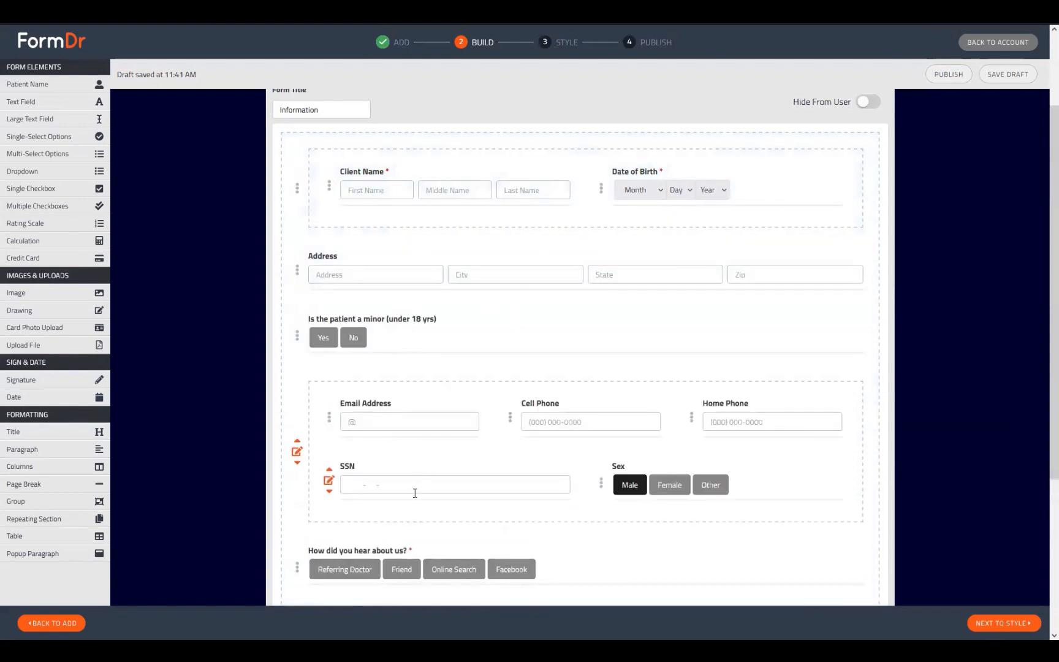
Add an empty Group beside Sex in the contact details section and another Group directly above that section
drag(36, 502, 520, 449)
scroll(416, 442, up, 3)
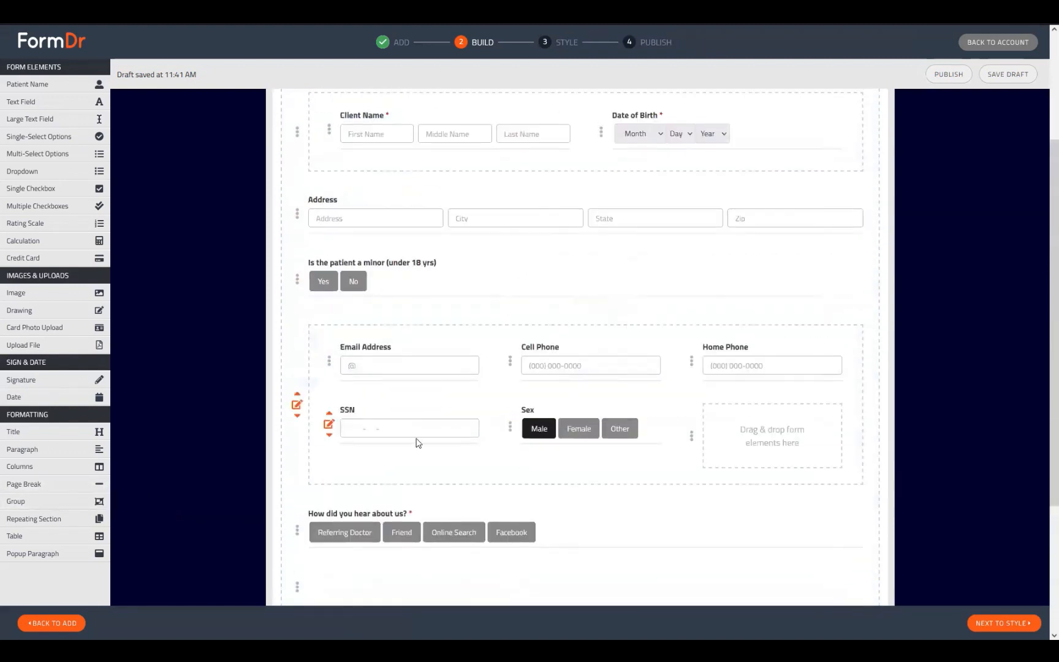
scroll(316, 402, down, 3)
drag(61, 501, 432, 270)
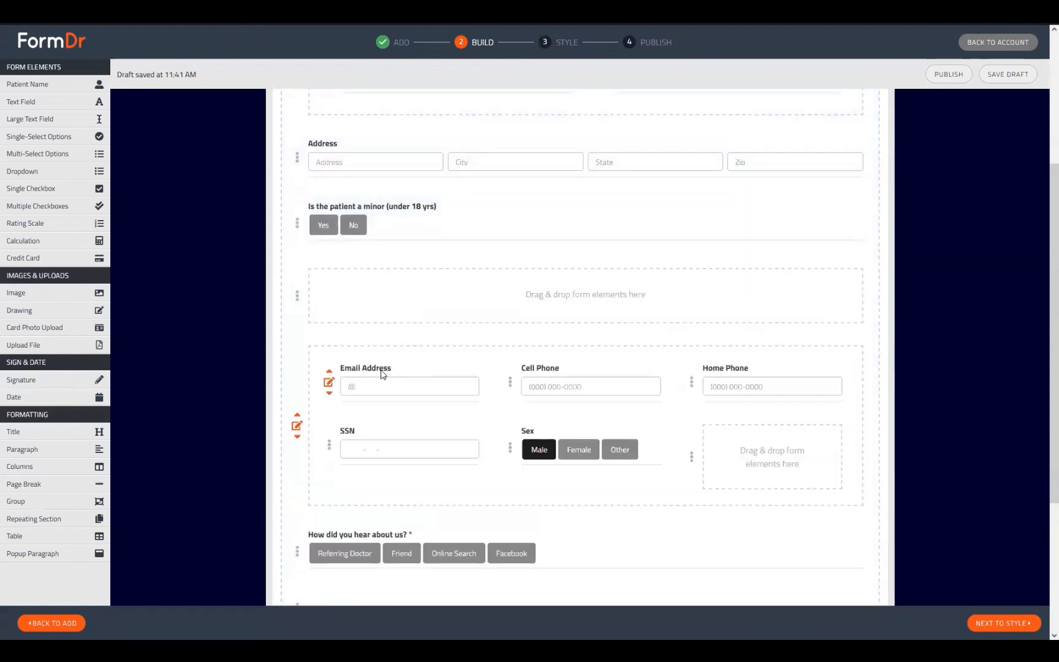
Move the contact details section, the How did you hear about us field and the blank element below it into the new group
drag(305, 394, 364, 297)
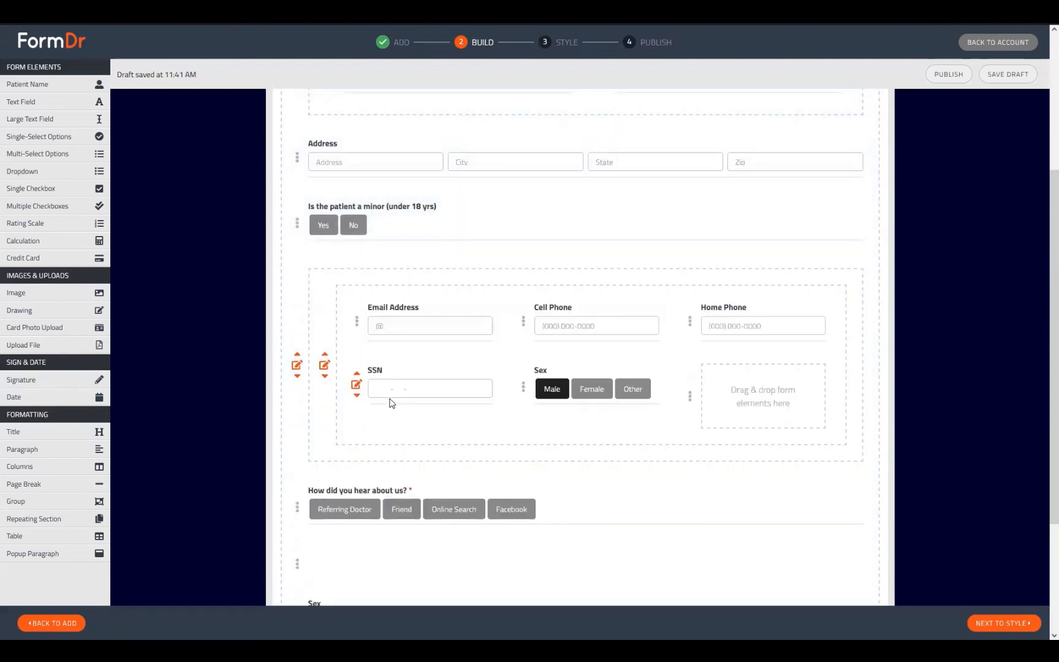
scroll(391, 407, down, 1)
drag(356, 437, 402, 401)
scroll(374, 489, down, 1)
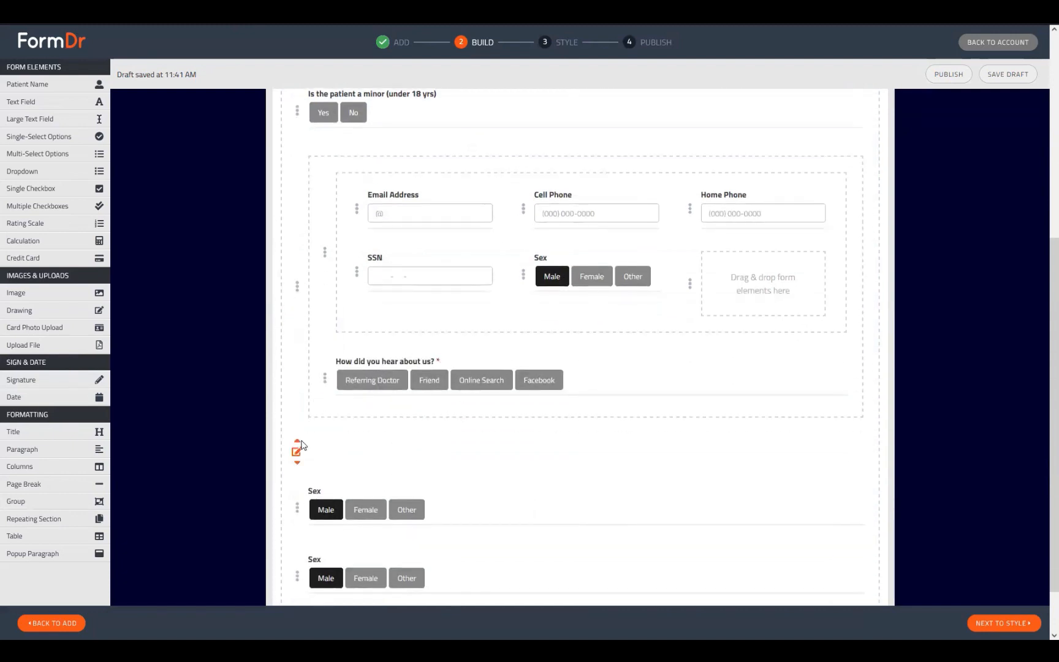
scroll(343, 392, down, 1)
drag(335, 390, 392, 353)
Duplicate the filled group and place one copy under the patient minor field's Yes option and the other under No
click(297, 368)
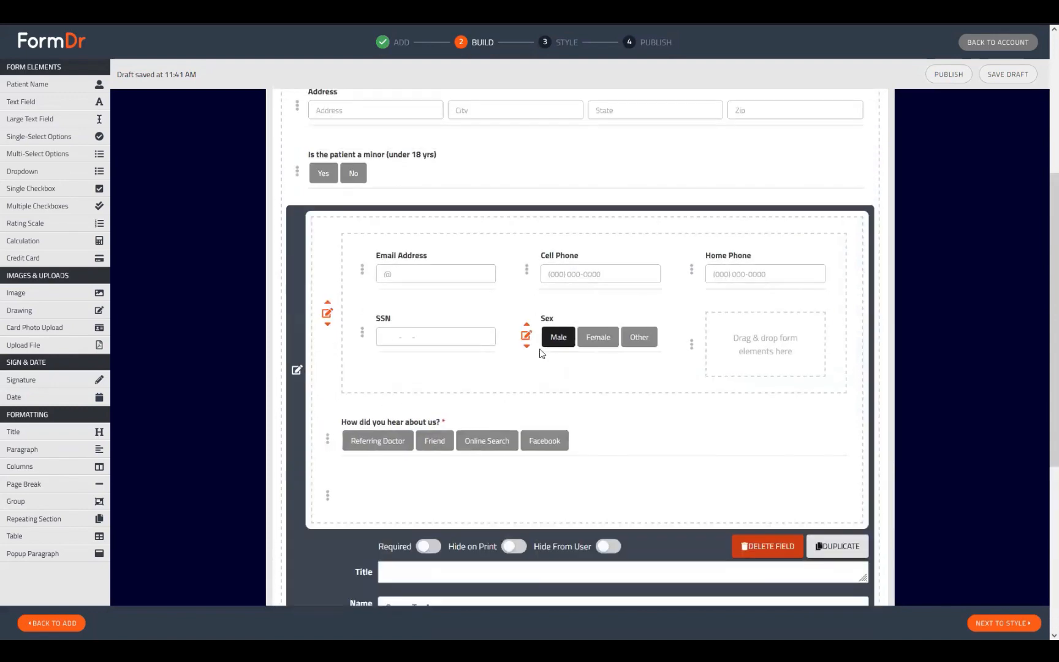
click(834, 434)
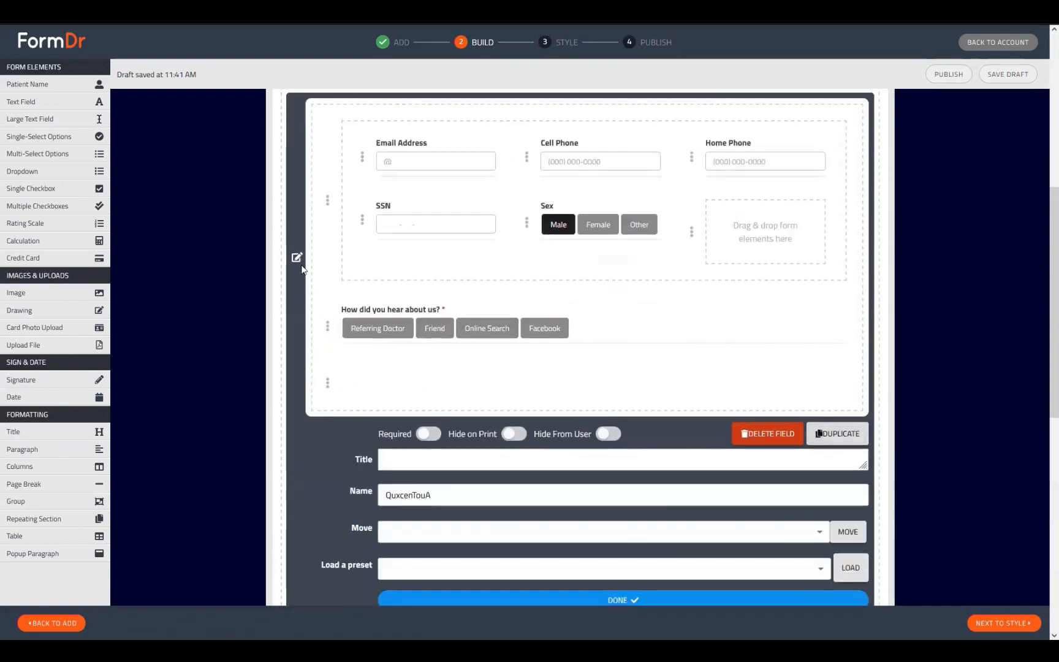
scroll(335, 324, up, 4)
click(294, 285)
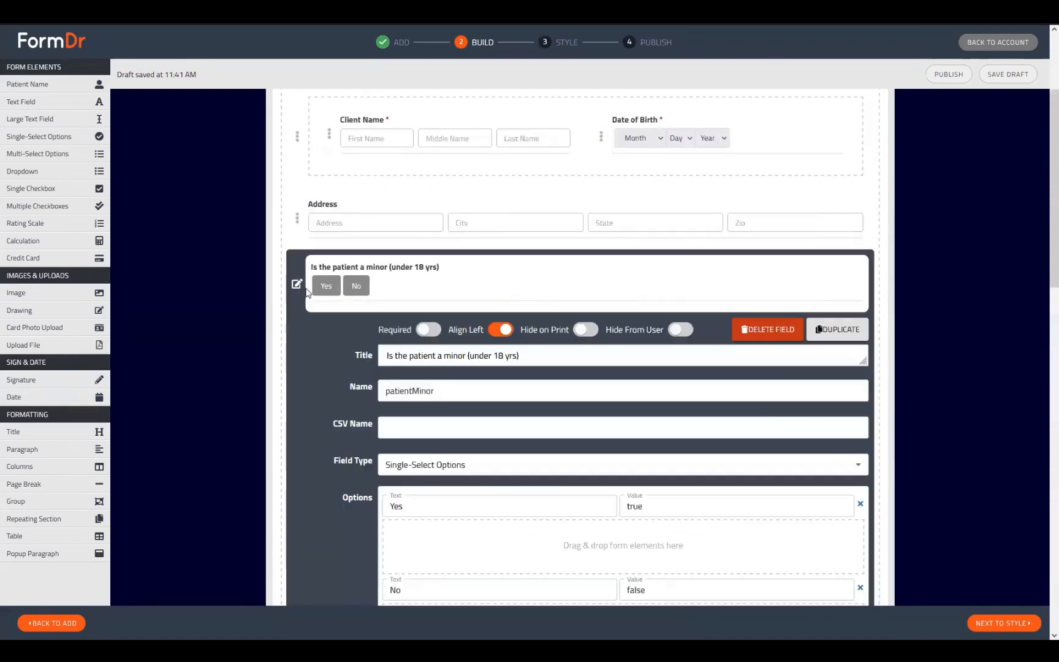
scroll(552, 307, down, 5)
drag(297, 515, 396, 185)
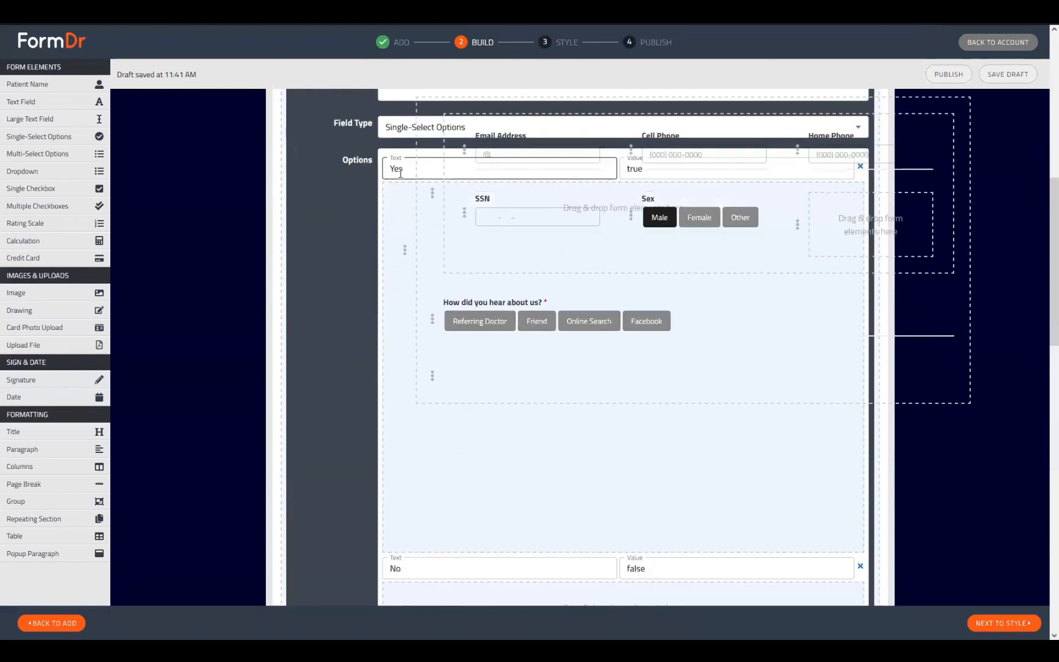
scroll(396, 186, down, 4)
scroll(395, 186, down, 4)
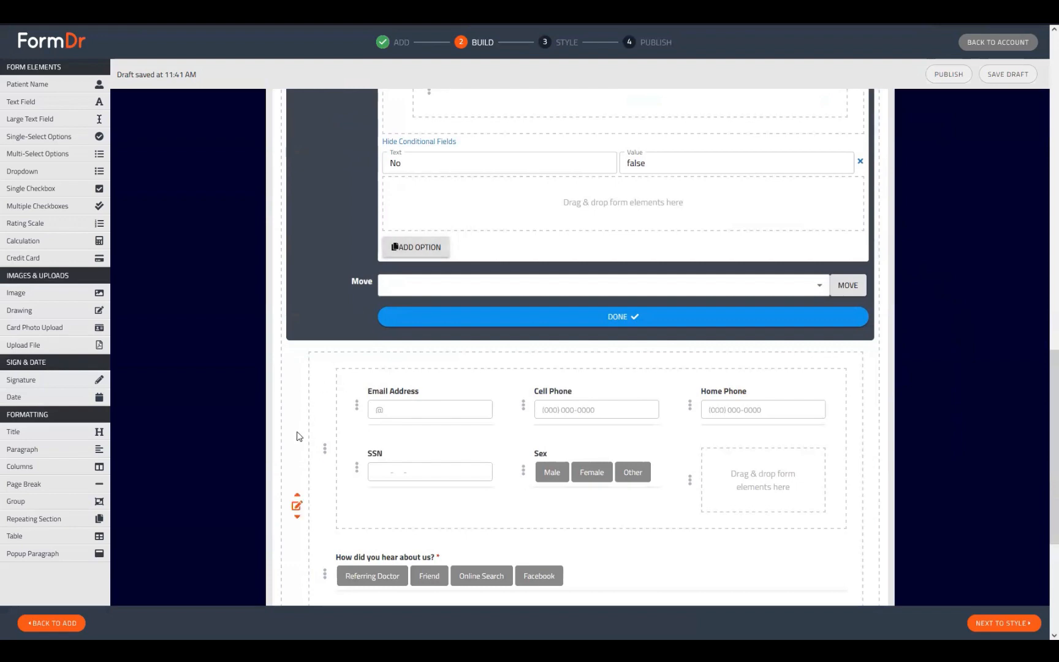
drag(322, 370, 417, 202)
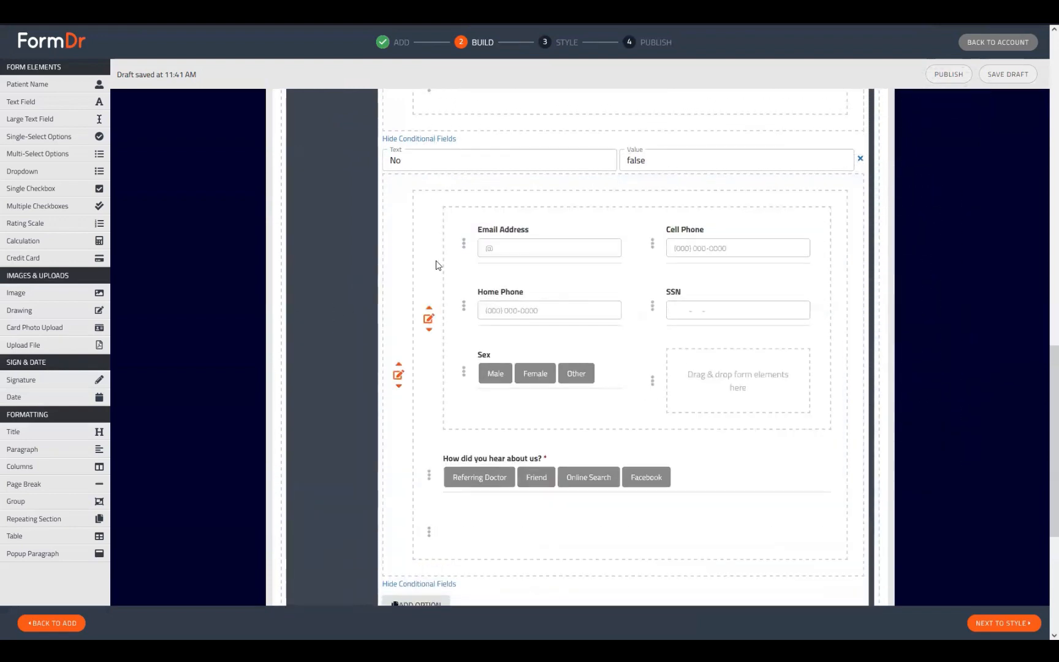
Examine the conditional fields of the first standalone Sex field and close its settings
scroll(437, 265, down, 5)
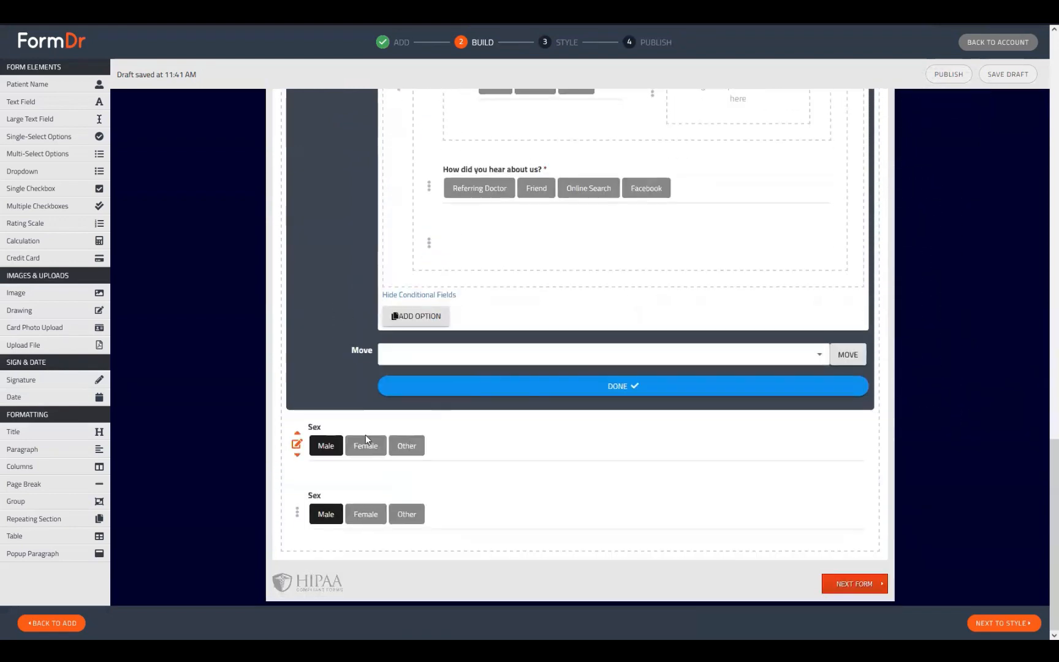
click(297, 445)
click(425, 280)
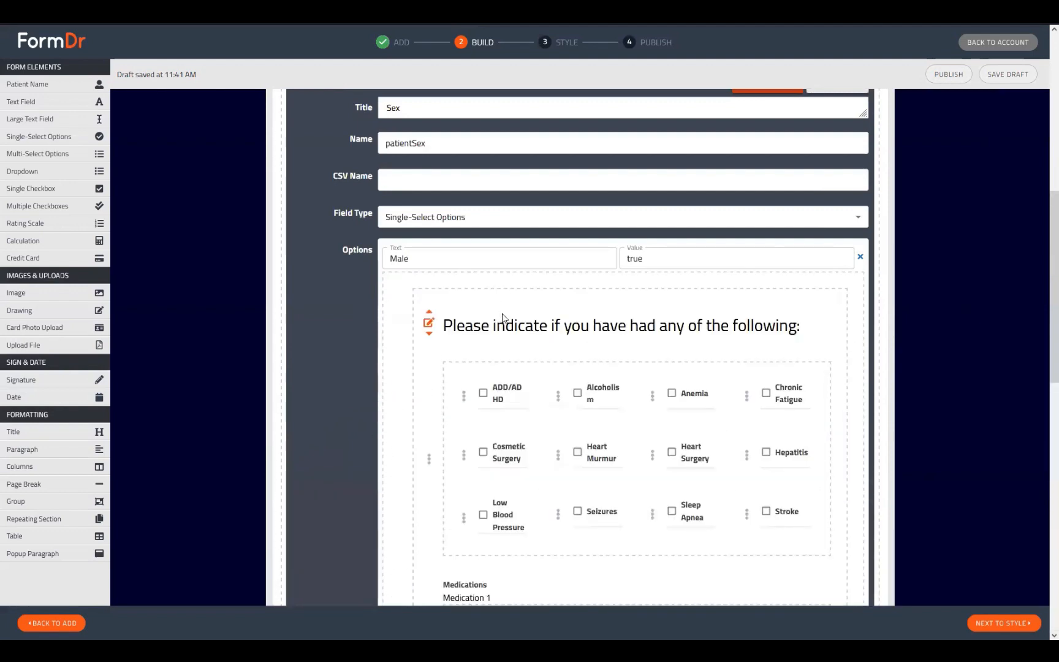
scroll(502, 317, down, 12)
scroll(509, 300, up, 4)
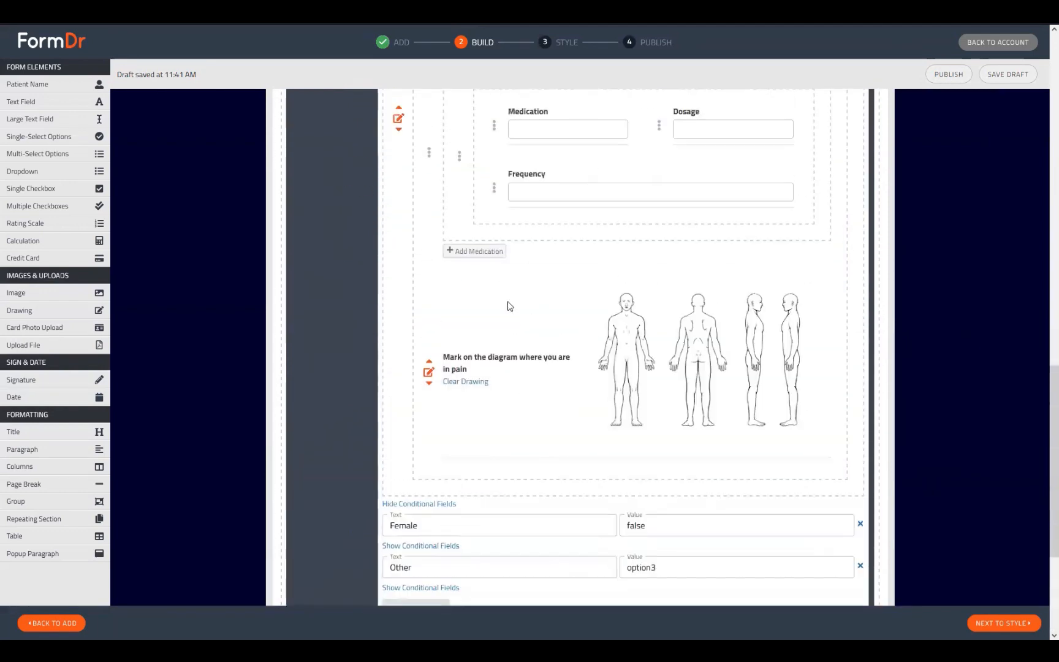
scroll(484, 328, down, 4)
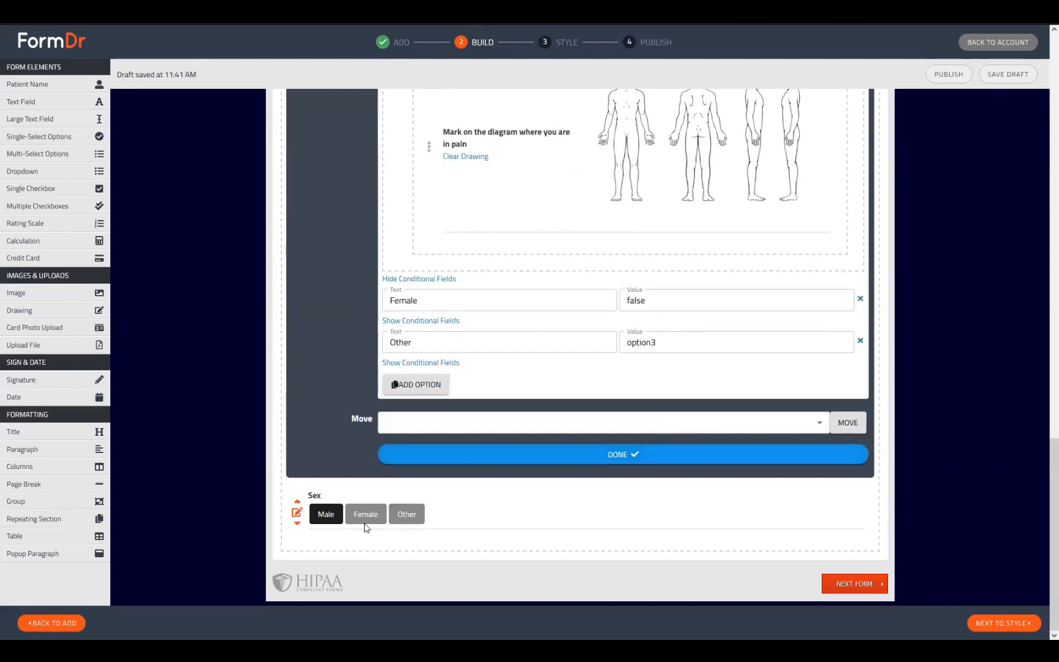
click(420, 321)
click(562, 538)
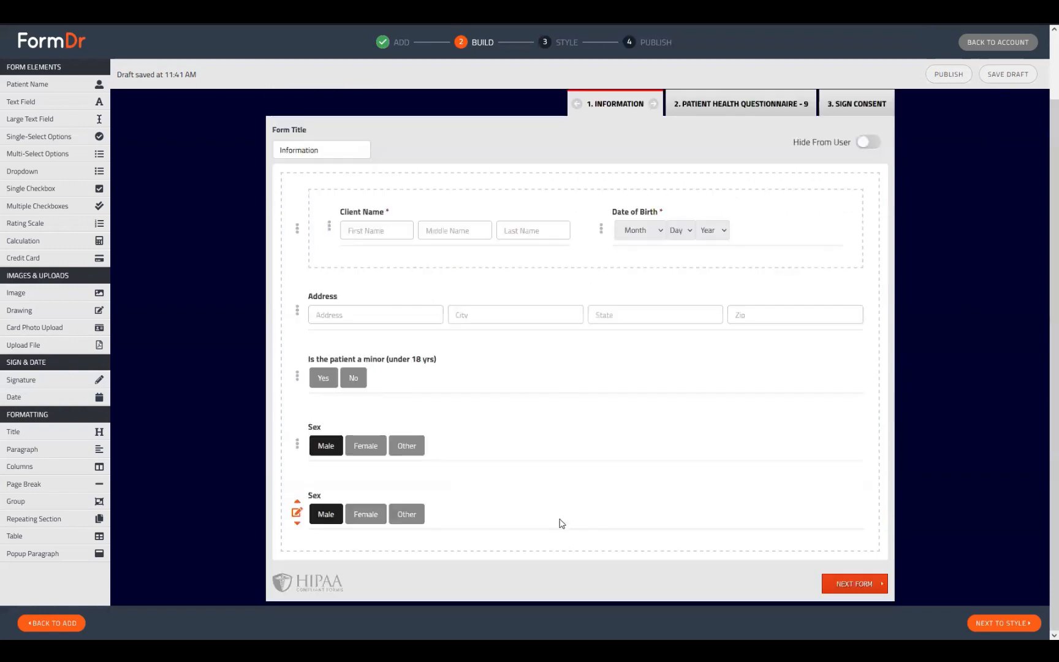
Move a standalone Sex field below the group in the patient minor field's No conditional area, and collapse that area
click(297, 376)
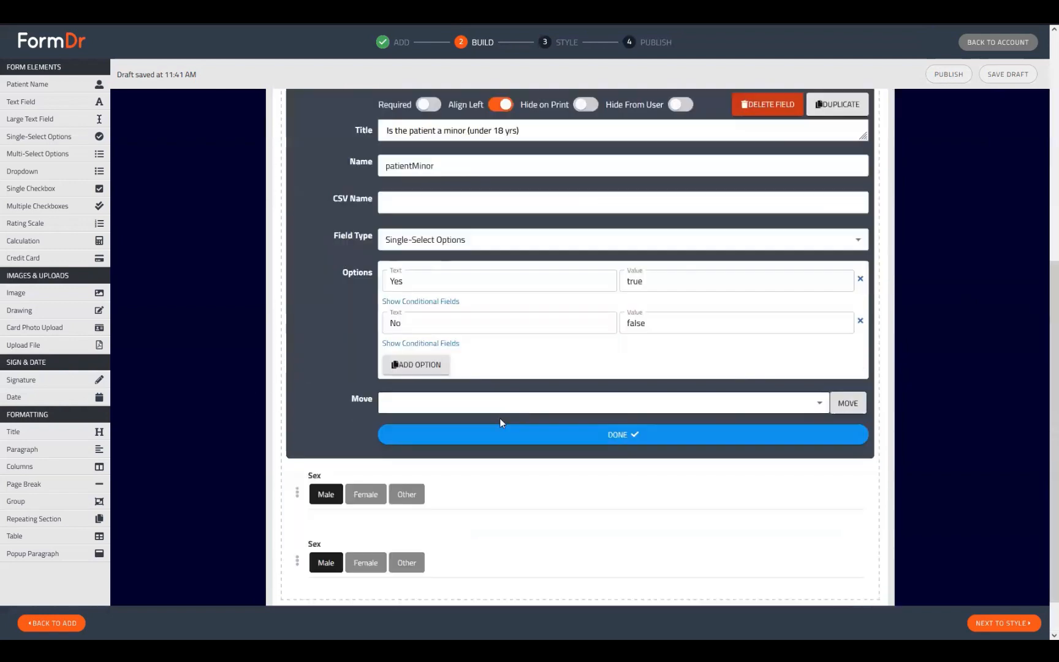
click(420, 294)
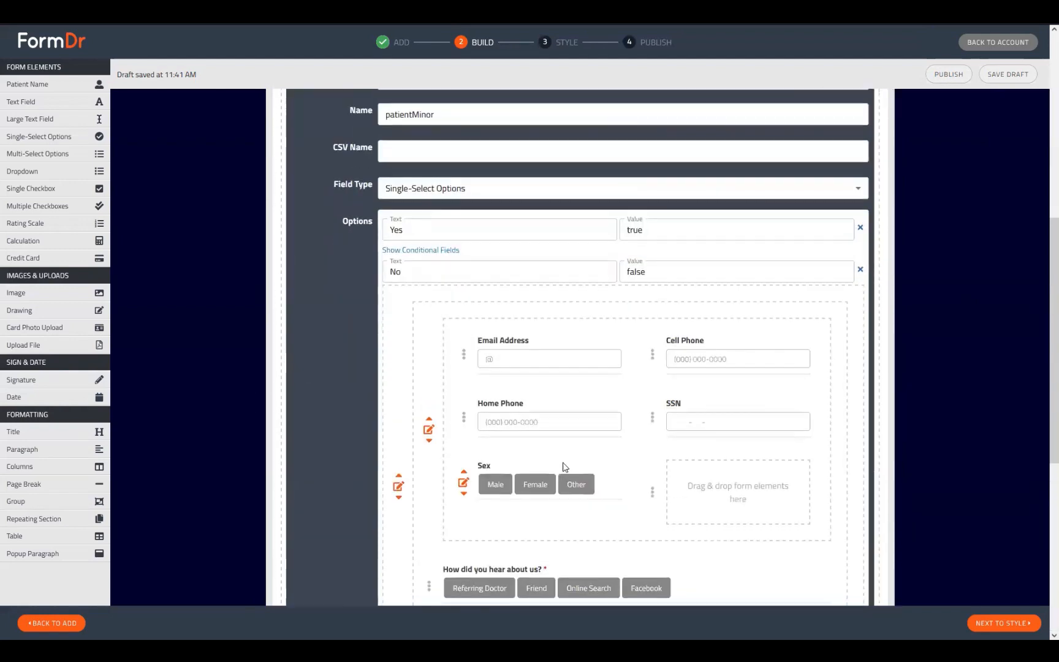
scroll(461, 439, down, 5)
drag(467, 493, 546, 356)
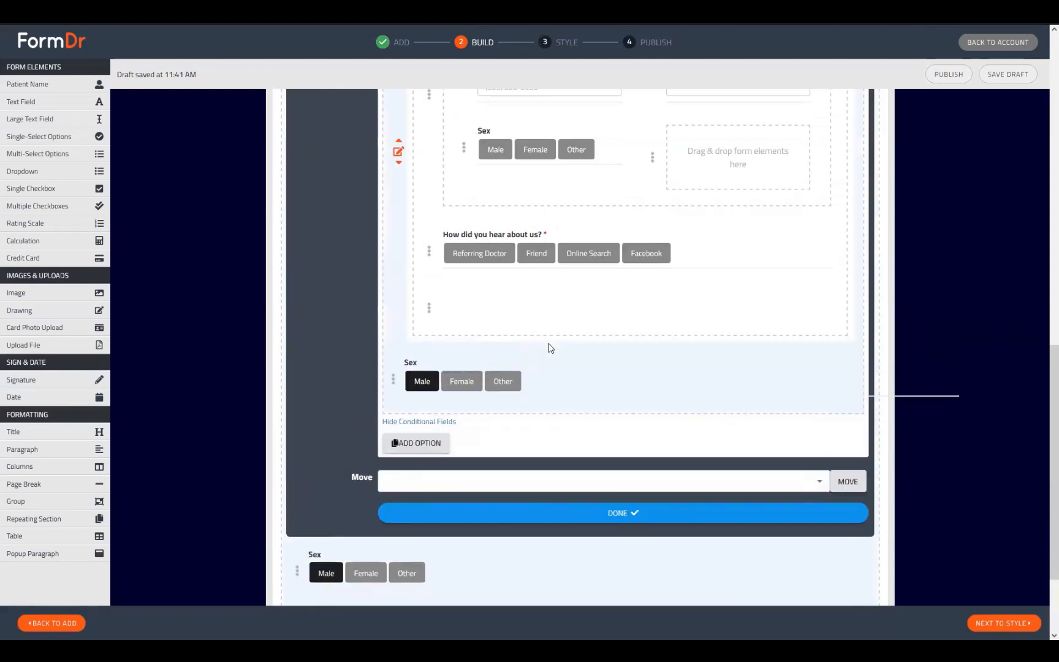
click(419, 432)
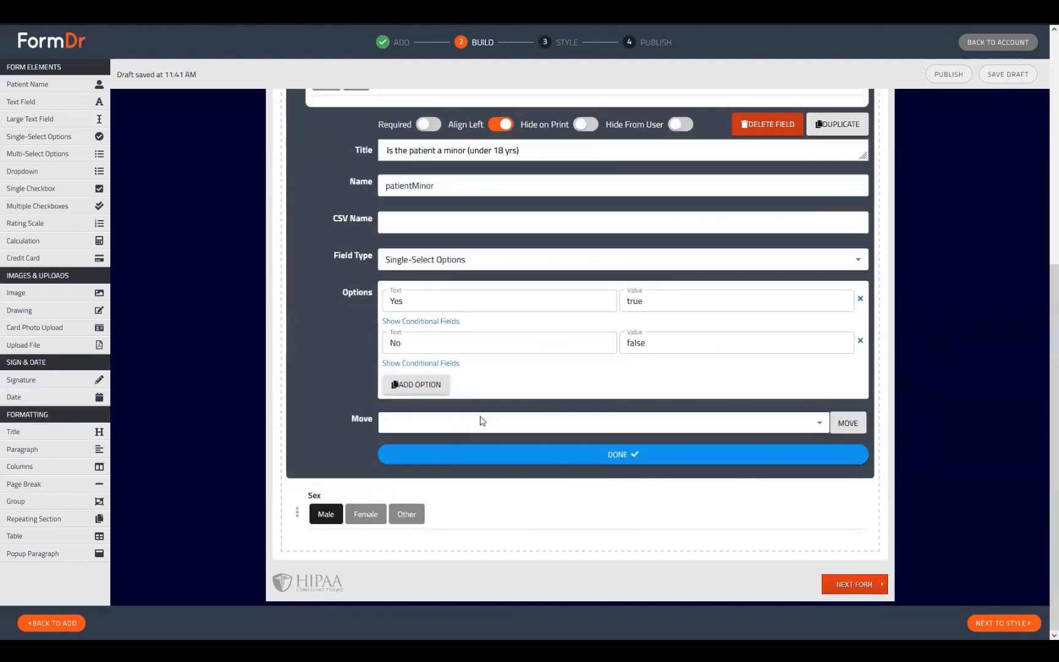
Move the remaining standalone Sex field below the group in the patient minor field's Yes conditional area
click(439, 321)
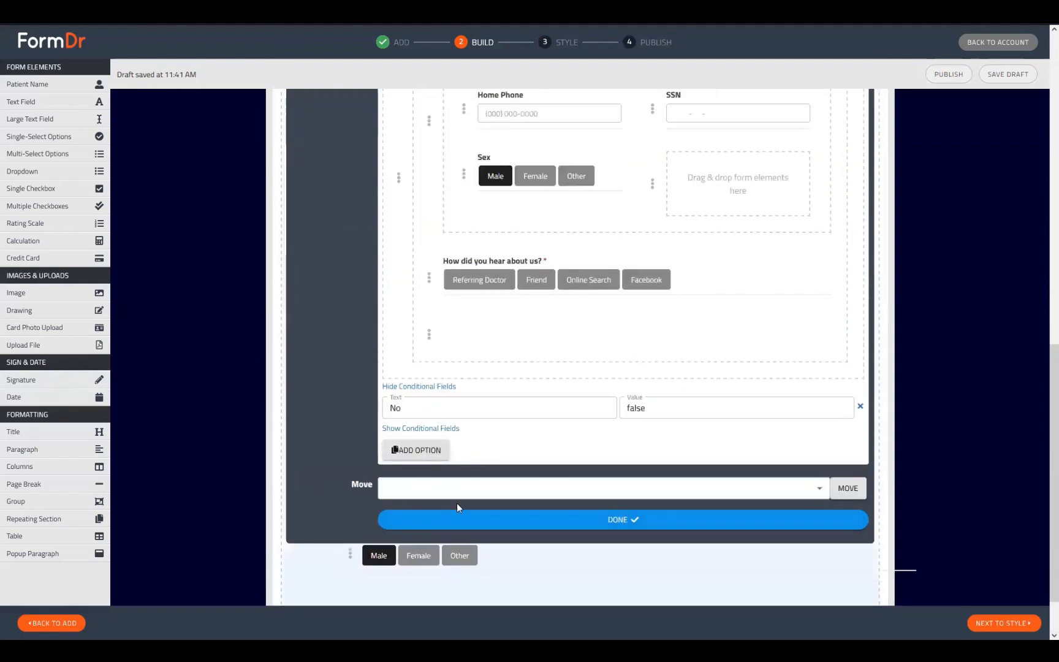
drag(350, 554, 479, 377)
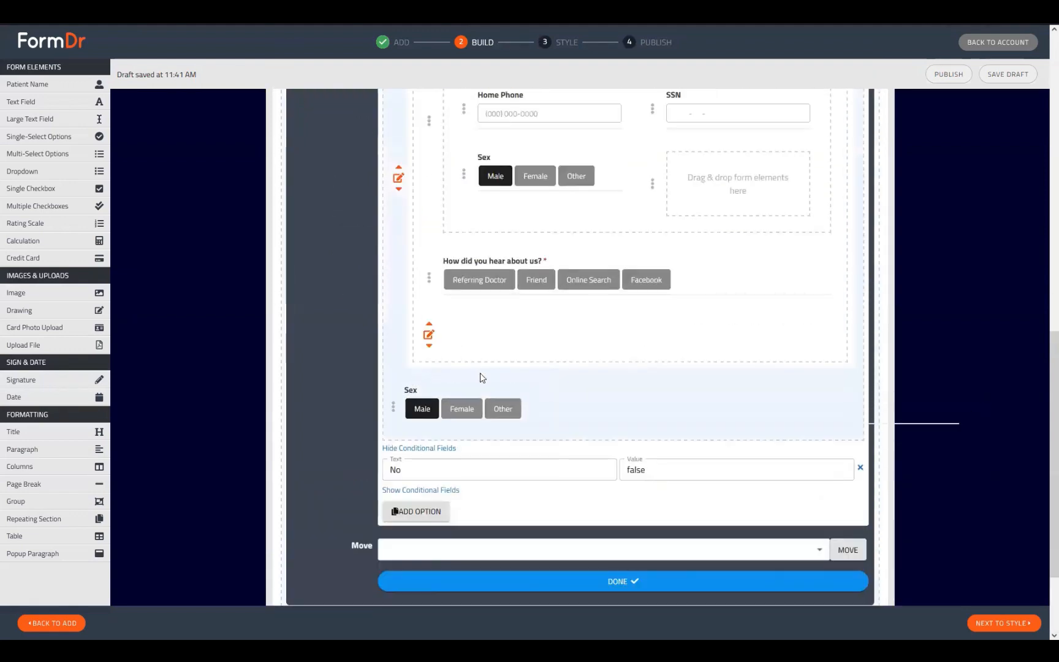
scroll(481, 377, up, 2)
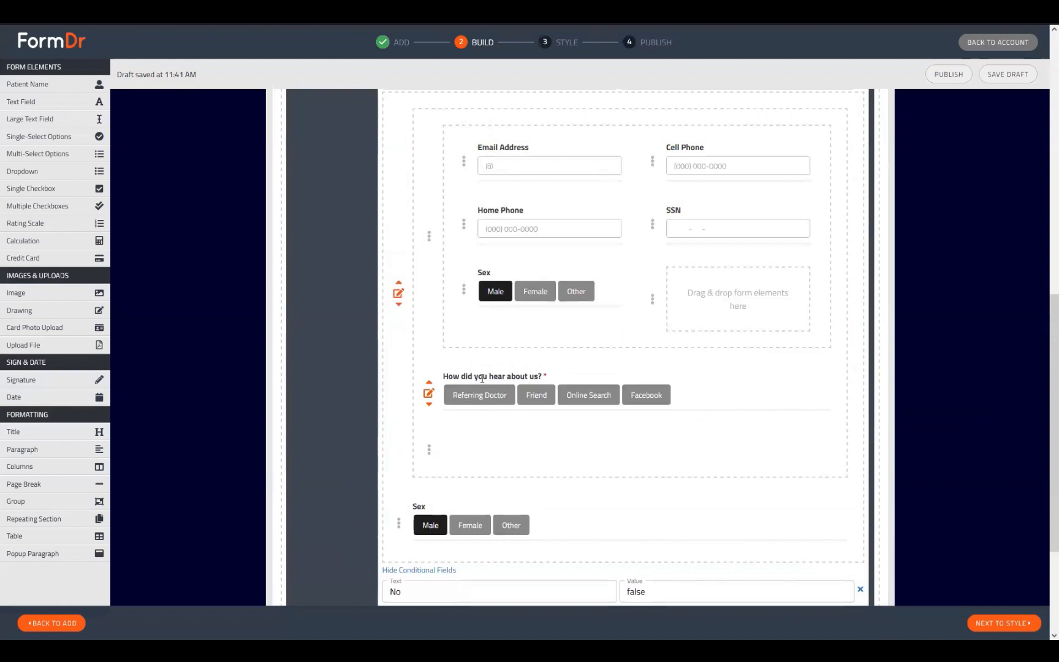
scroll(459, 381, down, 3)
scroll(459, 381, up, 5)
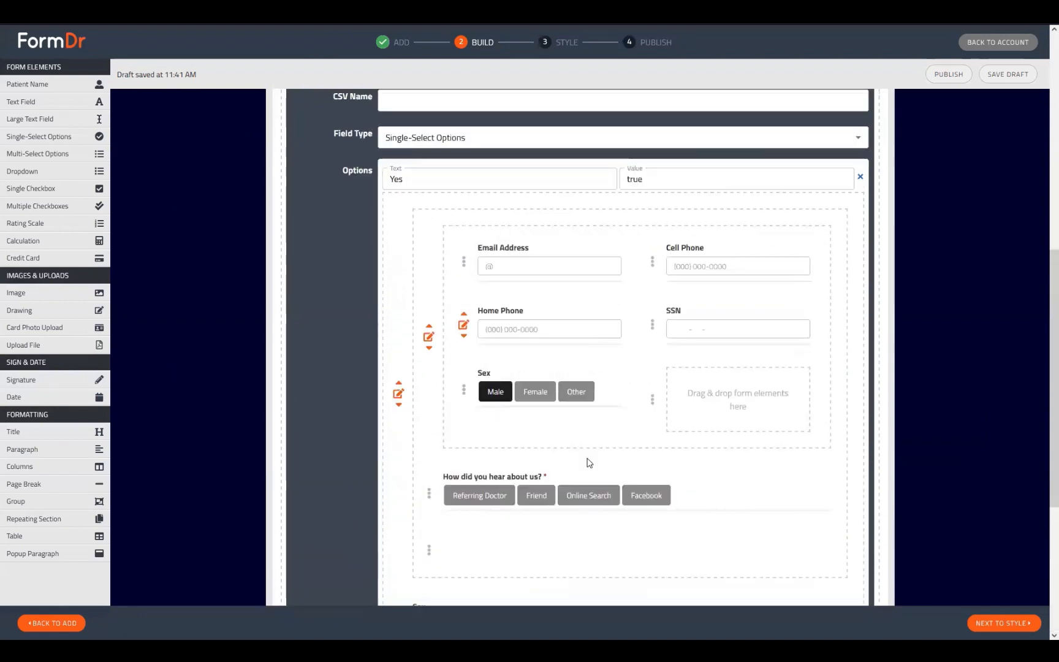
scroll(501, 373, down, 3)
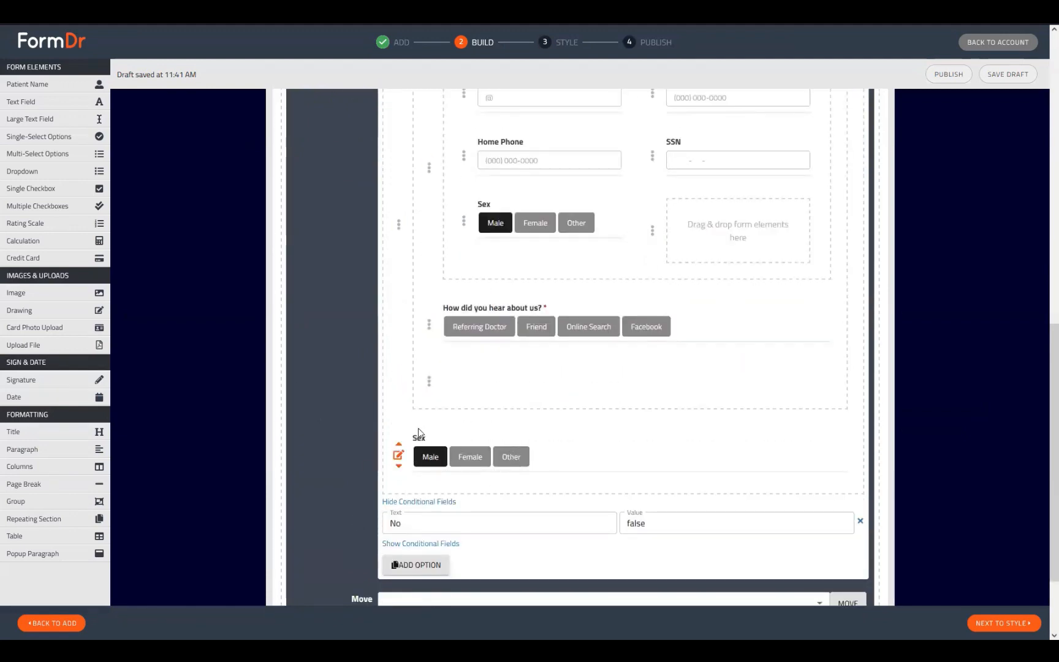
scroll(423, 429, up, 4)
scroll(455, 390, up, 2)
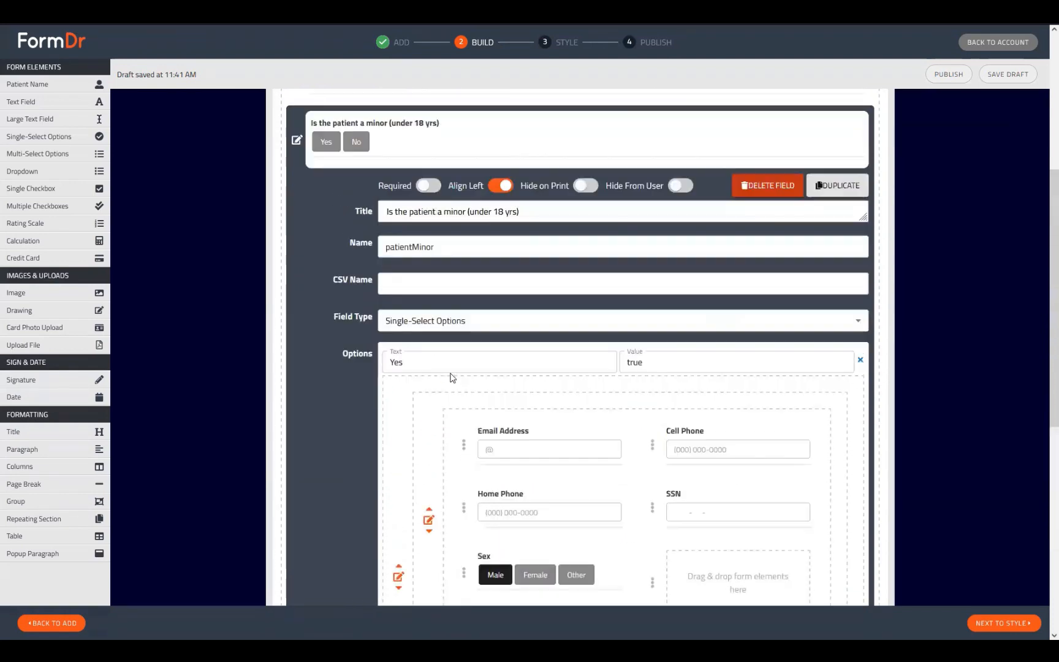
Show the No option's conditional fields and examine the settings of the standalone Sex field there
scroll(449, 378, down, 4)
scroll(422, 514, down, 3)
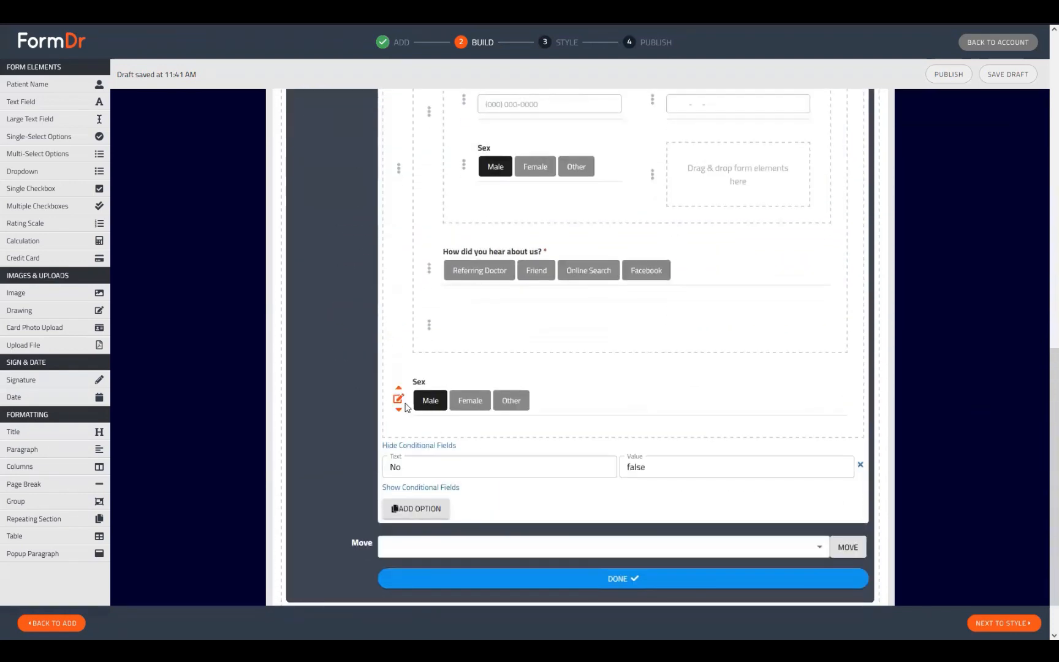
click(397, 401)
click(399, 401)
click(420, 486)
scroll(481, 470, down, 6)
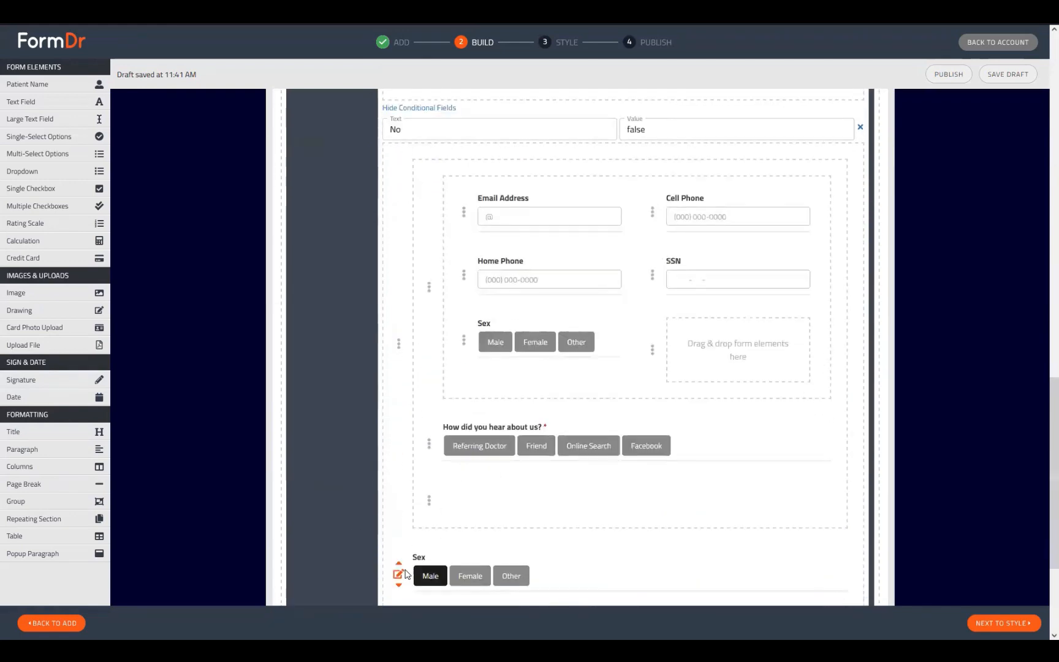
click(398, 574)
scroll(539, 513, down, 5)
scroll(735, 441, down, 2)
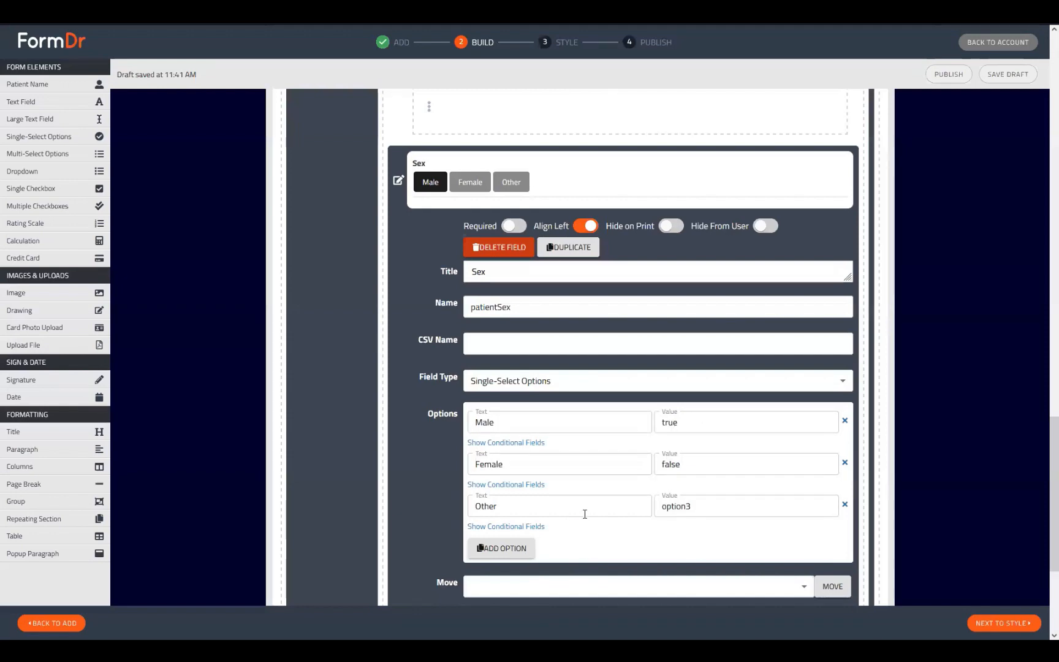
Examine the settings of the standalone Sex field under the Yes option, and finish editing the patient minor field
scroll(588, 504, up, 5)
scroll(596, 499, up, 12)
scroll(515, 483, down, 3)
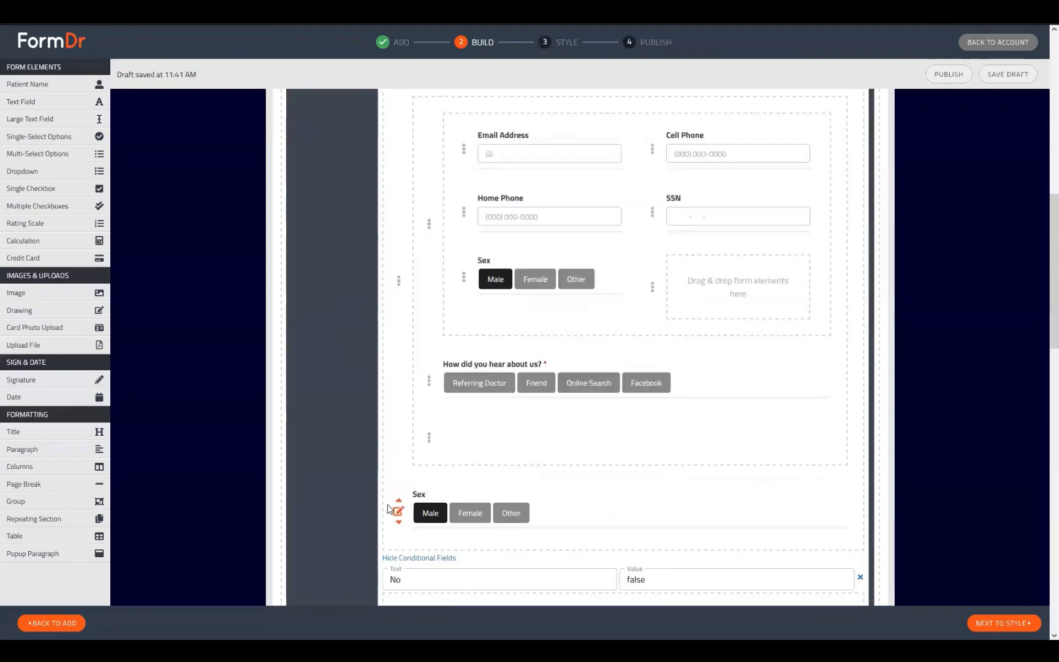
click(398, 514)
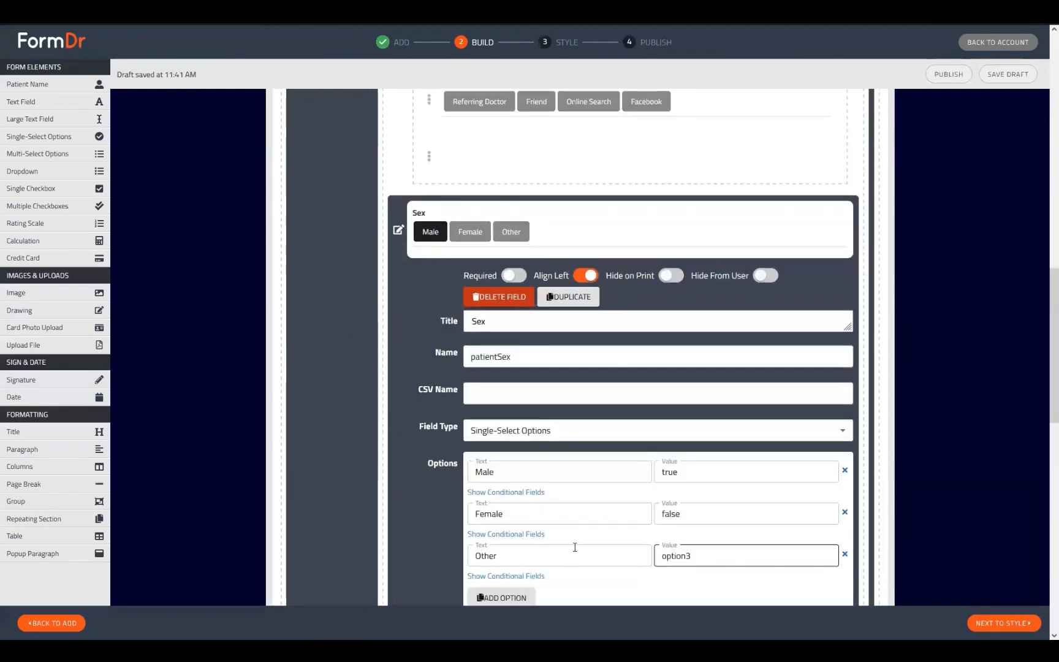
click(399, 232)
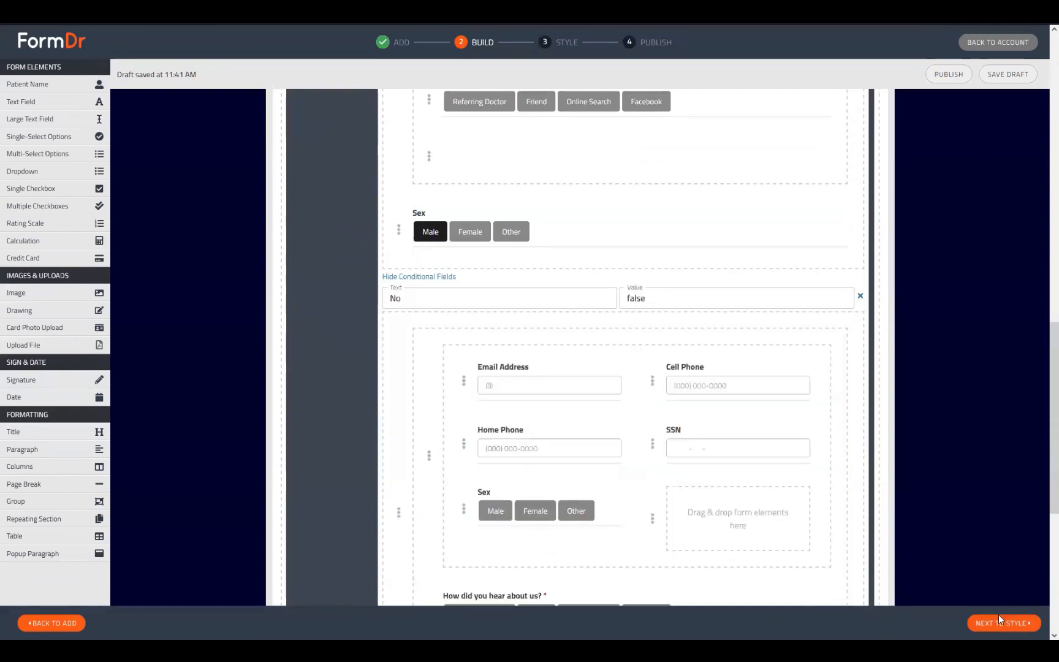
scroll(571, 544, down, 5)
click(572, 544)
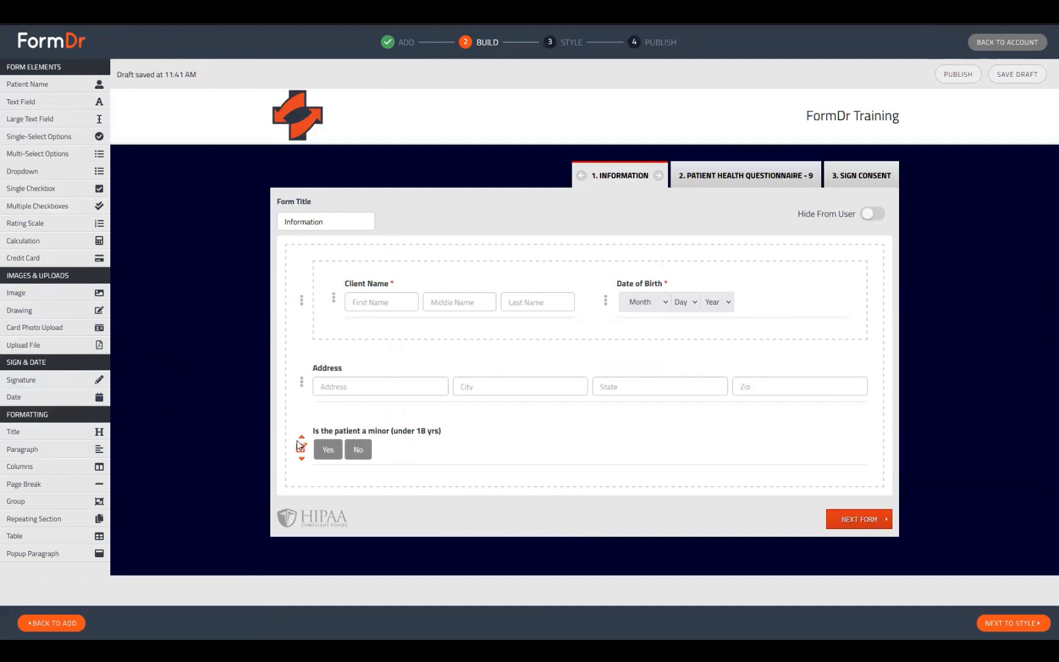
Go to the Style stage and test the form with patient minor set to Yes and Sex set to Male, reviewing the conditional sections
click(1042, 623)
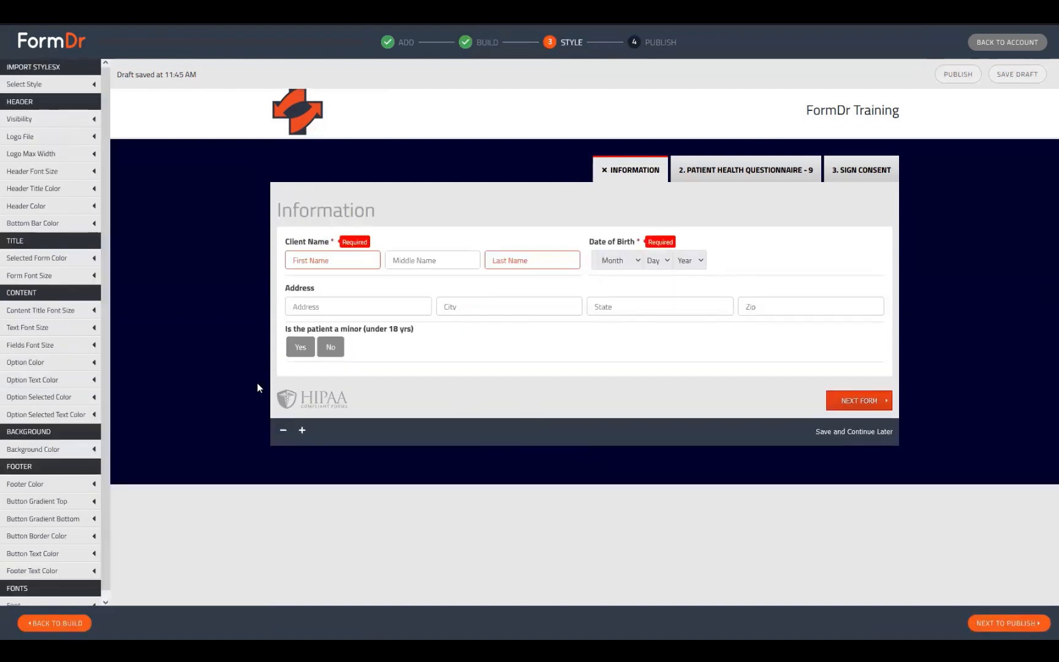
click(300, 347)
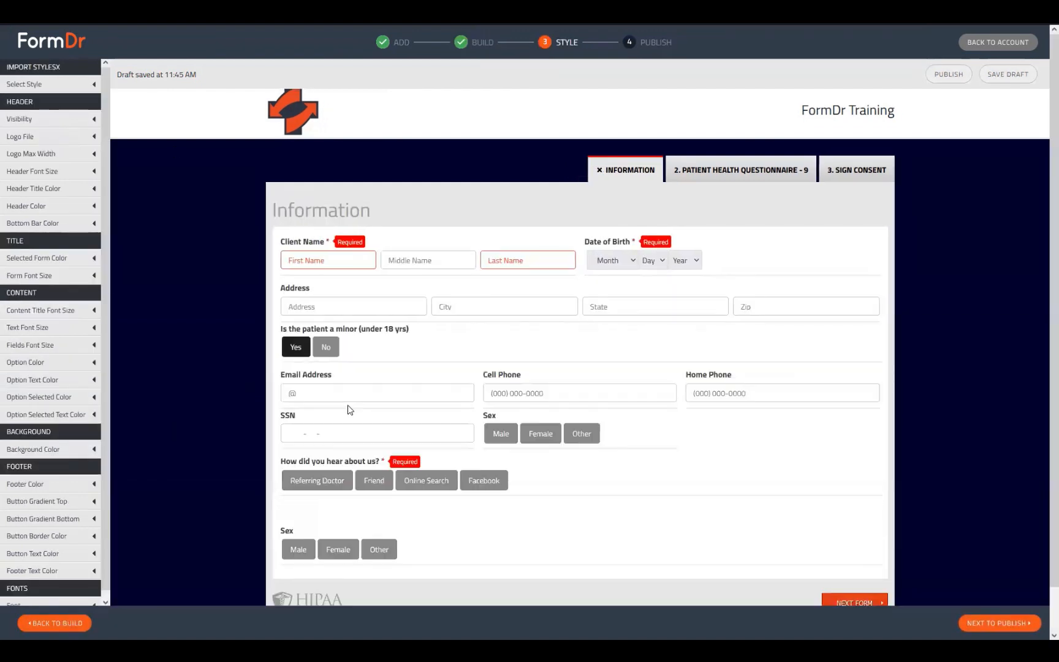
scroll(355, 390, down, 1)
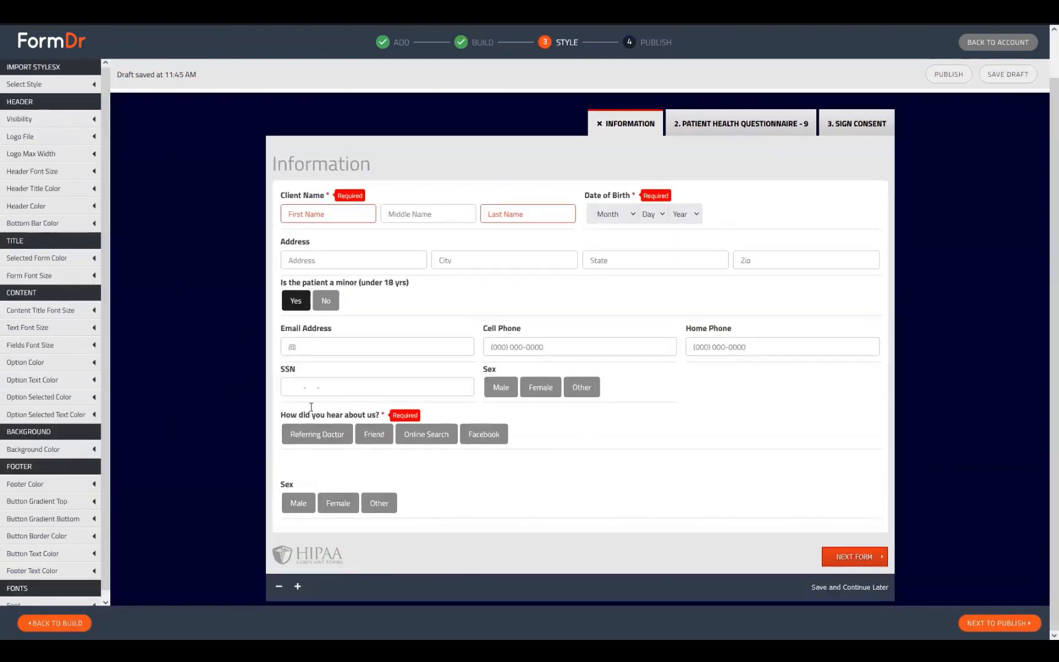
click(492, 388)
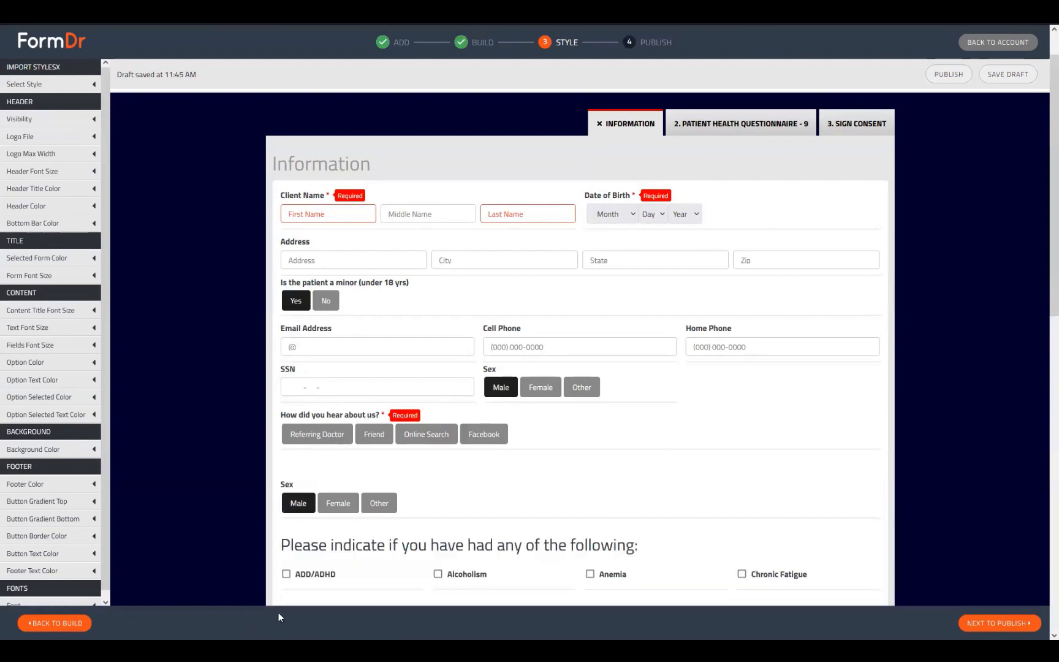
scroll(572, 386, down, 10)
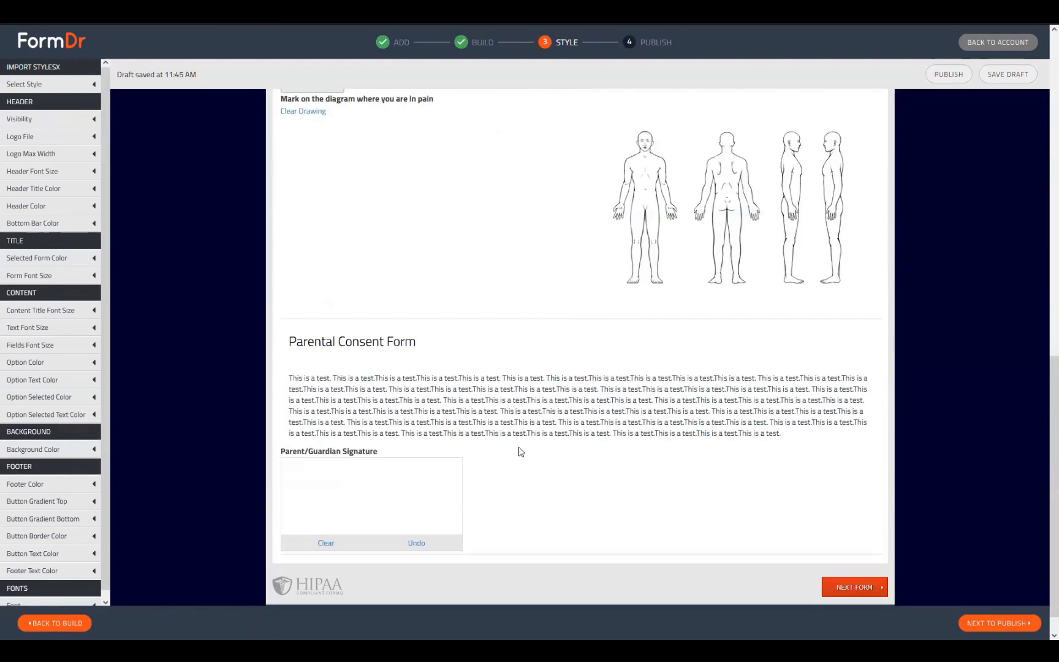
scroll(518, 451, up, 5)
scroll(433, 414, down, 6)
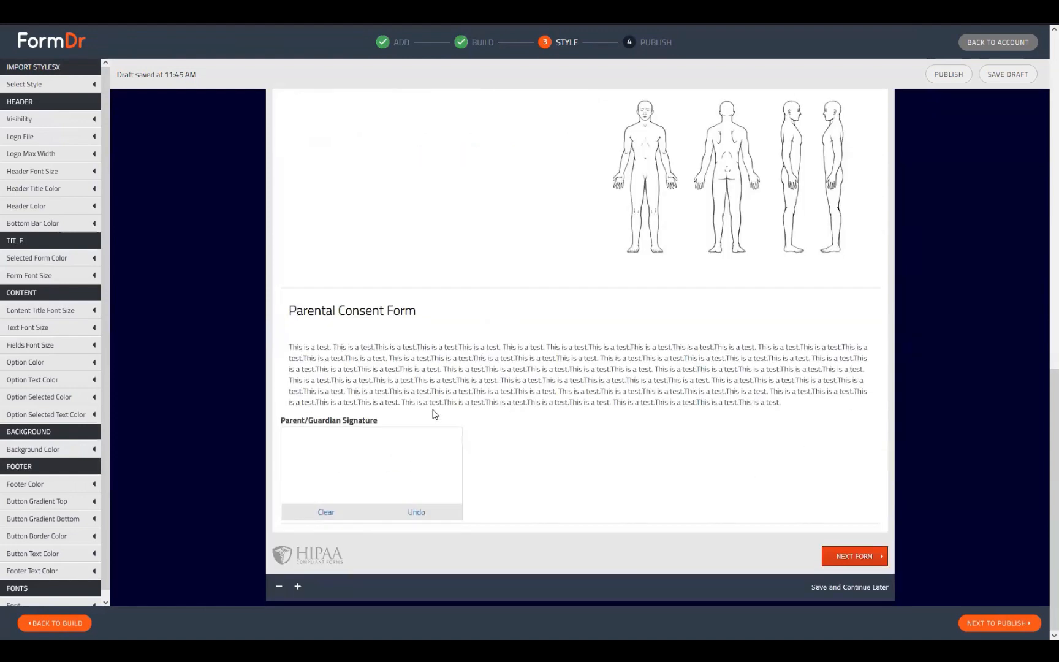
scroll(378, 402, up, 6)
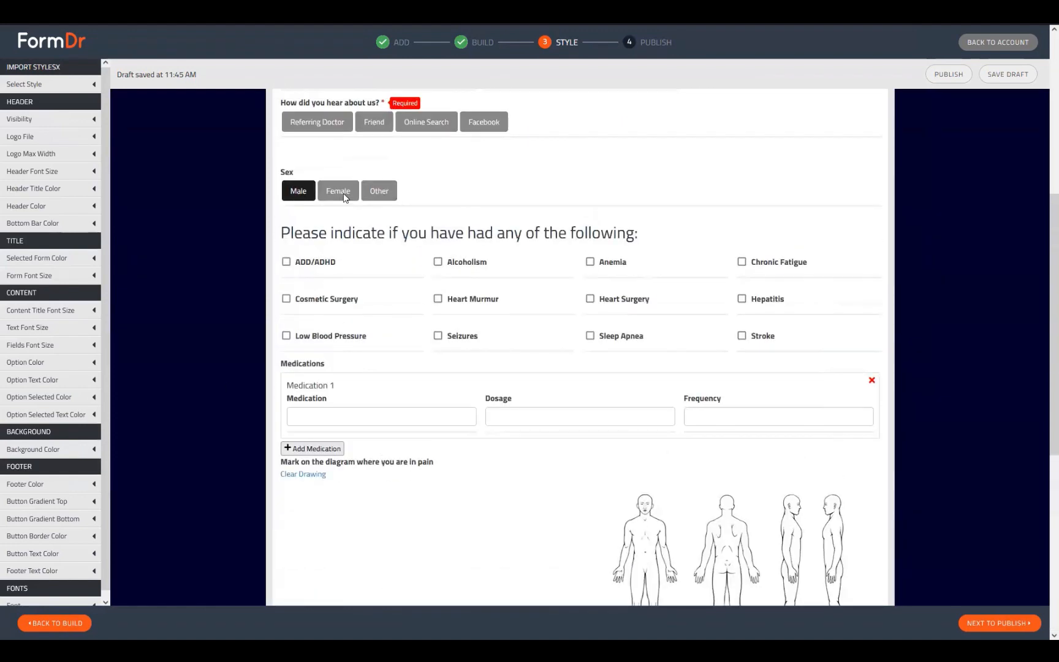
Set the standalone Sex field to Female and review the conditional sections down to the parental consent signature
click(344, 193)
scroll(506, 371, down, 5)
scroll(279, 374, down, 2)
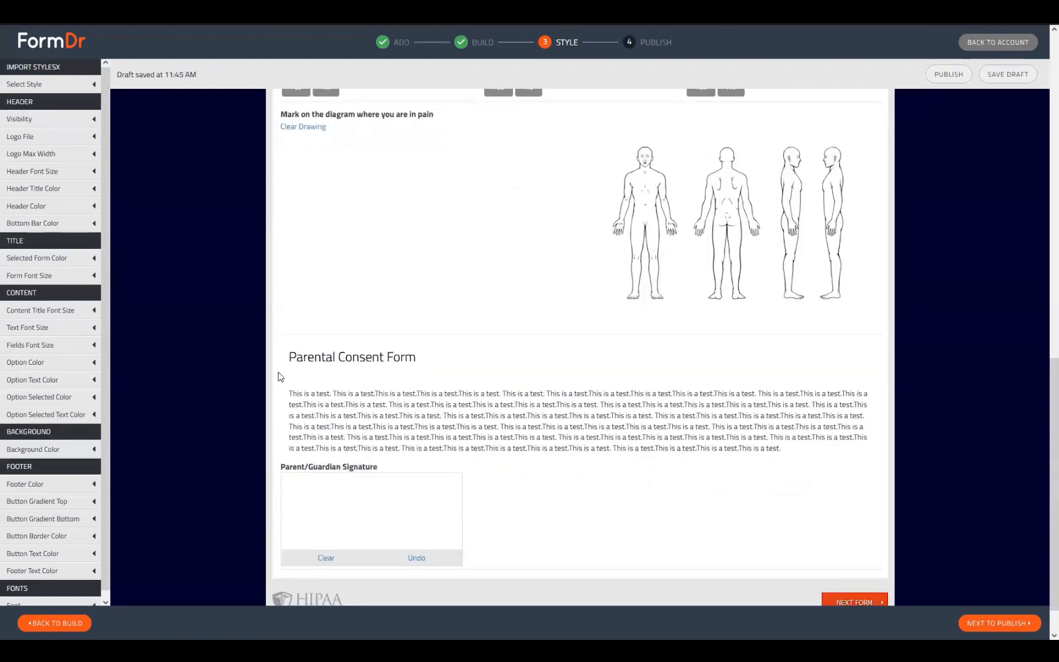
scroll(503, 421, up, 4)
scroll(551, 417, down, 5)
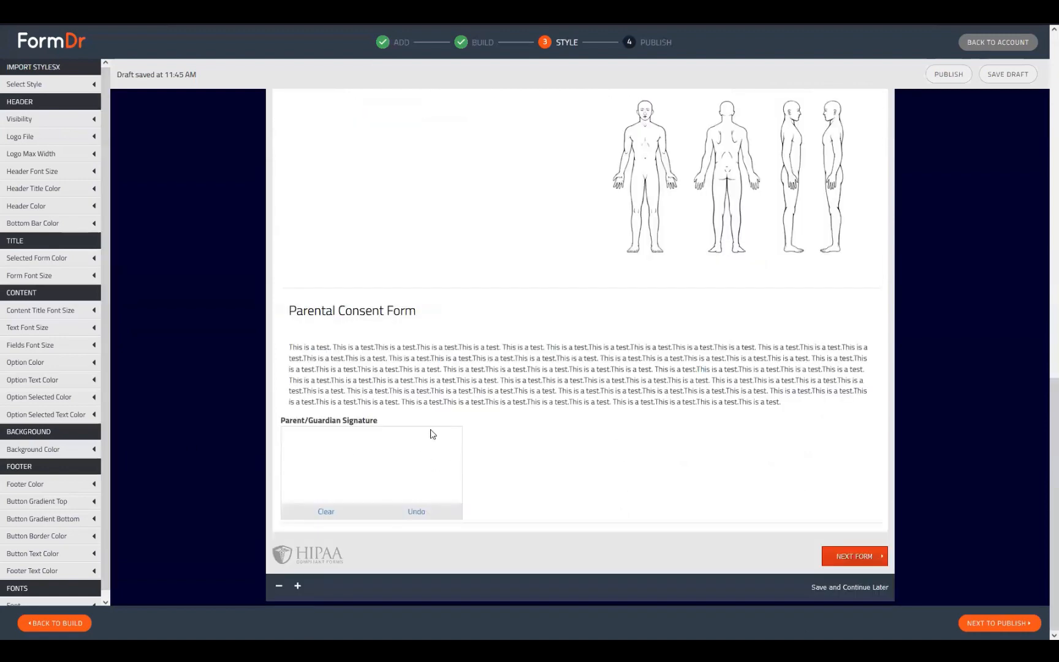
scroll(430, 433, up, 7)
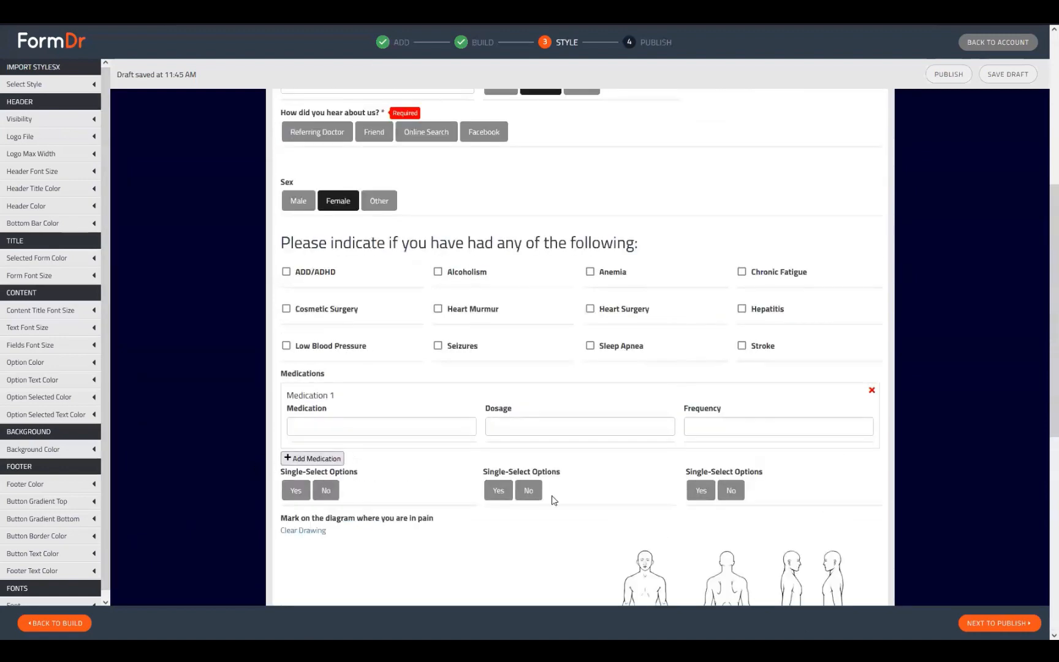
Set the standalone Sex field to Other and review the conditional sections below it
click(378, 201)
scroll(315, 227, down, 4)
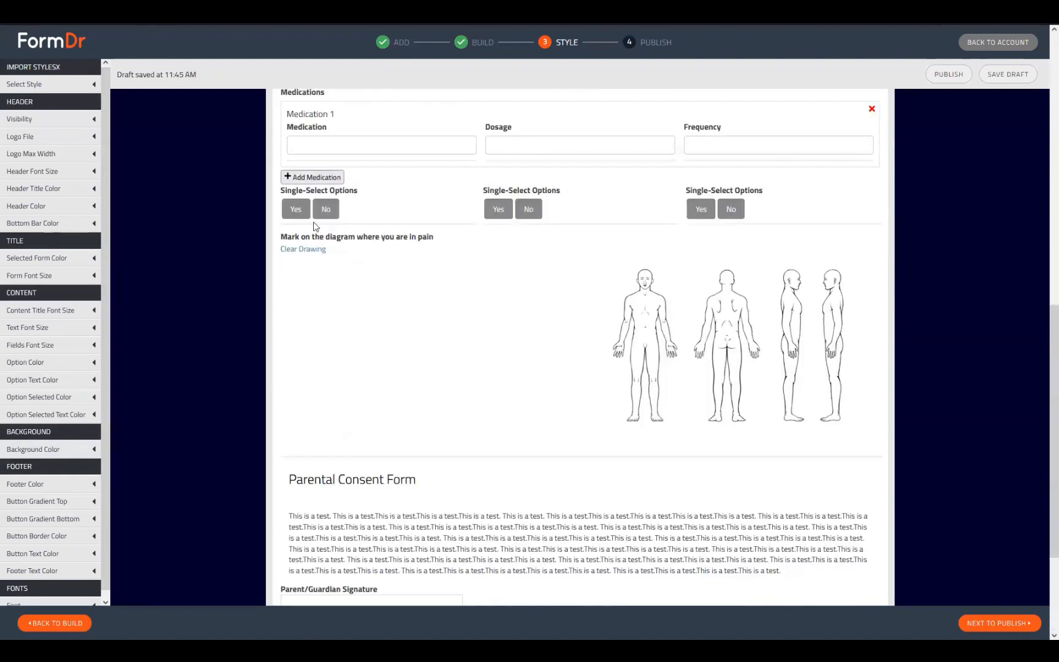
scroll(326, 472, down, 3)
scroll(433, 385, up, 8)
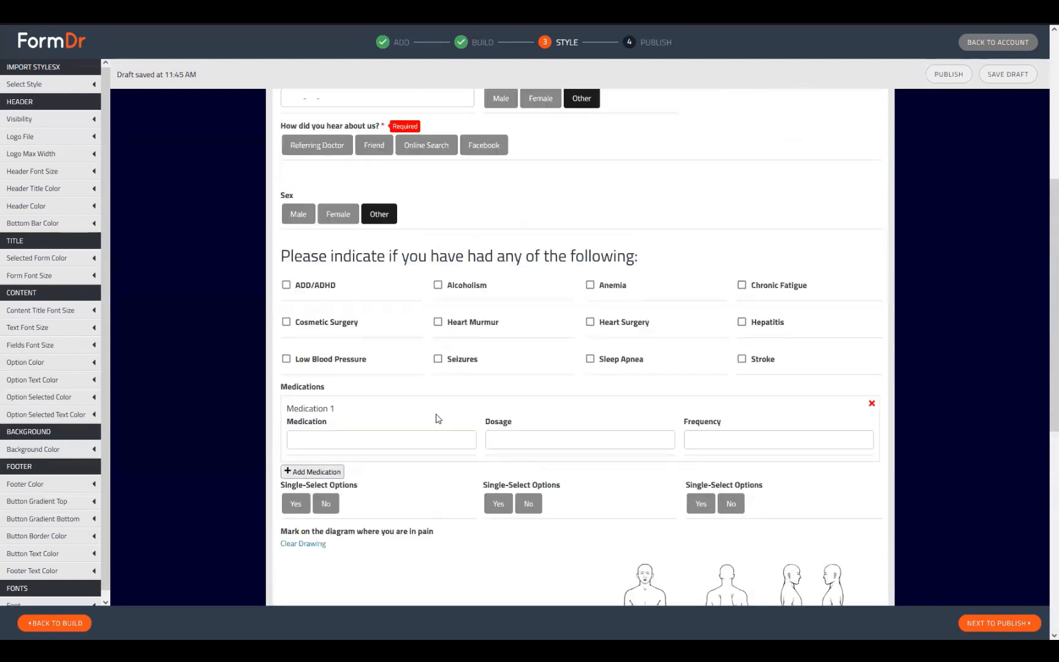
scroll(508, 294, up, 2)
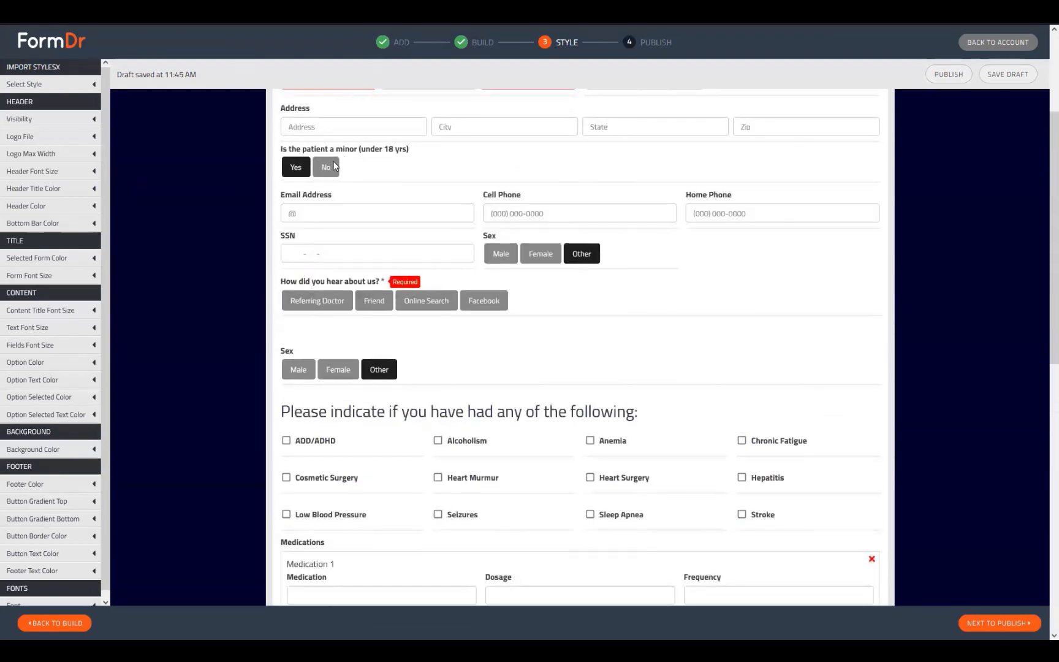
Test the form with patient minor set to No, choose Male in the contact details' Sex field, and switch patient minor back to Yes
click(333, 166)
scroll(221, 203, down, 3)
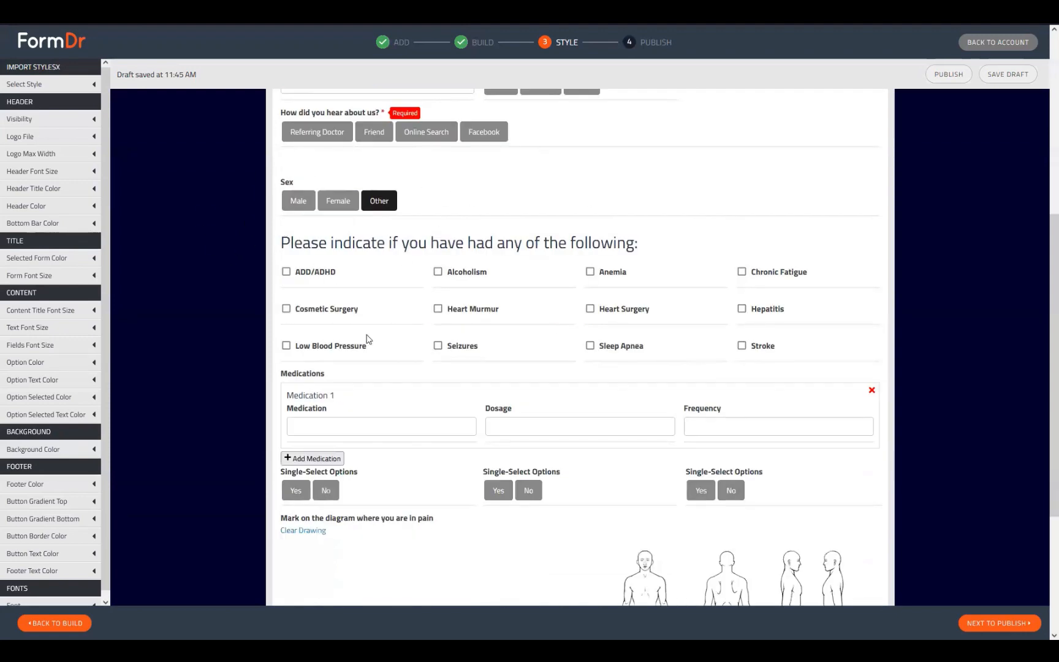
scroll(243, 405, down, 4)
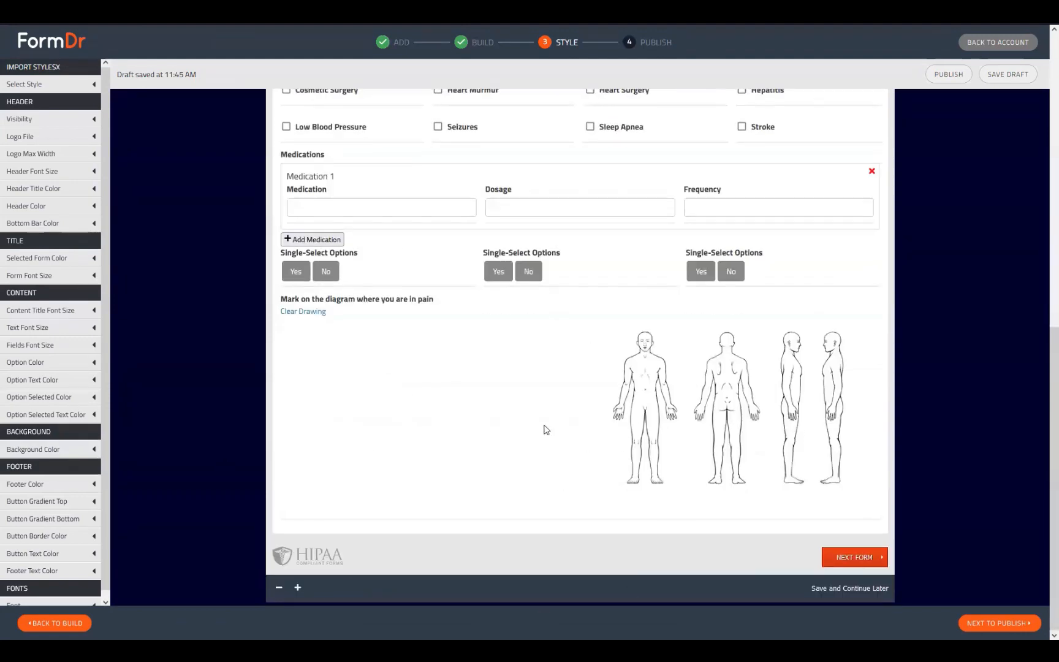
scroll(345, 414, up, 4)
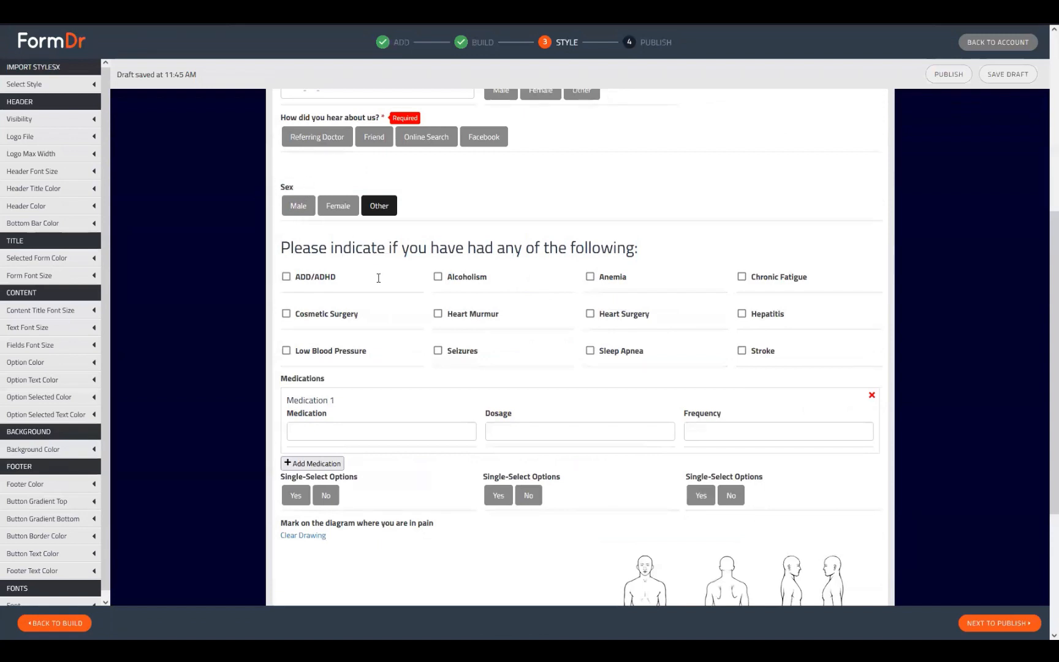
scroll(378, 278, up, 4)
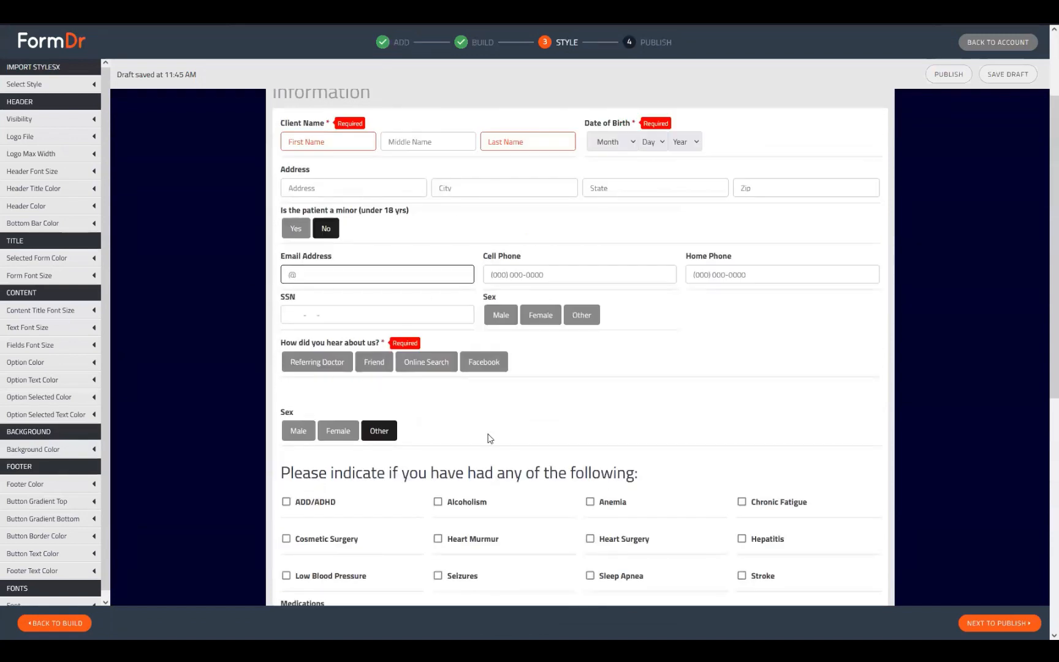
click(512, 321)
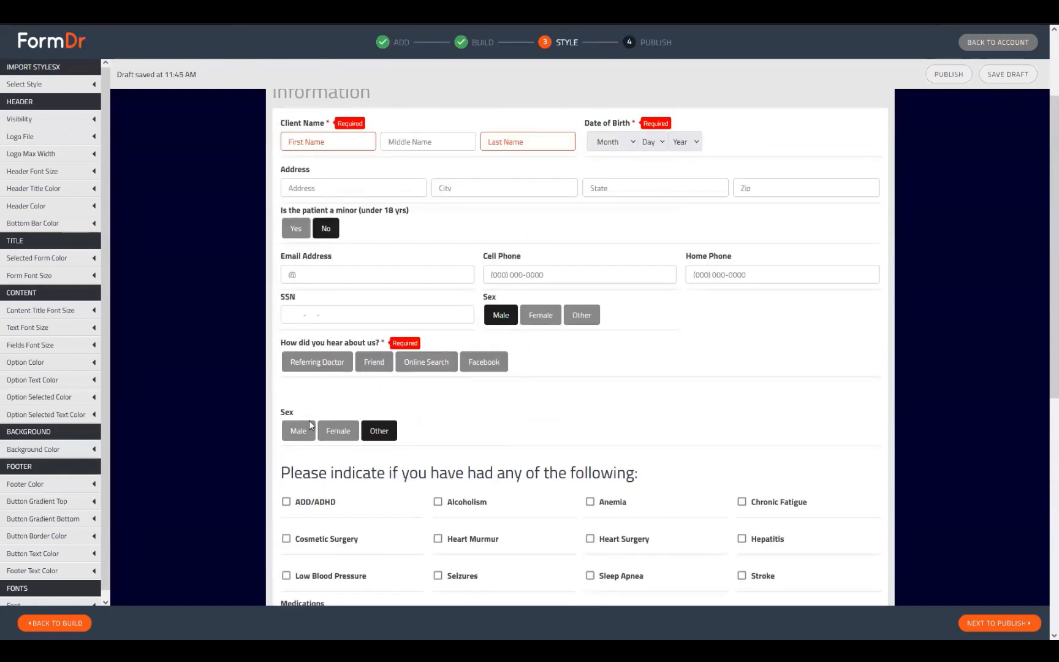
click(297, 220)
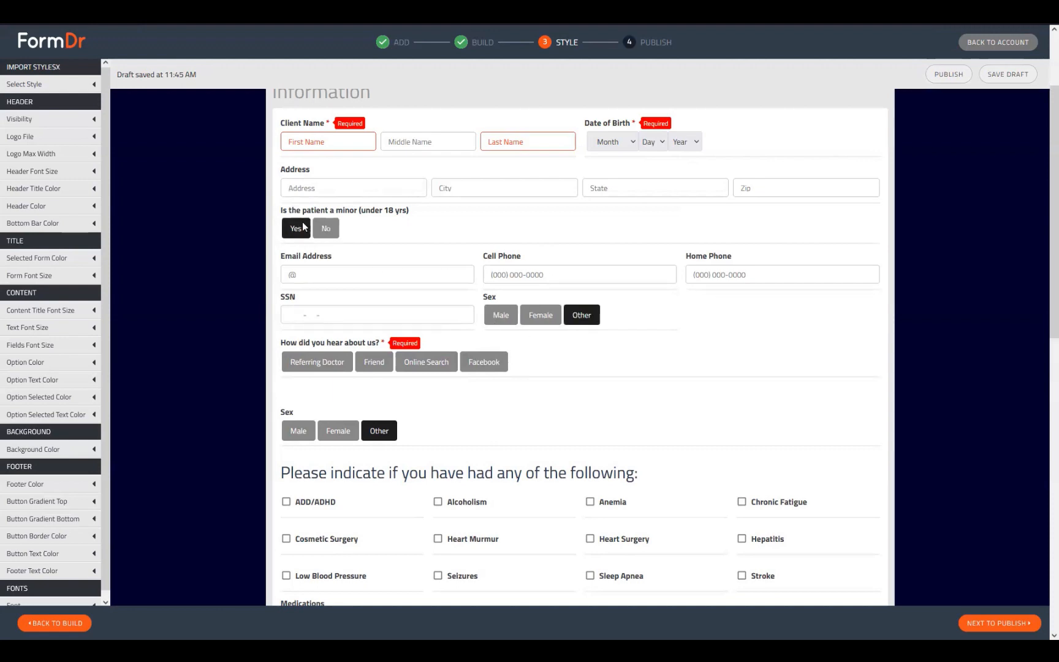
Return to the Build stage and check the Name of the contact details' Sex field under patientMinor's Yes option
click(69, 624)
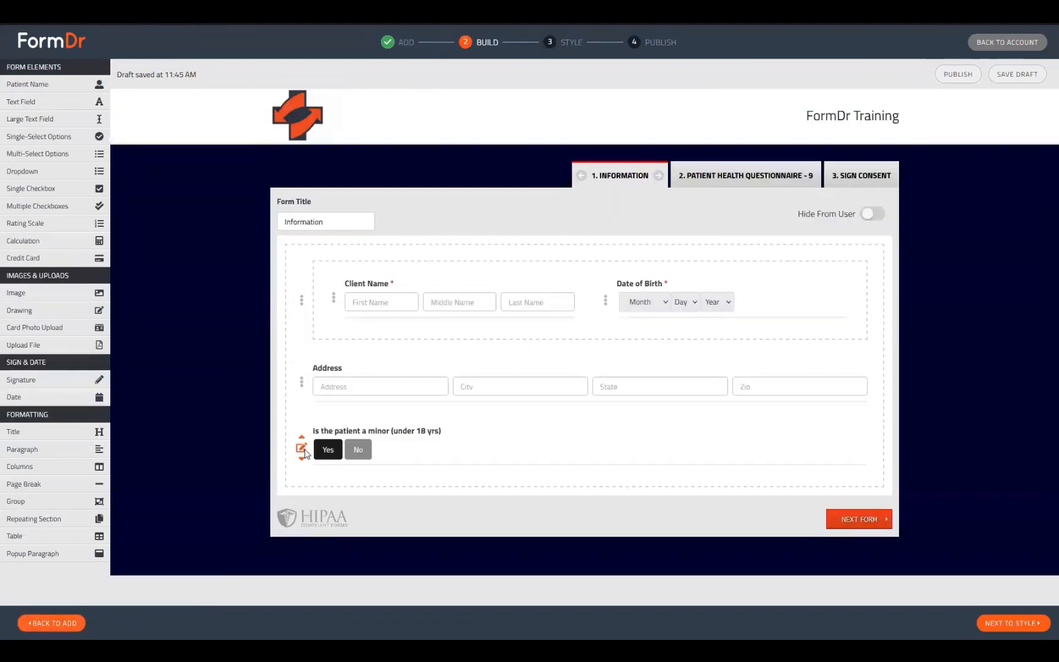
click(300, 448)
scroll(543, 358, down, 4)
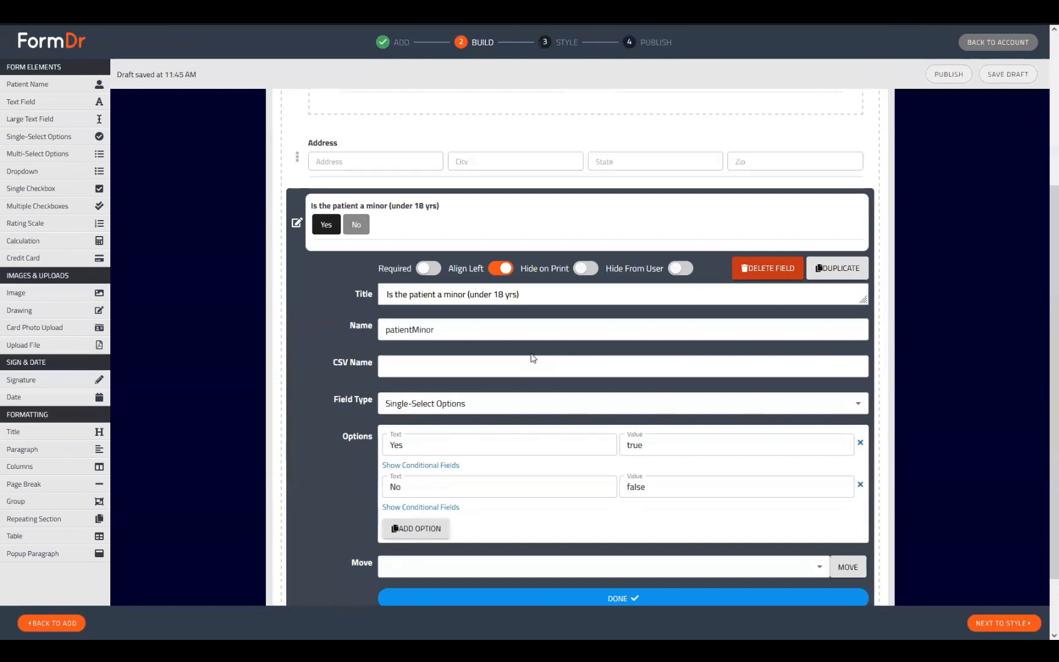
click(452, 465)
scroll(555, 418, down, 4)
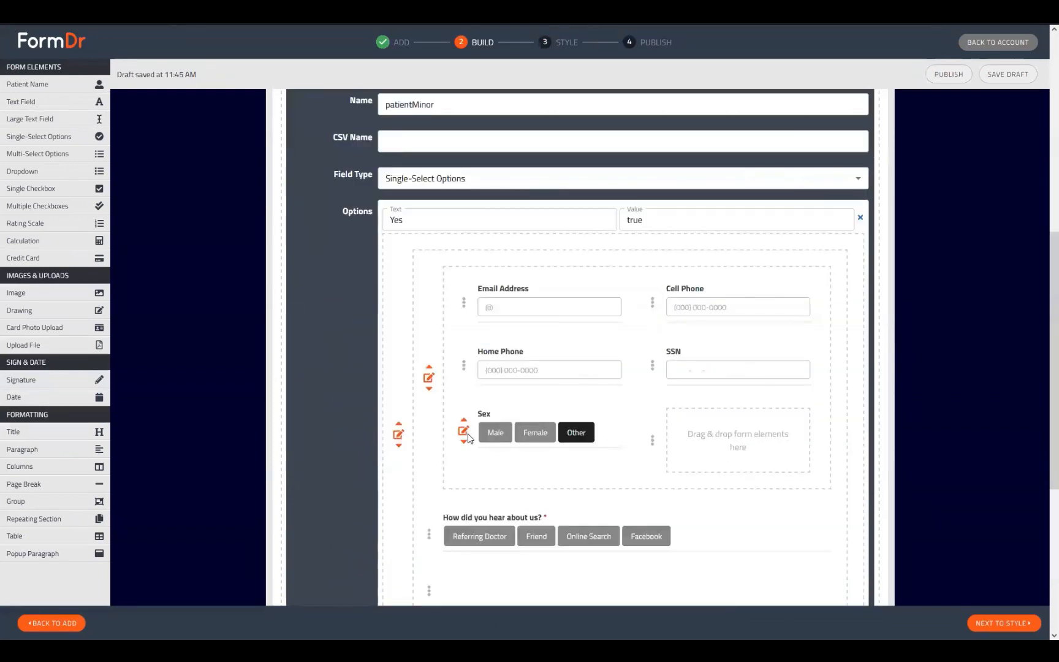
click(463, 431)
scroll(465, 404, down, 1)
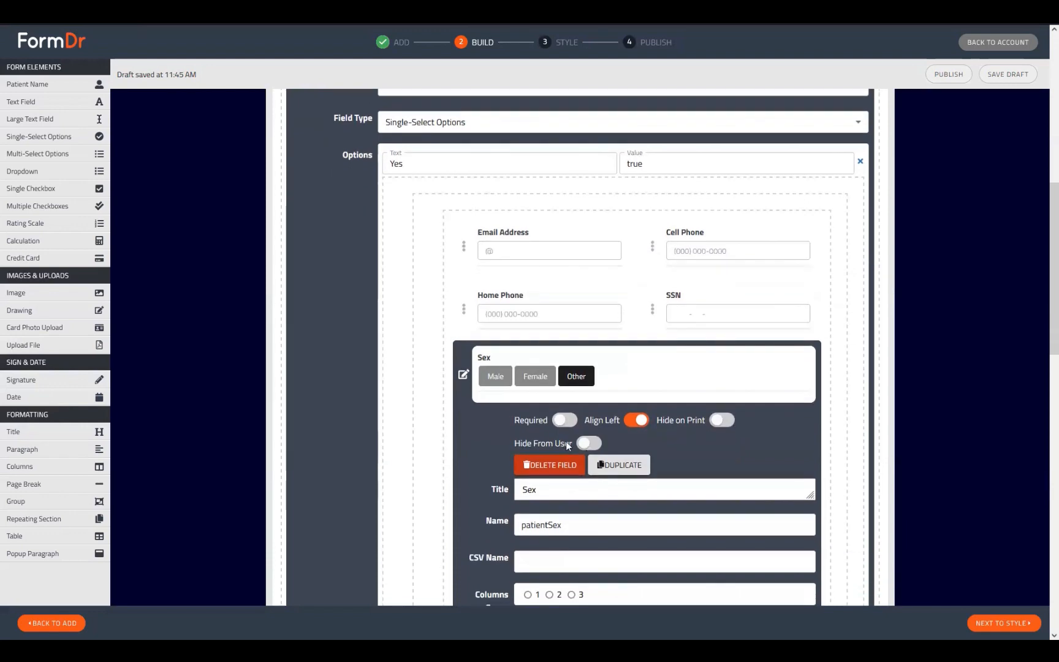
click(463, 376)
Check the Name of the standalone Sex field among the Yes option's conditional fields
scroll(465, 380, down, 4)
click(398, 383)
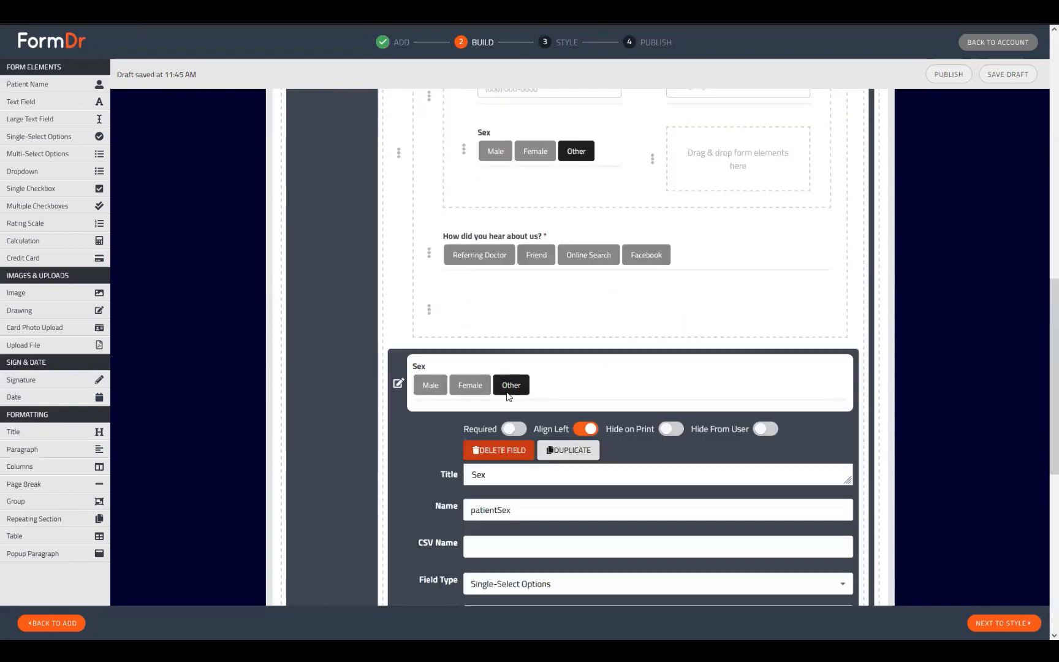
scroll(402, 385, down, 1)
click(399, 329)
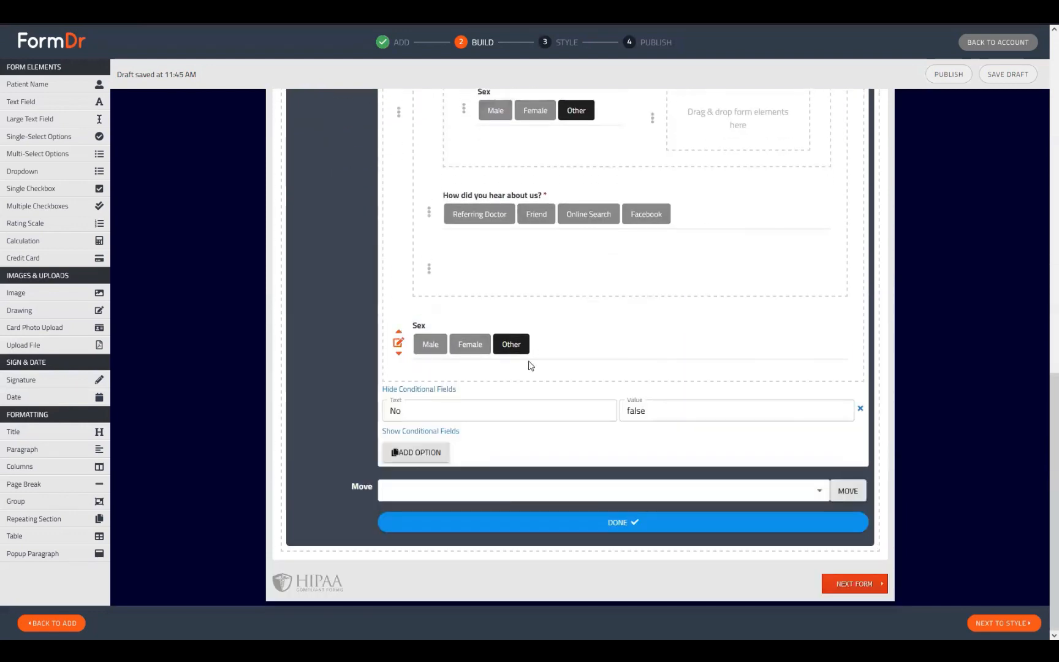
scroll(551, 360, up, 7)
scroll(551, 361, down, 7)
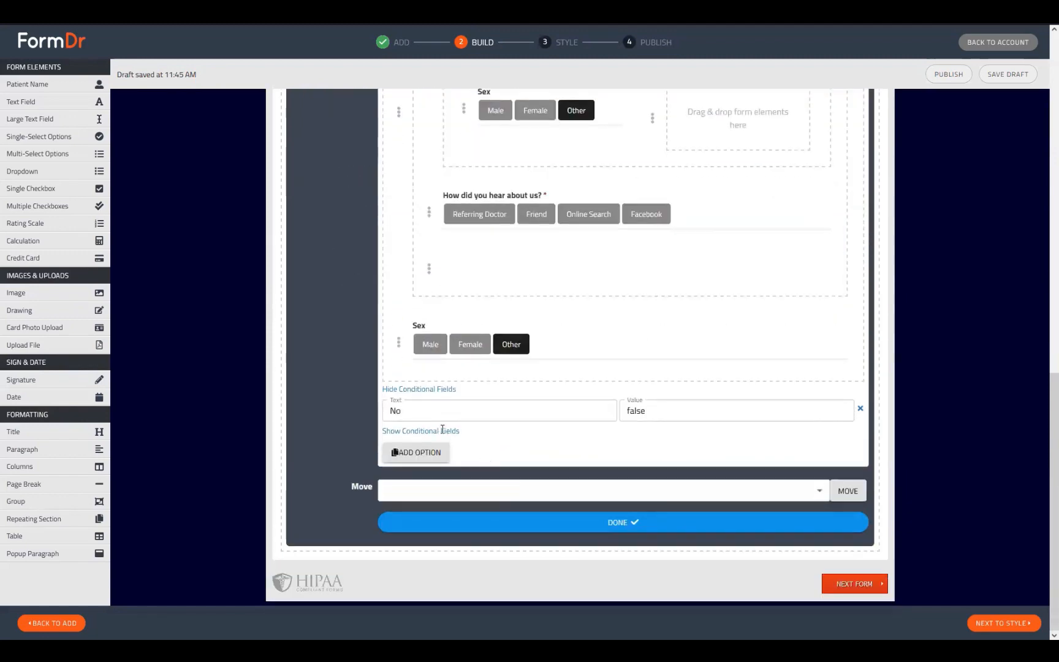
Under patientMinor's No option, set the contact details' Sex field Name to patientSex and finish editing the question
click(442, 430)
scroll(478, 367, down, 4)
click(464, 399)
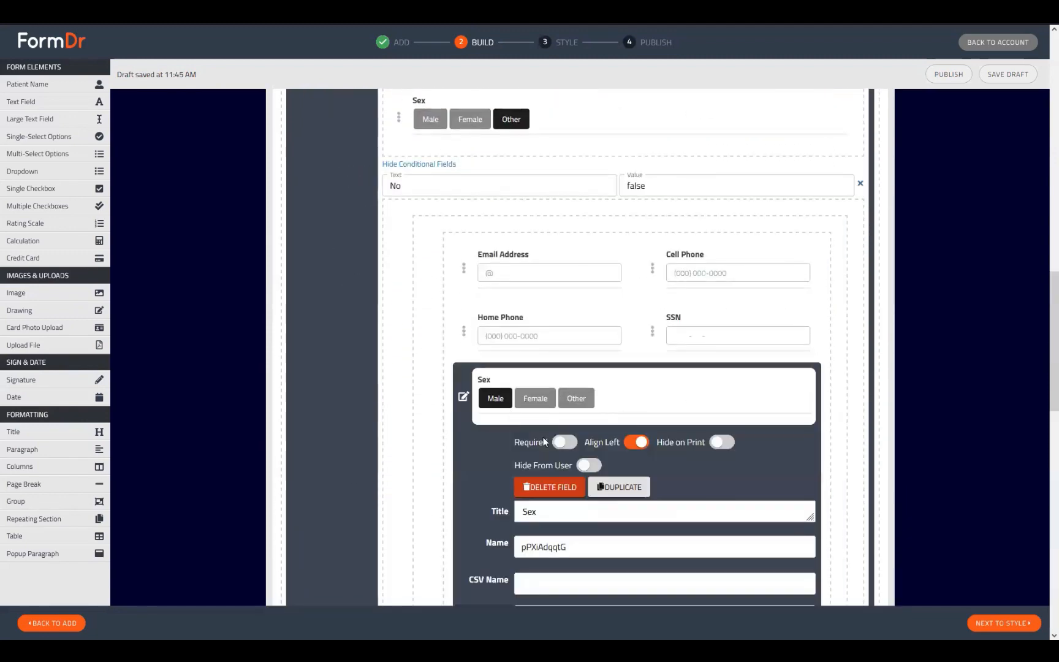
scroll(543, 438, down, 1)
drag(589, 495, 466, 499)
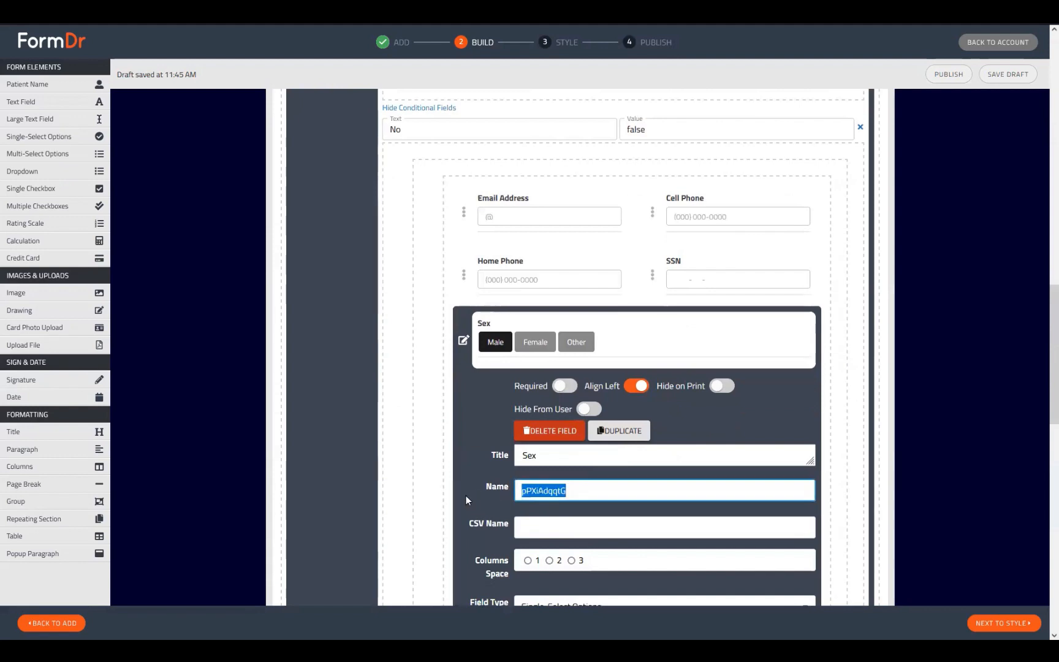
text(patientSex)
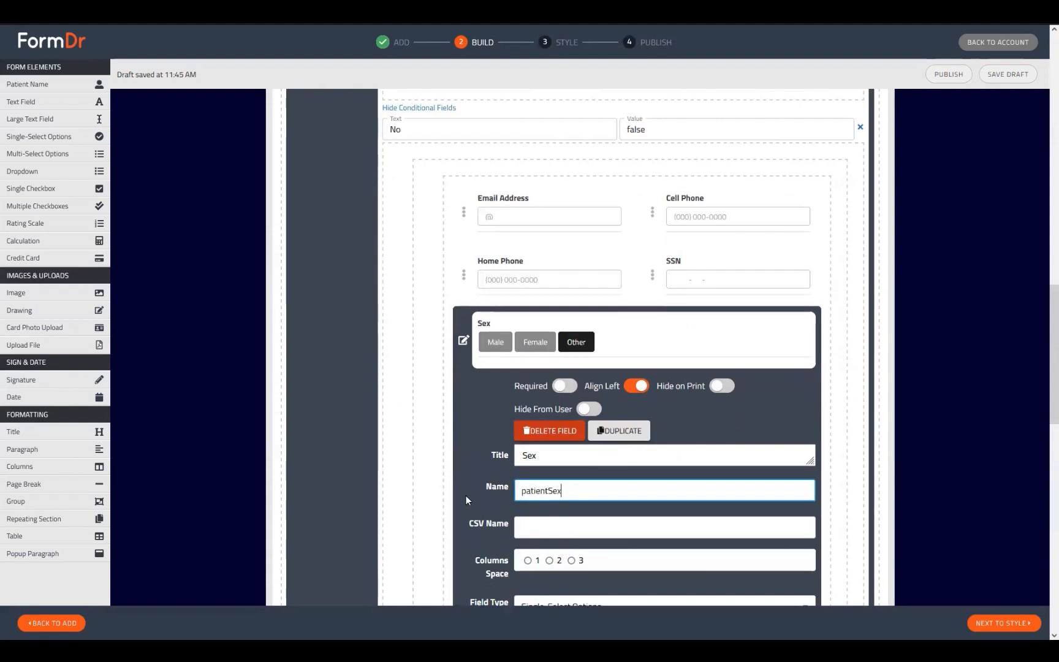
click(463, 340)
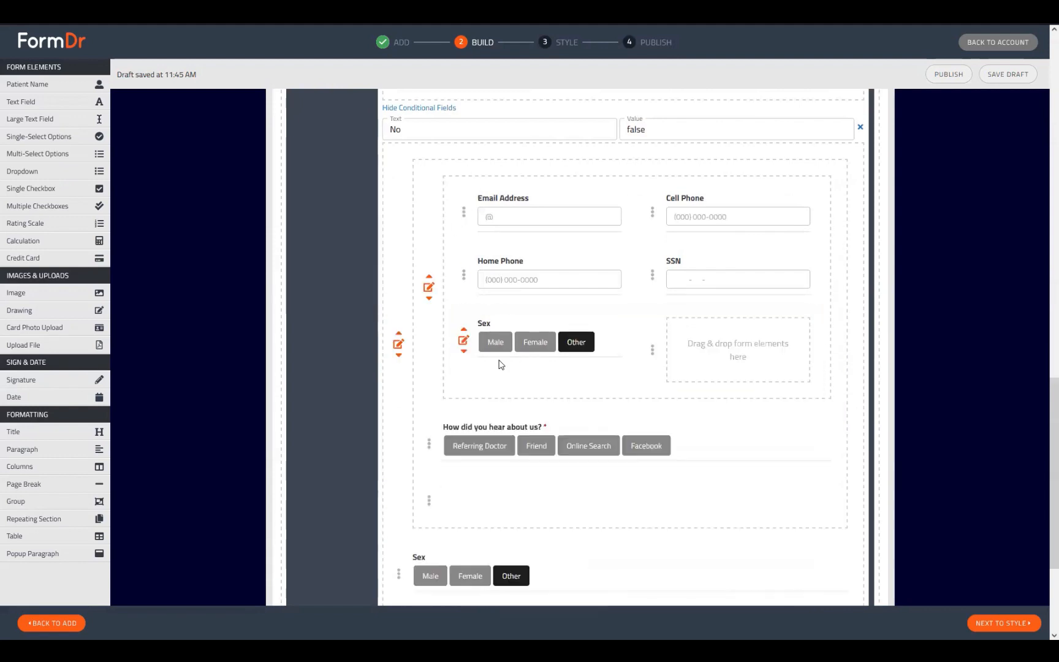
scroll(482, 275, down, 3)
click(535, 518)
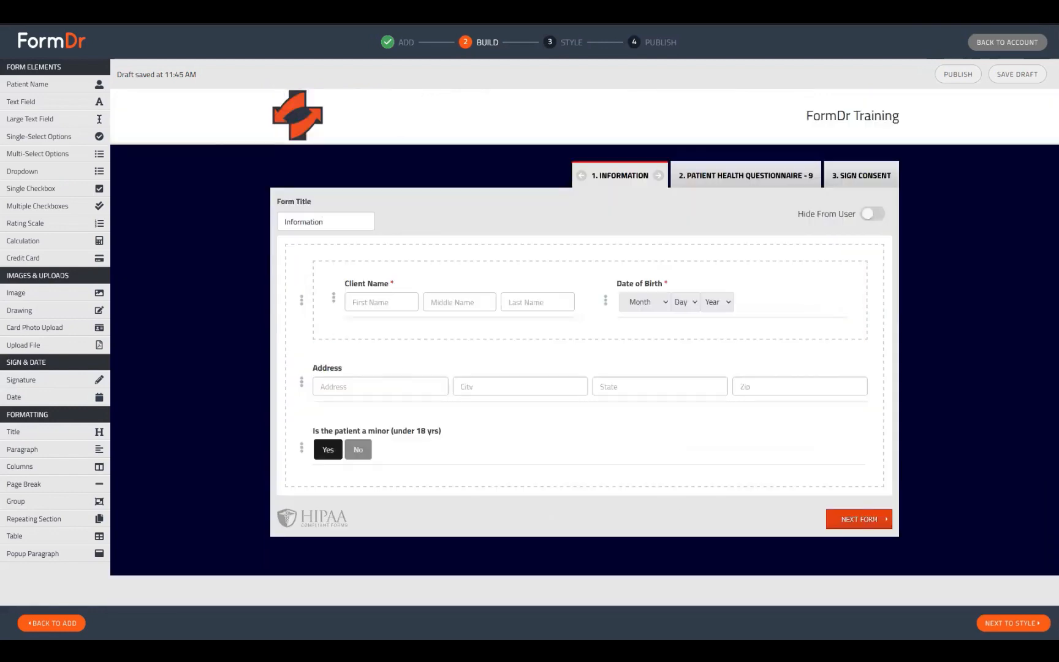
Go to the Style stage and test the form with patient minor set to Yes and the contact details' Sex set to Male
click(1009, 623)
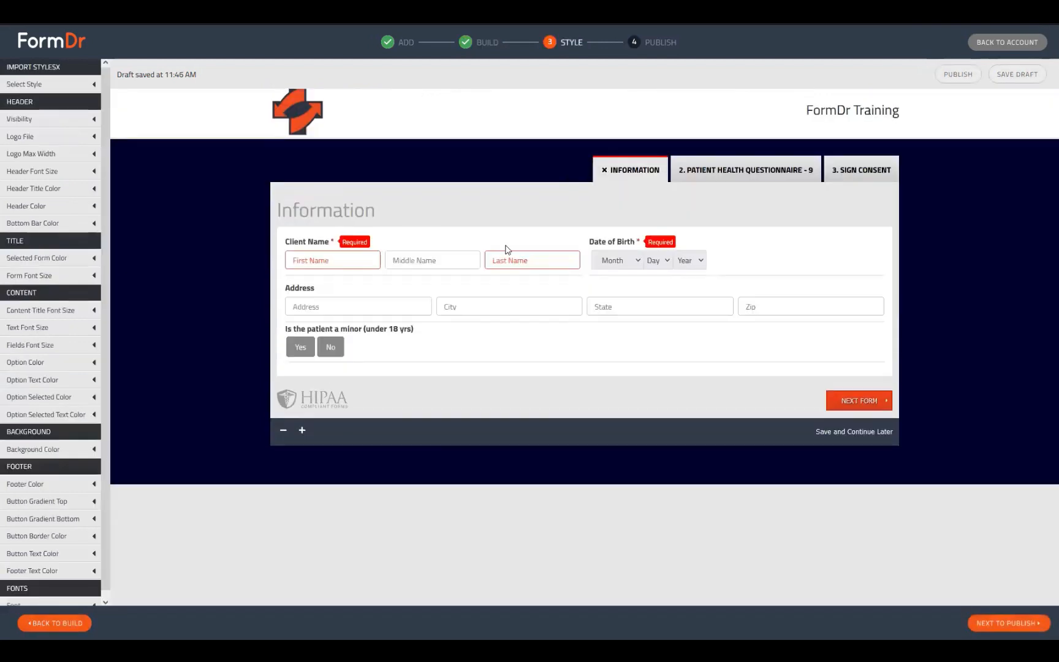
scroll(390, 382, down, 1)
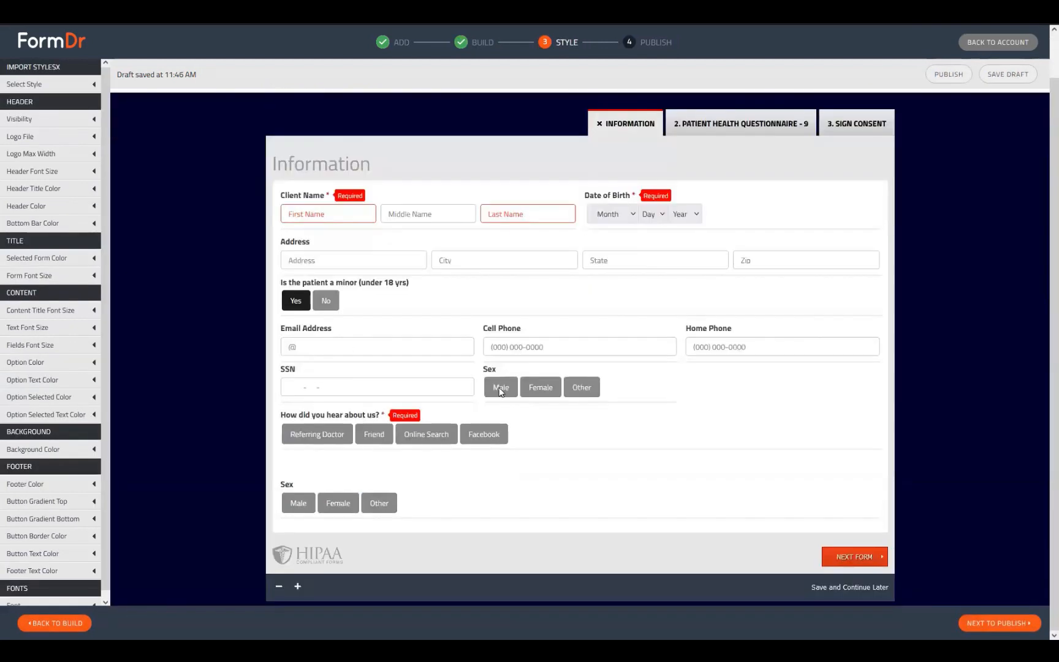
click(500, 387)
scroll(511, 461, down, 4)
scroll(351, 292, up, 4)
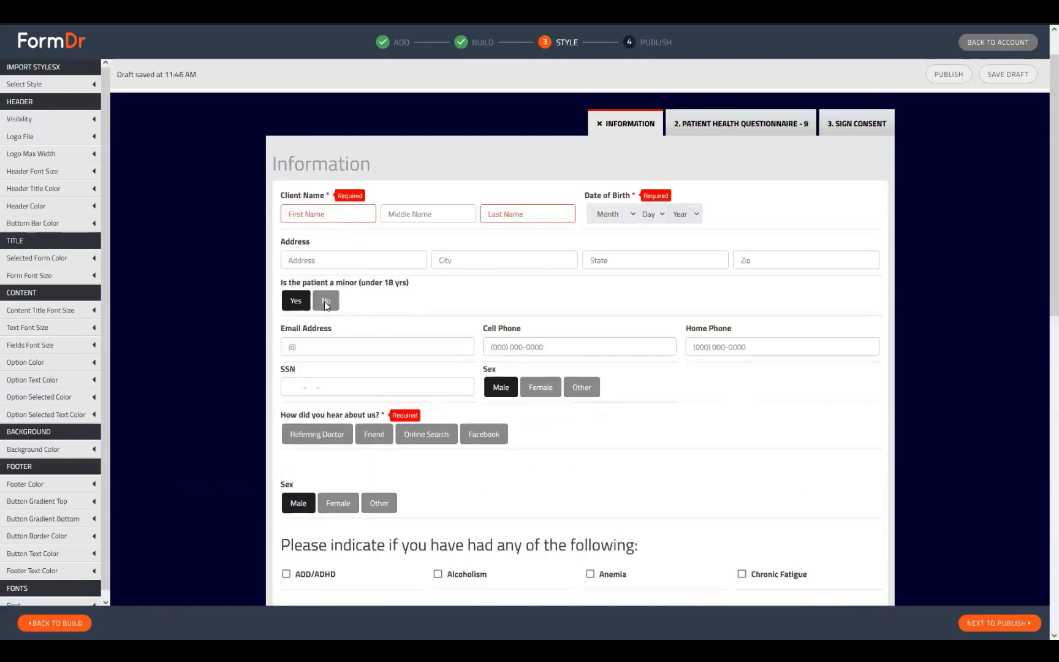
Set patient minor to No and review both Sex fields and the conditional sections below them
click(325, 300)
scroll(472, 353, down, 2)
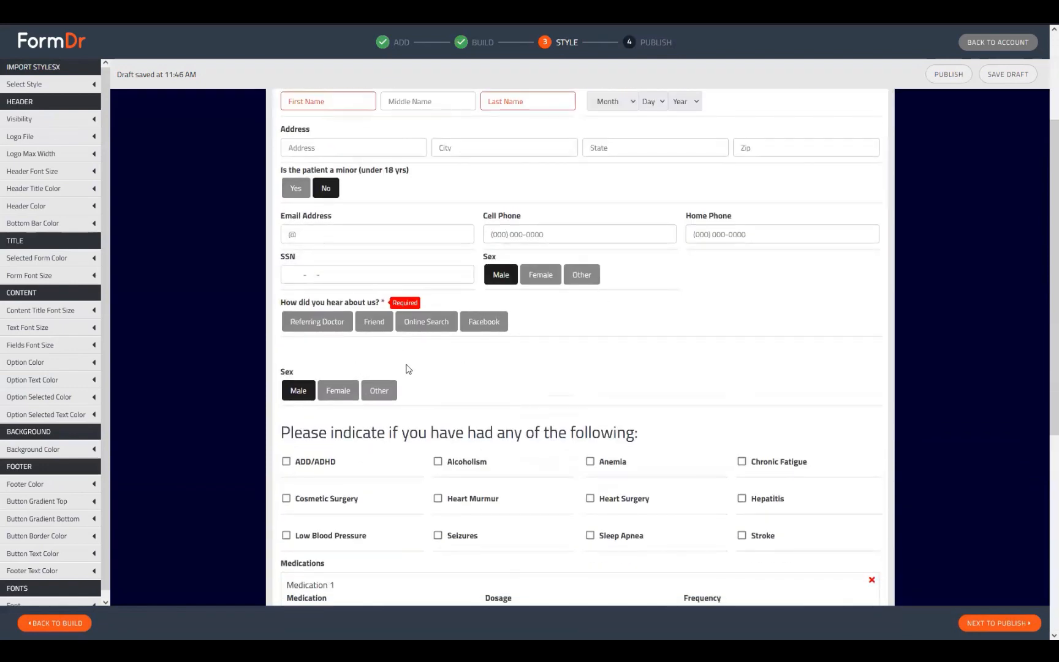
scroll(450, 395, down, 6)
scroll(484, 343, up, 6)
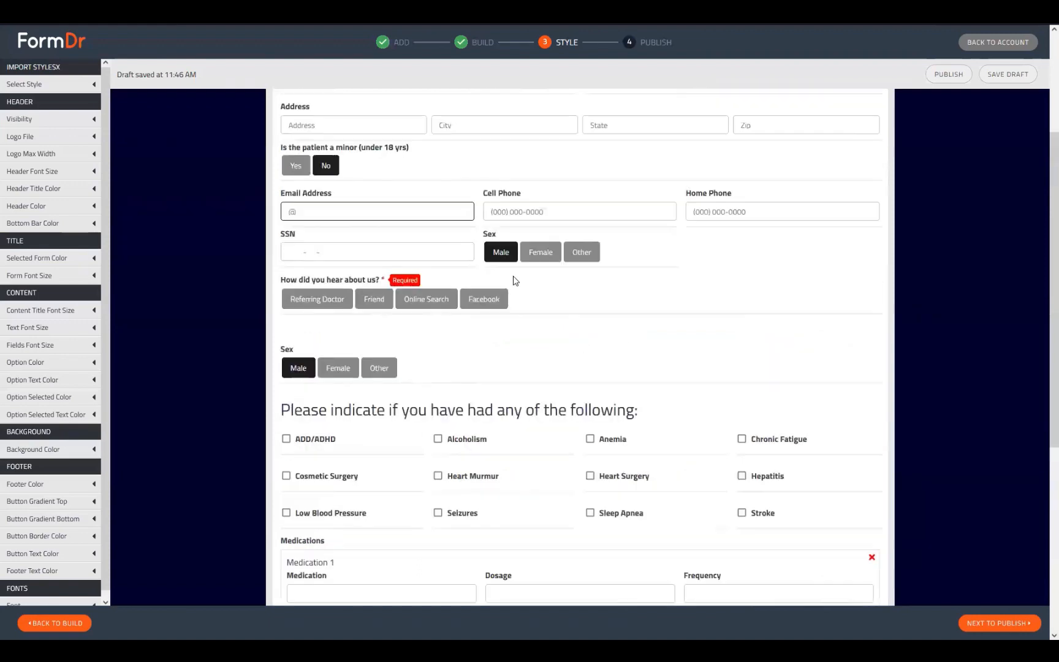
scroll(515, 280, up, 1)
Switch patient minor back to Yes and review the medical history, medications, pain diagram and parental consent signature sections
click(302, 221)
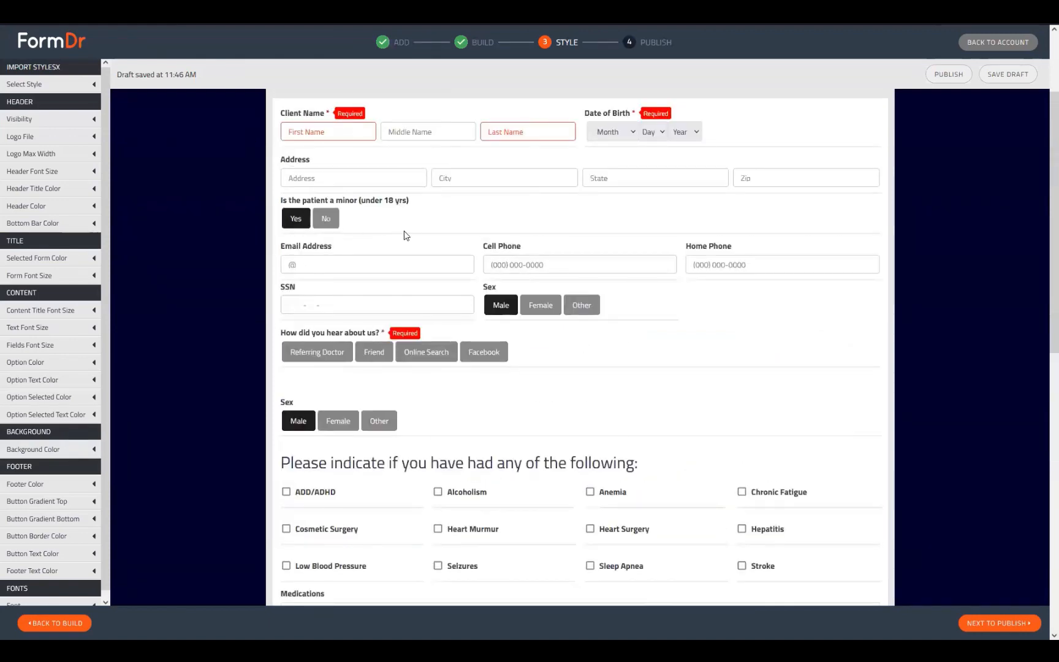
scroll(457, 209, down, 4)
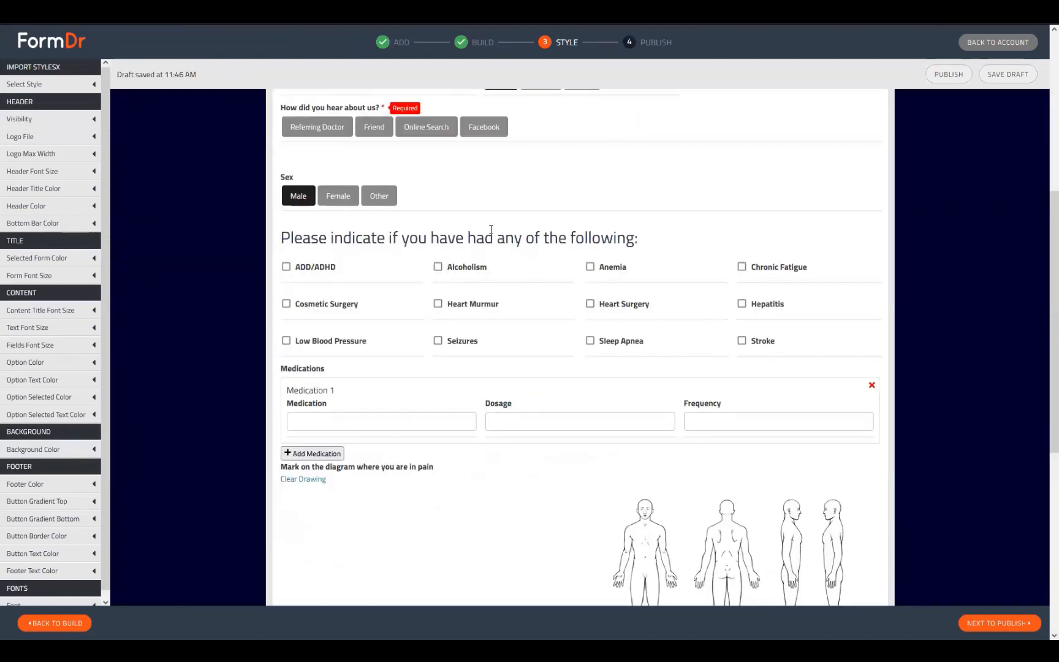
scroll(485, 232, down, 3)
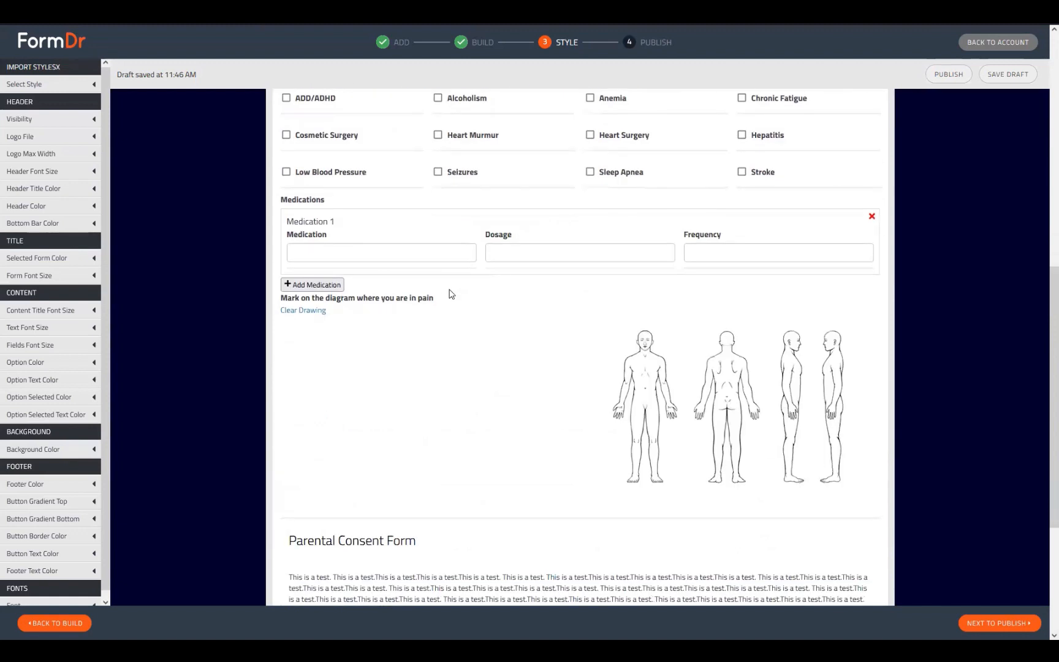
scroll(532, 361, down, 4)
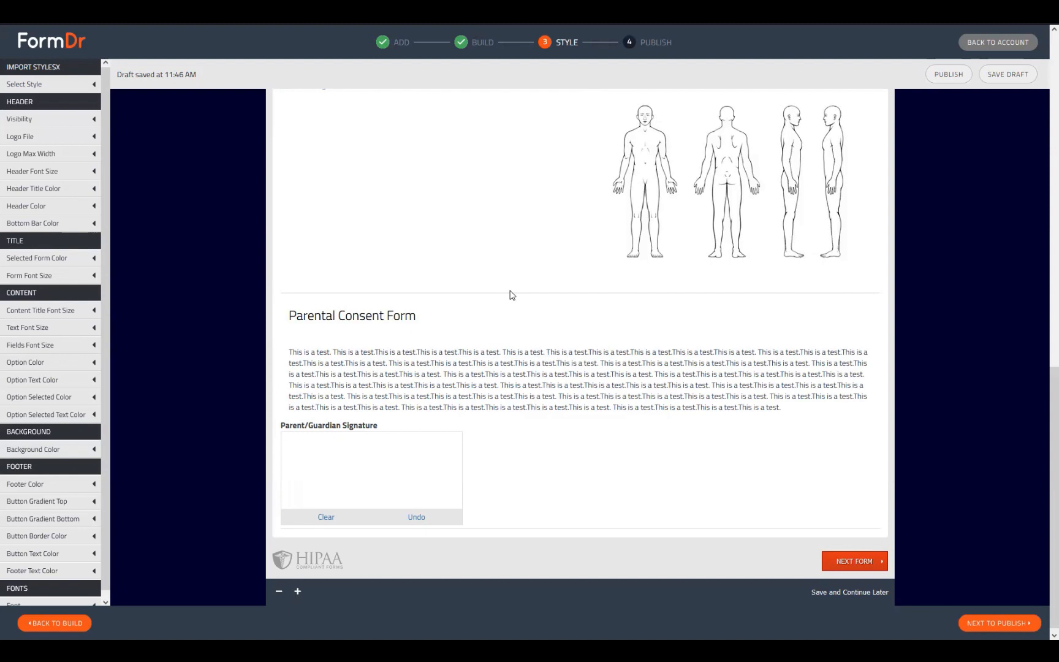
scroll(508, 294, up, 5)
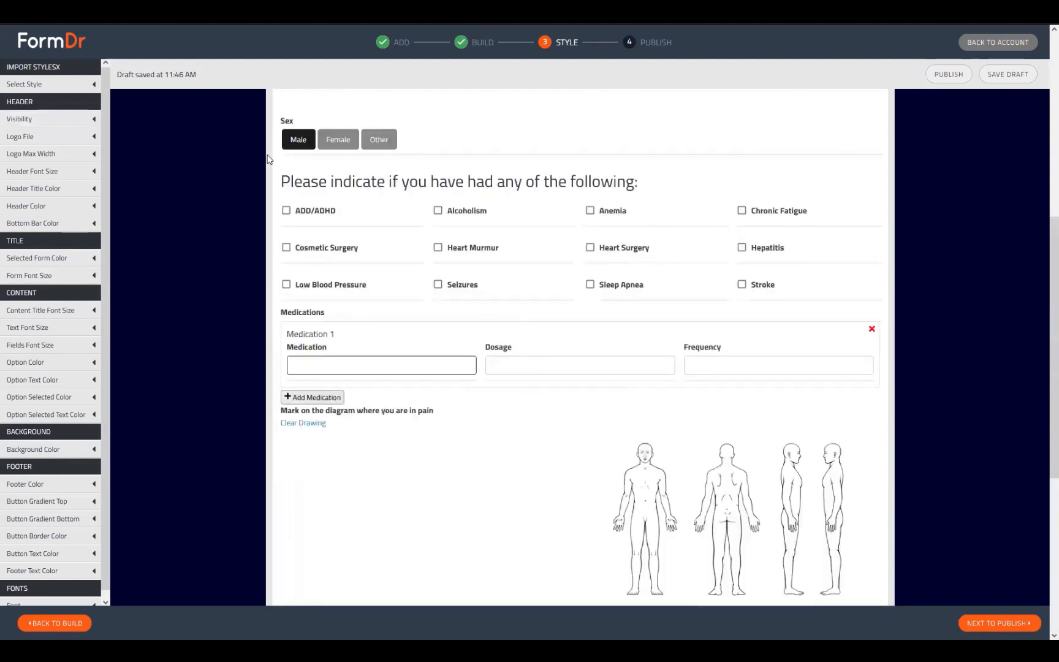
scroll(344, 273, up, 3)
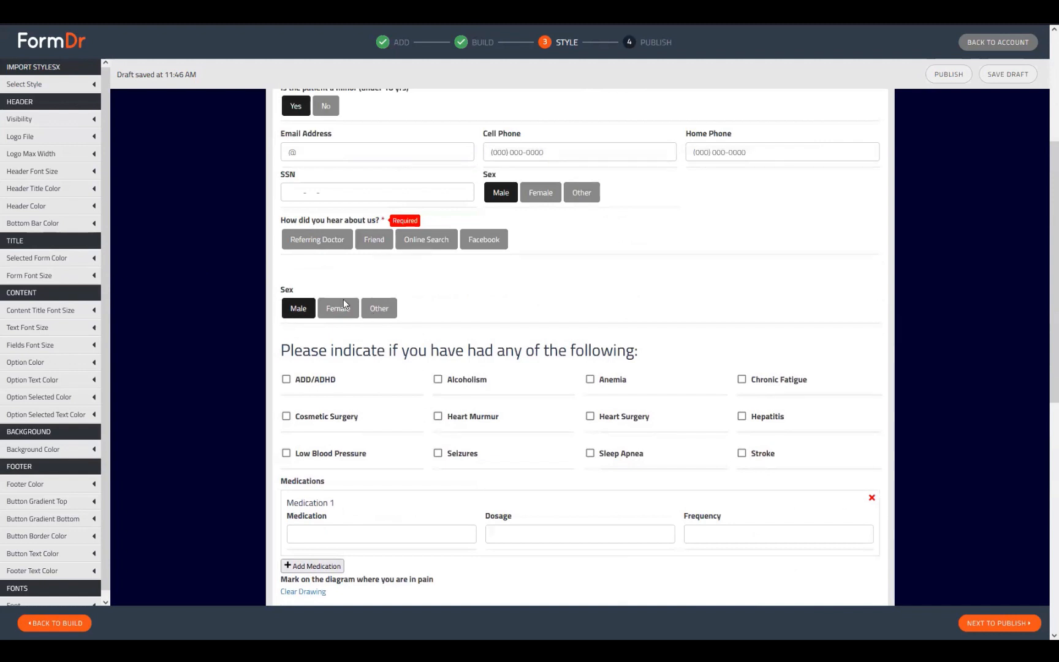
Return to the Build stage and briefly view the settings of the patient minor question
click(56, 622)
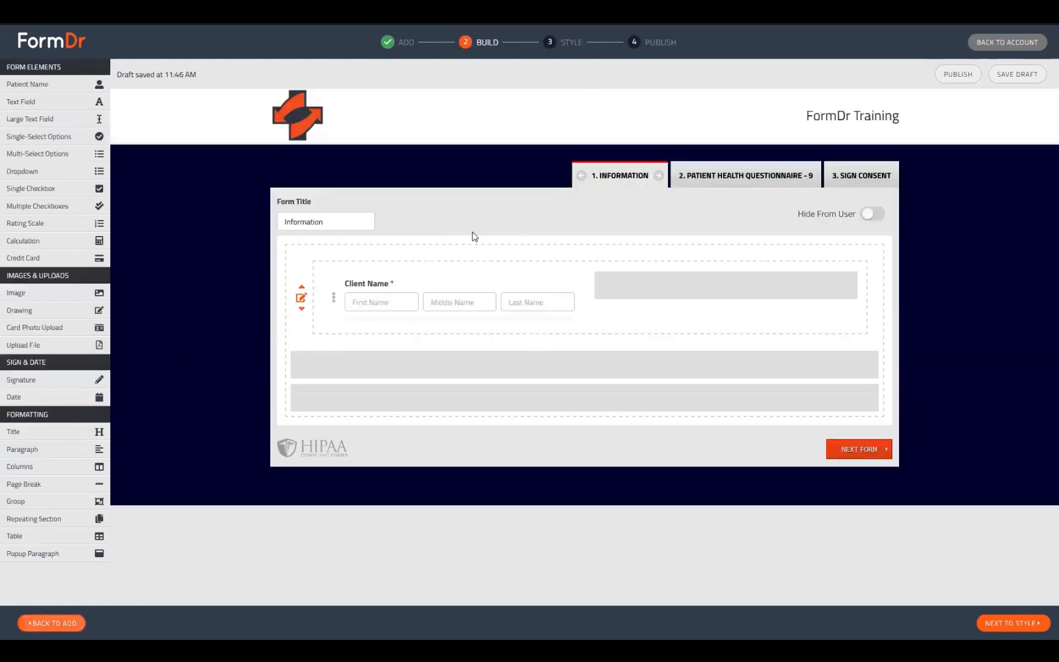
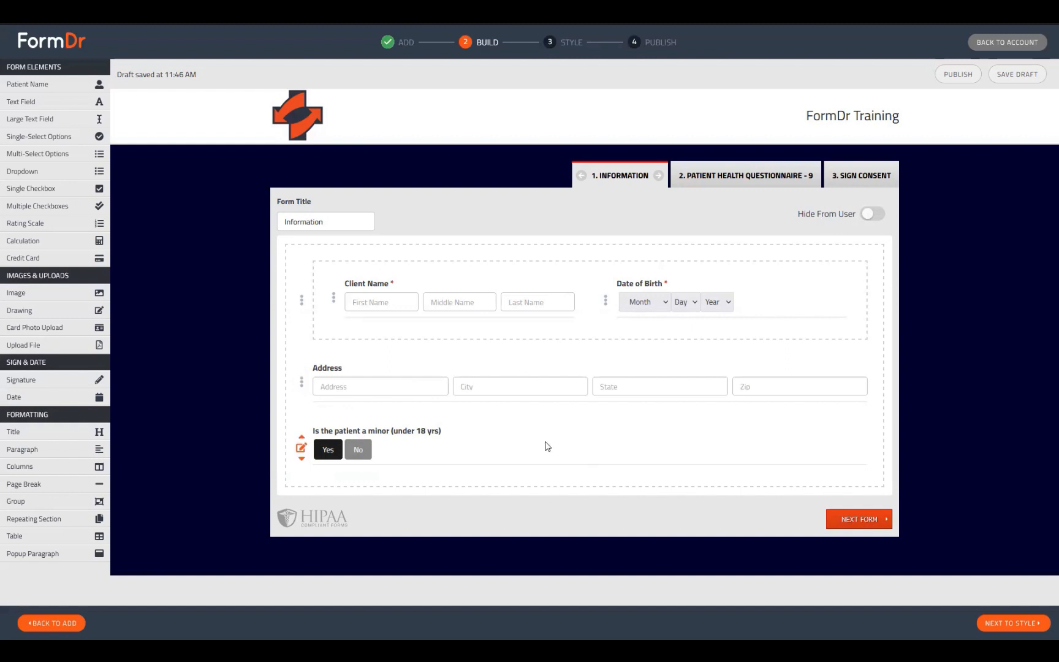
click(299, 446)
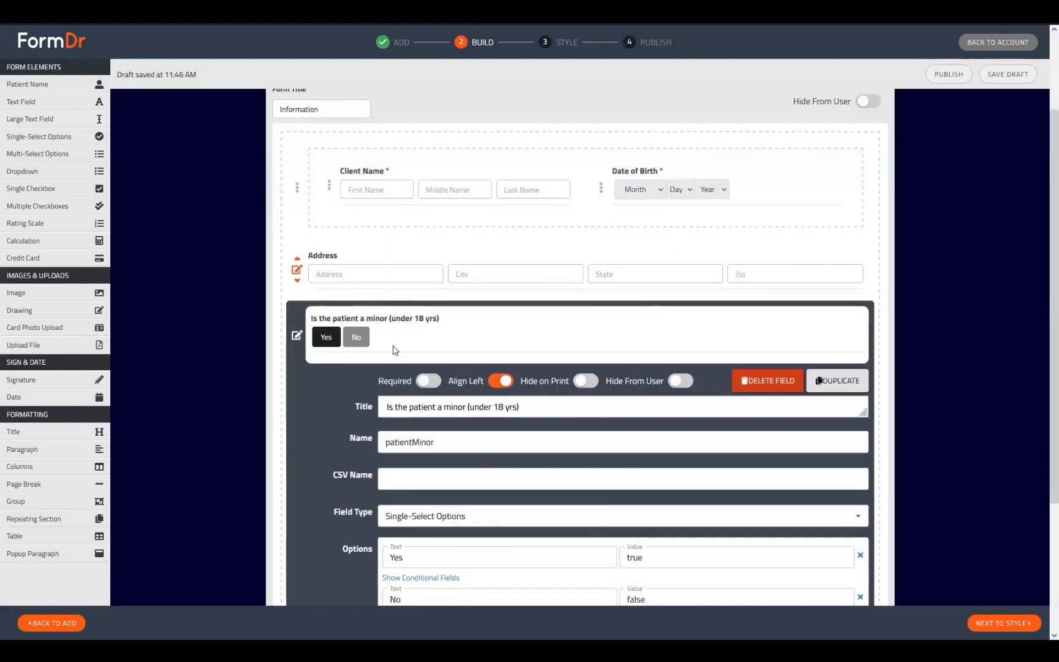
click(296, 335)
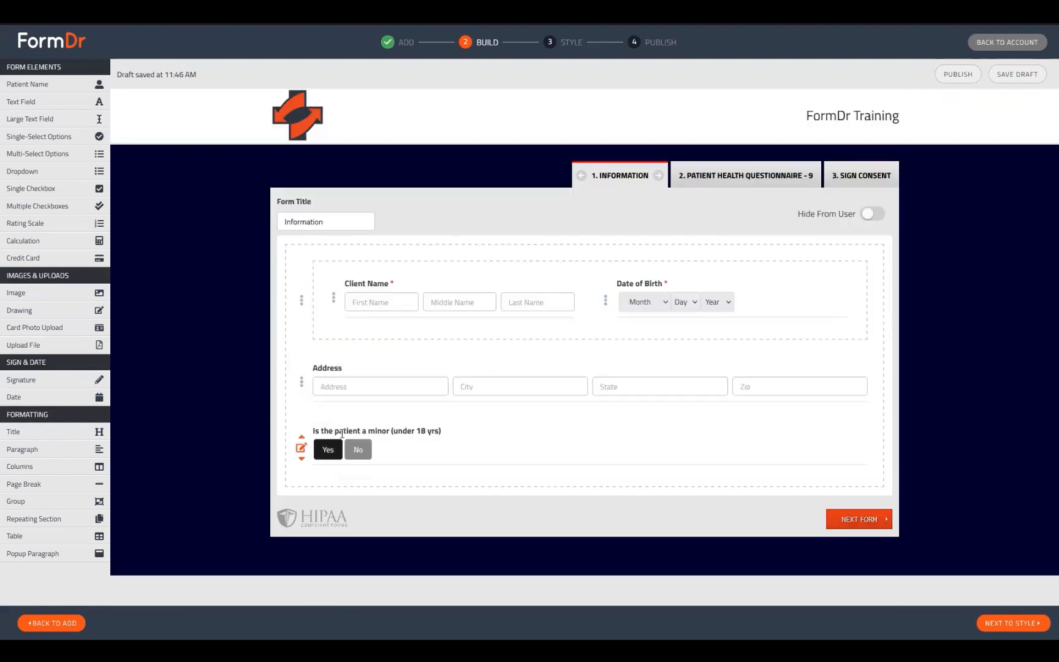
Look over the Patient Health Questionnaire - 9 and Sign Consent forms, then return to the Information form
click(716, 183)
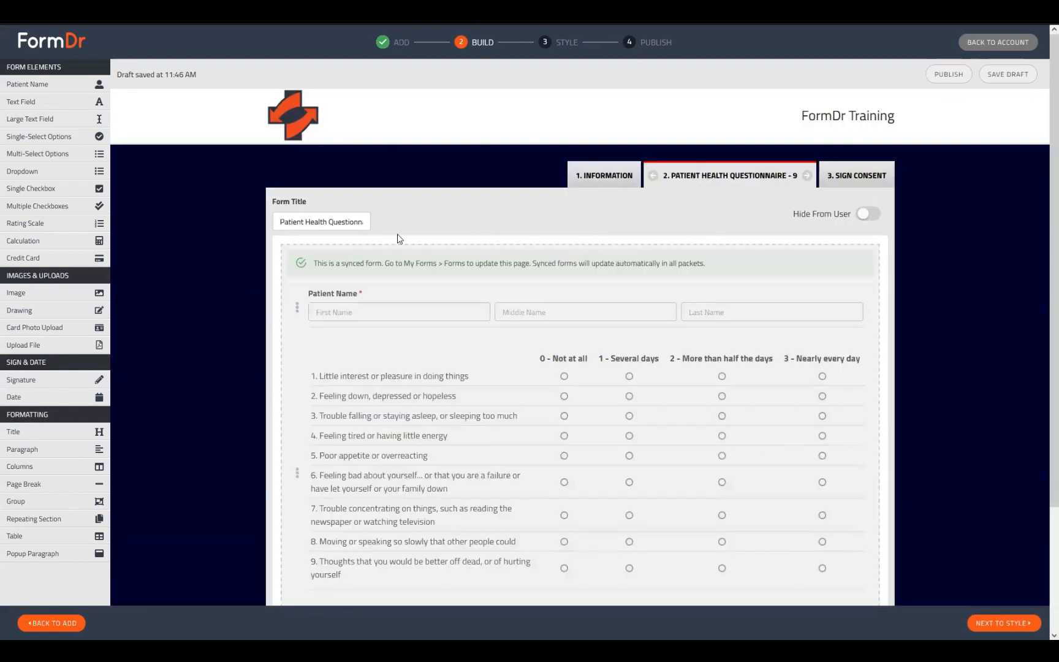
click(843, 186)
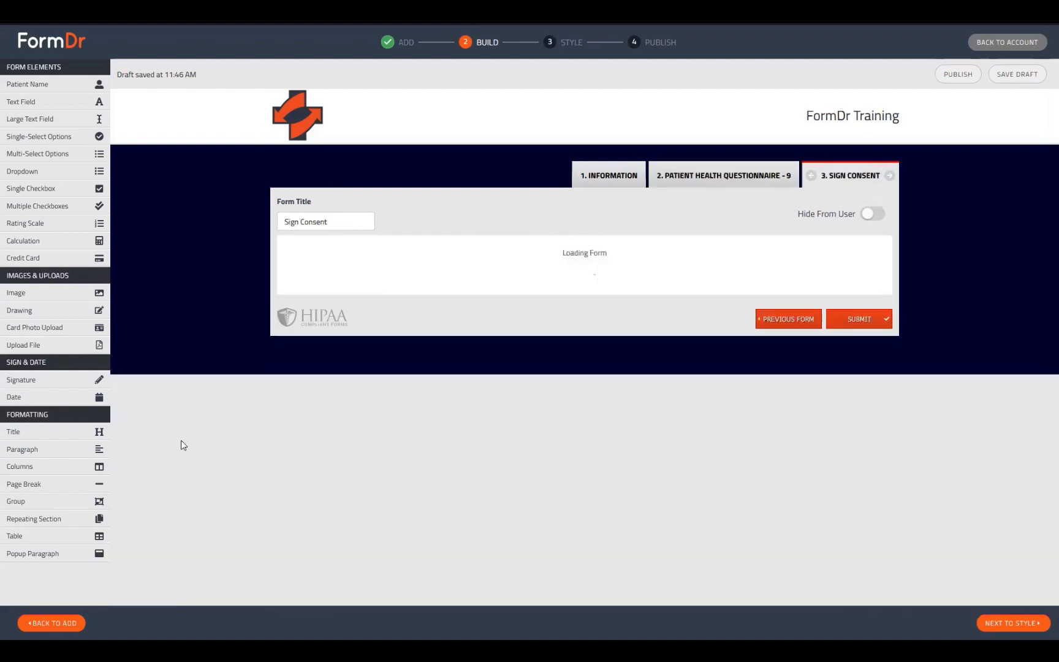
scroll(453, 380, down, 10)
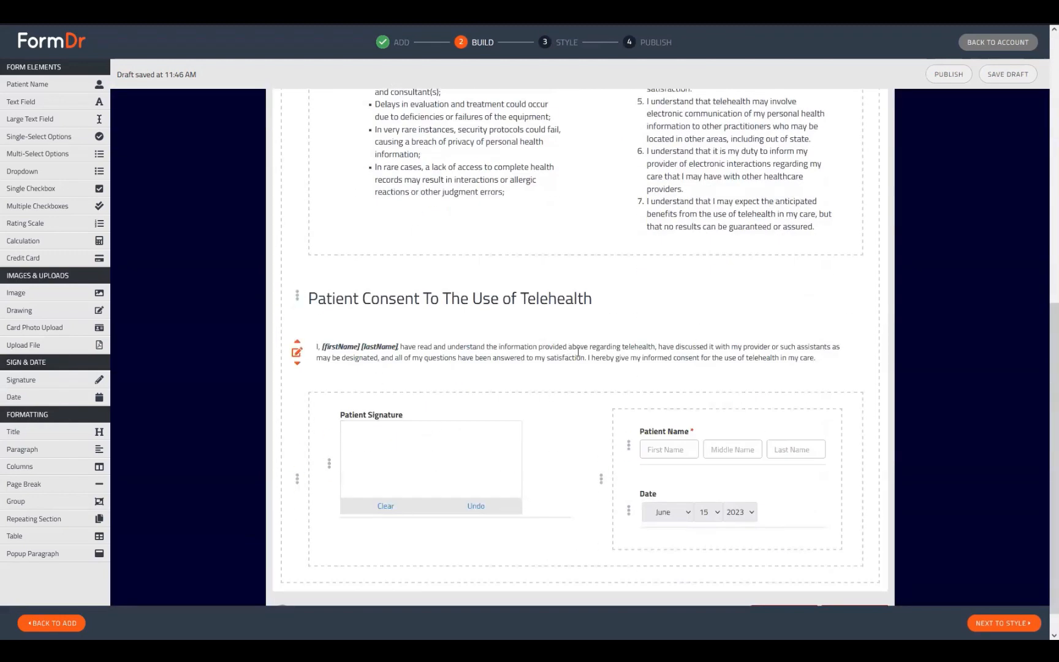
scroll(582, 508, up, 10)
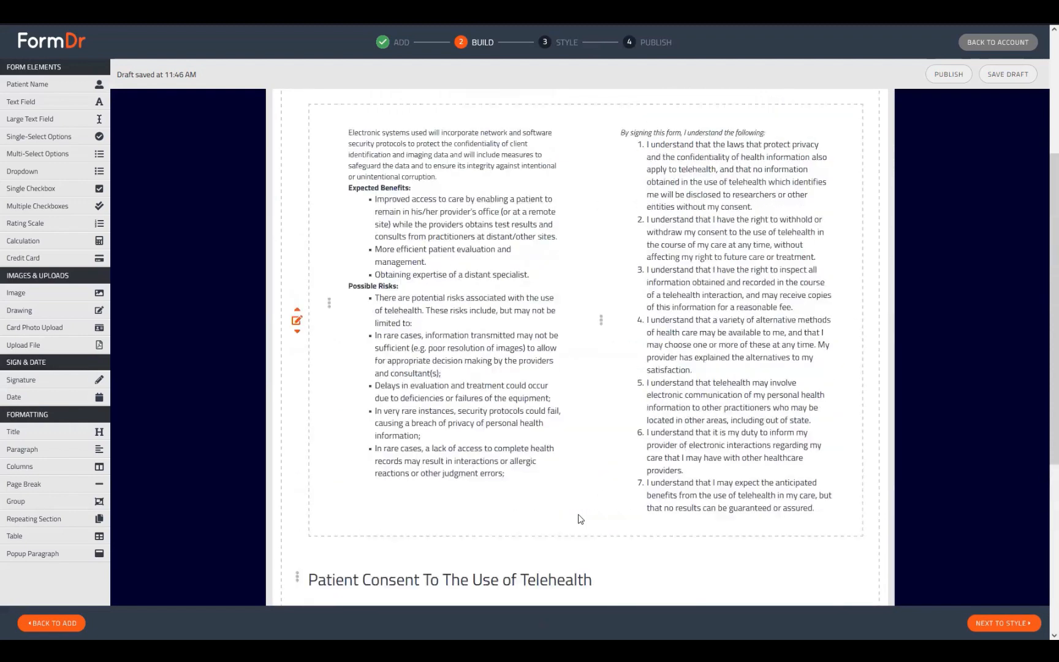
click(603, 177)
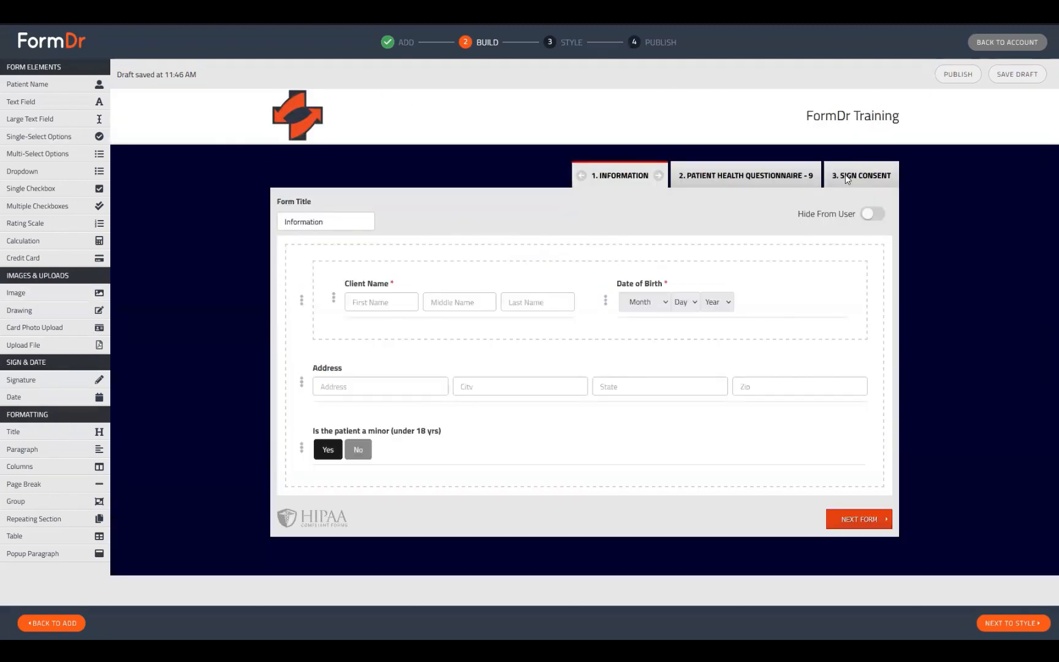
On the Sign Consent form, add a group below the patient signature section and place a Dropdown field inside it
click(845, 176)
scroll(582, 545, down, 10)
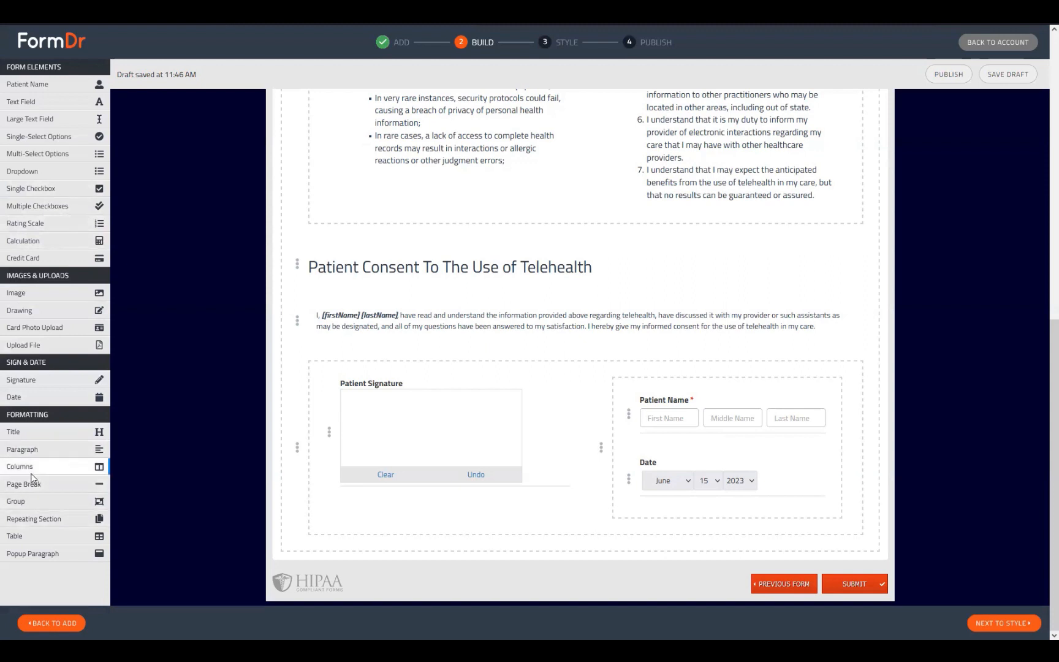
drag(38, 477, 330, 549)
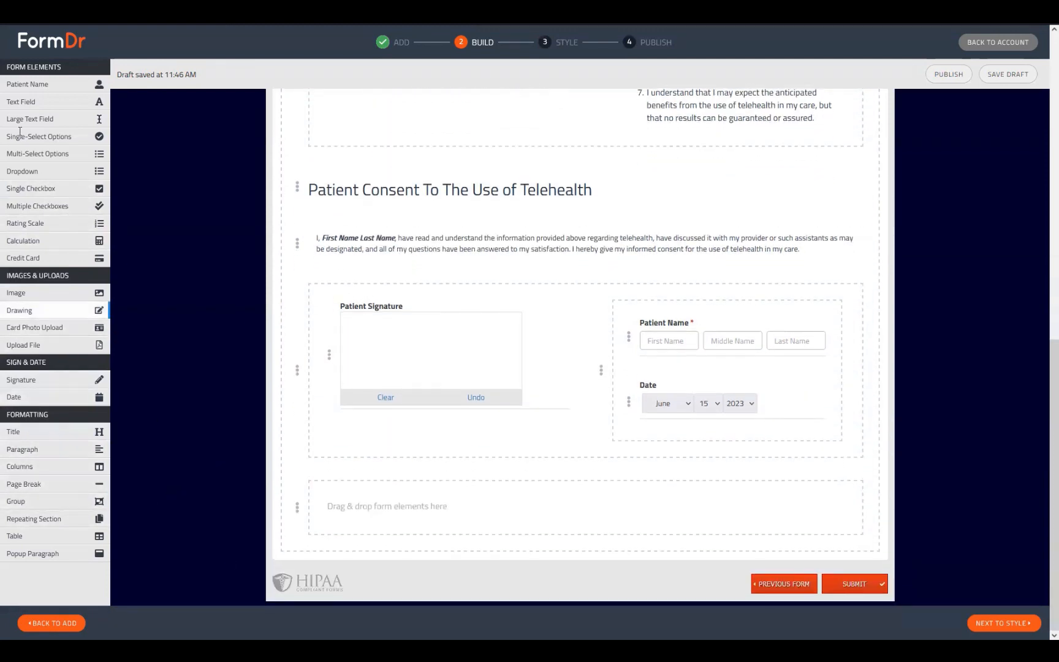
drag(40, 137, 22, 182)
drag(49, 175, 334, 492)
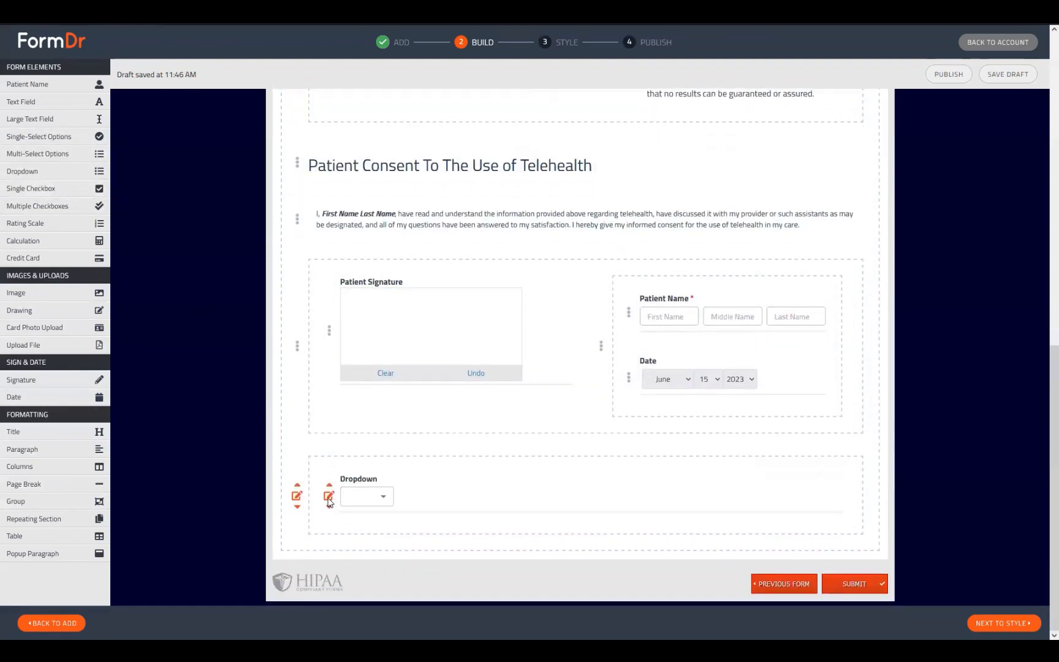
Title the dropdown Parent and duplicate it until the group holds four Parent dropdowns
click(334, 493)
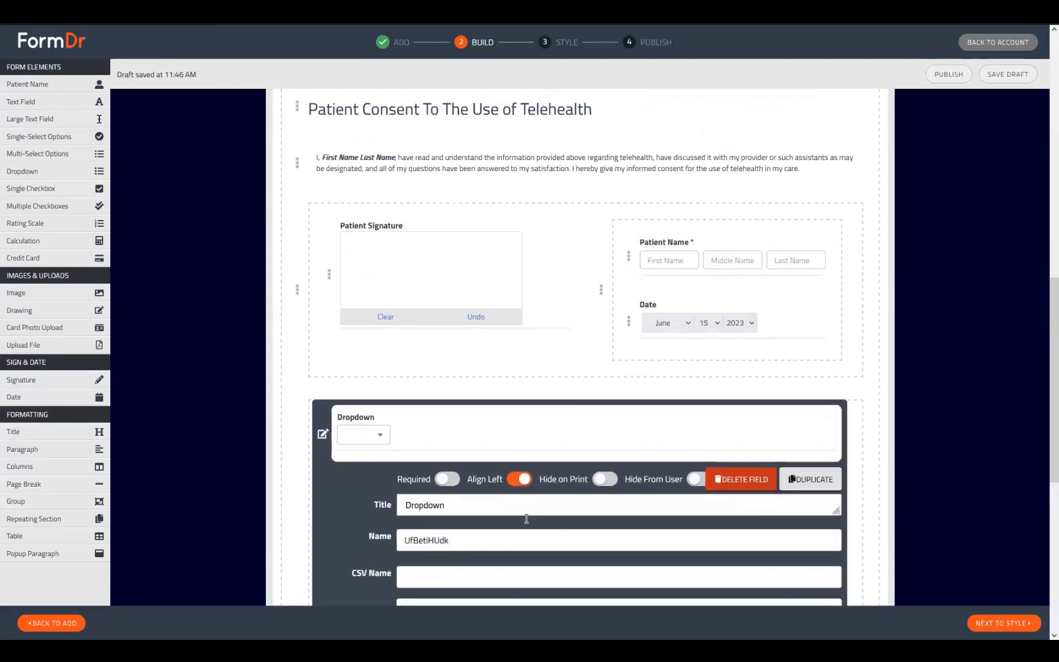
double_click(522, 515)
text(Parent)
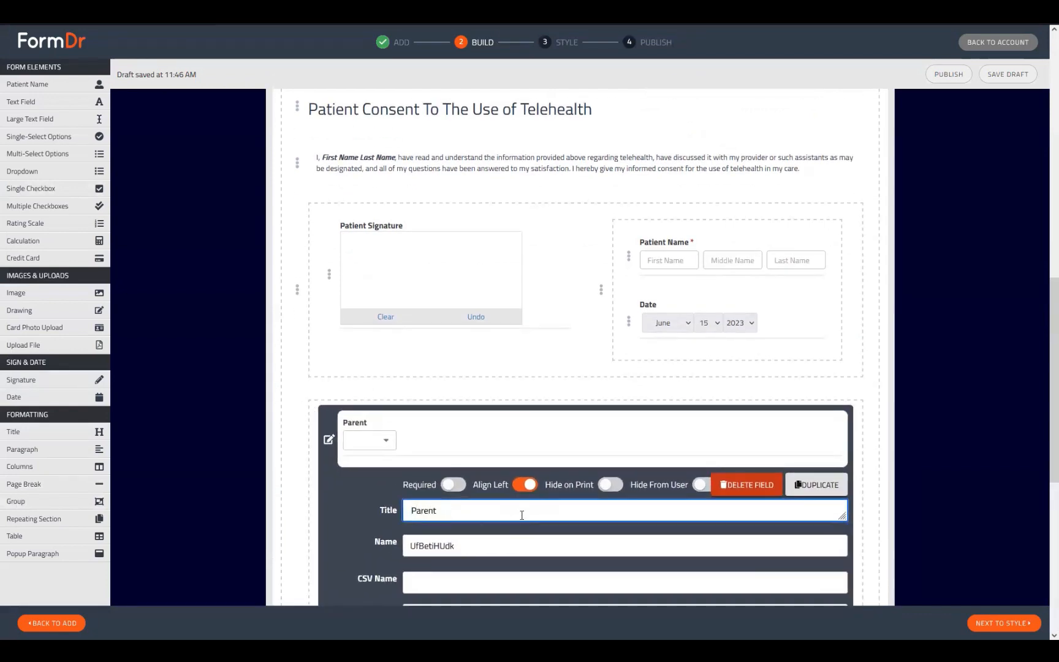
click(818, 488)
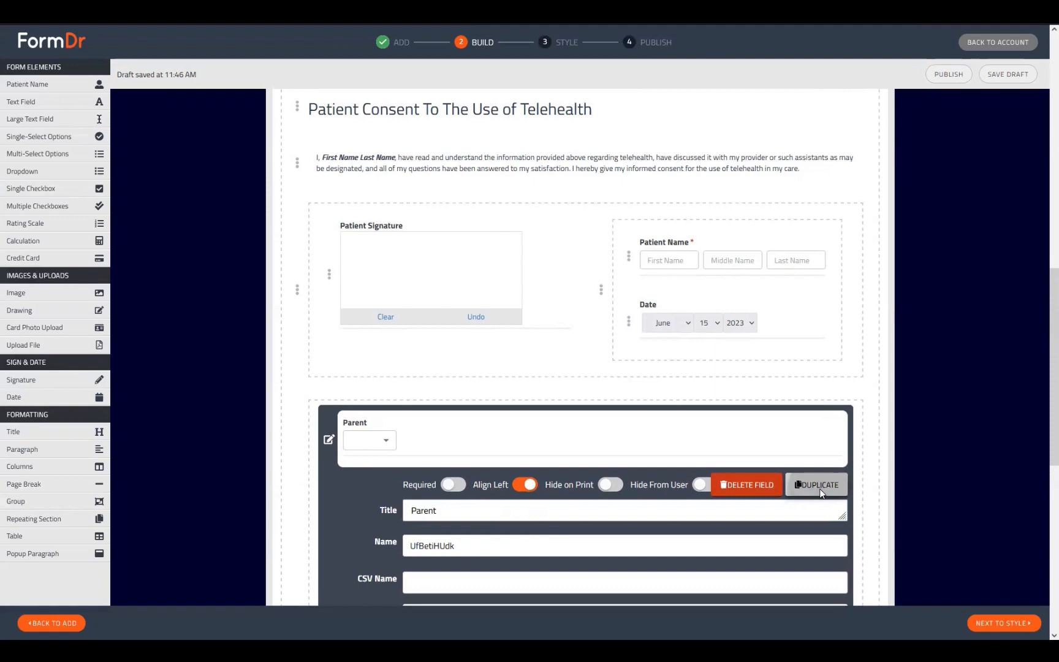
click(331, 440)
Set the Parent dropdowns' group to 4 columns and close its settings
click(297, 472)
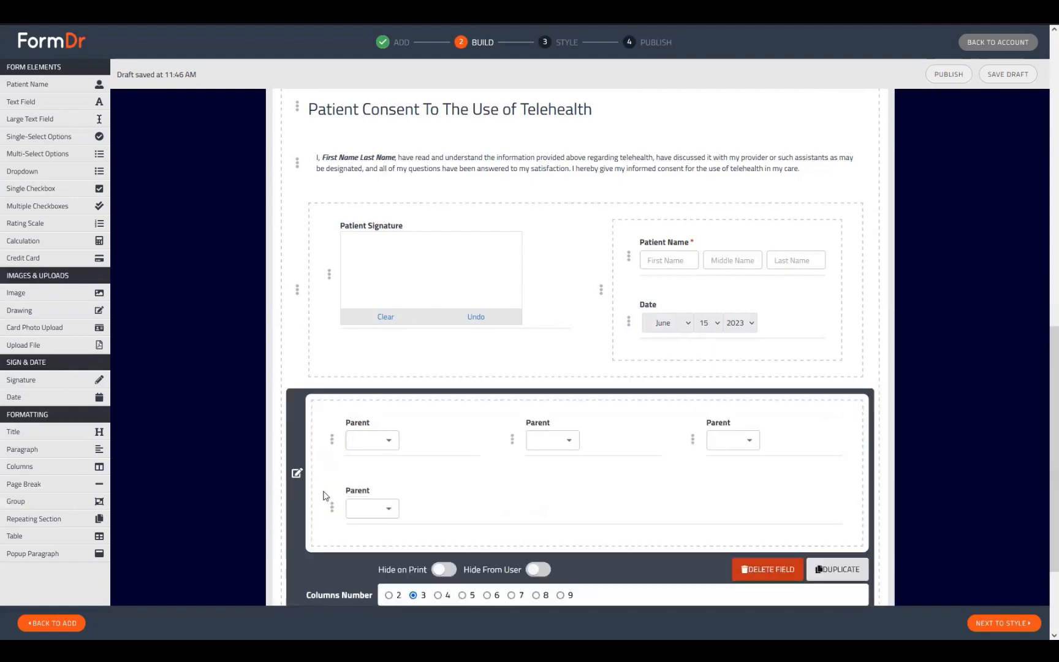
click(438, 595)
click(294, 440)
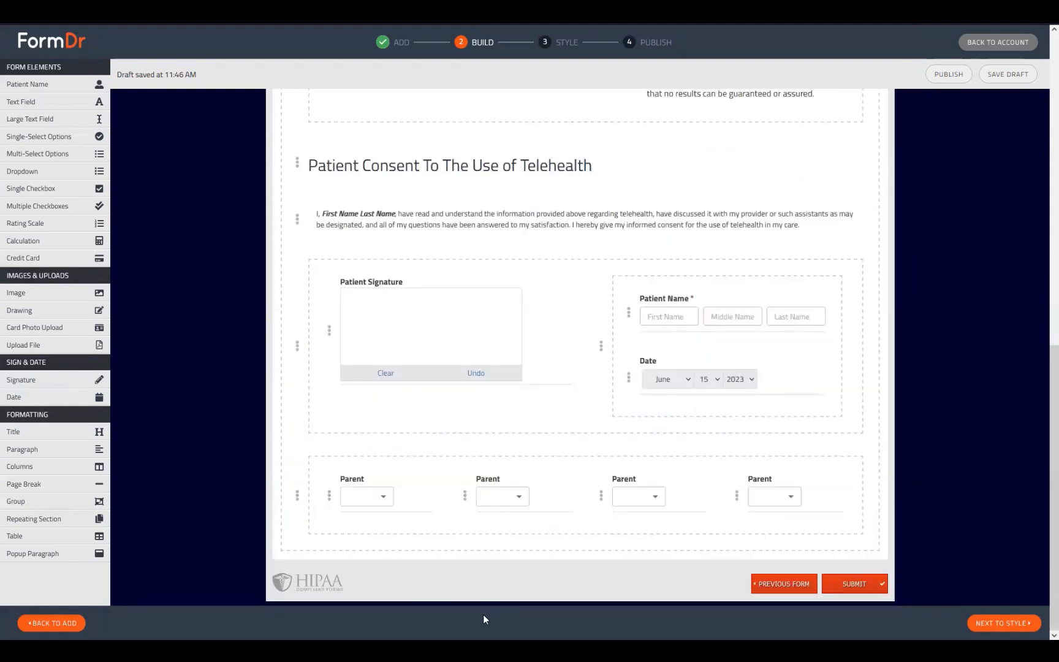
Add a group at the top of the Sign Consent form and move the introductory telehealth paragraph into it
scroll(359, 499, up, 6)
scroll(360, 487, up, 5)
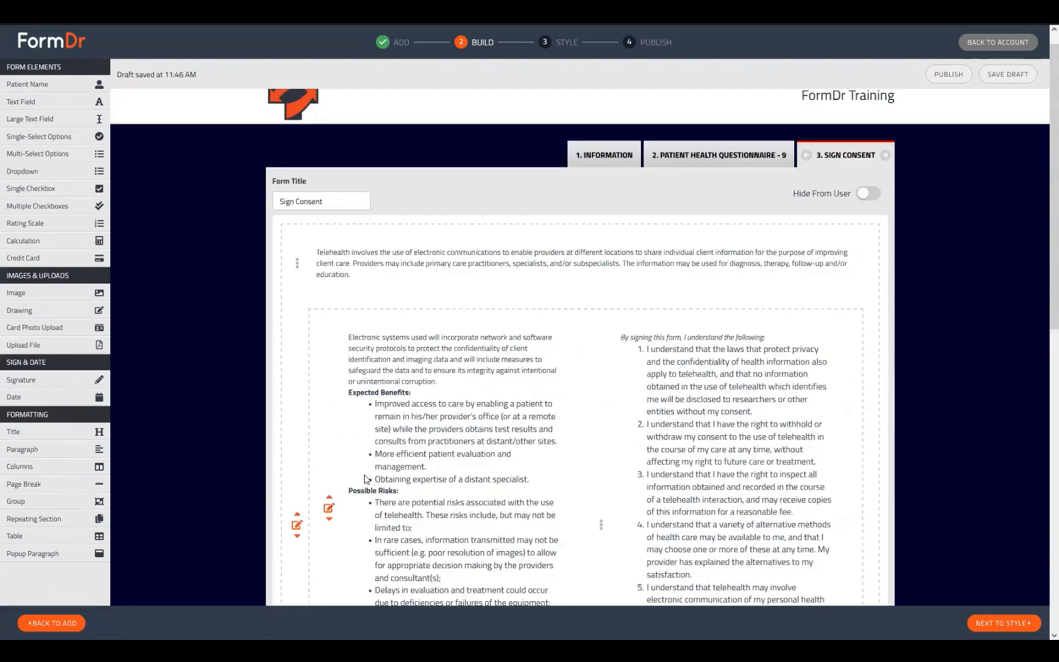
scroll(360, 484, down, 7)
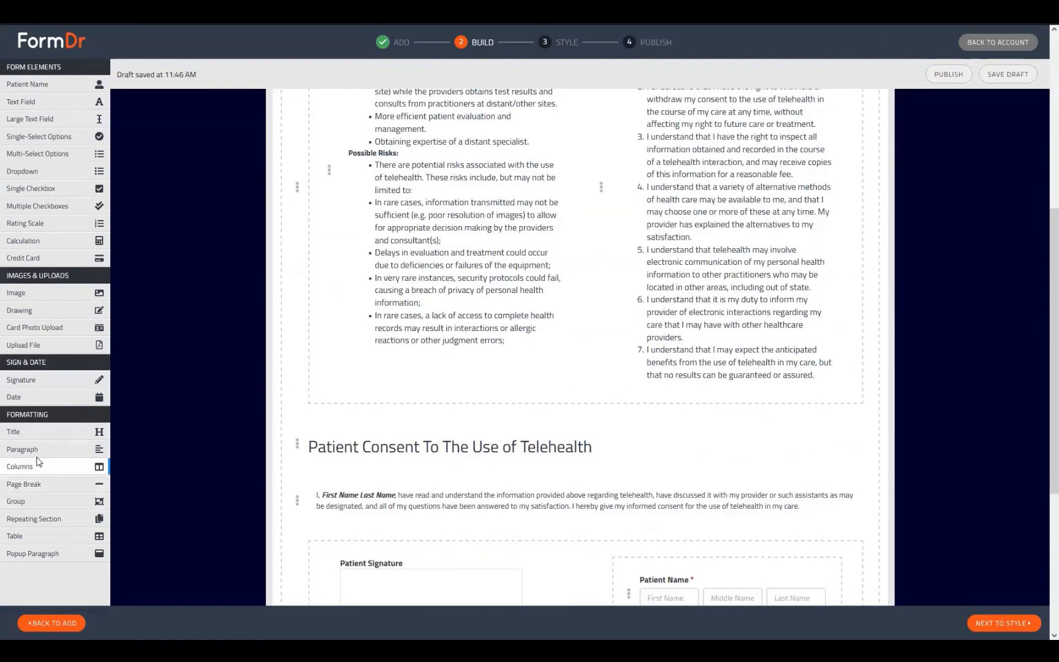
drag(33, 502, 368, 282)
scroll(388, 316, up, 5)
drag(381, 348, 402, 284)
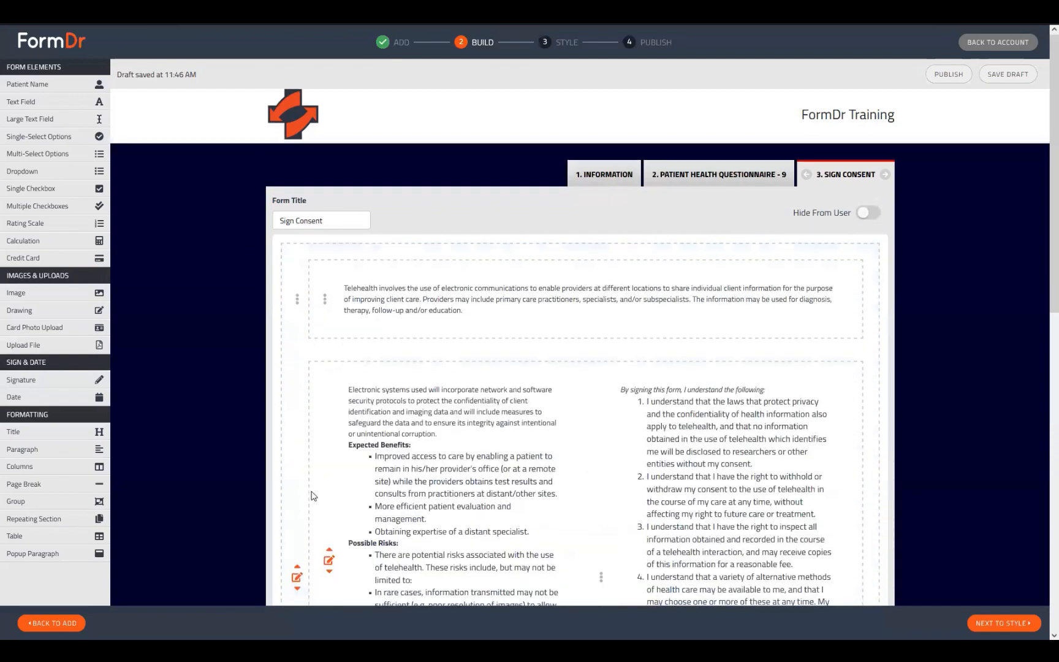
Move the two-column section of benefits, risks and patient understandings into the new group
scroll(311, 492, down, 1)
click(311, 491)
drag(299, 491, 362, 307)
scroll(351, 486, down, 5)
Move the Patient Consent title, the consent statement and the patient signature section into the consent group
scroll(348, 482, down, 3)
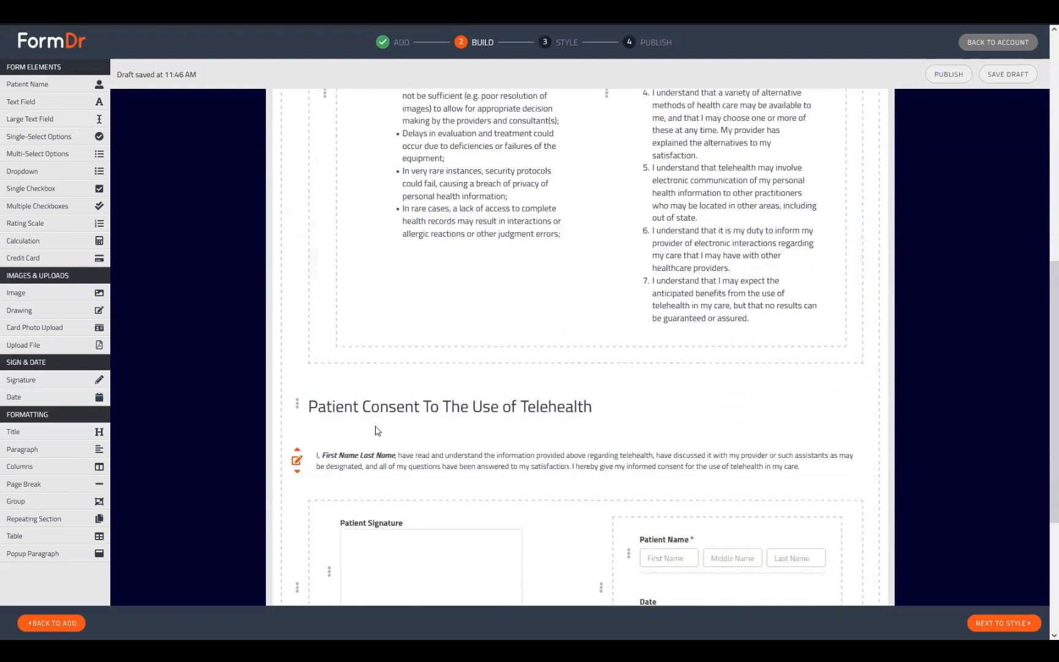
drag(391, 399, 416, 351)
drag(423, 437, 434, 395)
scroll(428, 408, down, 3)
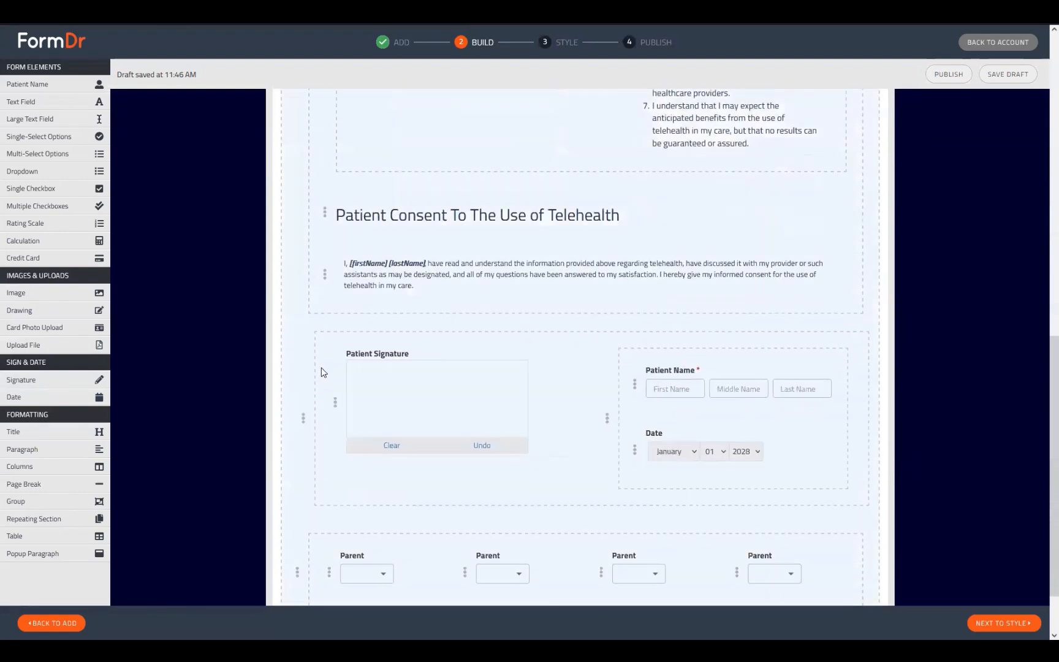
mouse_move(321, 371)
mouse_down()
mouse_move(361, 248)
mouse_move(386, 291)
mouse_move(379, 334)
mouse_up()
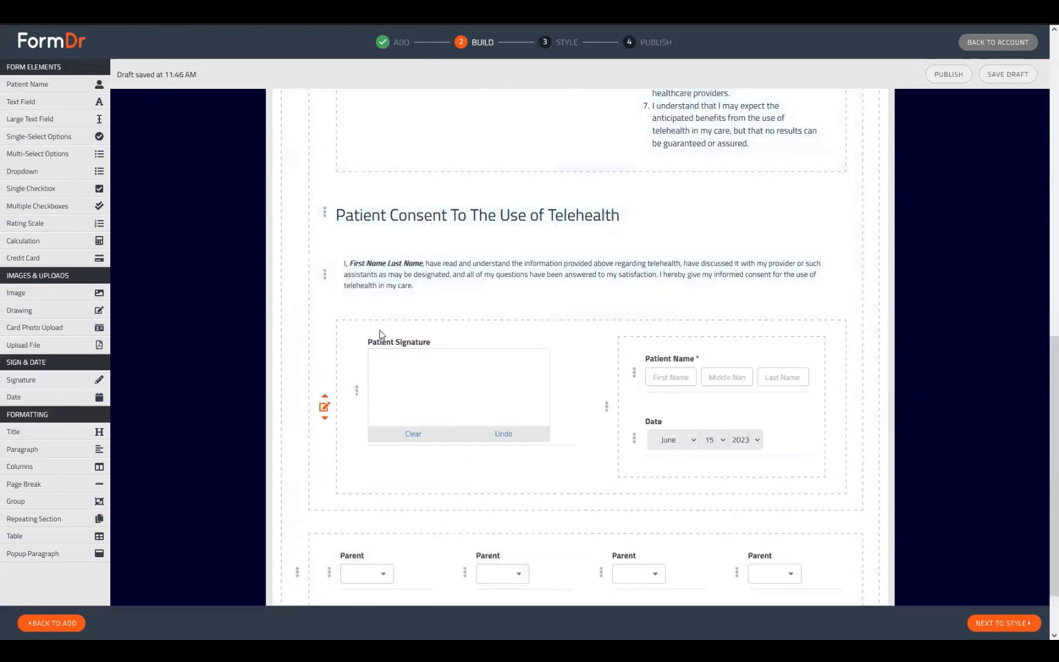
Duplicate the group holding the whole consent text and signature section, and close its settings
scroll(324, 306, up, 3)
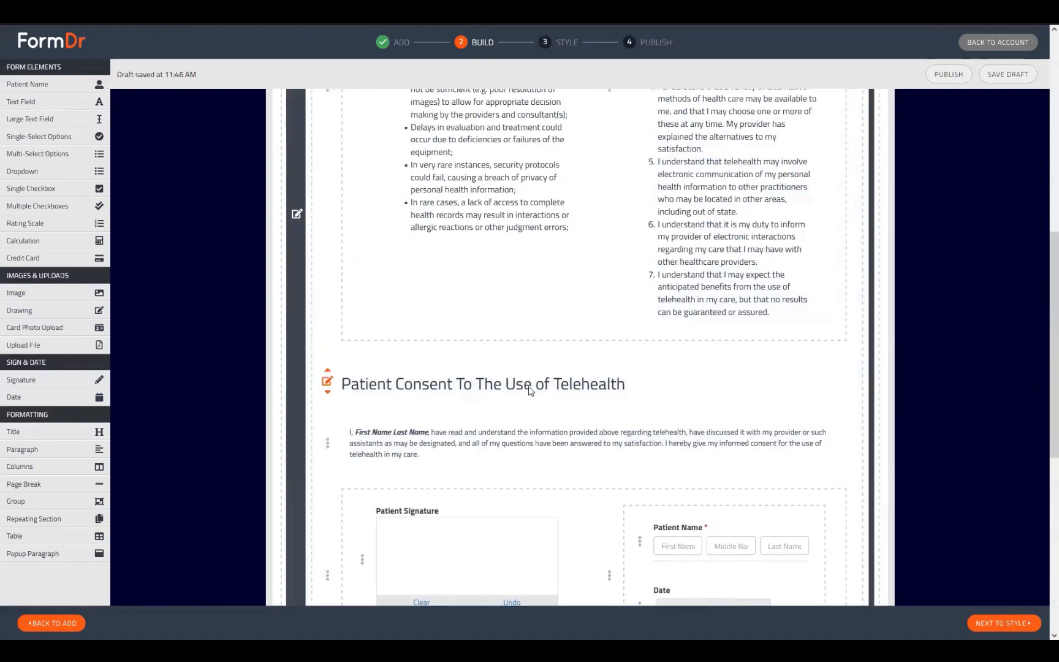
scroll(530, 390, down, 4)
scroll(298, 268, up, 5)
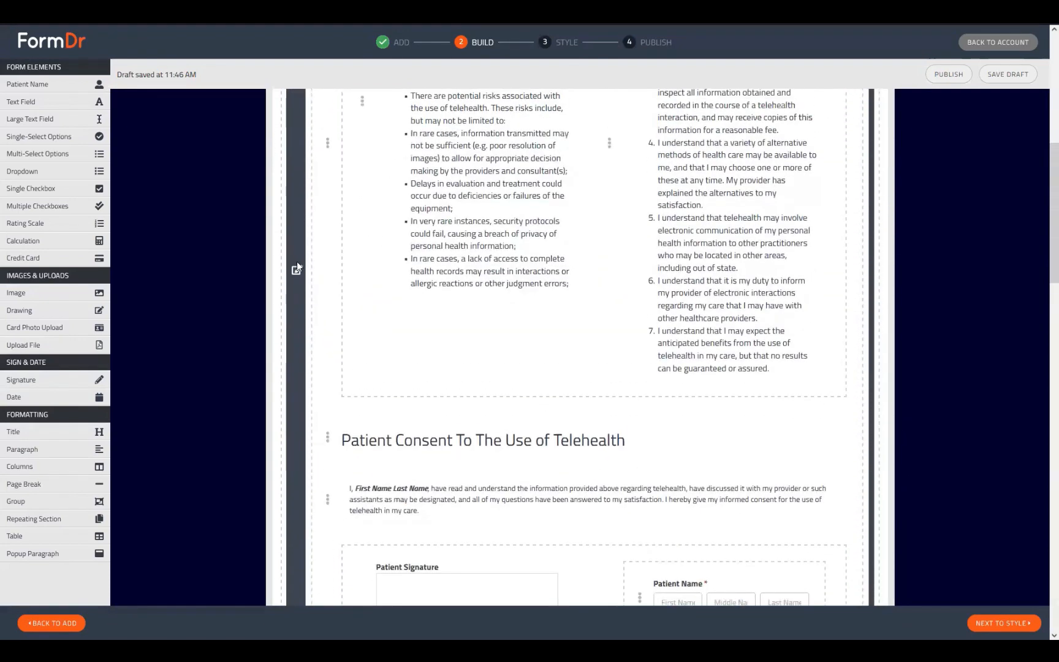
click(297, 268)
scroll(494, 416, down, 17)
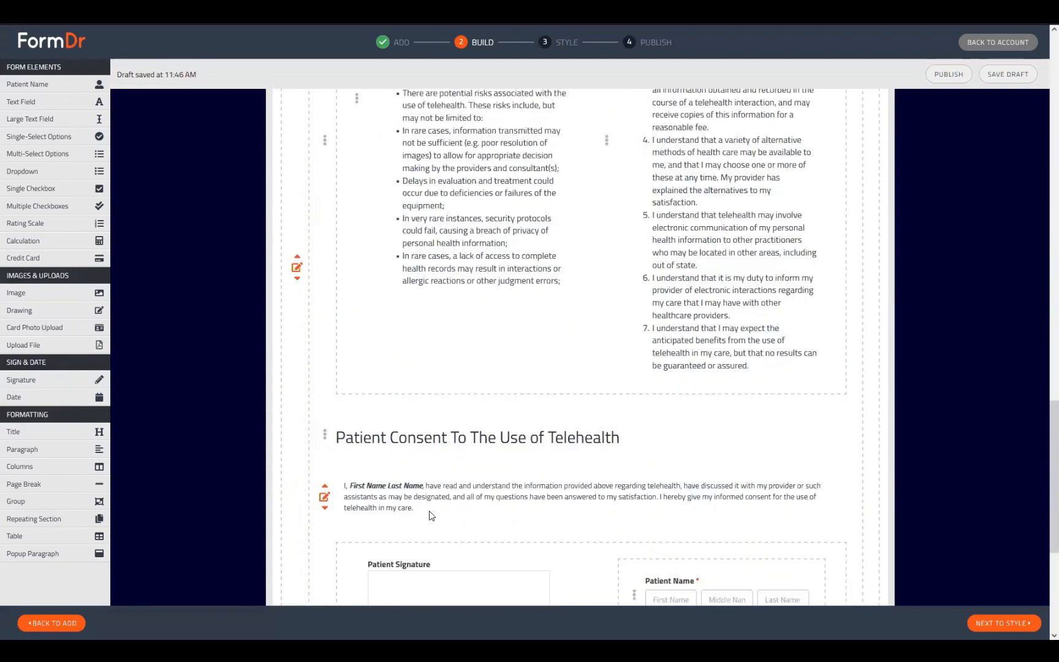
Move the group of four Parent dropdowns into the second copy of the consent group, below its signature section
scroll(430, 511, down, 5)
mouse_move(298, 476)
mouse_down()
mouse_move(329, 410)
mouse_move(334, 422)
mouse_up()
scroll(336, 472, up, 5)
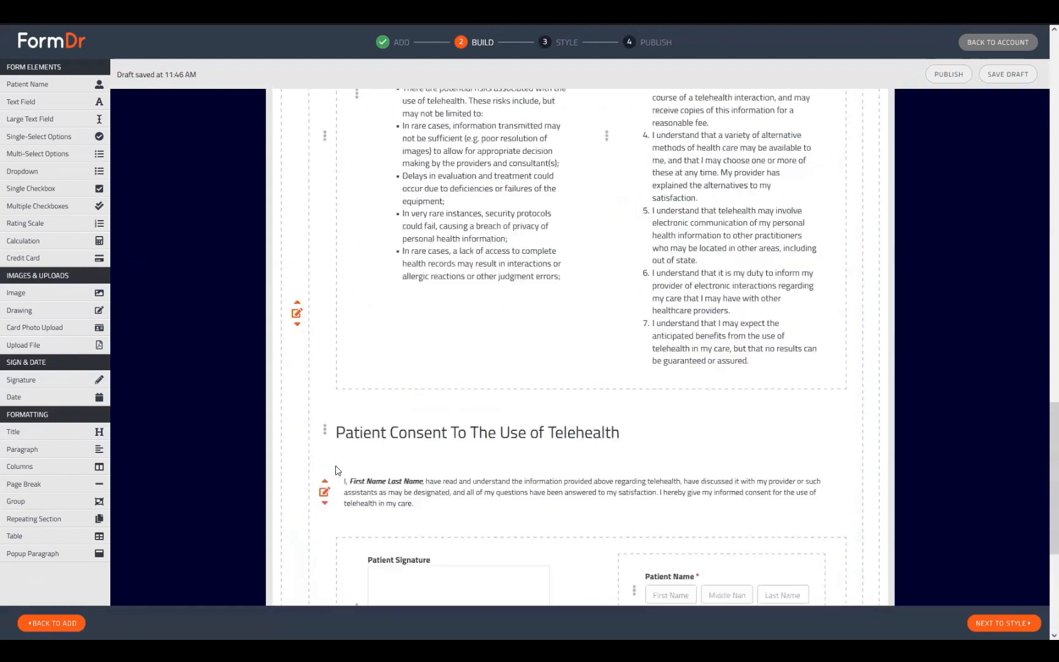
scroll(336, 471, up, 10)
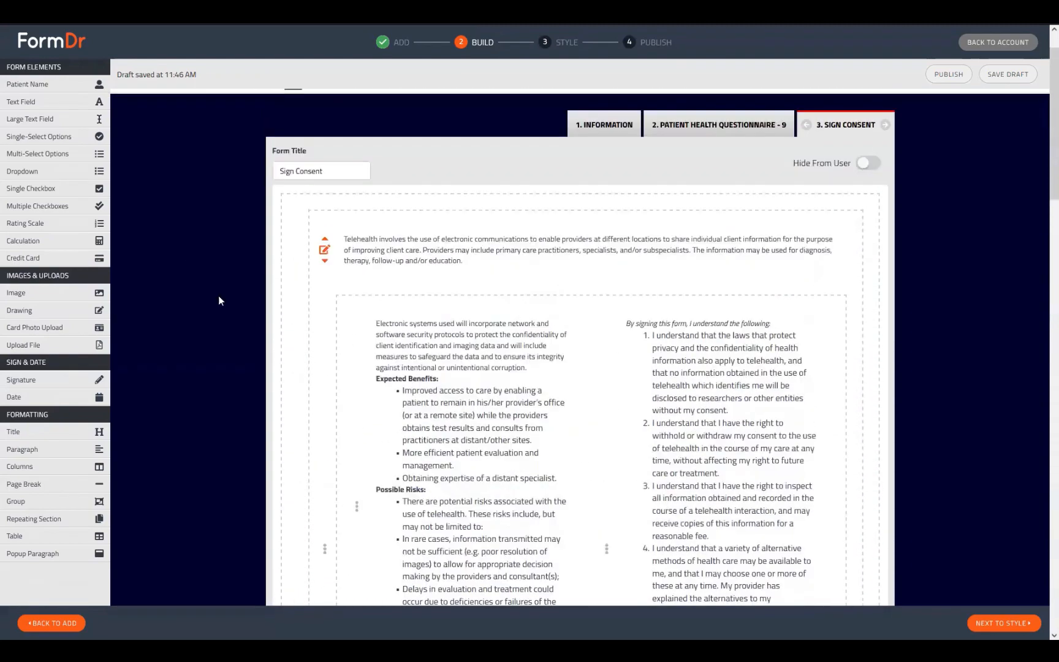
Add a Single-Select Options field at the top of Sign Consent titled "Is the patient a minor (under 18 yrs)"
drag(39, 136, 302, 278)
click(297, 284)
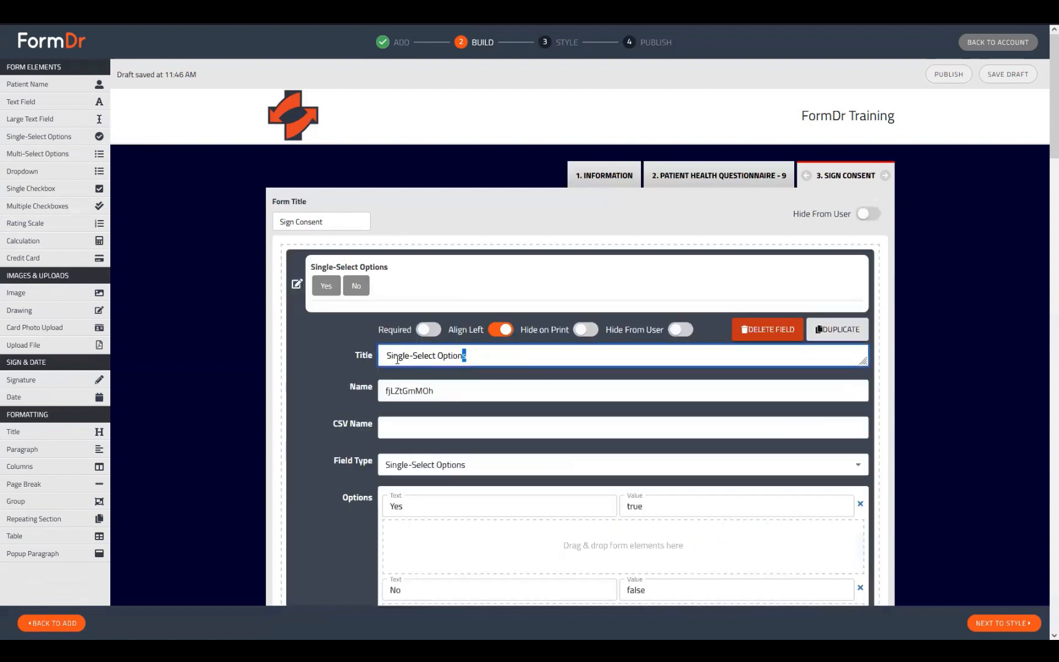
drag(466, 355, 315, 364)
text(Is the)
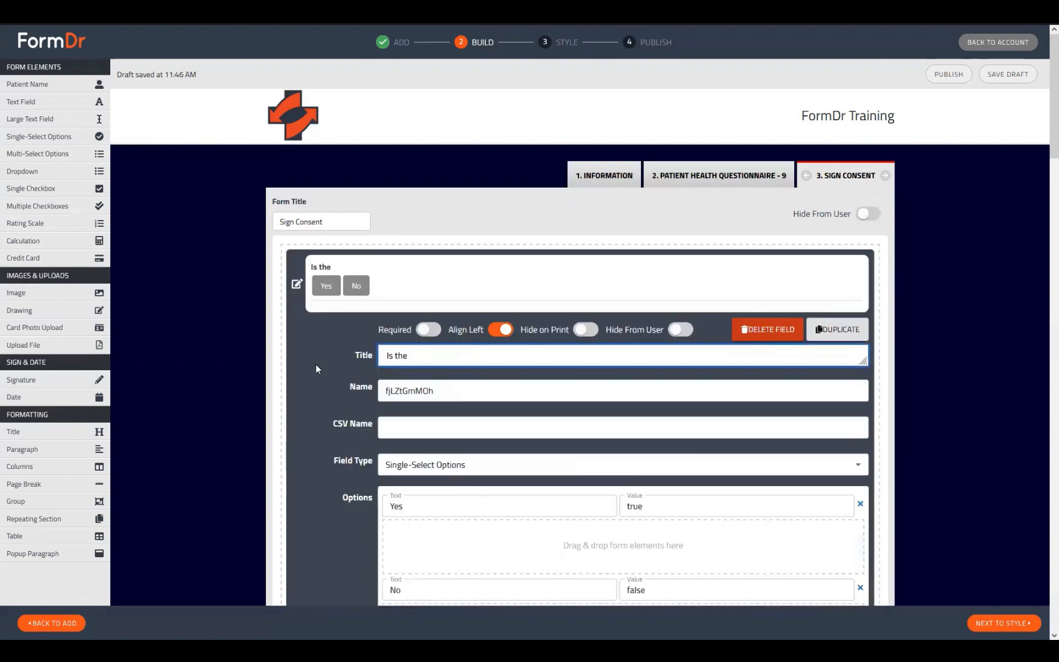
text( patient a minor)
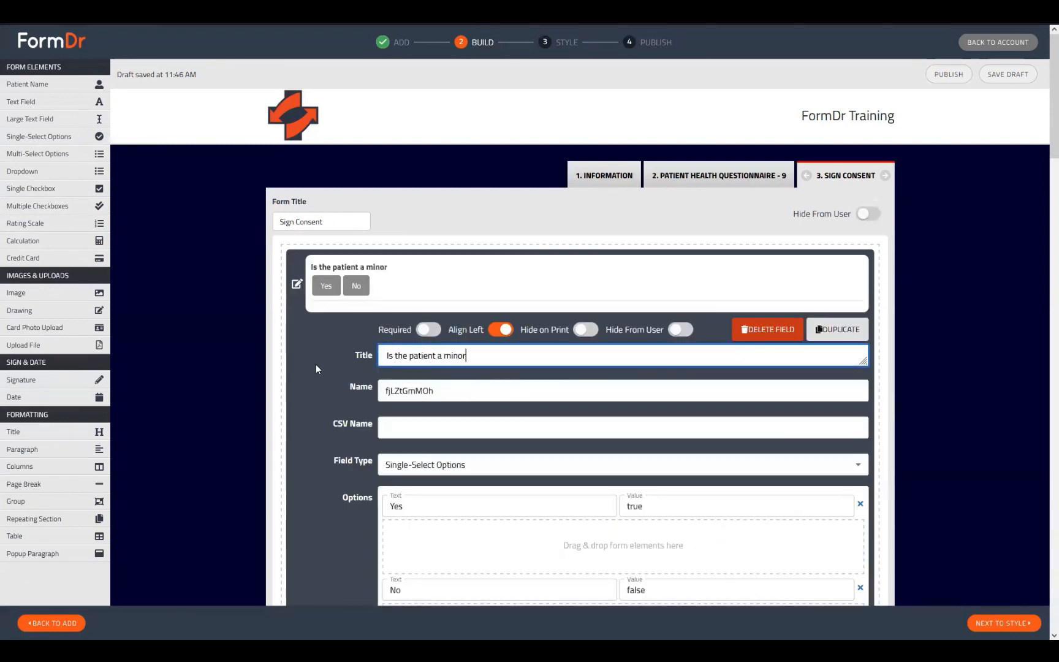
text( (under 18 yrs)
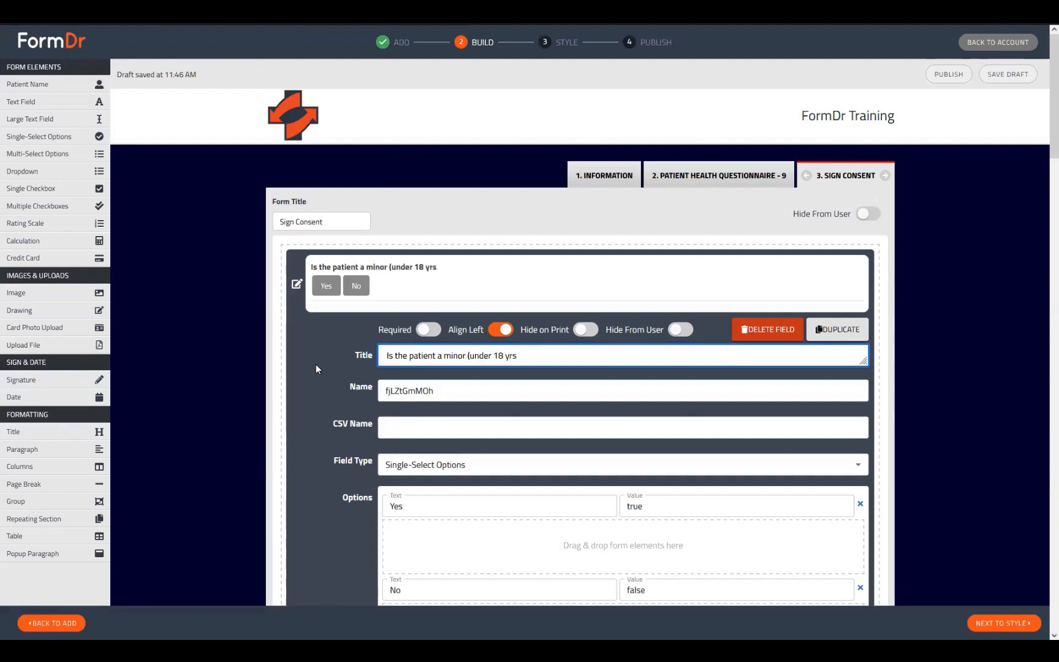
Move the consent group without Parent dropdowns into the No option's conditional fields, and collapse those fields
scroll(393, 417, down, 10)
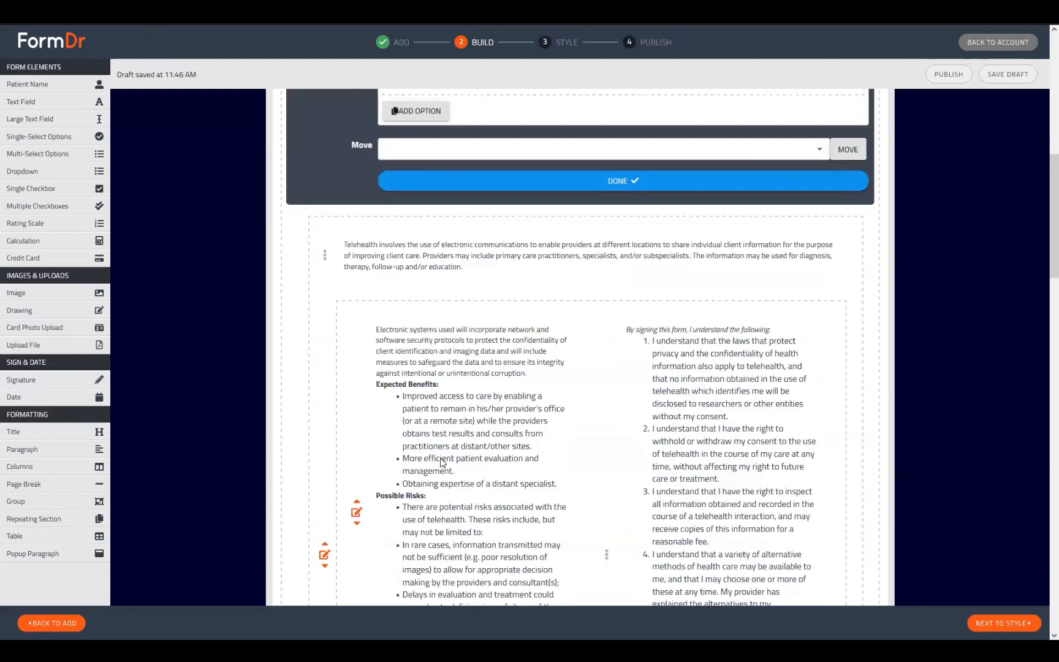
scroll(392, 417, down, 10)
scroll(466, 421, up, 9)
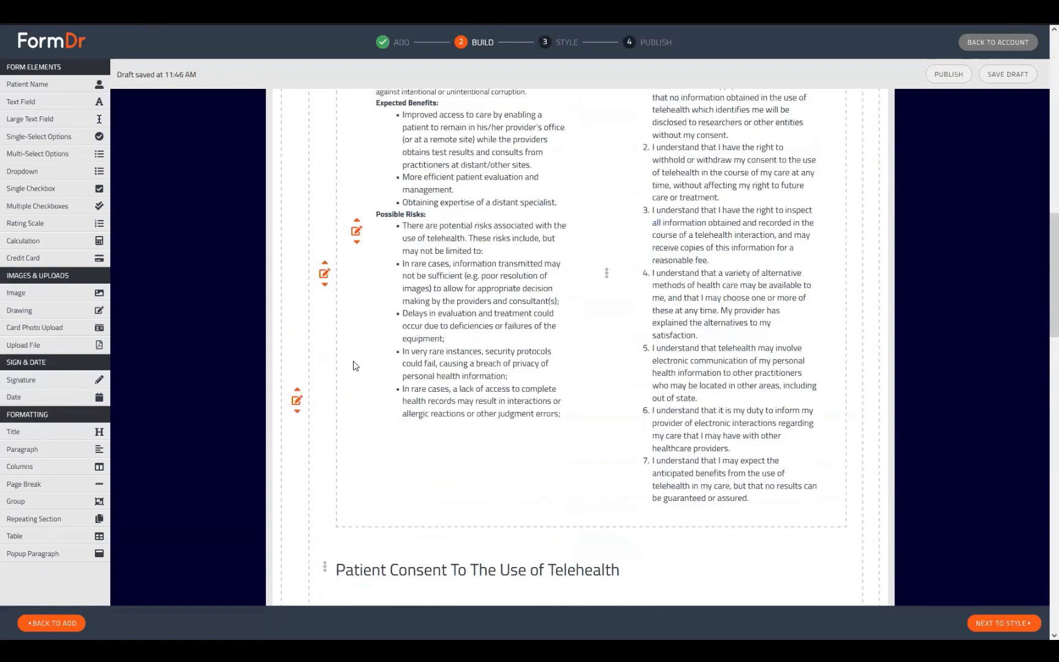
mouse_move(345, 430)
mouse_down()
mouse_move(381, 394)
mouse_move(435, 276)
mouse_move(434, 186)
mouse_move(442, 235)
mouse_move(633, 516)
mouse_move(463, 370)
mouse_move(466, 421)
mouse_move(464, 211)
mouse_move(472, 303)
mouse_up()
scroll(481, 429, down, 14)
scroll(479, 472, down, 4)
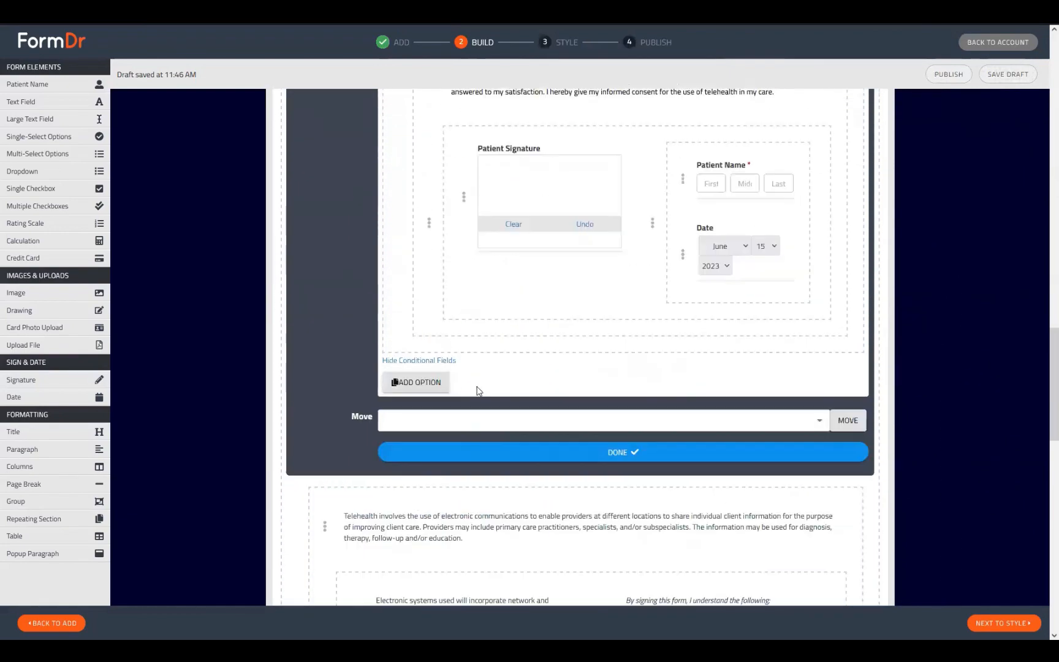
click(437, 361)
Move the remaining consent group with the Parent dropdowns into the Yes option's conditional fields
scroll(348, 406, up, 3)
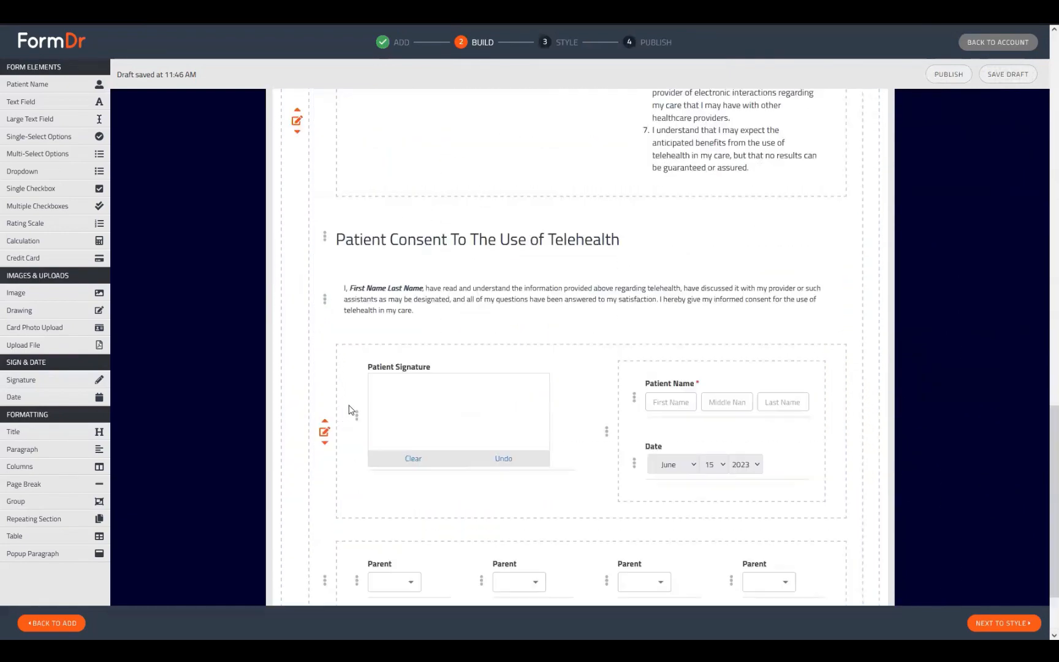
scroll(332, 408, down, 2)
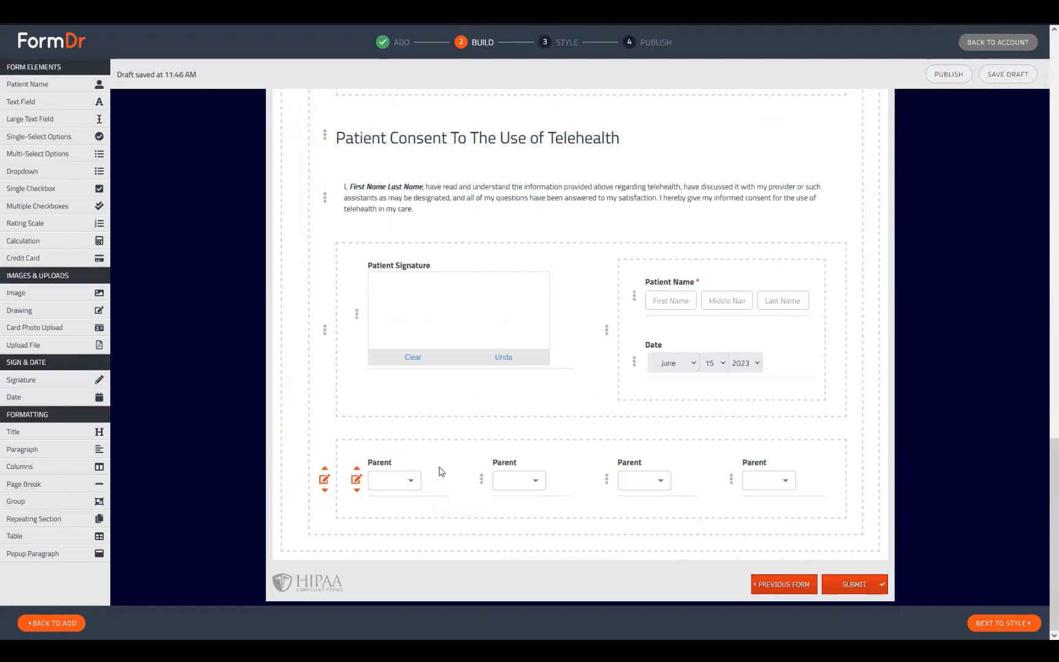
scroll(313, 454, up, 7)
drag(304, 389, 484, 232)
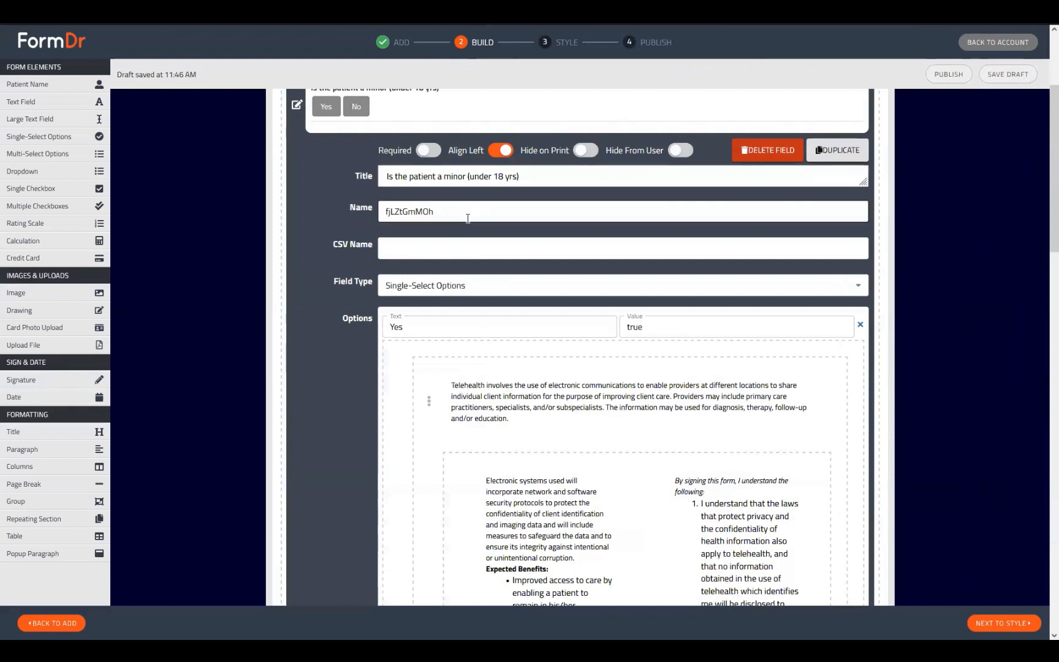
Set the minor question's field name to patientMinor and close its settings
click(354, 209)
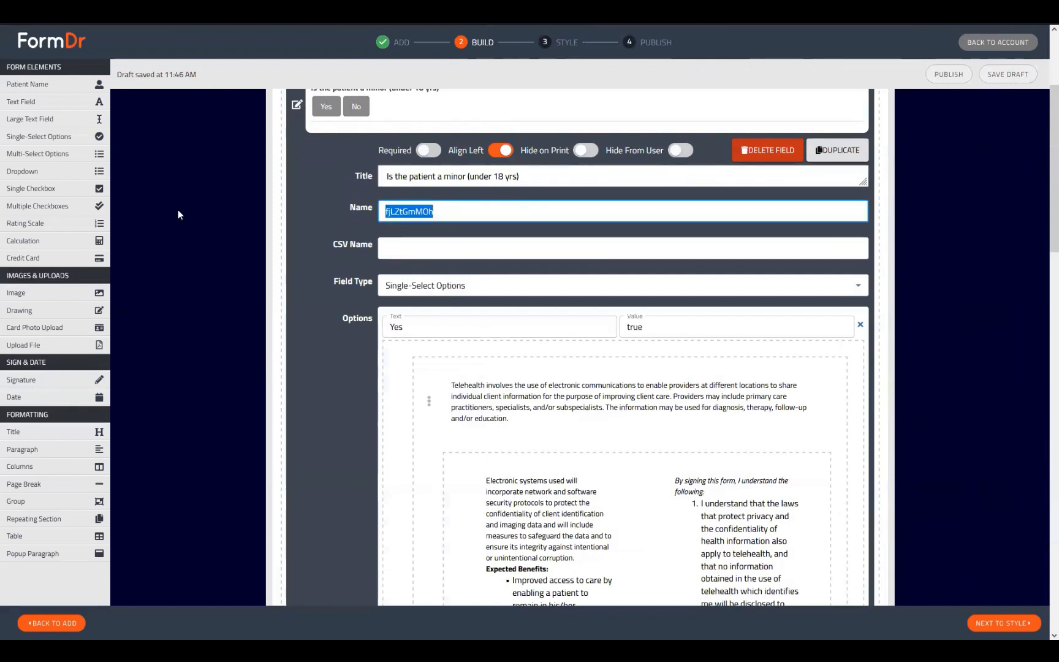
text(patientM)
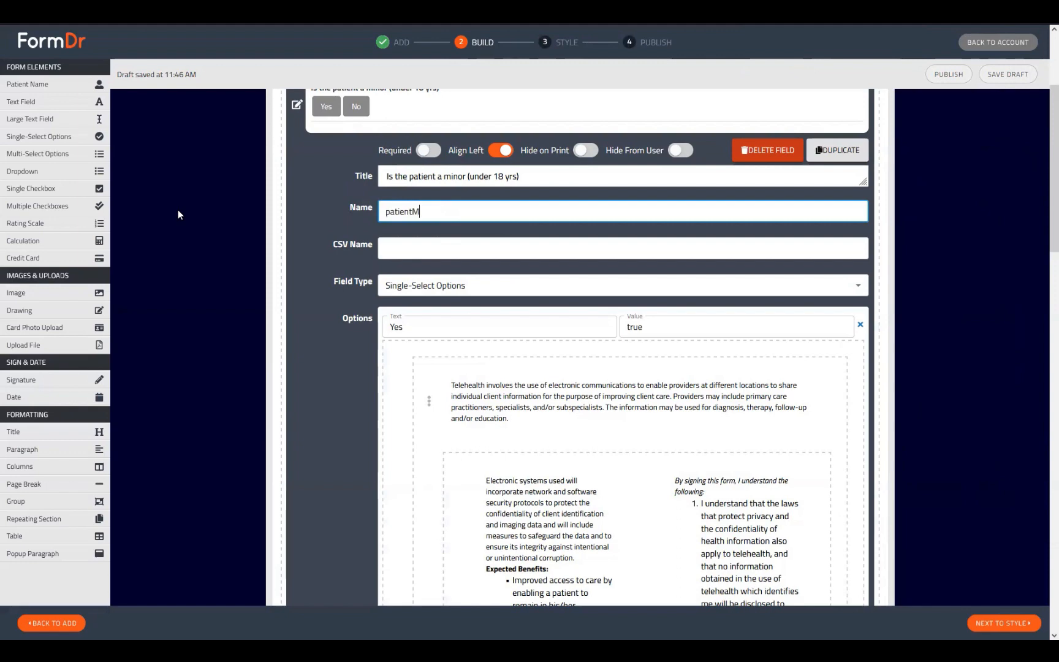
text(inor)
click(297, 106)
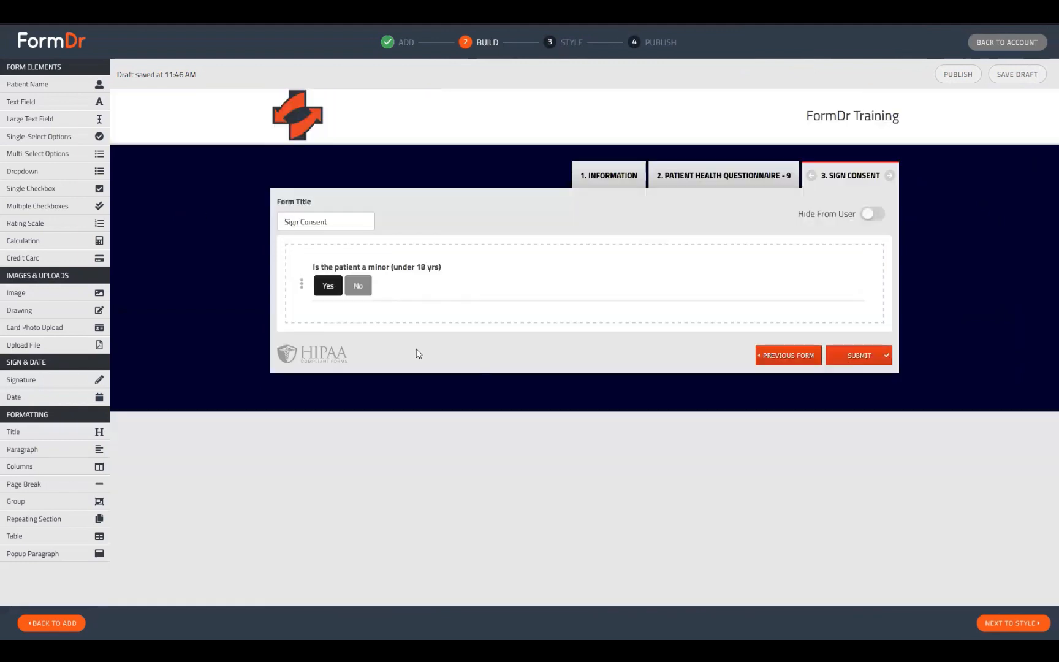
Check the field name of the patient minor question on the Information form
click(613, 175)
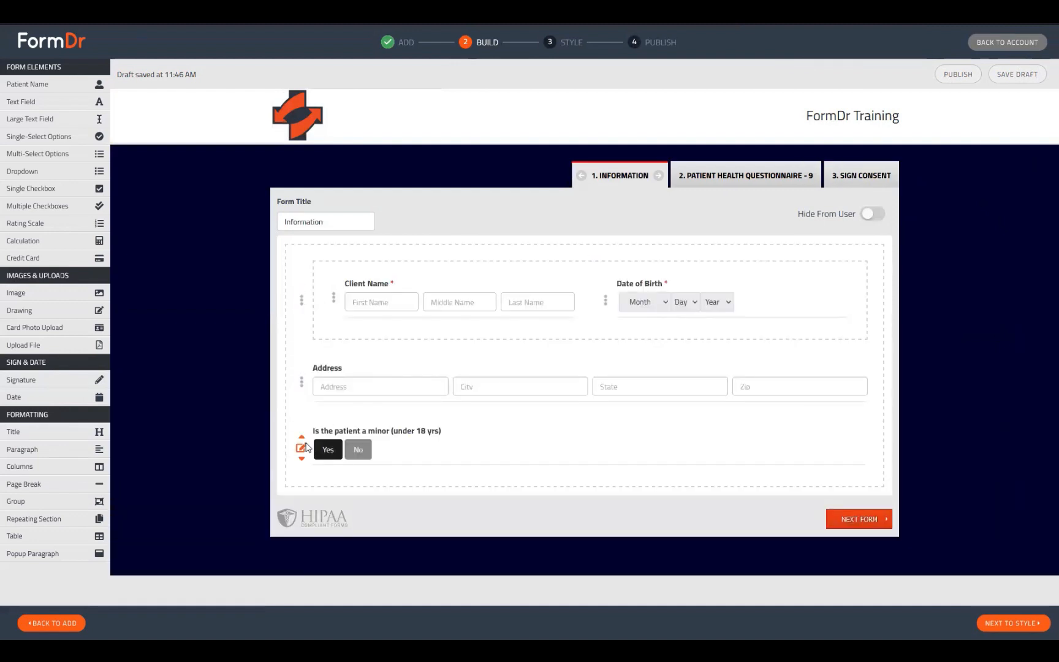
click(297, 447)
scroll(299, 448, down, 3)
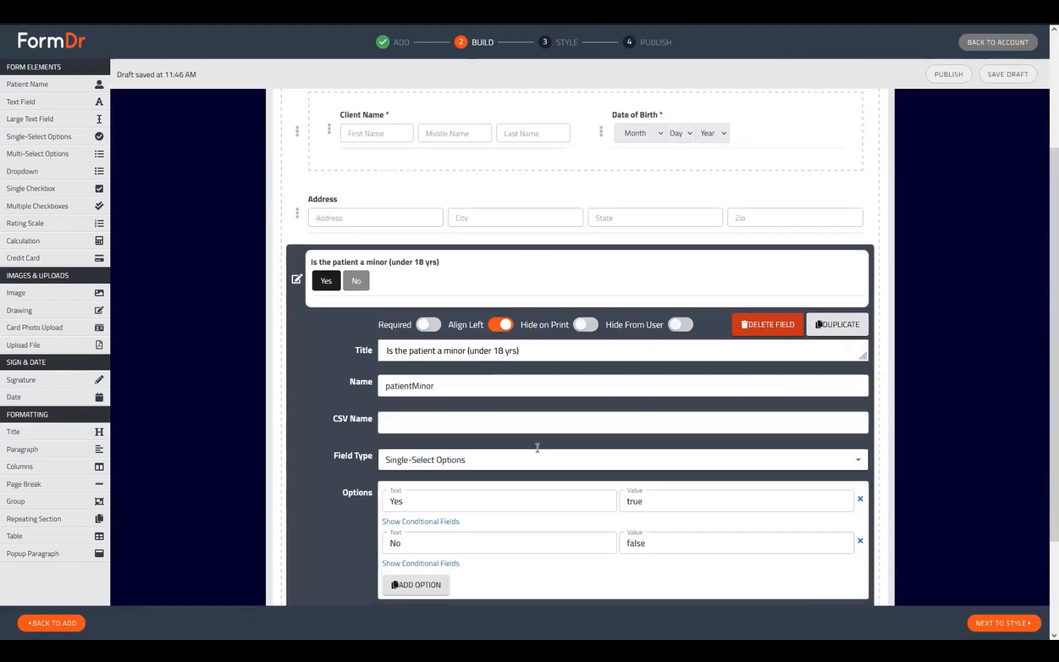
click(300, 281)
Go to the Style stage, answer the minor question Yes and review the Sign Consent form down to the signature section
click(1012, 622)
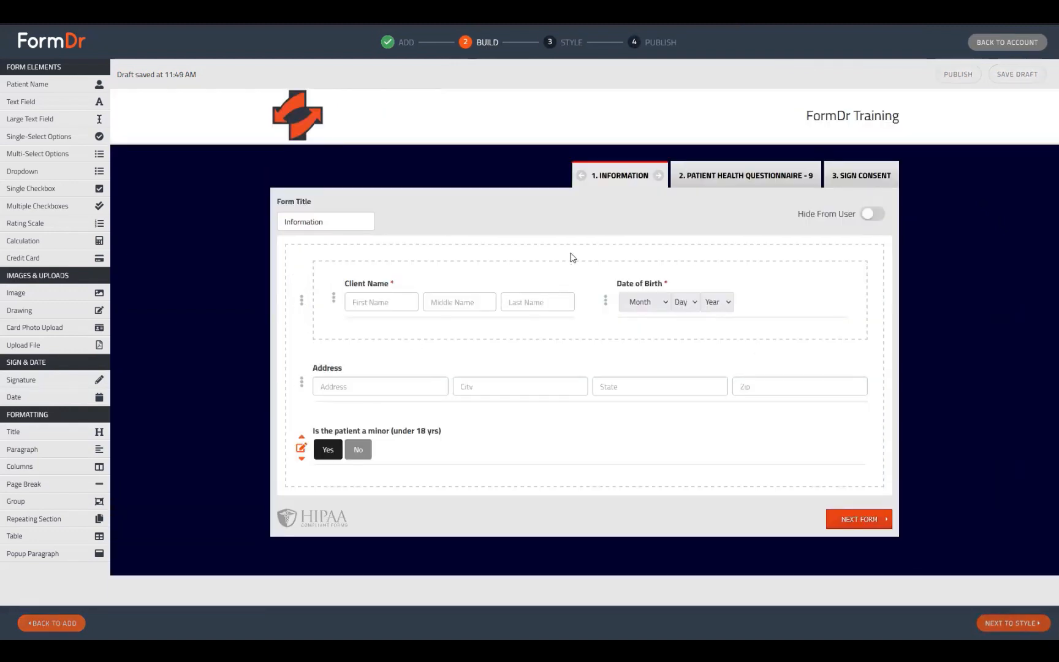
click(301, 345)
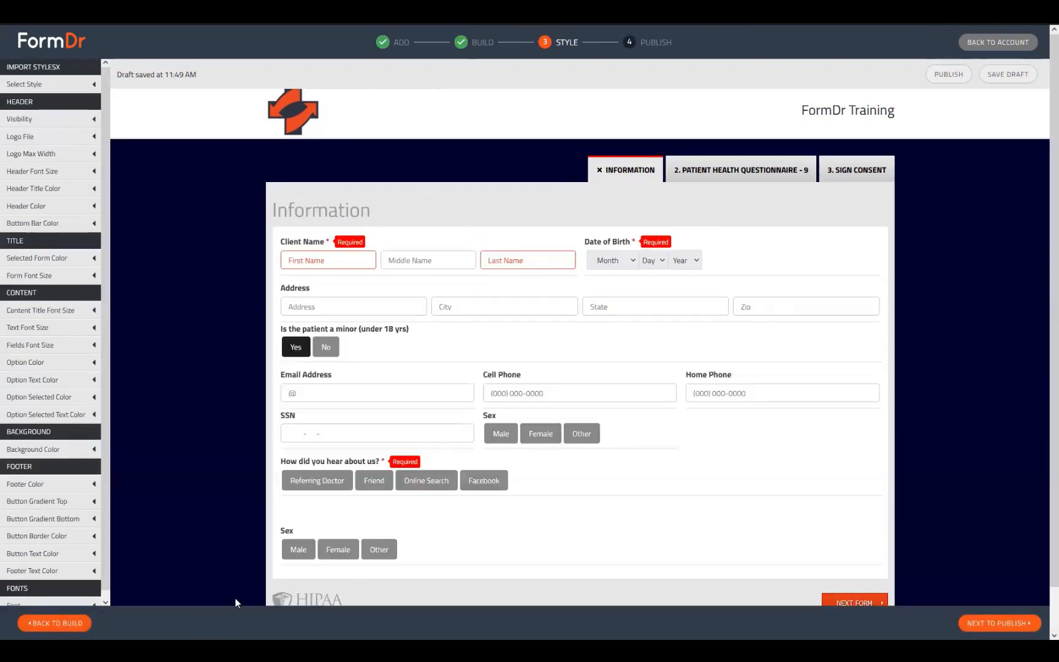
click(840, 172)
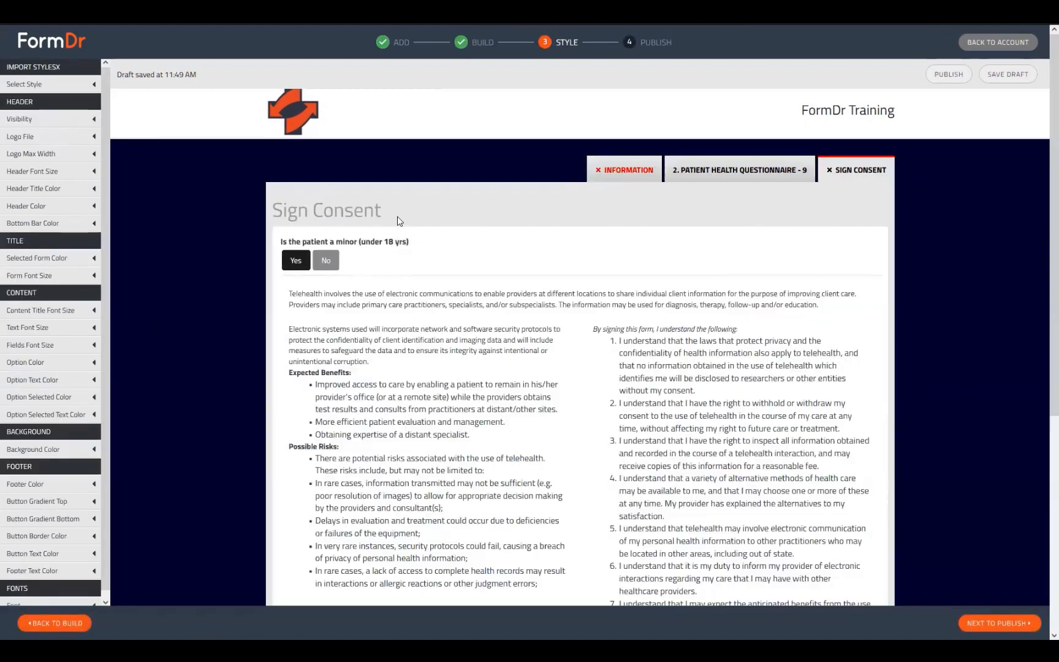
scroll(481, 286, down, 4)
scroll(481, 286, down, 1)
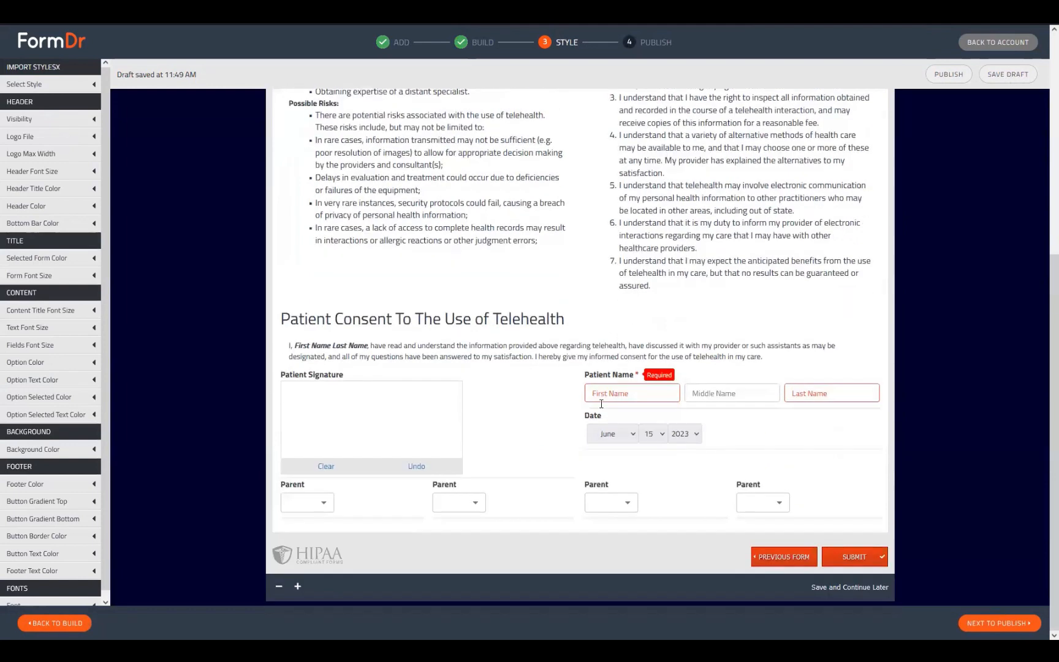
Answer the minor question No on the Sign Consent form, review the form and check the same question on the Information form
scroll(391, 235, up, 5)
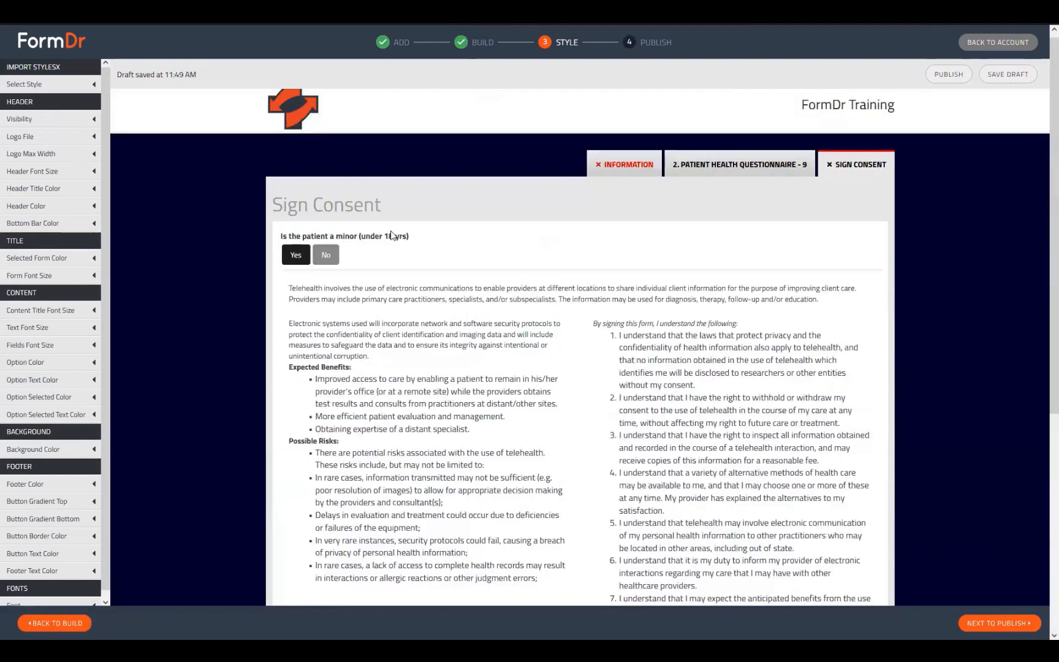
click(326, 255)
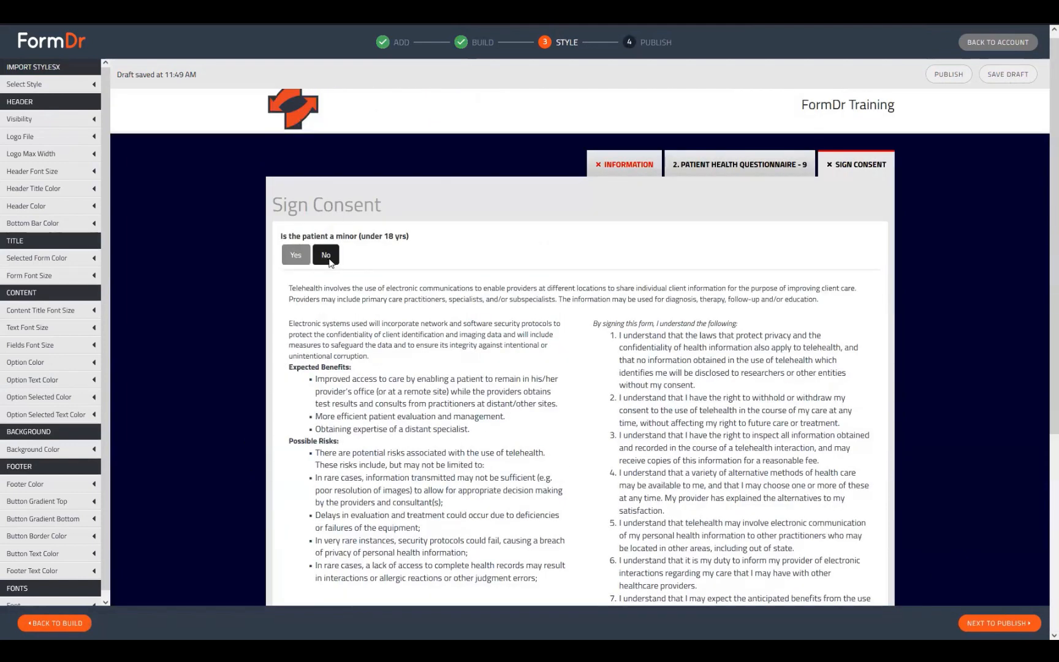
scroll(774, 496, down, 5)
scroll(676, 184, up, 5)
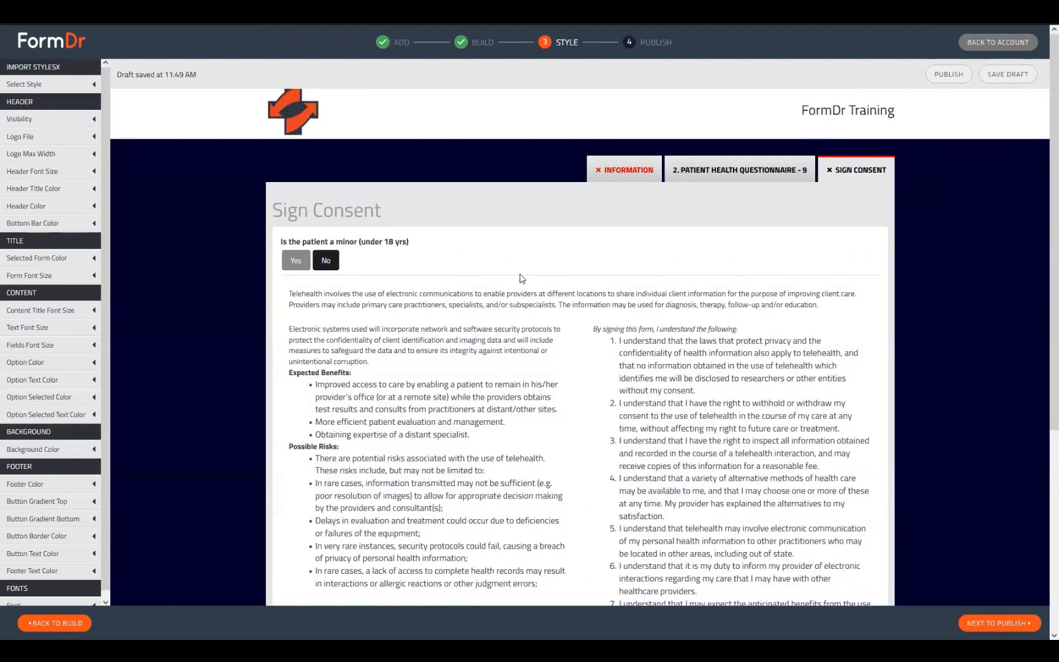
click(628, 171)
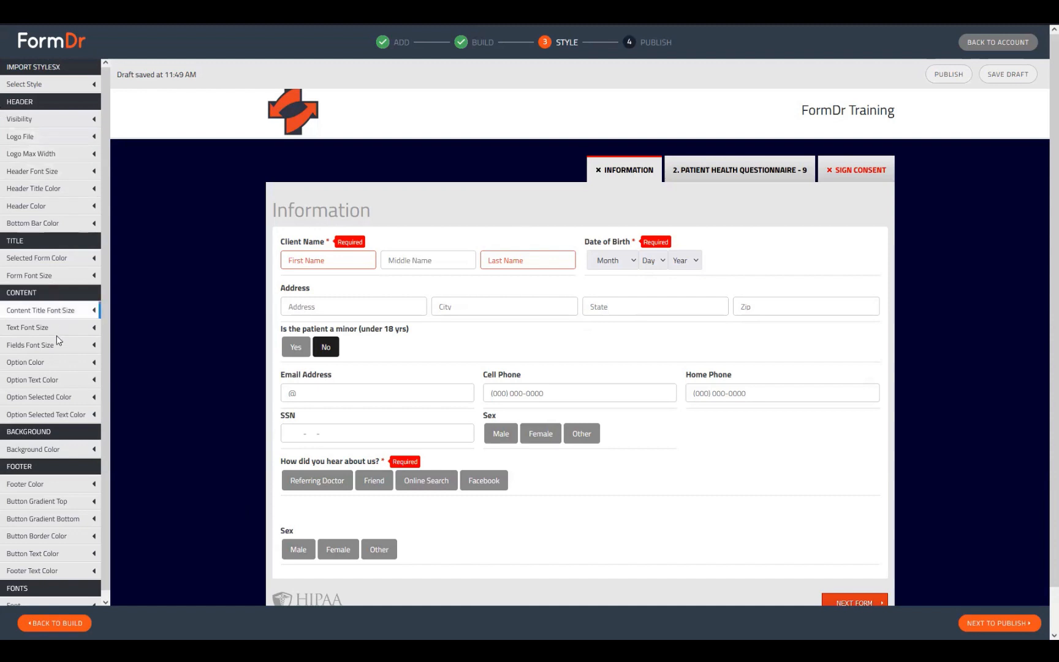
Return to the Build stage and add Multi-Select Options, Dropdown, Single Checkbox, Multiple Checkboxes and Signature fields to the Information form, with Multiple Checkboxes above Single Checkbox
click(63, 619)
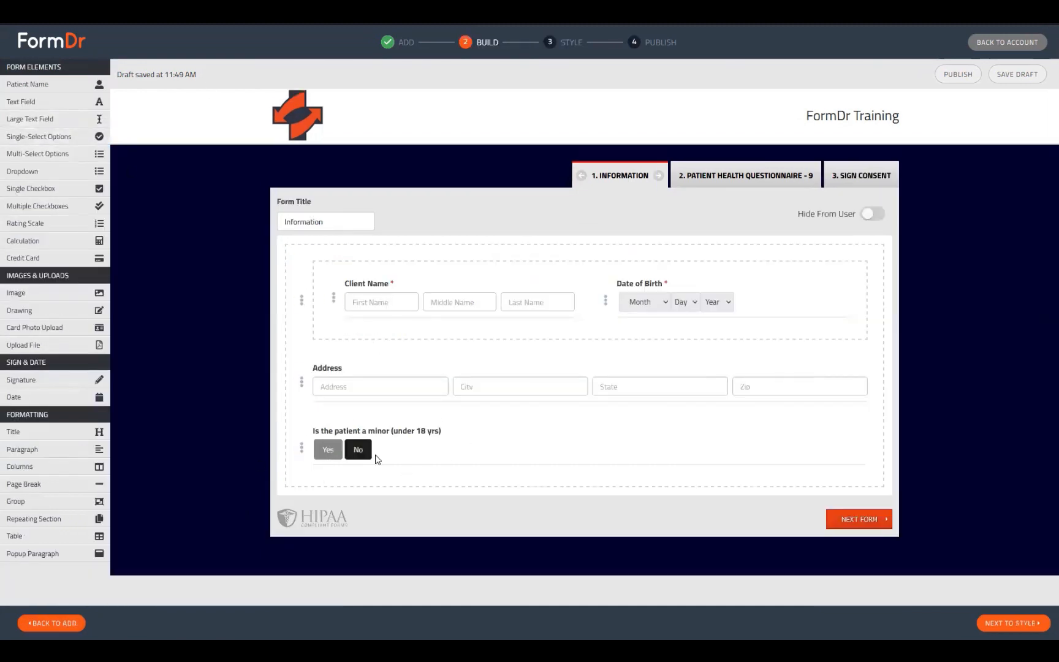
click(47, 154)
click(42, 173)
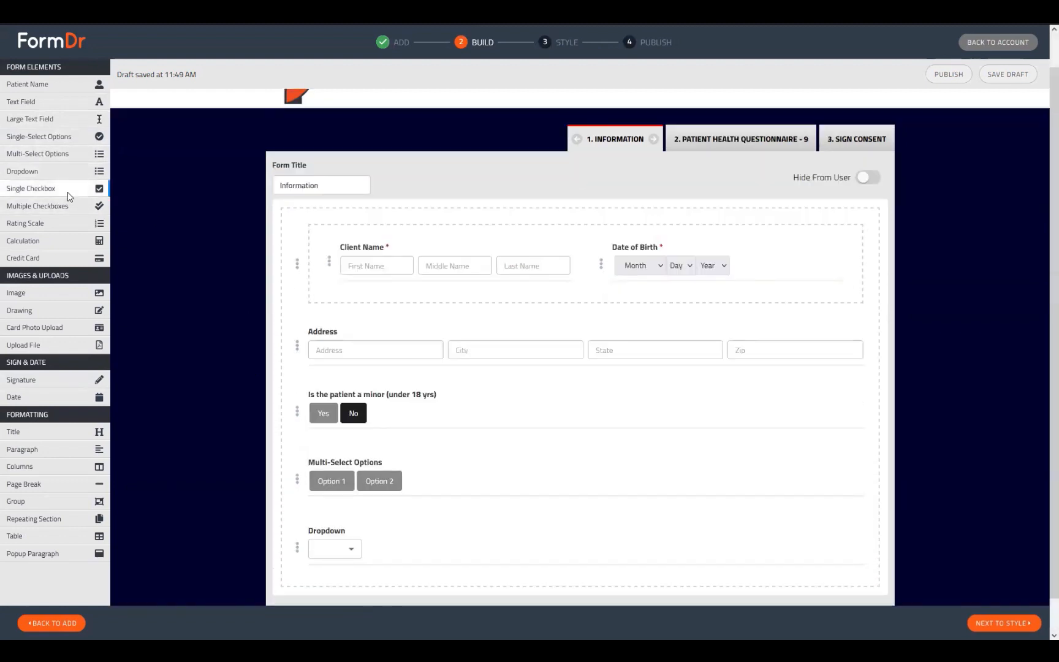
click(61, 206)
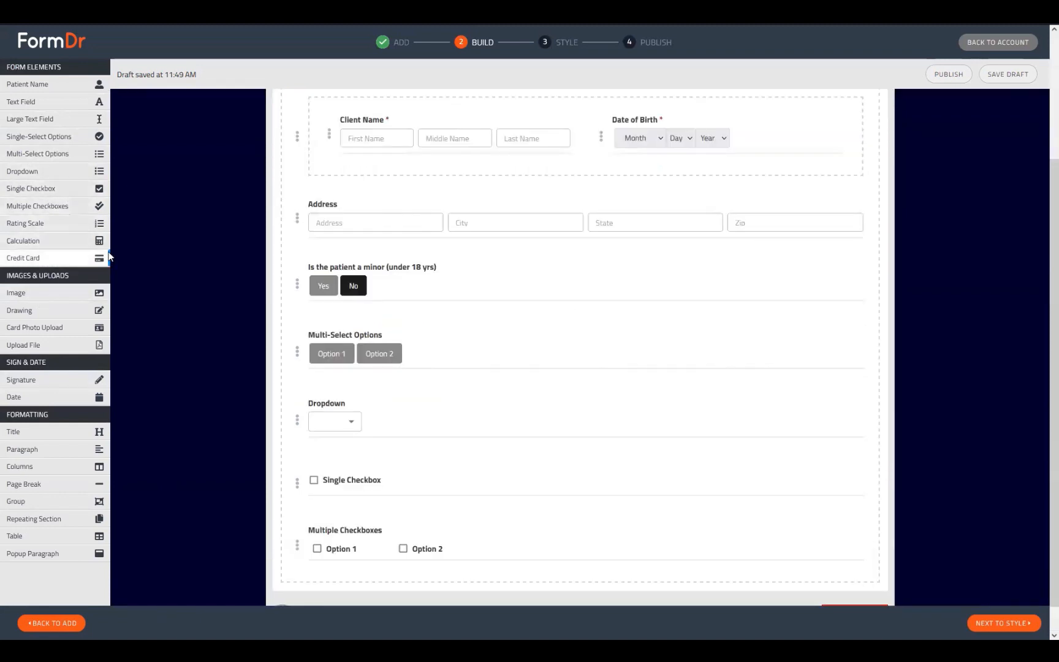
click(43, 380)
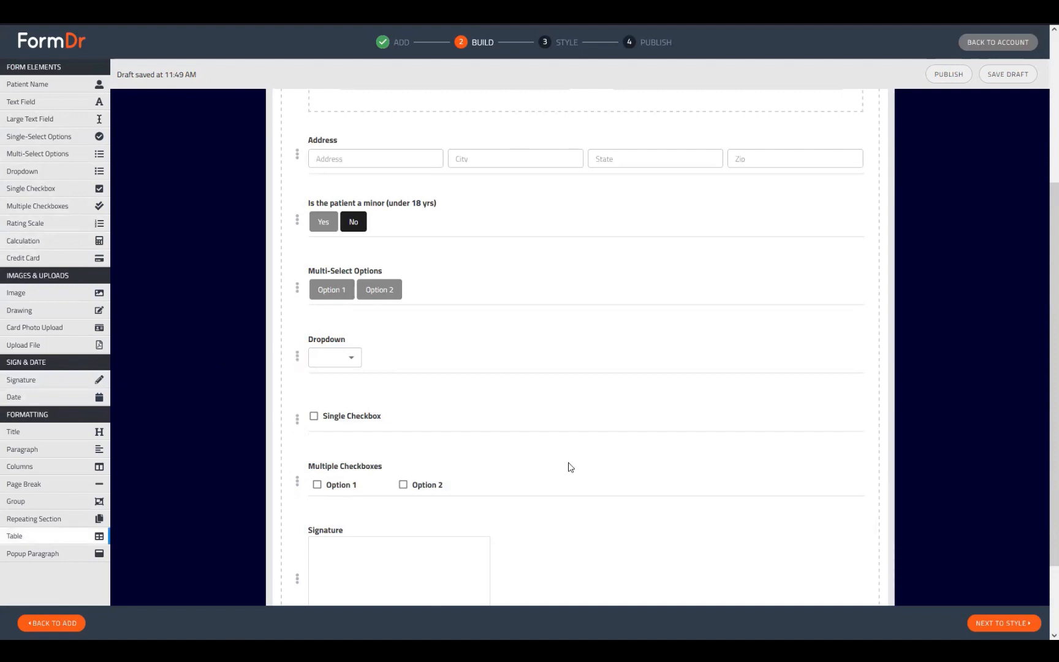
drag(366, 466, 359, 398)
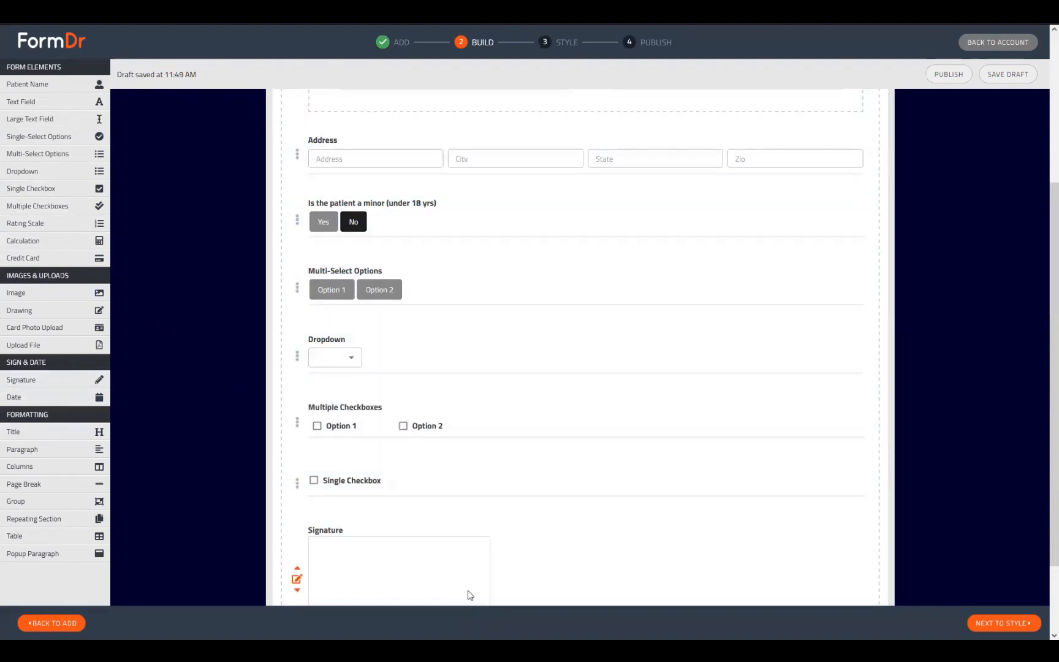
scroll(458, 488, down, 2)
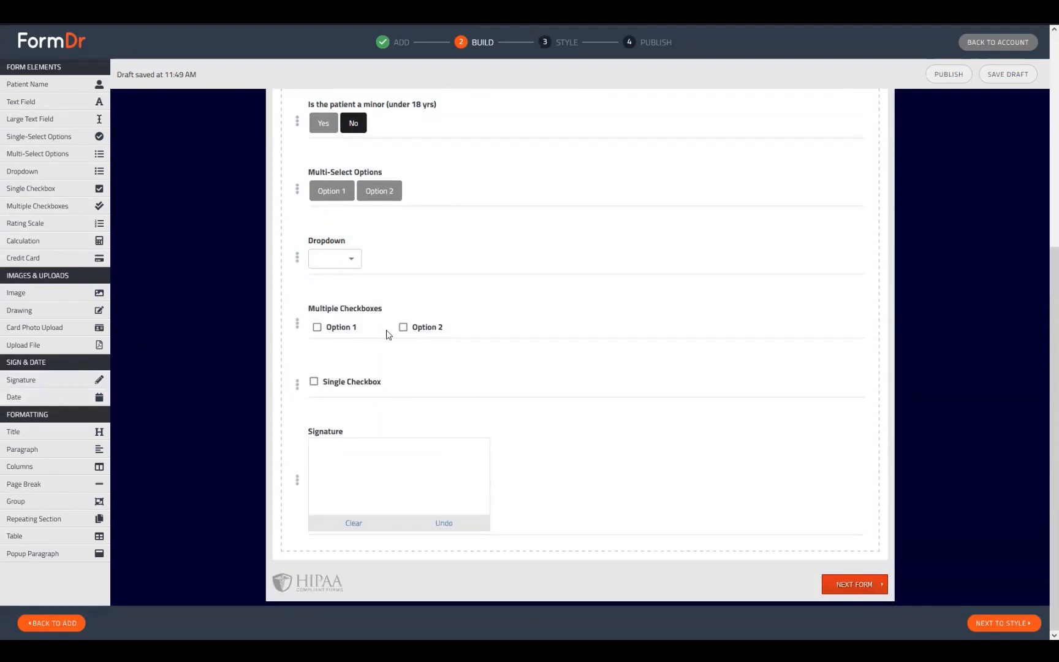
mouse_move(353, 378)
mouse_down()
mouse_move(403, 375)
mouse_move(348, 375)
mouse_up()
drag(526, 463, 561, 460)
Examine the conditional areas under the options in the Multi-Select Options, patient minor, Dropdown and Multiple Checkboxes settings
click(297, 188)
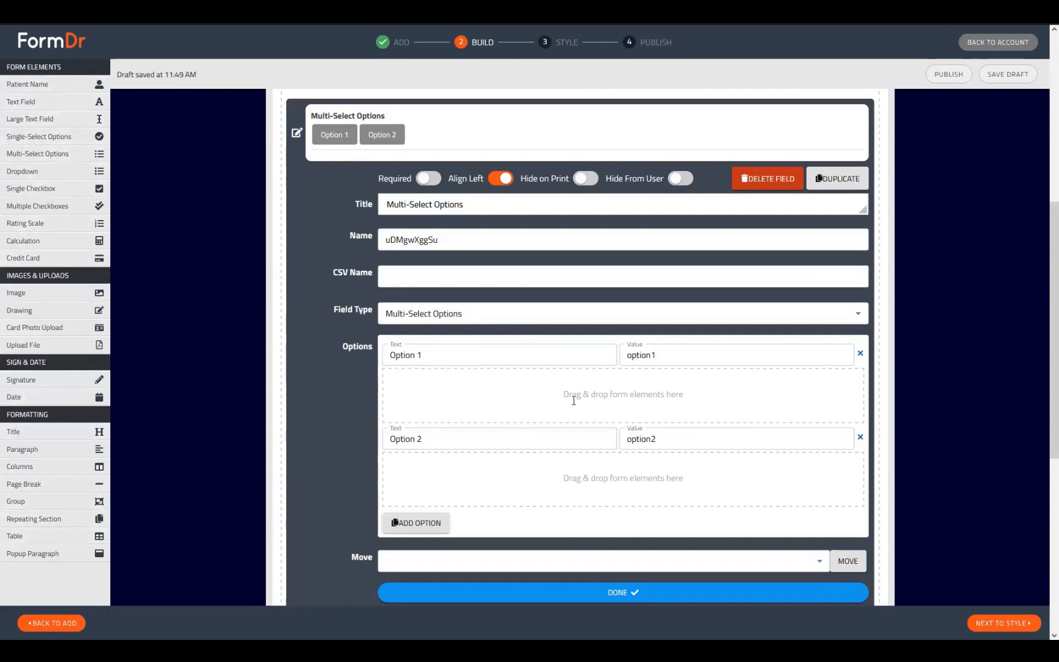
scroll(466, 426, up, 4)
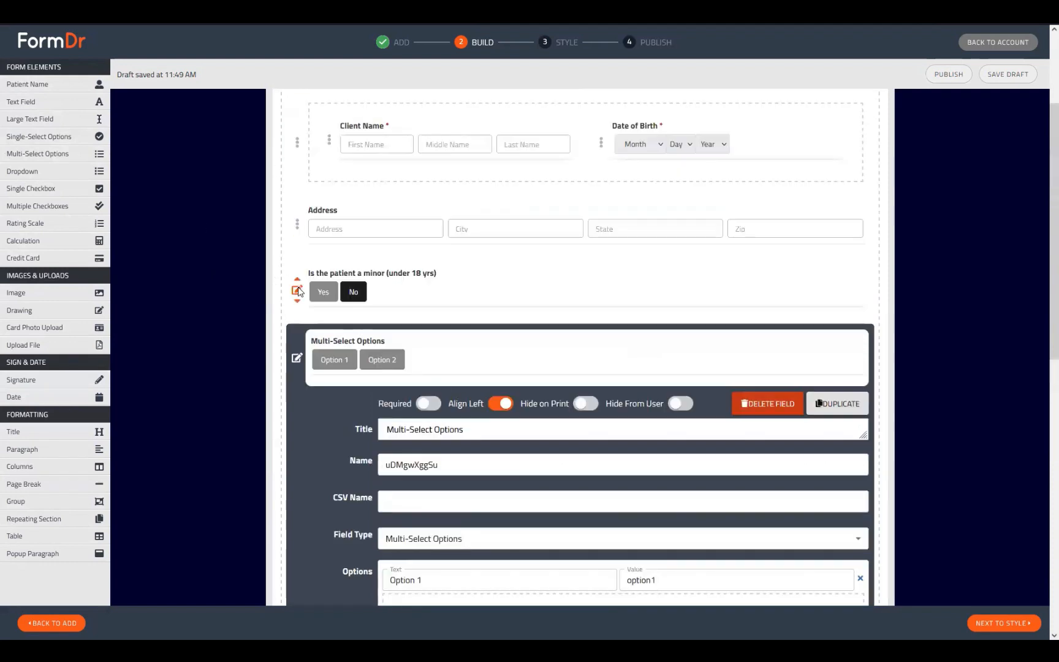
click(300, 290)
click(439, 364)
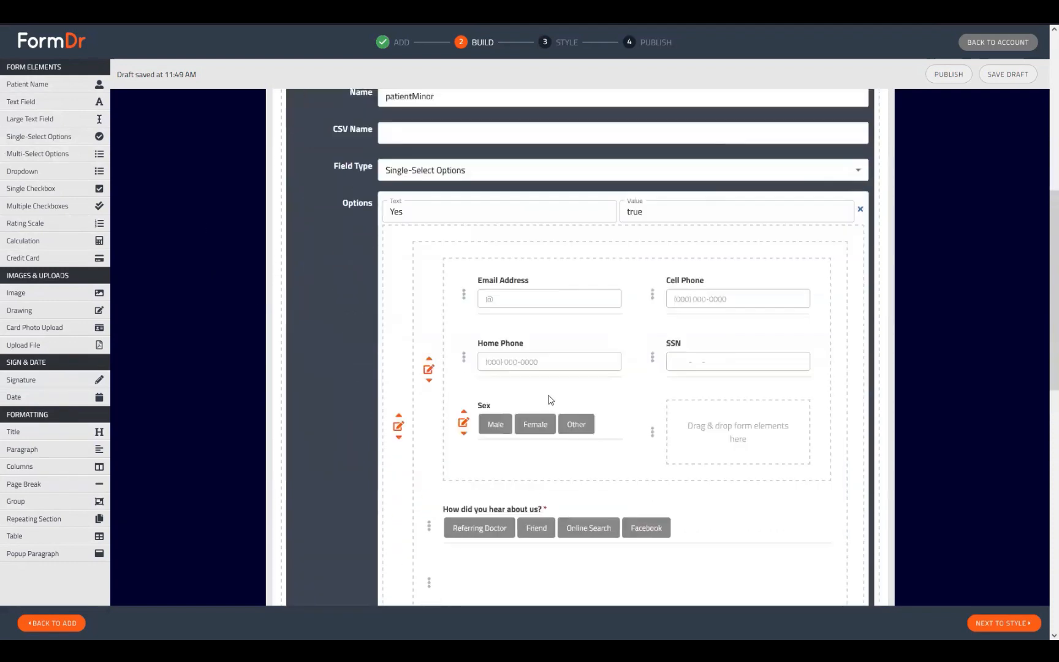
scroll(338, 279, up, 4)
click(297, 179)
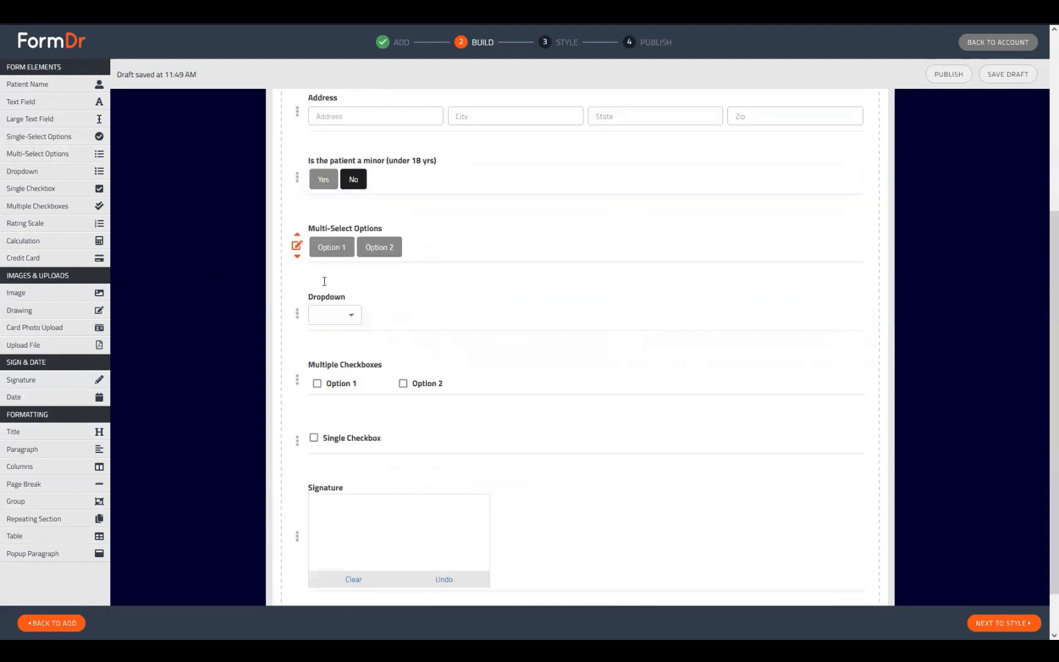
scroll(394, 298, down, 2)
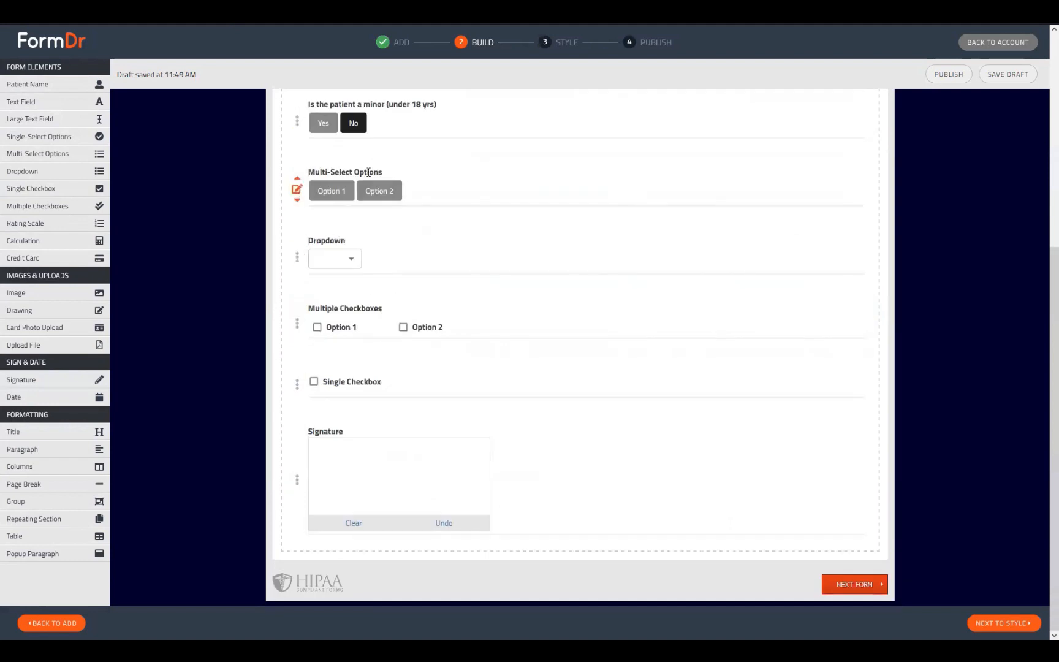
click(297, 258)
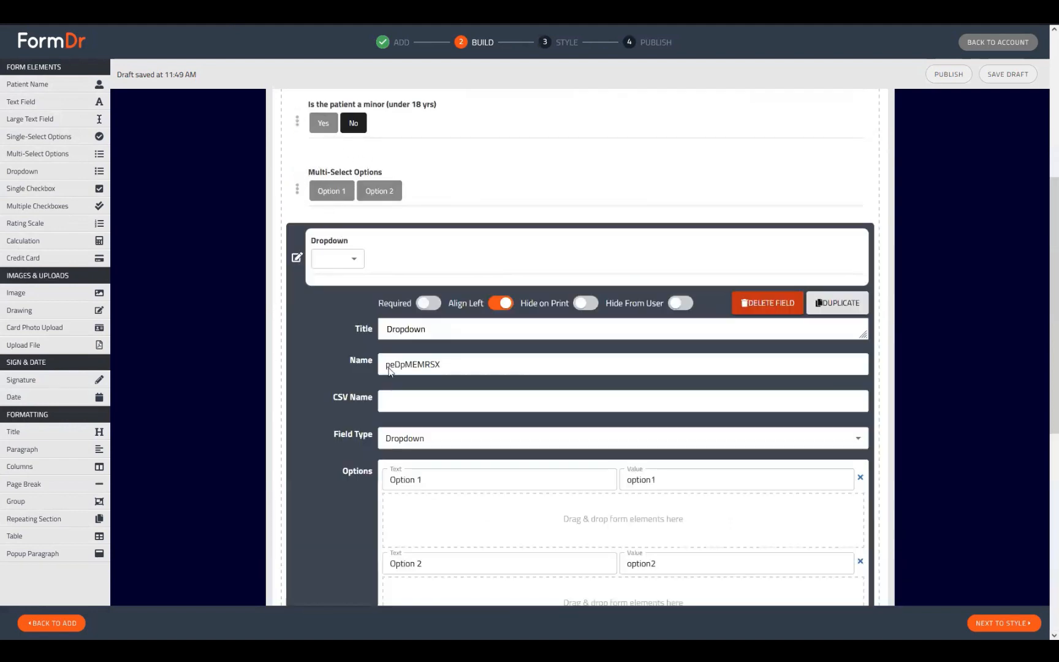
click(297, 438)
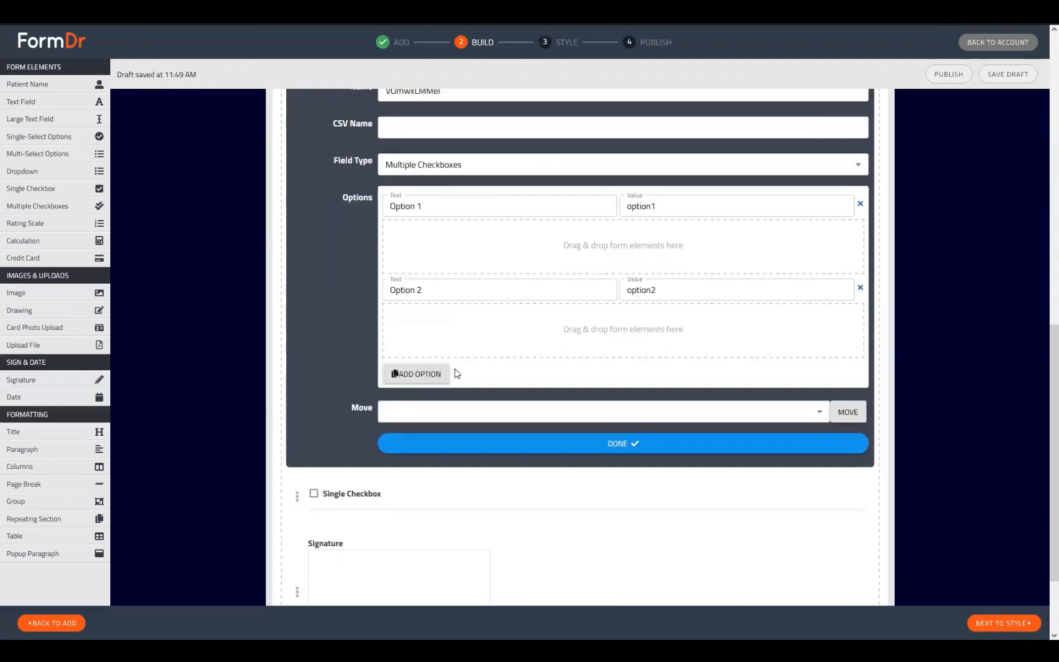
scroll(343, 344, down, 2)
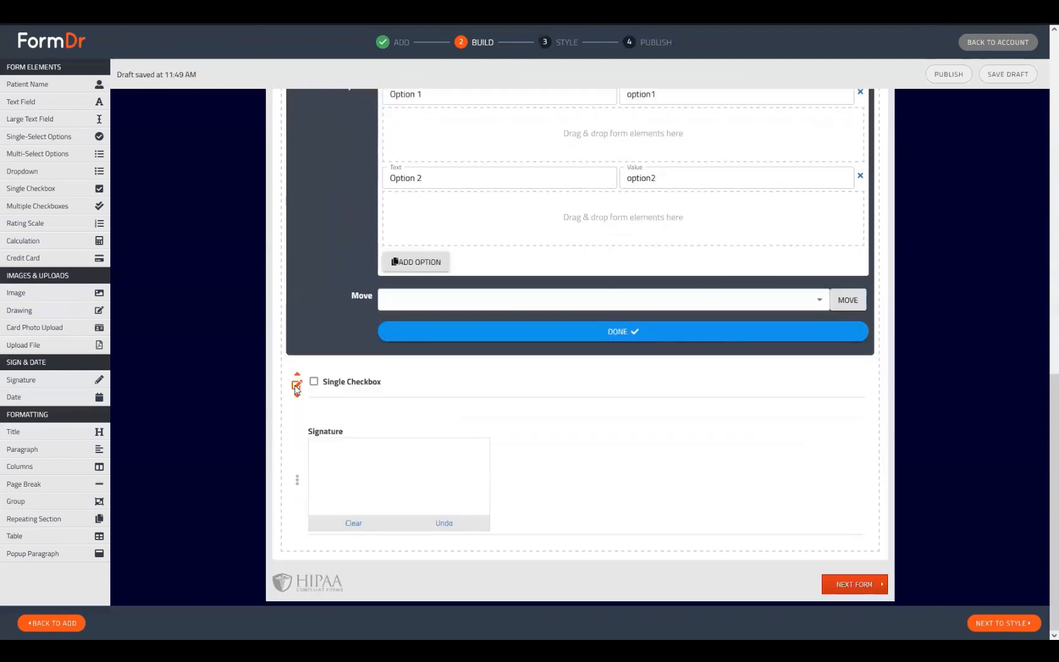
Make the Single Checkbox field conditional, add a Text Field to its conditional fields and close its settings
click(296, 385)
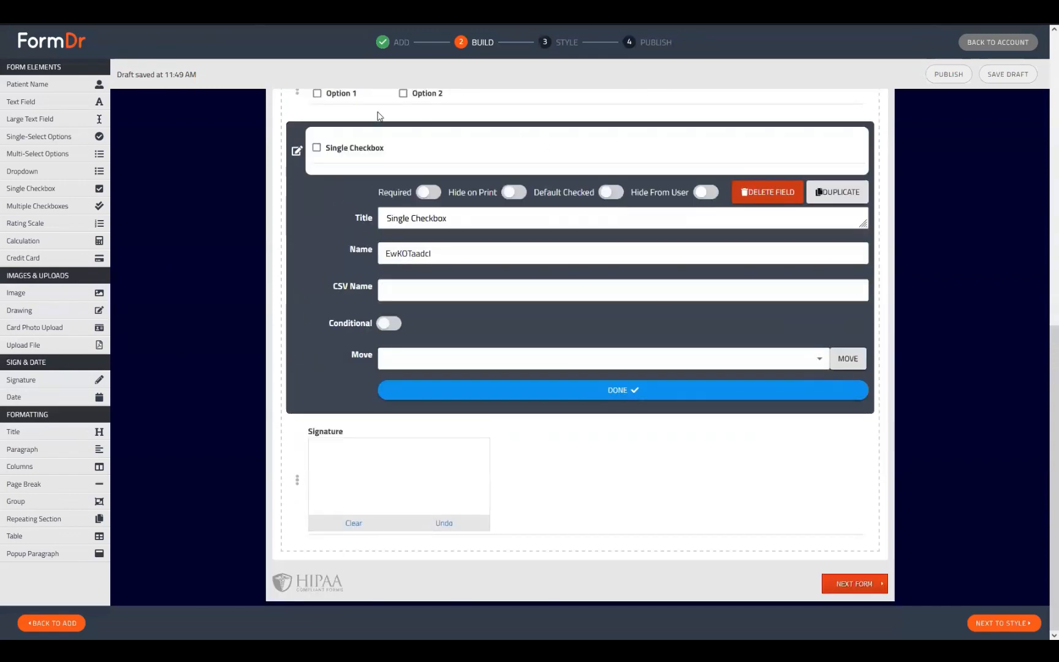
click(386, 323)
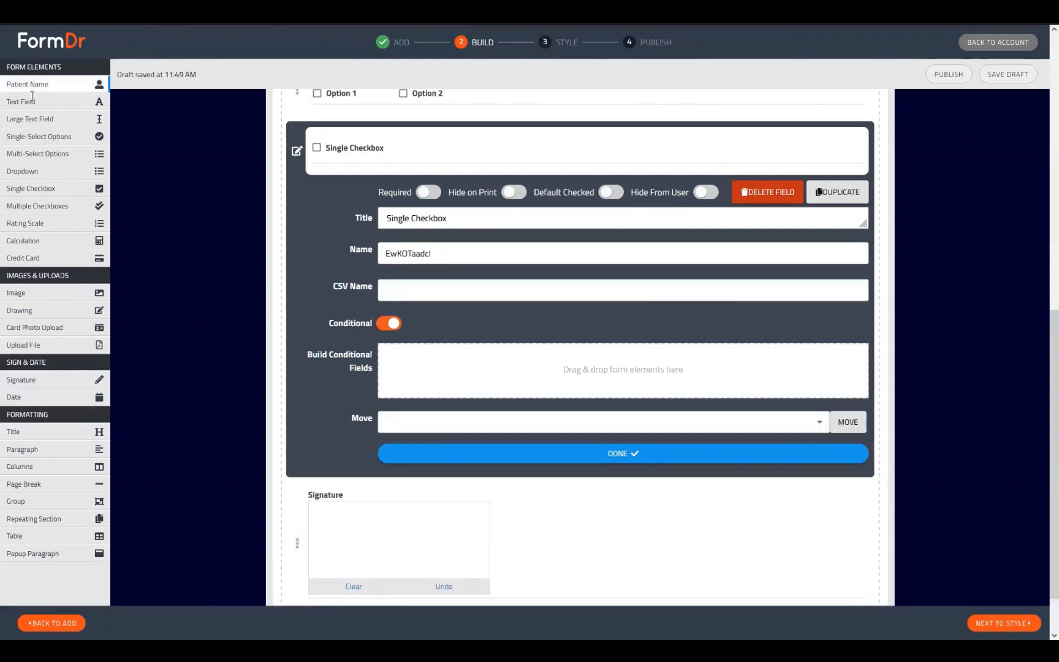
drag(36, 102, 405, 392)
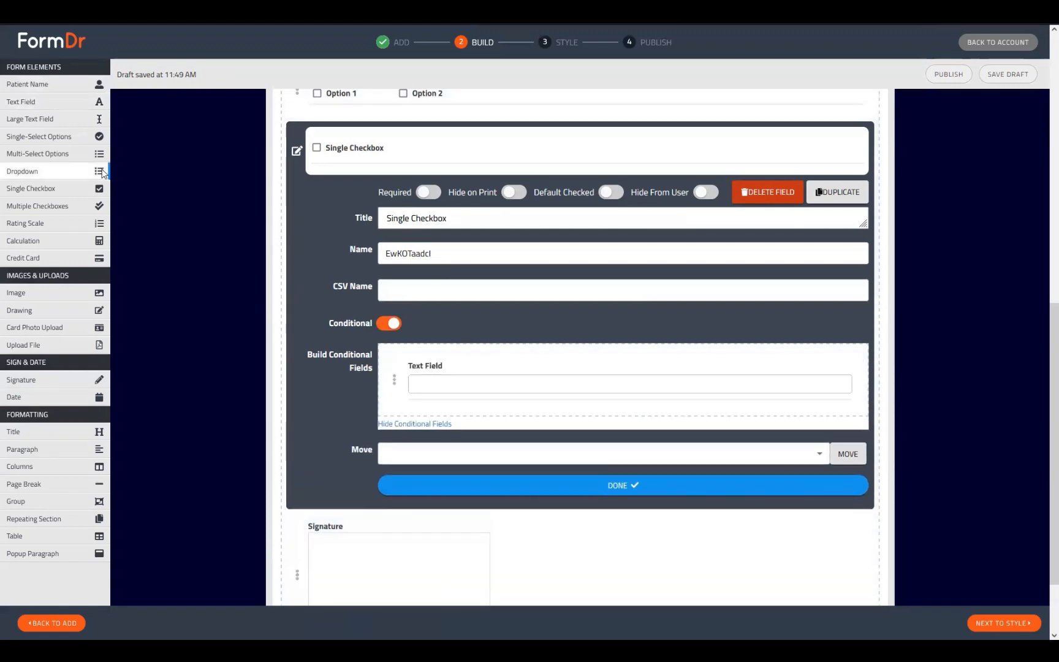
click(294, 153)
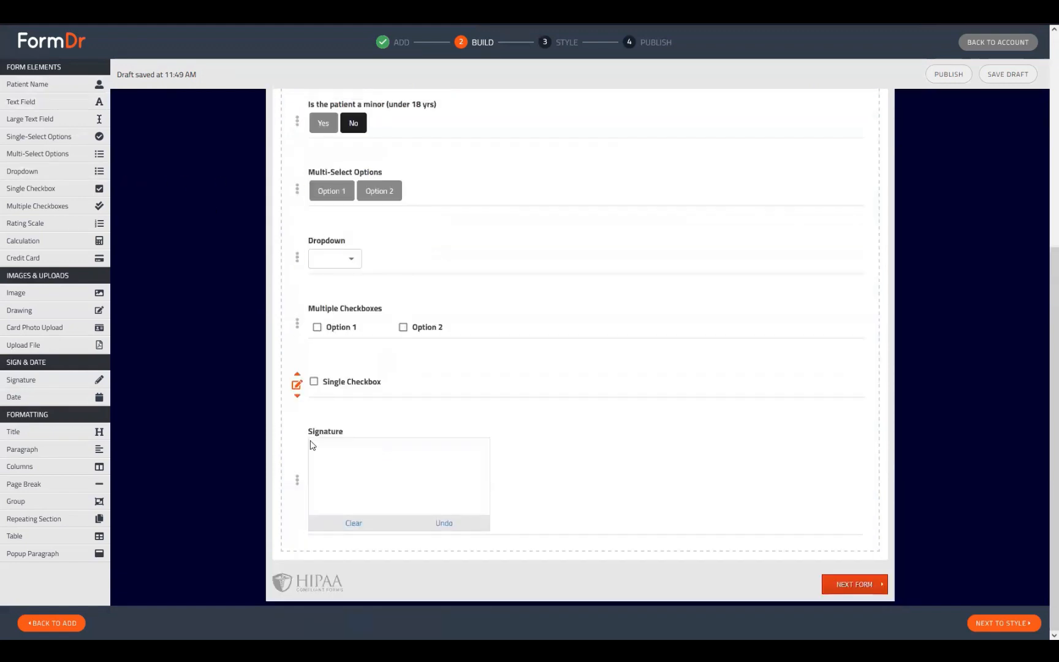
Make the Signature field conditional, add a Rating Scale to its conditional fields and close its settings
click(296, 482)
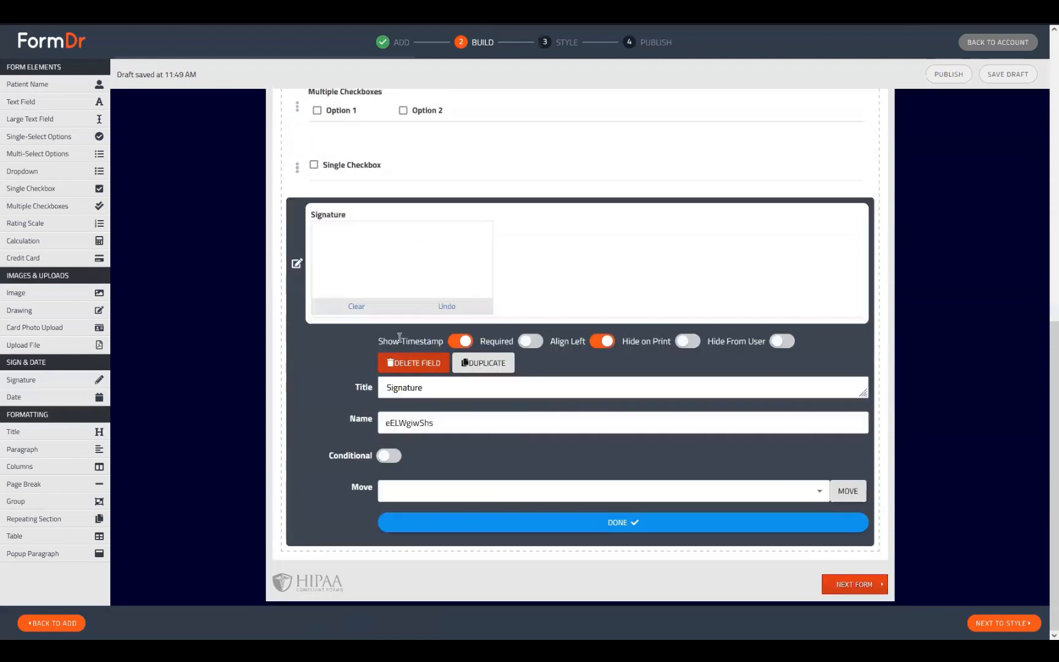
click(389, 456)
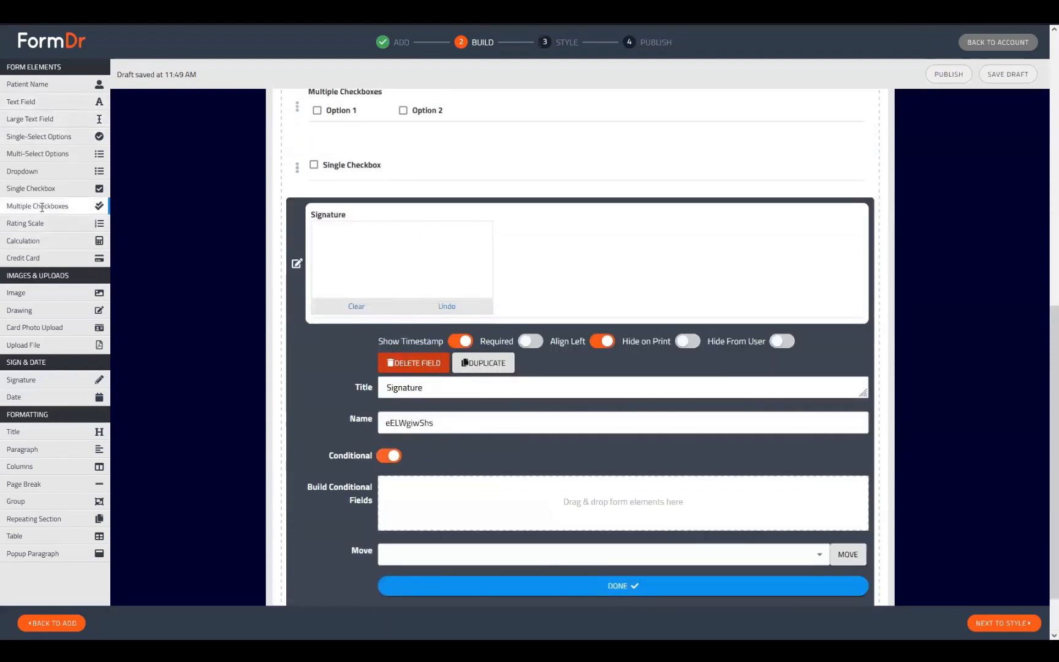
mouse_move(47, 225)
mouse_down()
mouse_move(259, 380)
mouse_move(480, 498)
mouse_up()
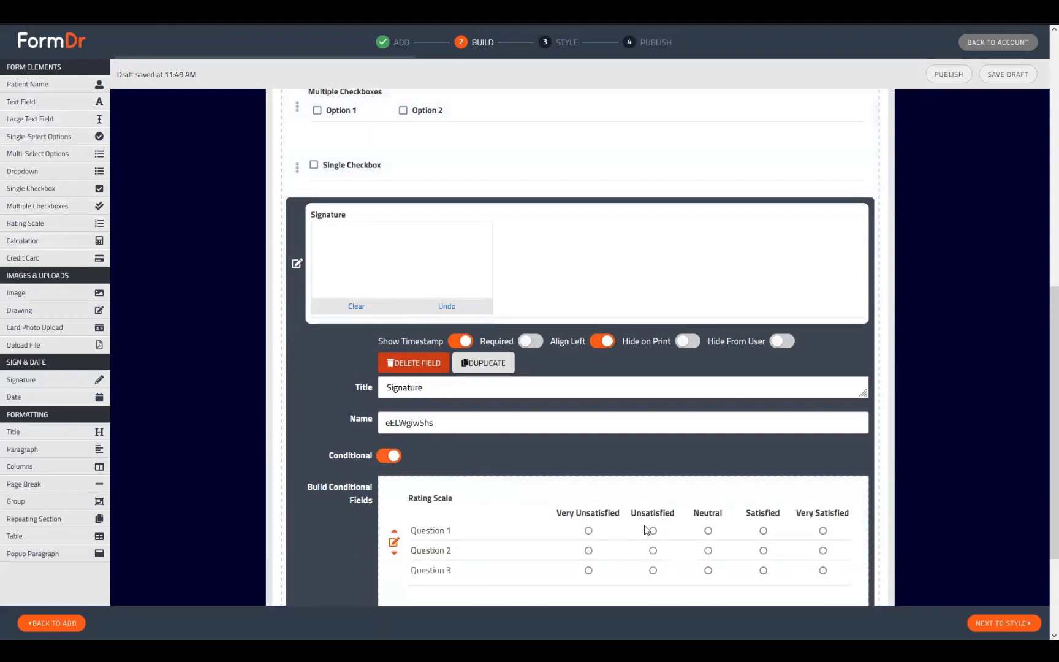
click(297, 263)
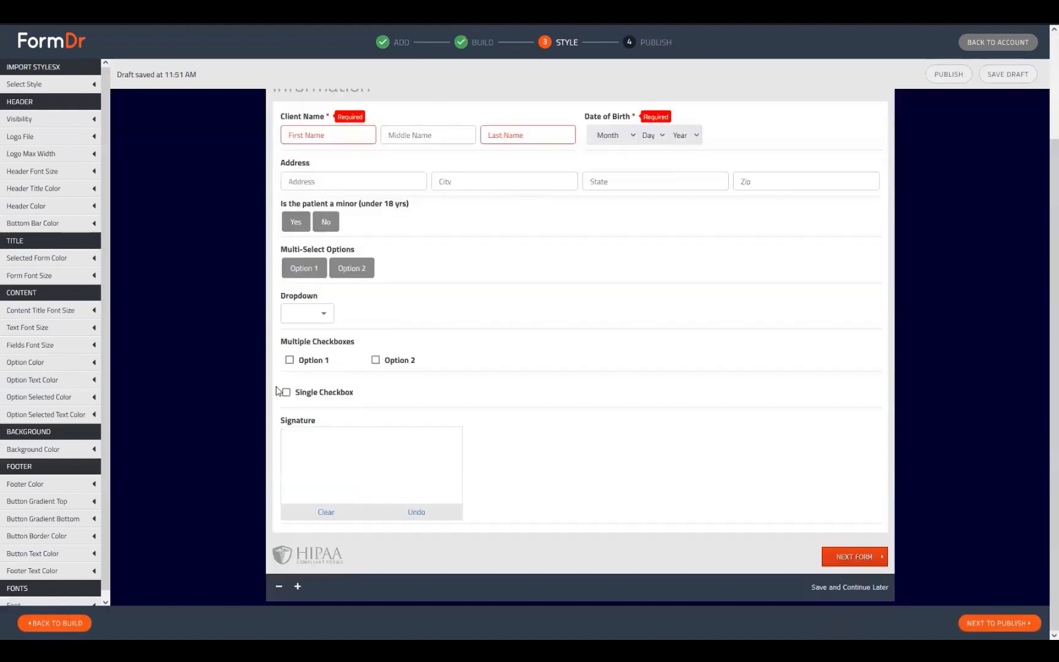
In the Style stage, tick Single Checkbox and draw a signature to test both fields' conditional content
click(287, 393)
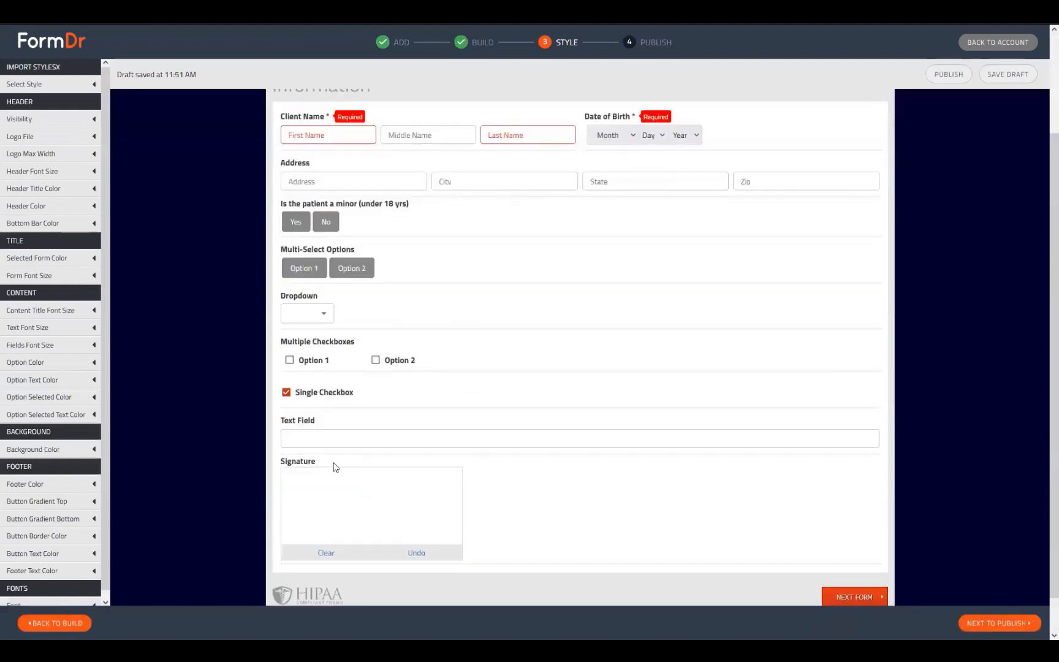
drag(292, 514, 414, 487)
scroll(484, 496, down, 3)
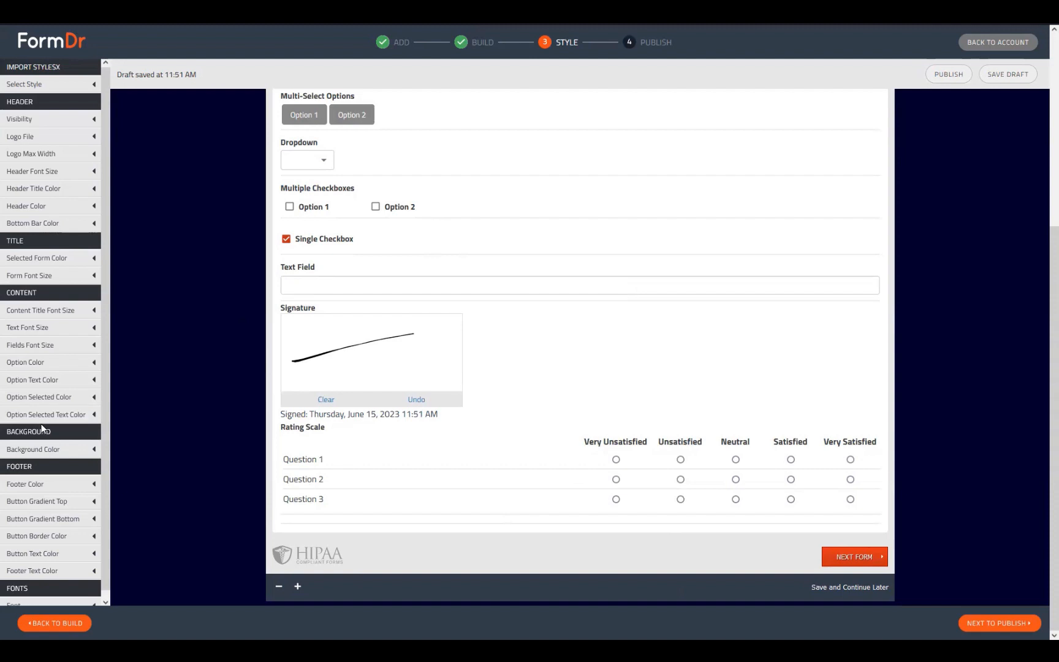
Return to the Build stage and delete the Multi-Select Options field from the Information form
click(54, 623)
scroll(439, 380, down, 5)
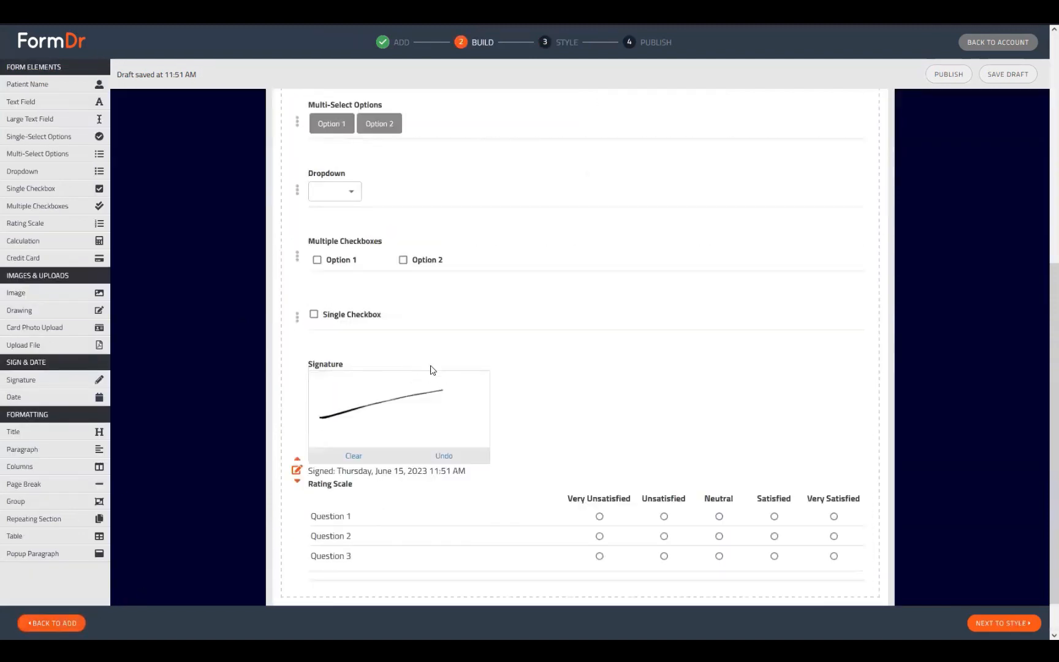
scroll(435, 375, up, 5)
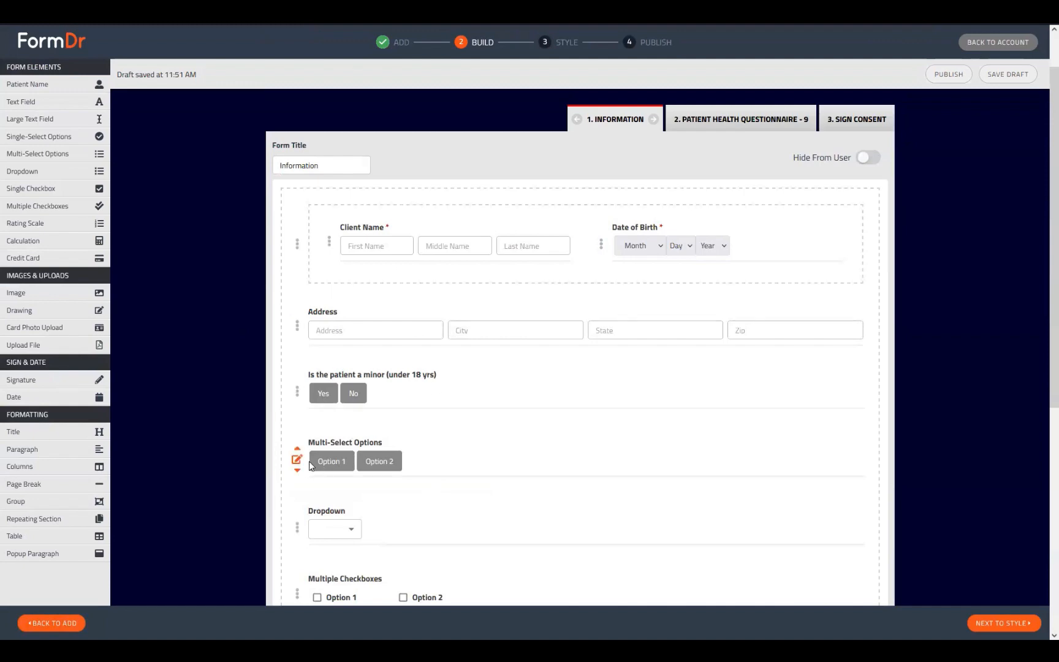
click(296, 460)
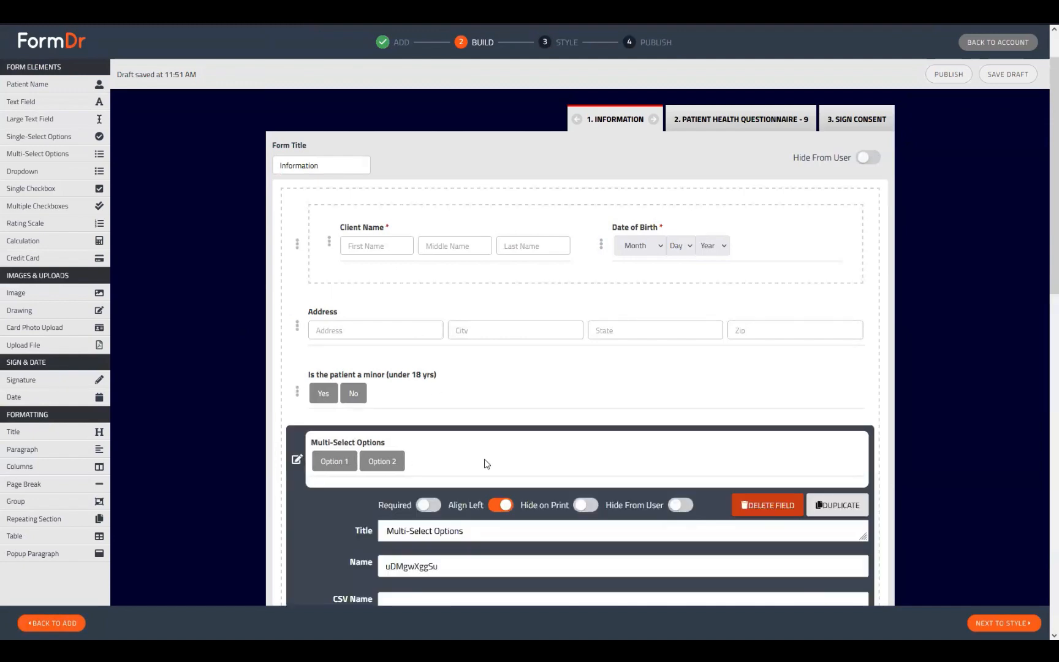
click(734, 504)
click(586, 345)
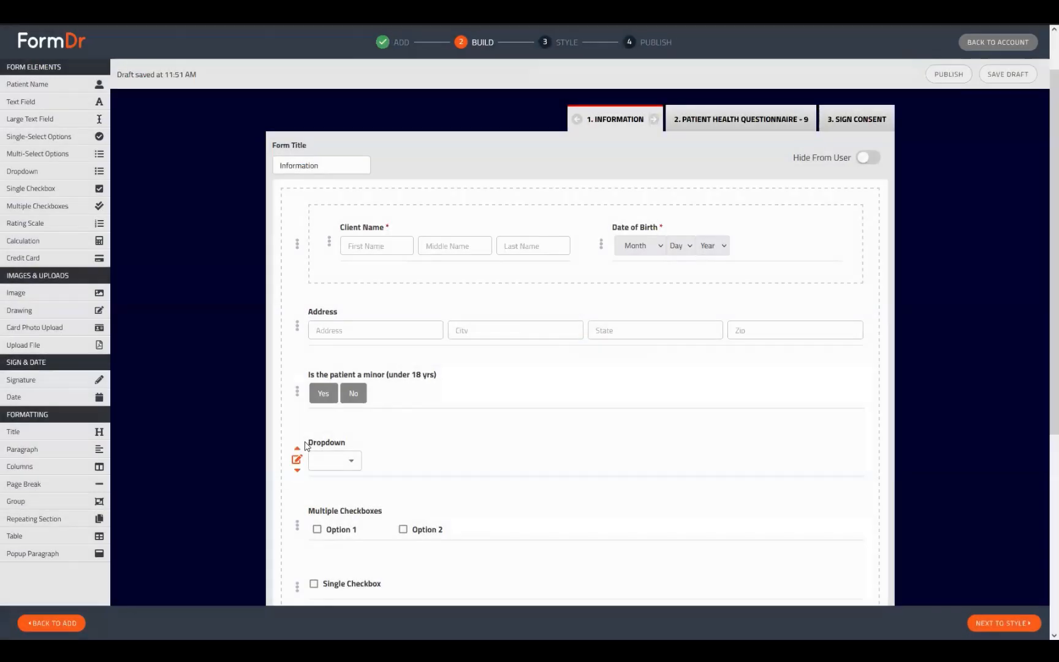
Delete the Dropdown and Multiple Checkboxes fields from the Information form
click(297, 460)
click(734, 501)
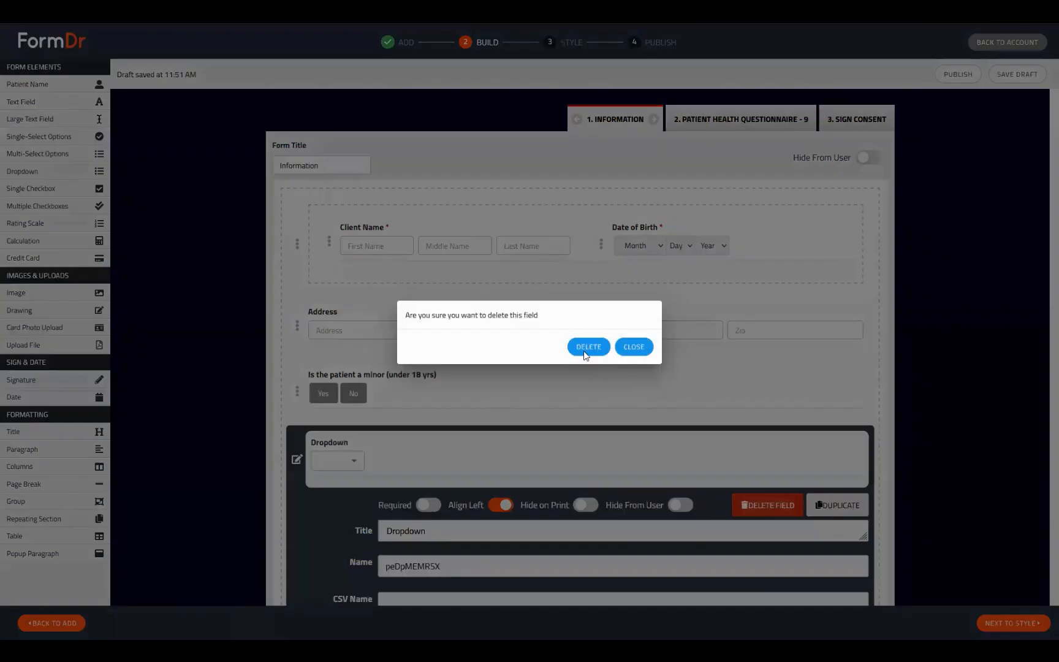
click(586, 347)
click(297, 458)
click(739, 502)
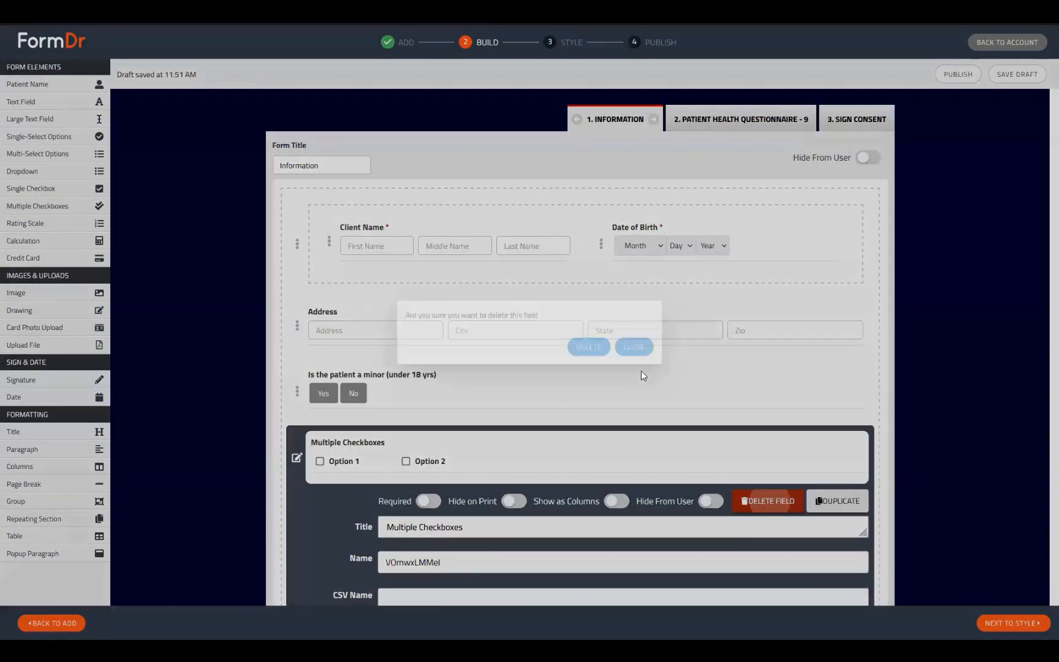
click(585, 347)
Delete the Single Checkbox and Signature fields from the Information form, confirming each deletion
click(296, 454)
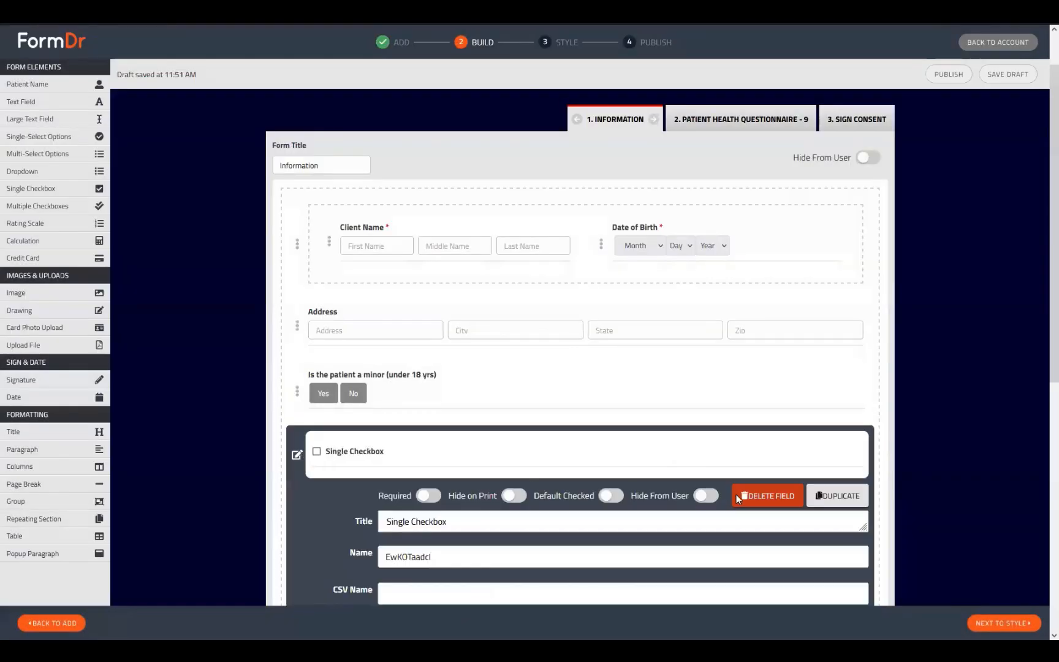
click(737, 495)
click(589, 347)
scroll(432, 472, down, 2)
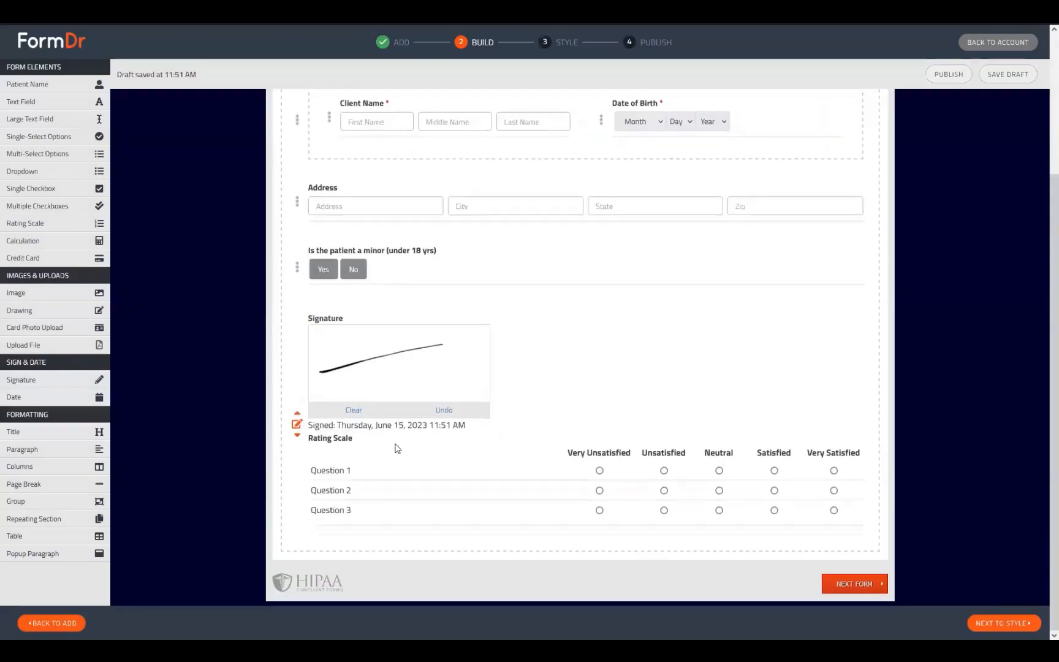
click(297, 424)
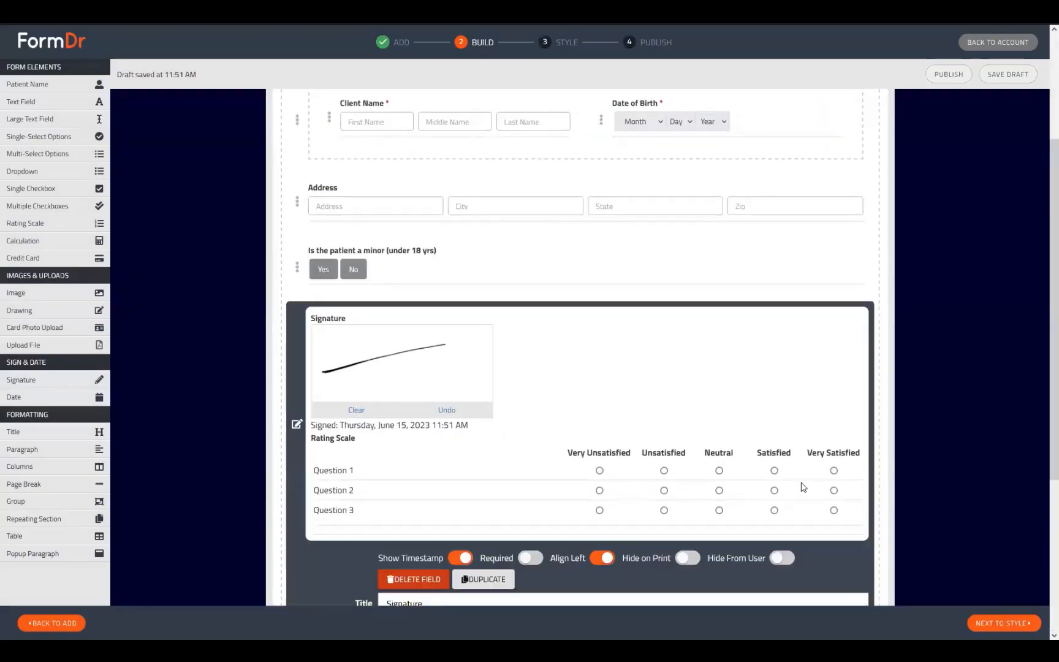
click(434, 575)
click(604, 347)
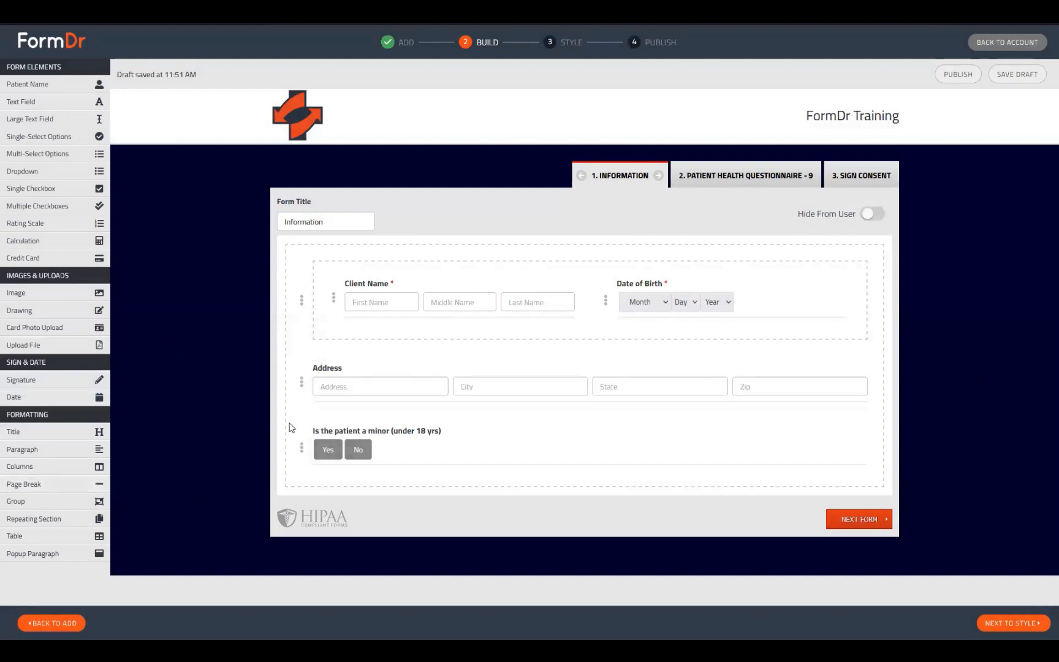
Advance through the Style stage, publish the packet and go to the account
click(1005, 625)
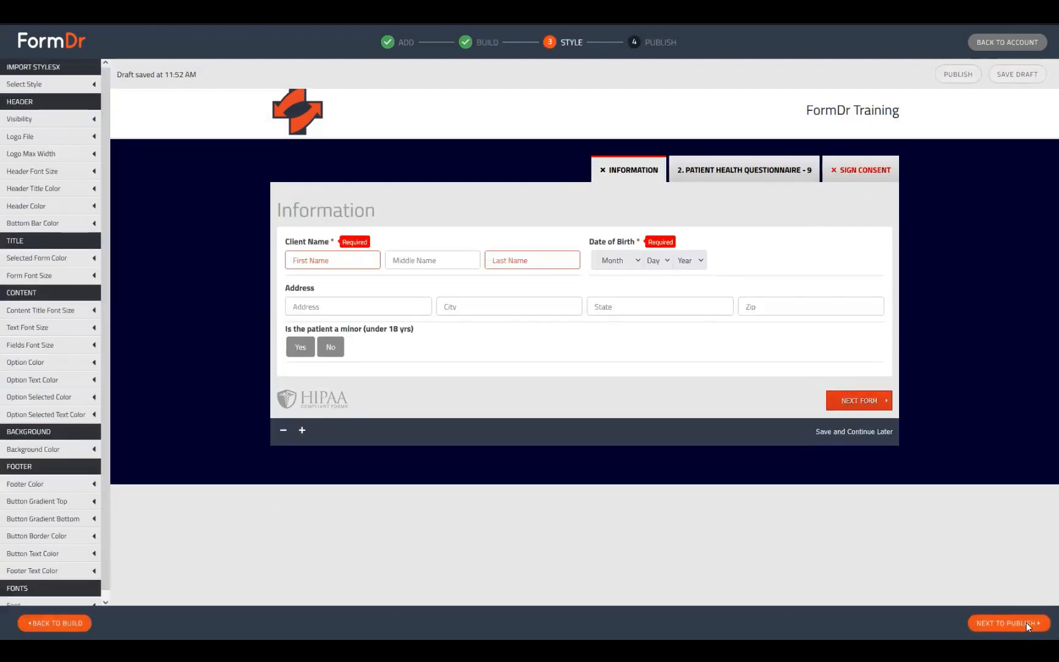
click(1026, 622)
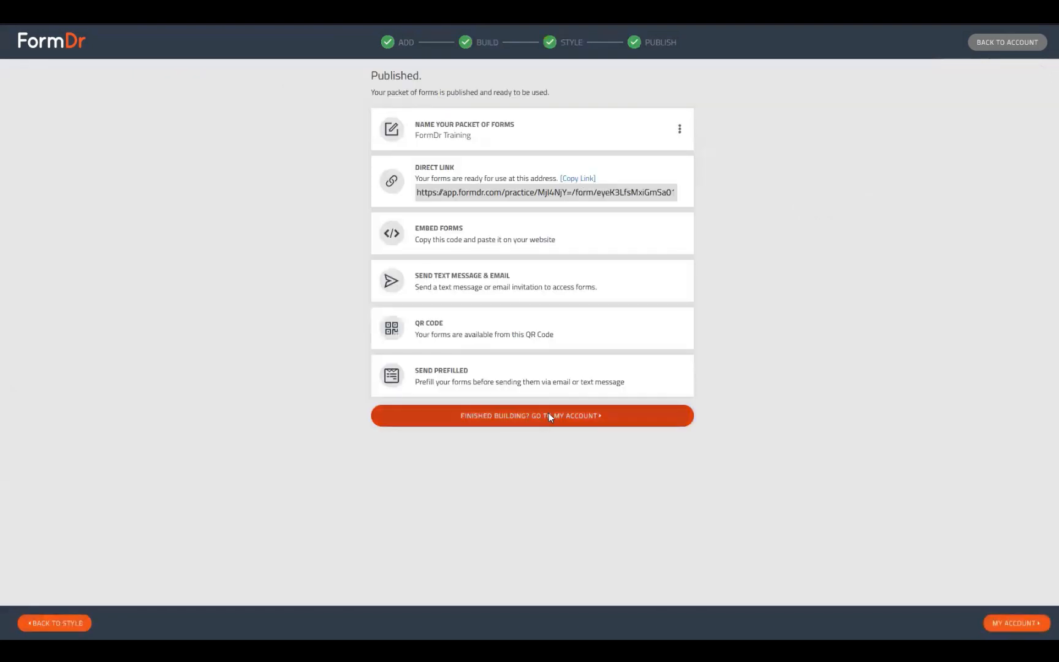
click(549, 415)
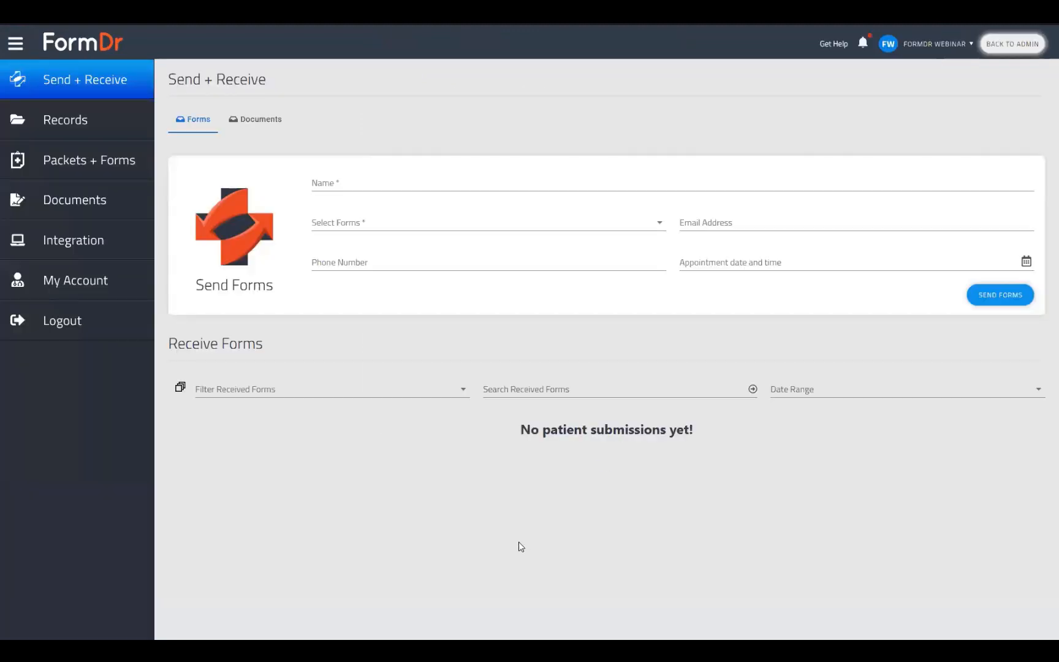
Open the published FormDr Training packet from Packets + Forms to view its live form, and close it
click(80, 158)
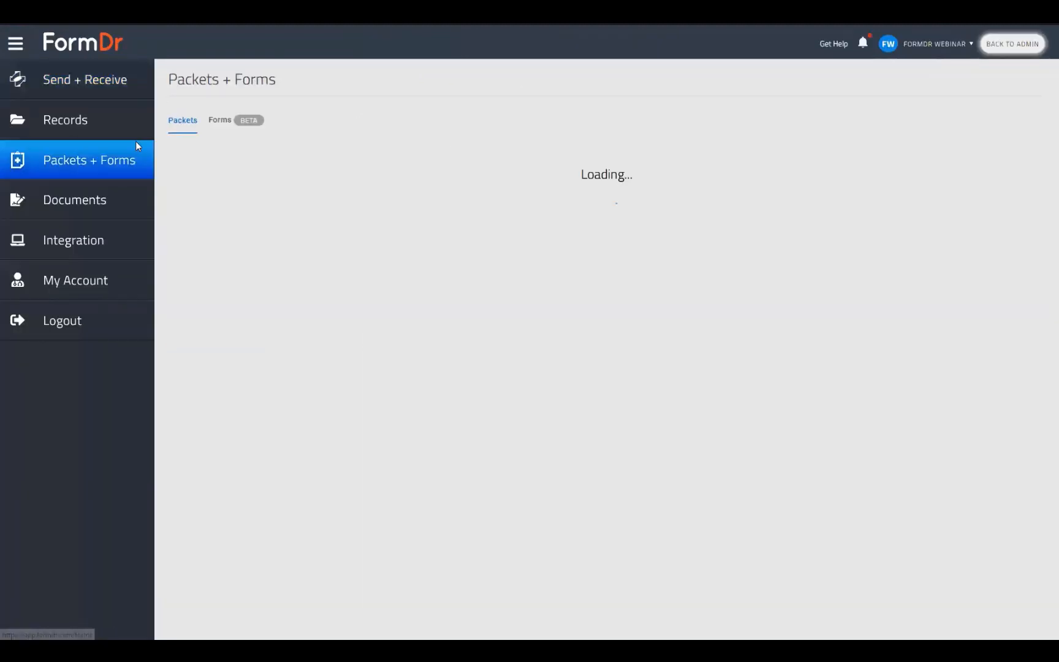
click(272, 171)
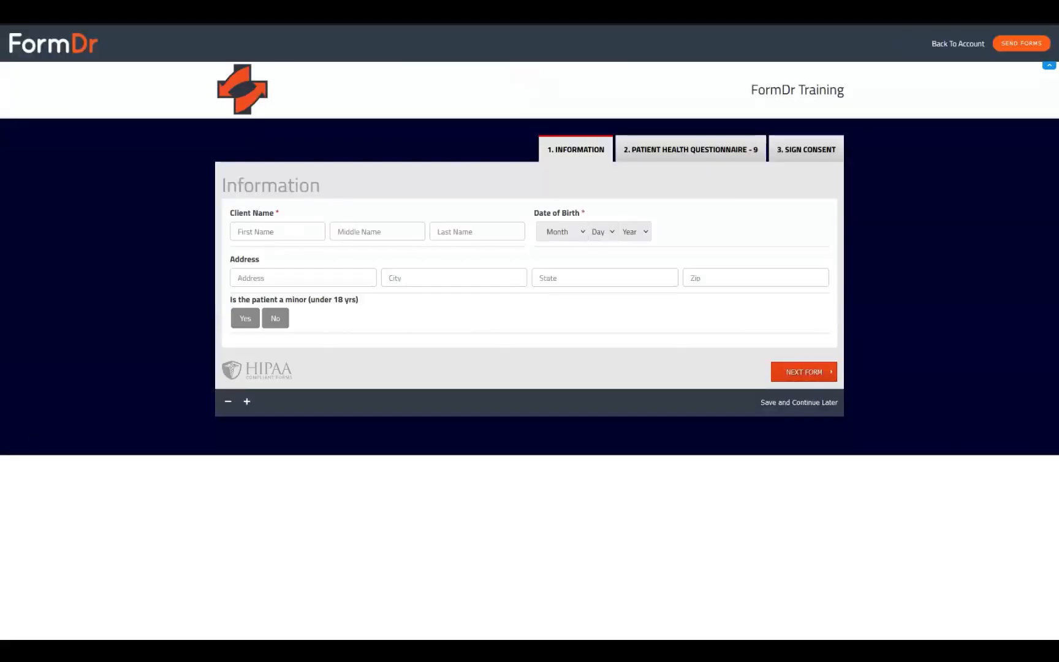
key(ctrl+w)
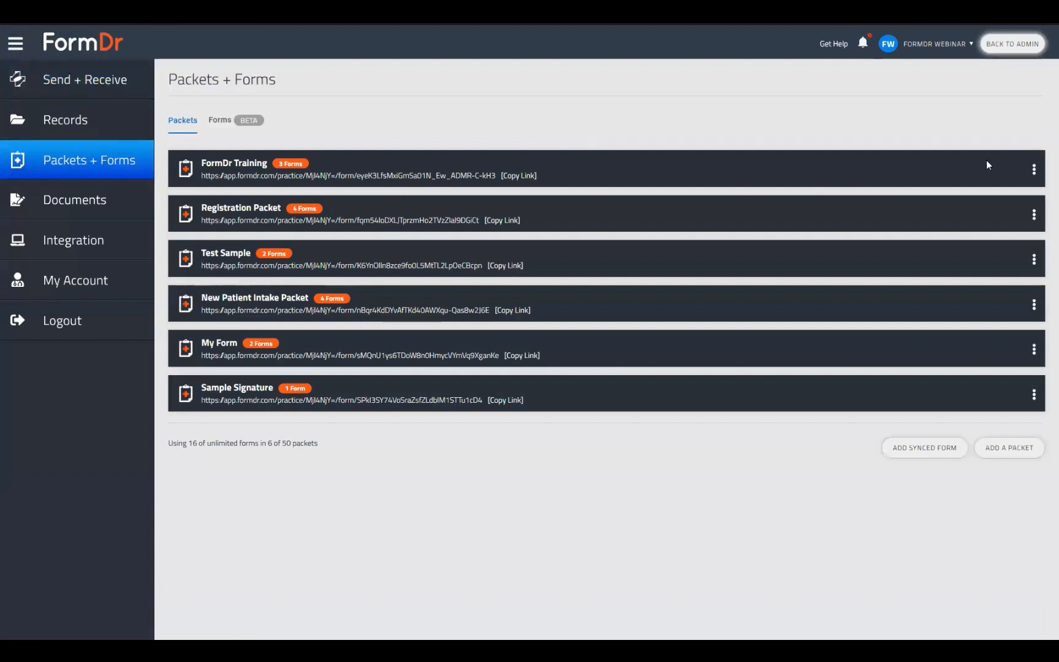
Open the FormDr Training packet's settings and create a printable PDF of its forms
click(1033, 171)
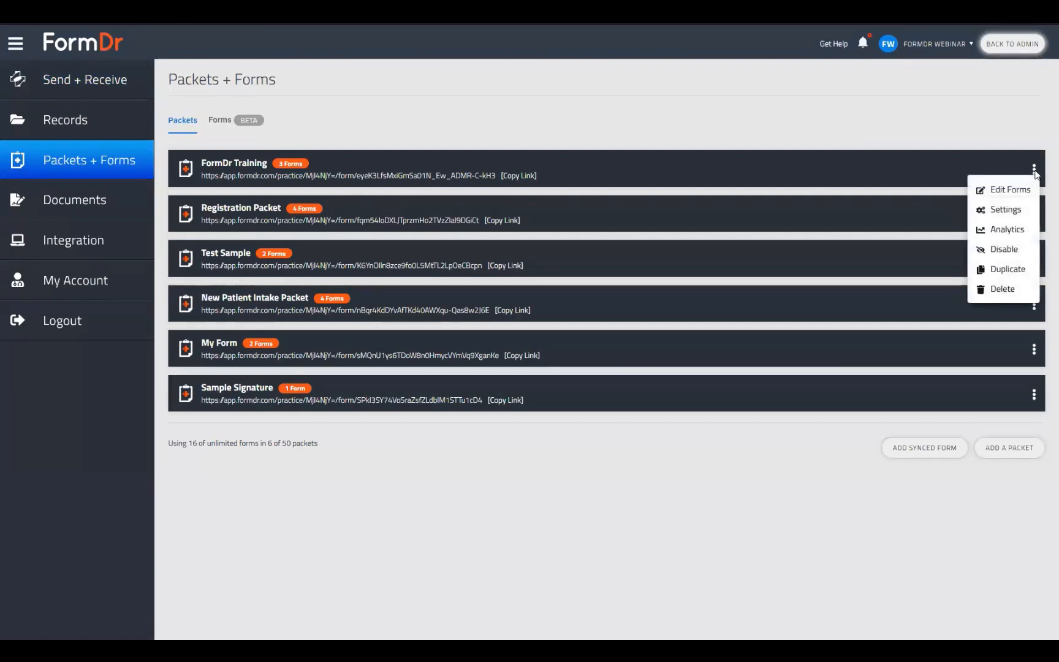
click(993, 211)
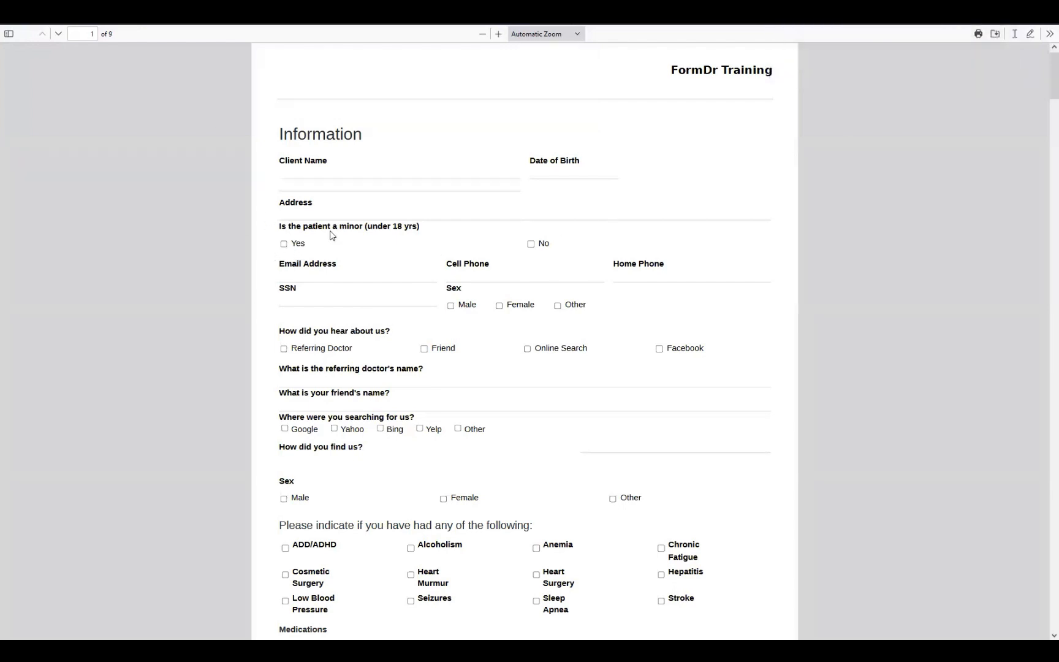
Examine how the conditional sections print across the packet's PDF pages, including Sign Consent, and close the PDF and the packet settings
scroll(402, 197, down, 2)
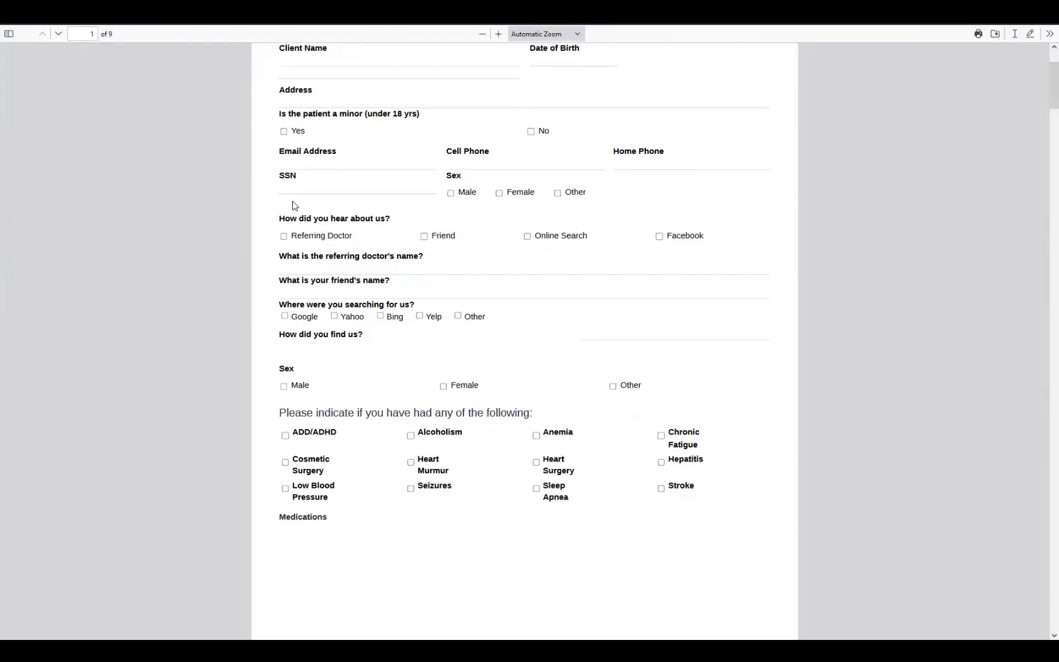
scroll(259, 213, down, 12)
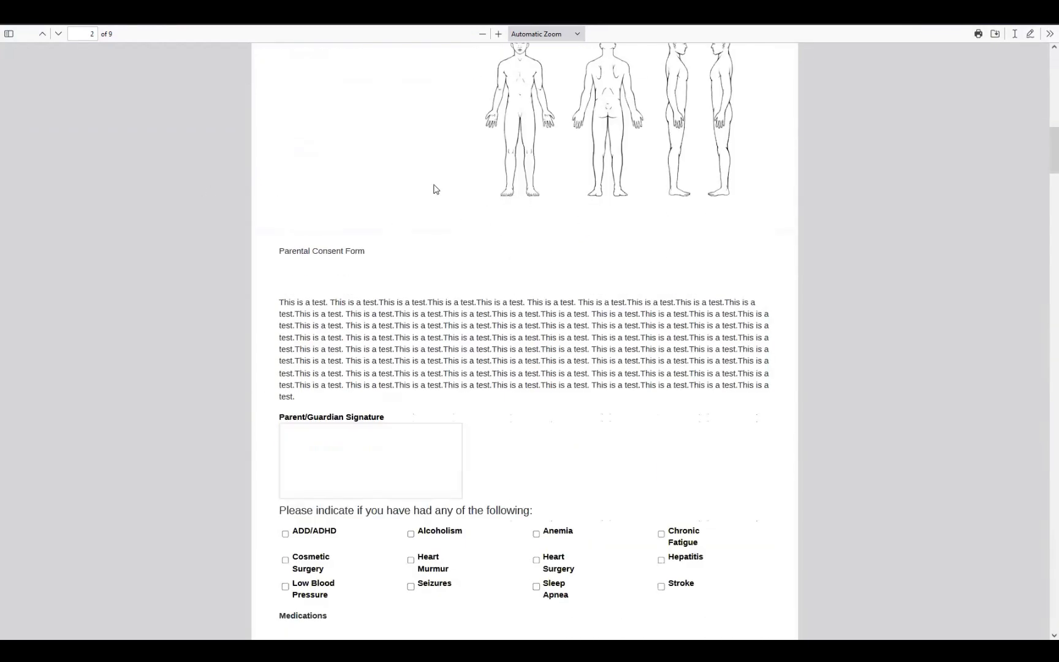
scroll(399, 268, down, 15)
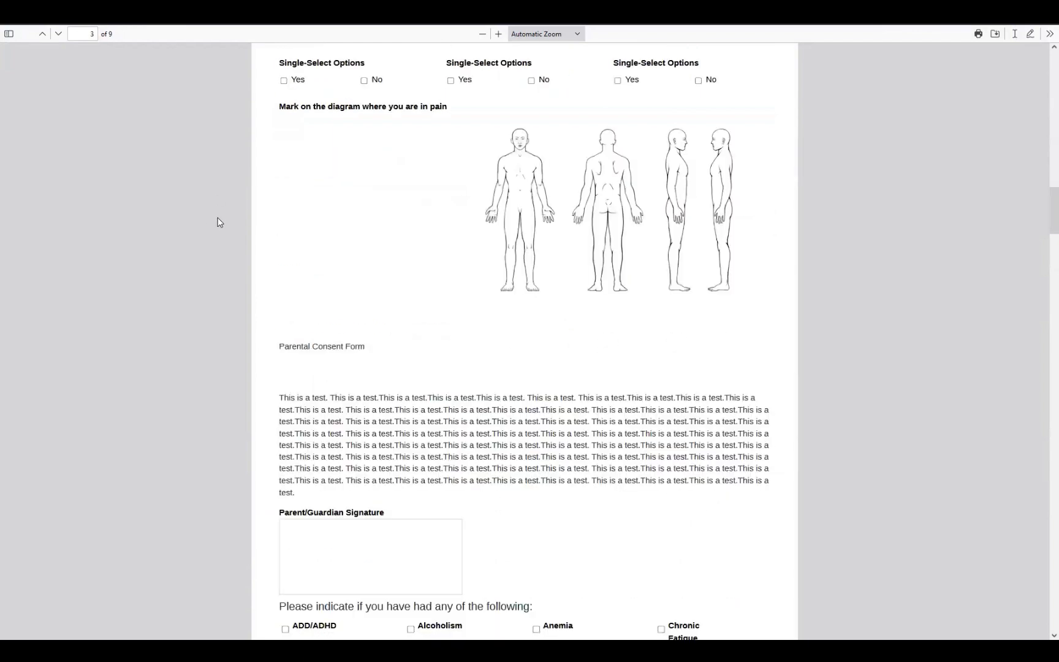
scroll(342, 239, down, 20)
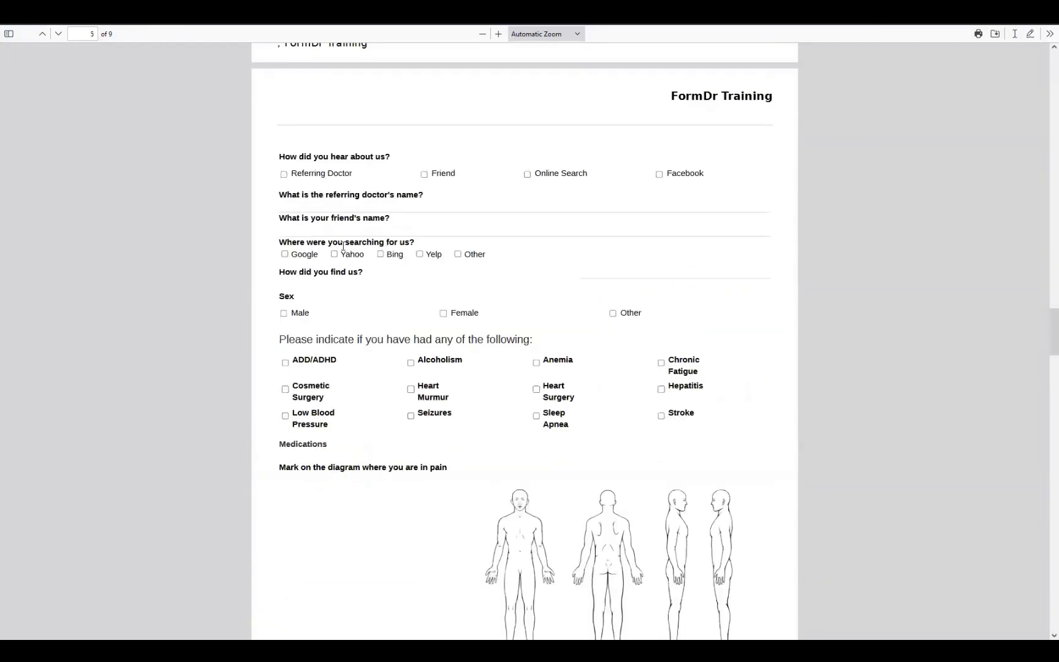
scroll(341, 250, down, 5)
scroll(331, 306, down, 5)
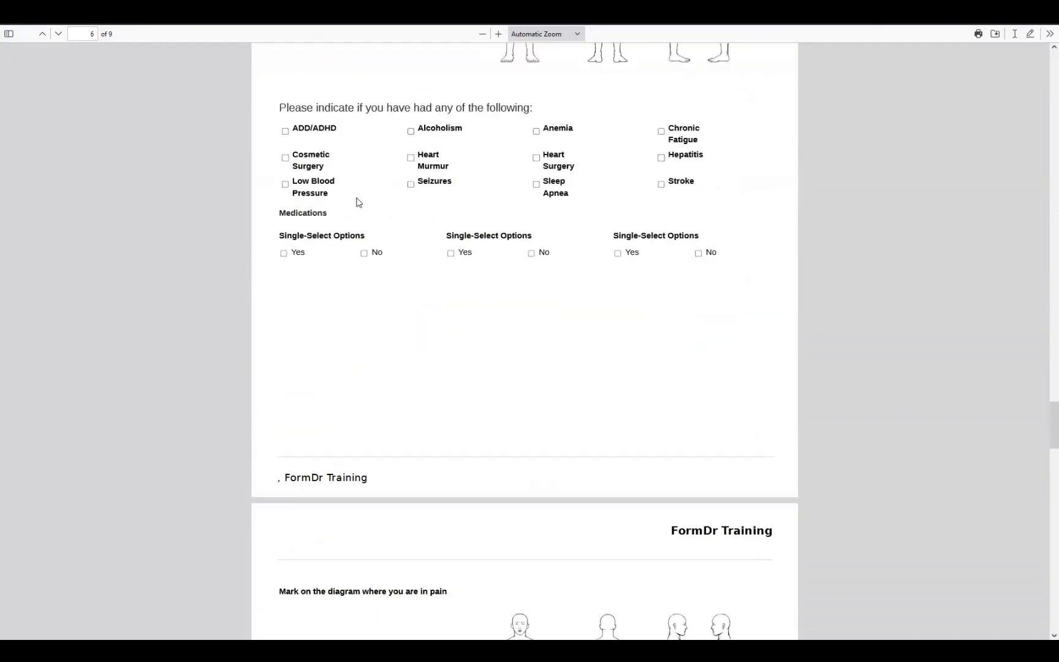
scroll(436, 247, down, 20)
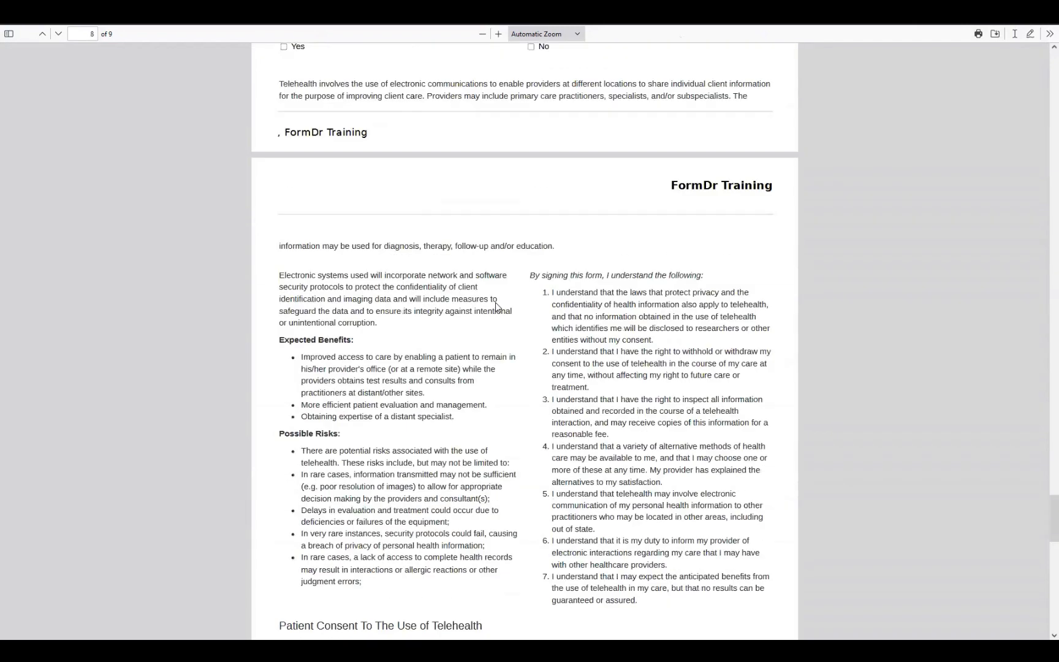
scroll(533, 318, down, 10)
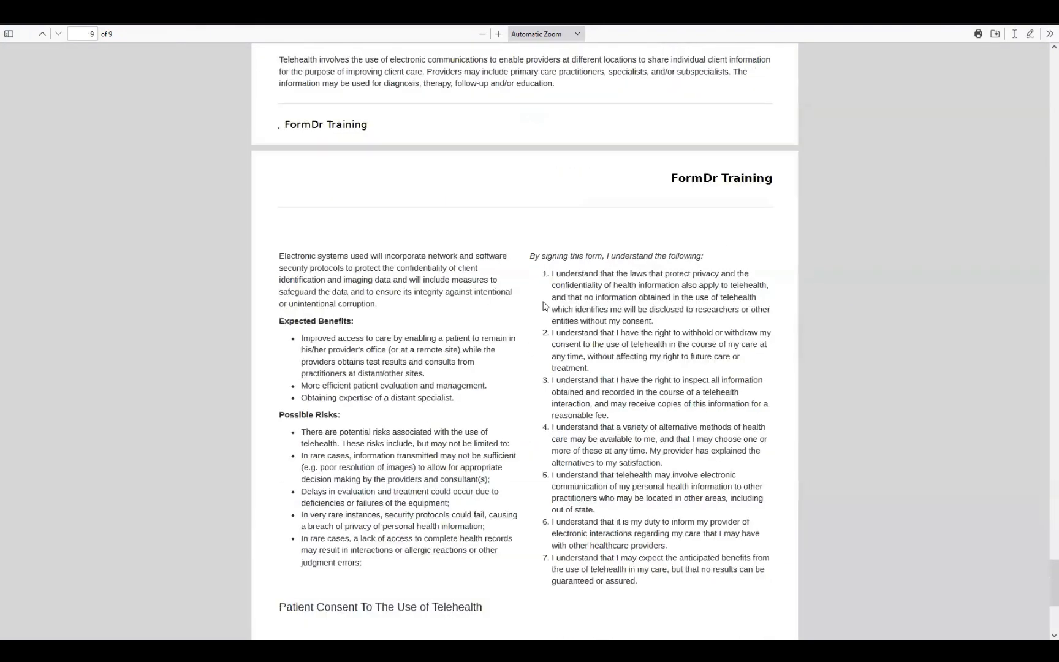
scroll(551, 307, down, 5)
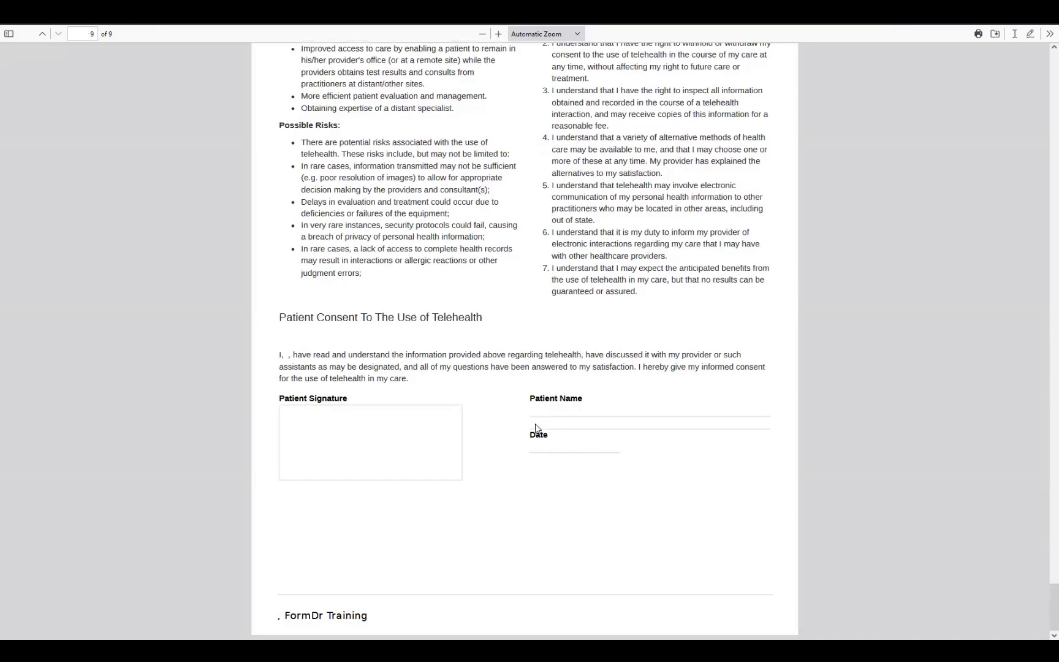
scroll(590, 466, up, 10)
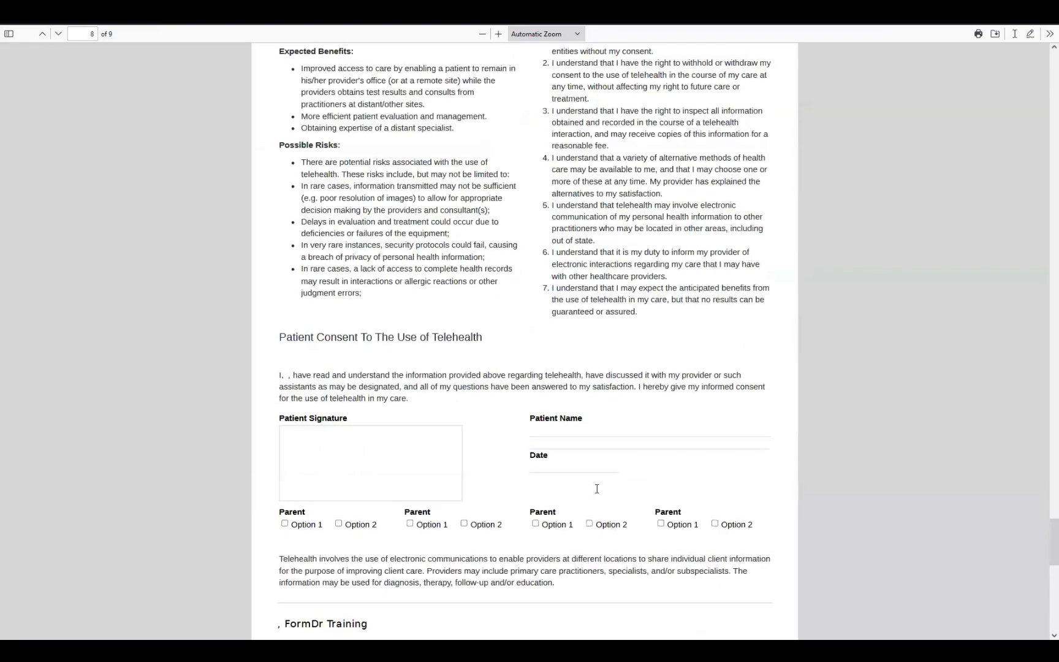
scroll(596, 488, up, 3)
scroll(441, 397, down, 5)
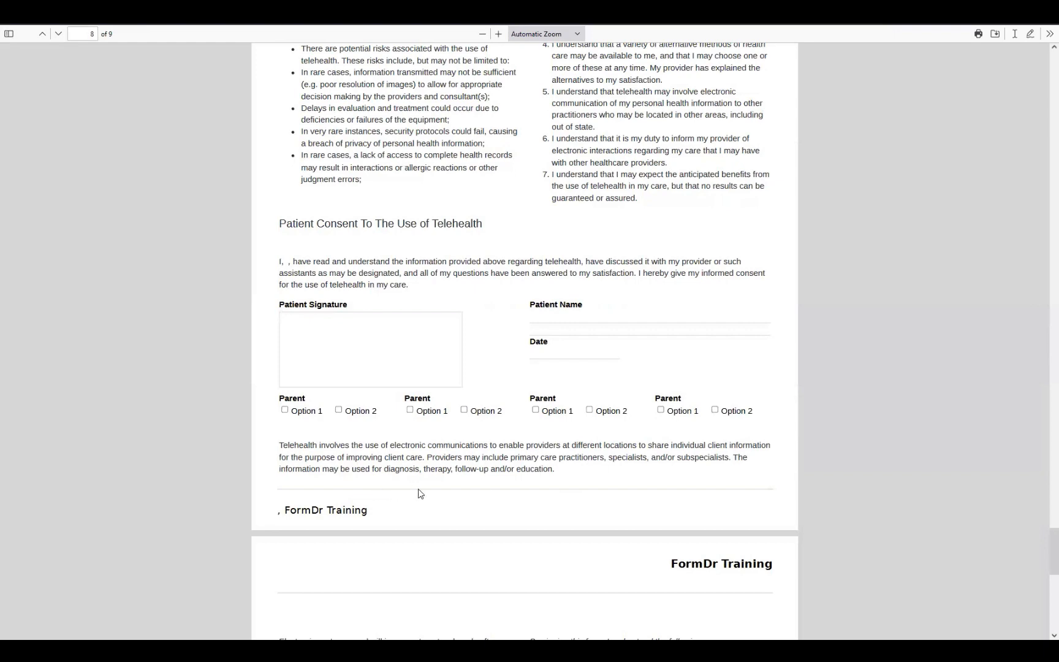
scroll(633, 406, down, 6)
scroll(368, 355, up, 5)
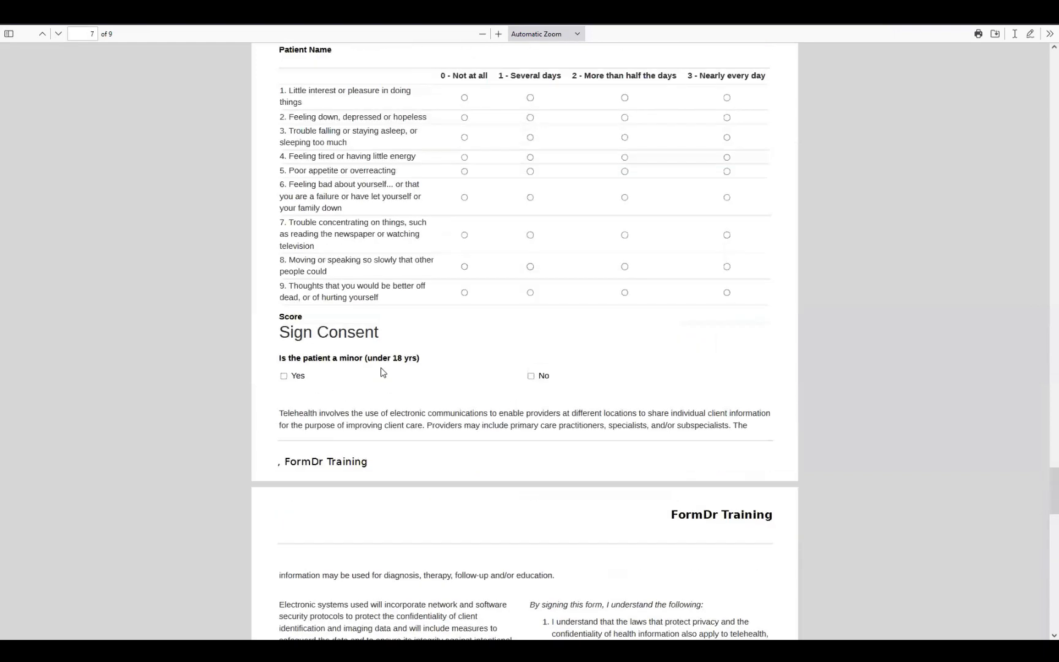
scroll(539, 438, up, 15)
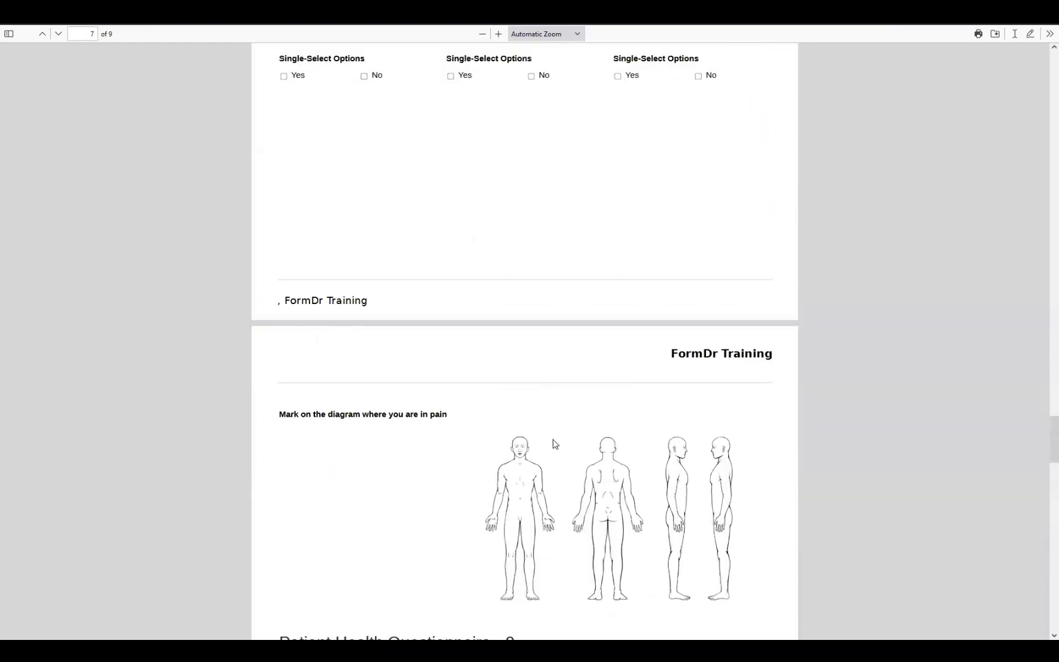
scroll(543, 440, up, 5)
scroll(535, 424, up, 20)
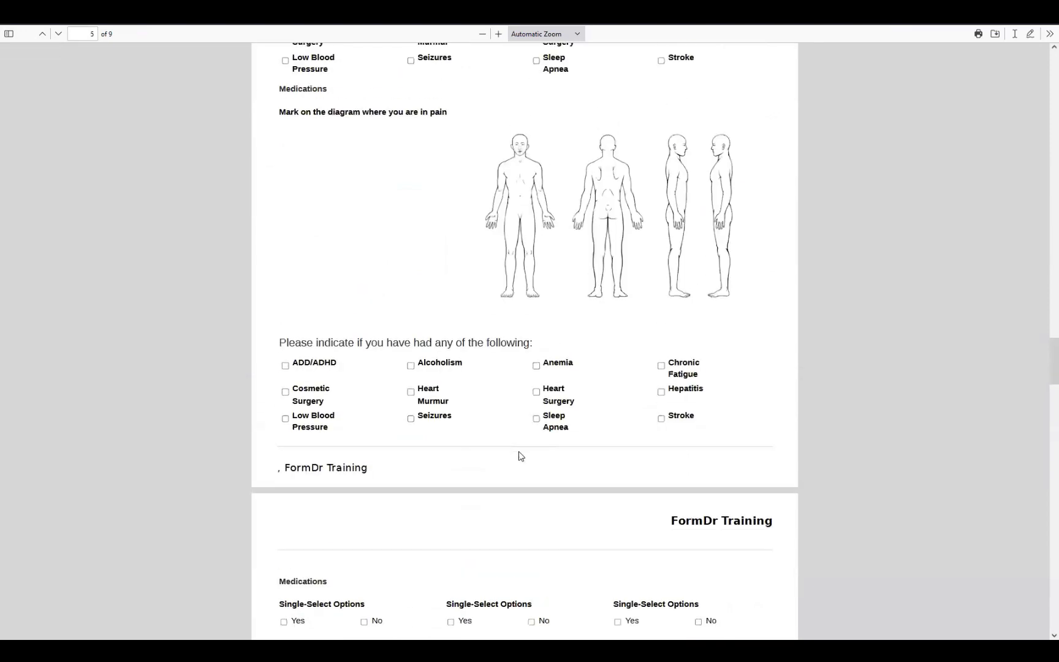
scroll(502, 452, up, 10)
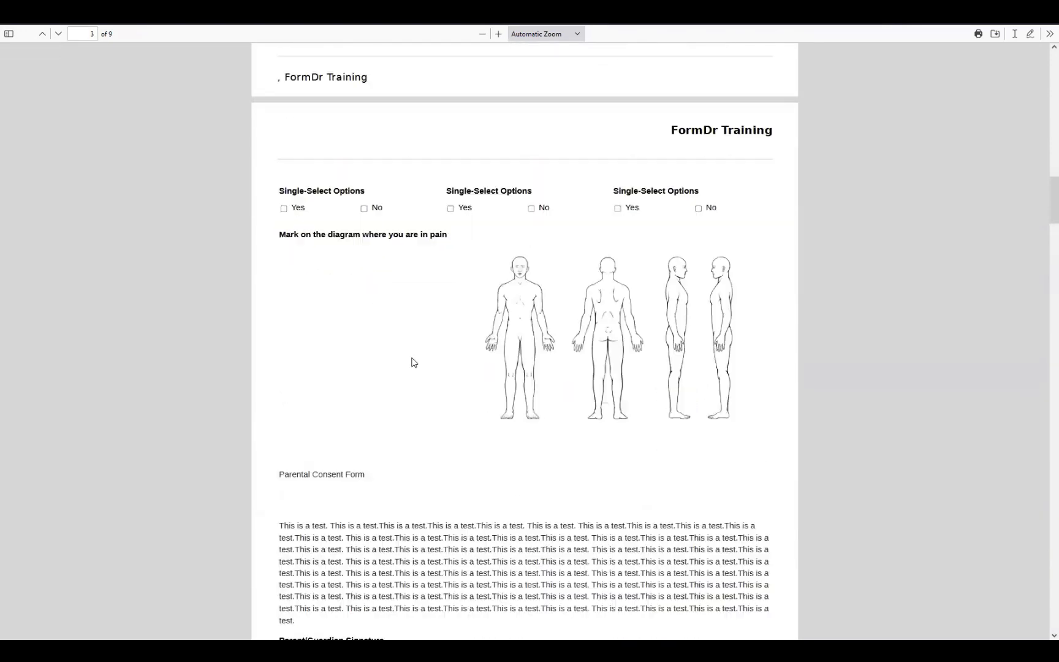
key(ctrl+w)
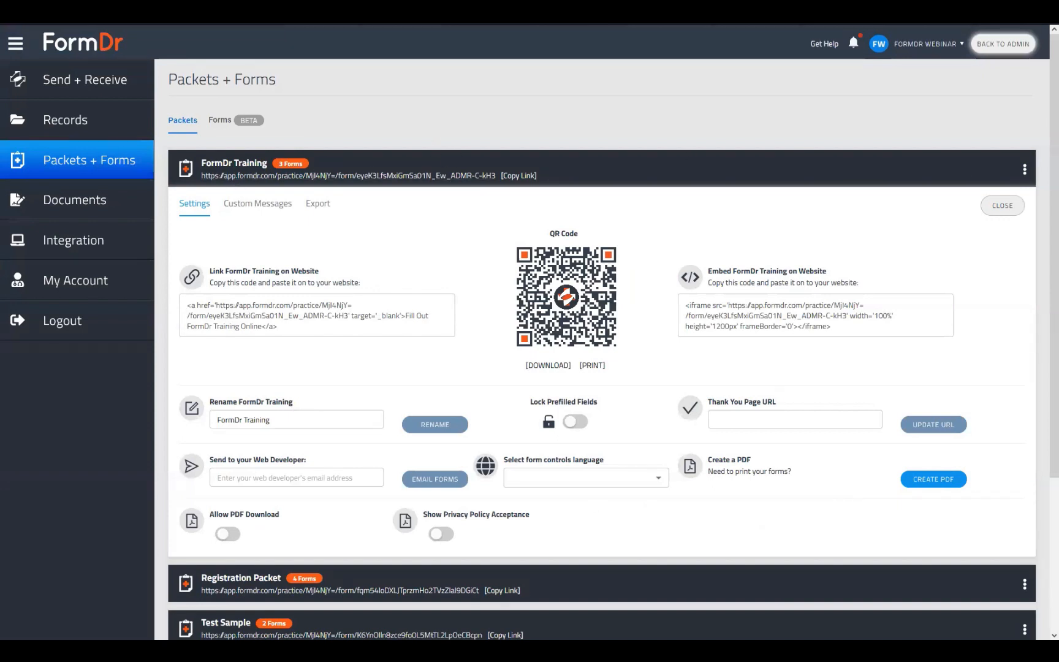
click(1003, 208)
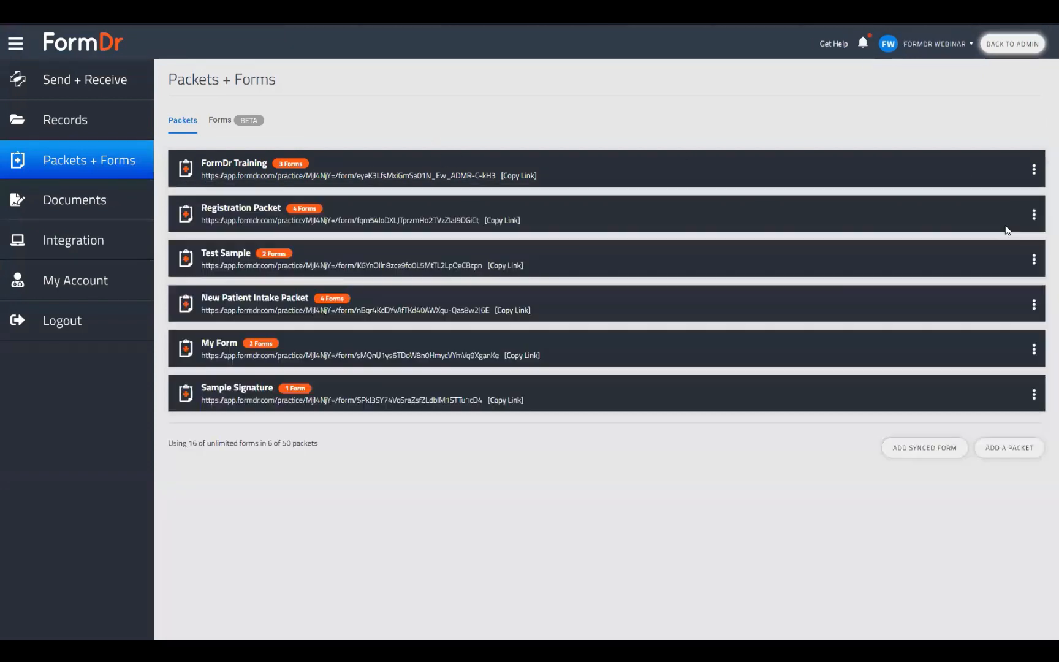
Open the Support section of the account settings and launch the product help guide
click(95, 285)
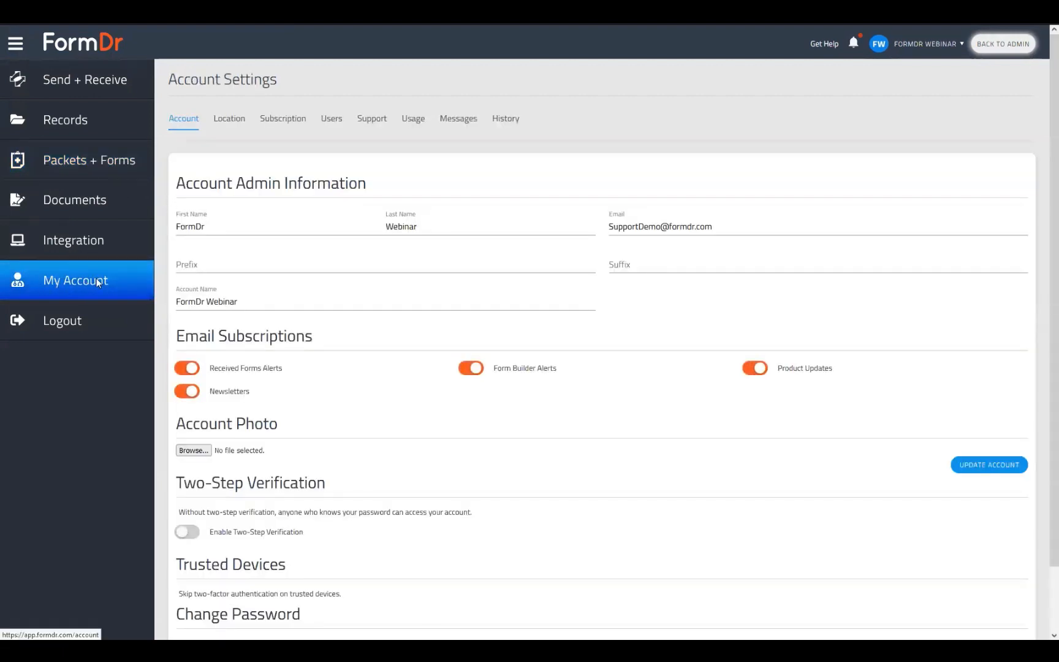
click(370, 118)
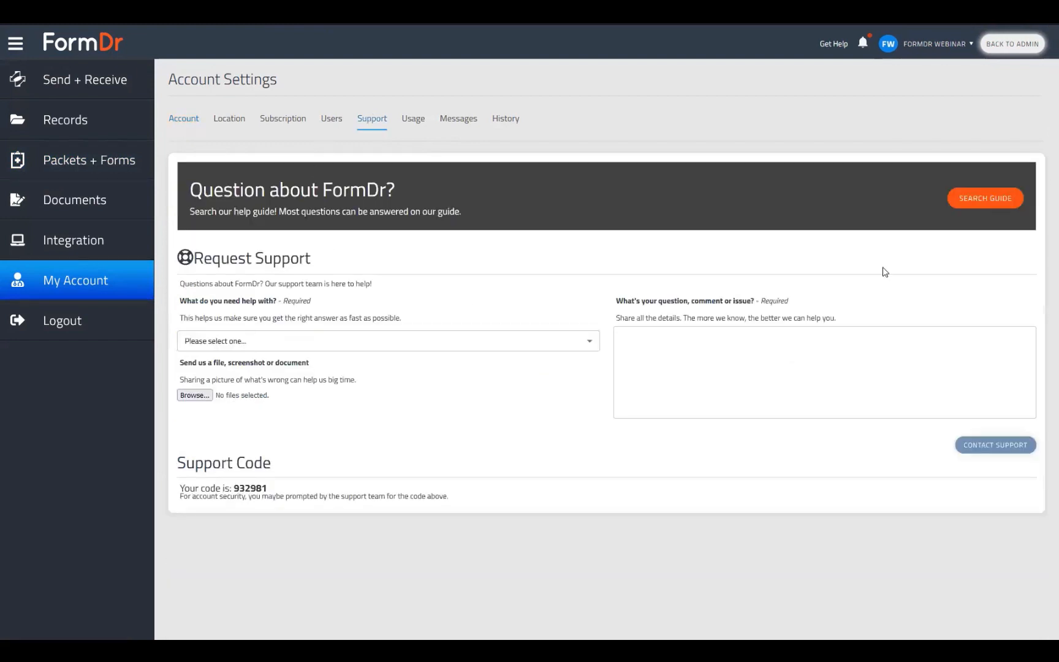
click(953, 202)
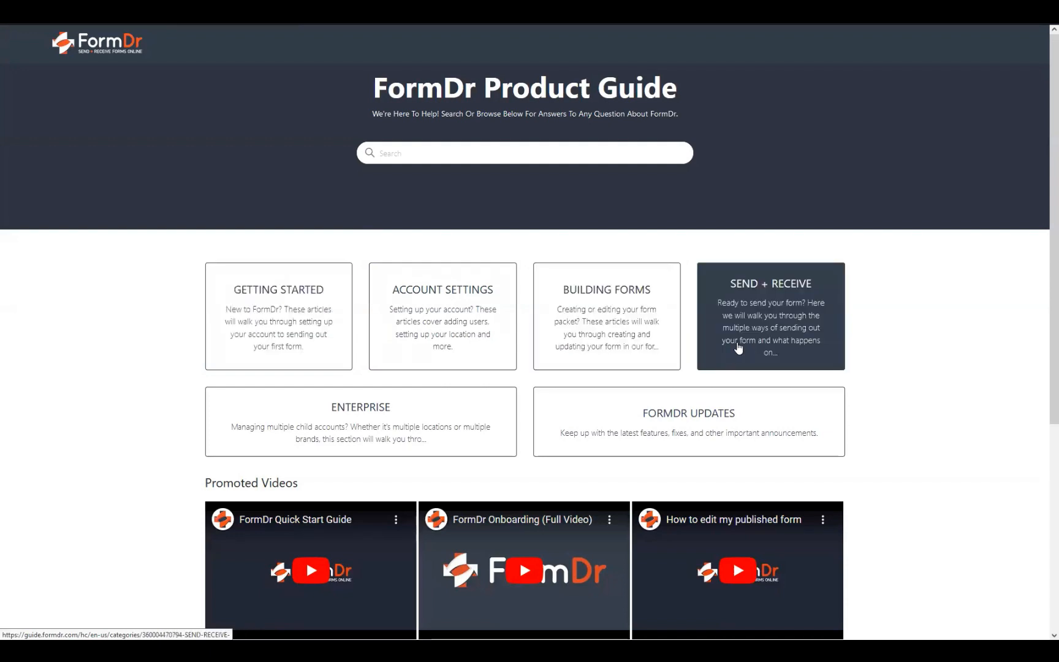
Browse the guide's Building Forms category, view the Adding A Custom Thank You Page article and return to the category's article list
click(624, 312)
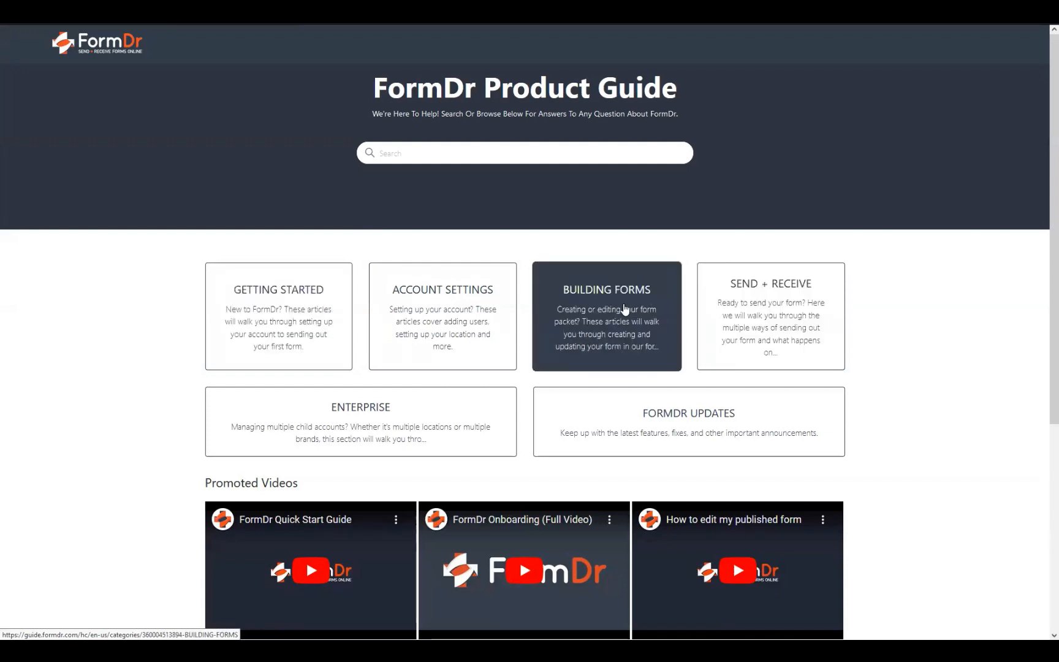
scroll(794, 409, down, 5)
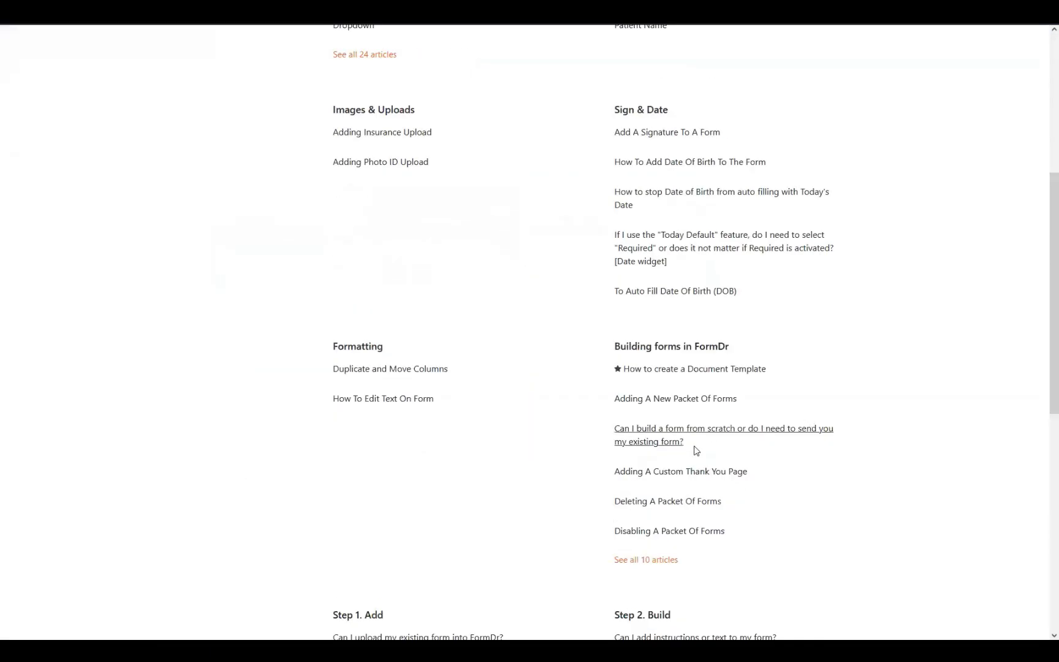
click(679, 473)
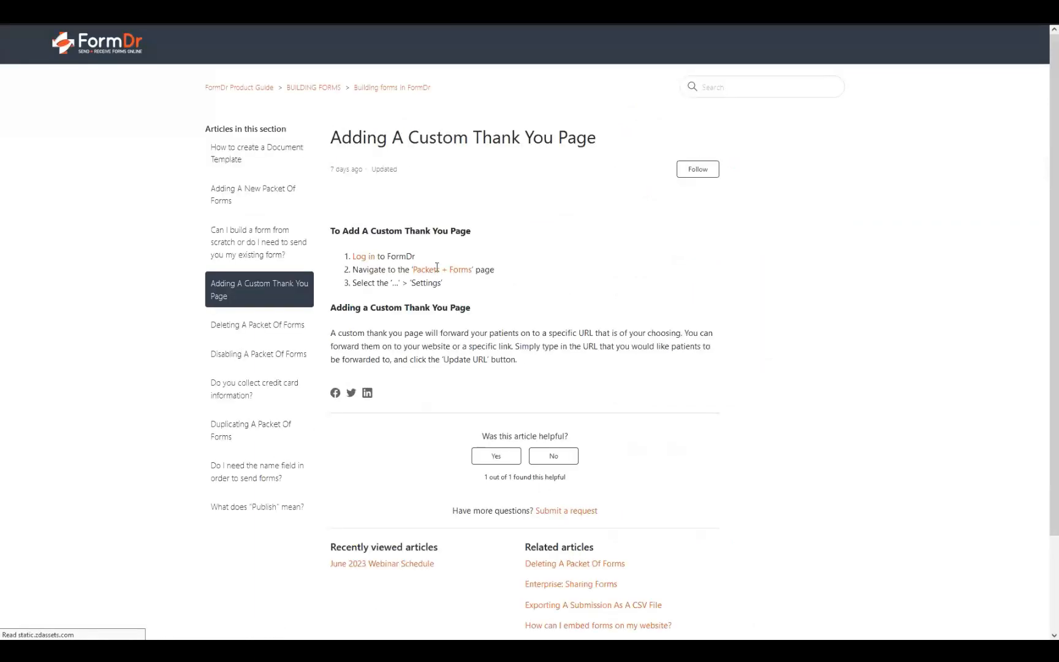
click(25, 20)
scroll(523, 365, up, 5)
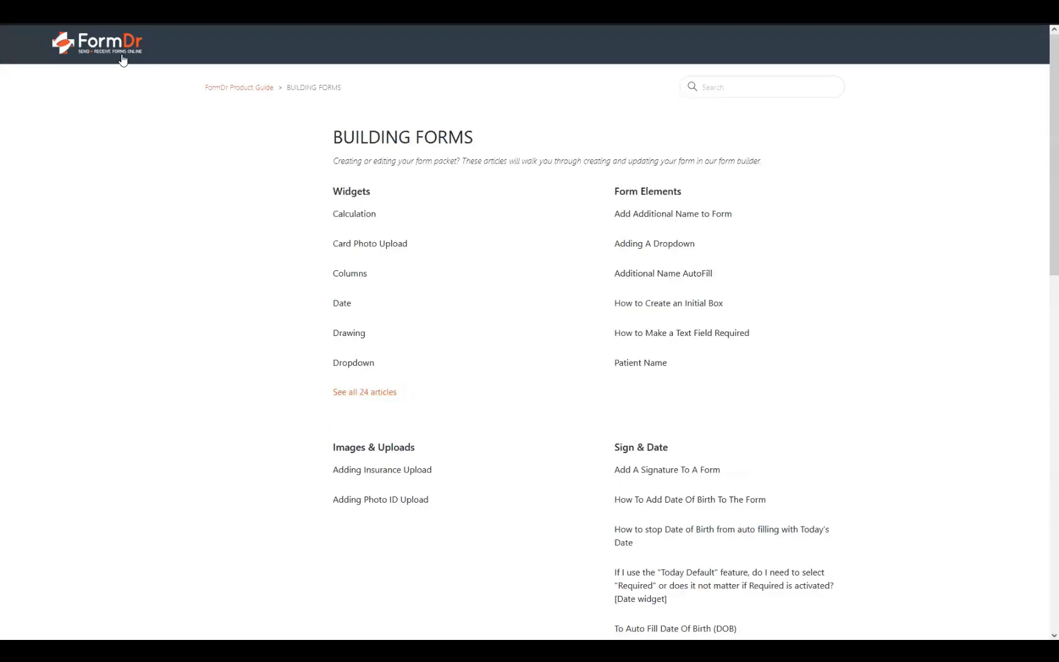
Return to the product guide's home page and open the June 2023 Webinar Schedule article under FormDr Updates
click(26, 20)
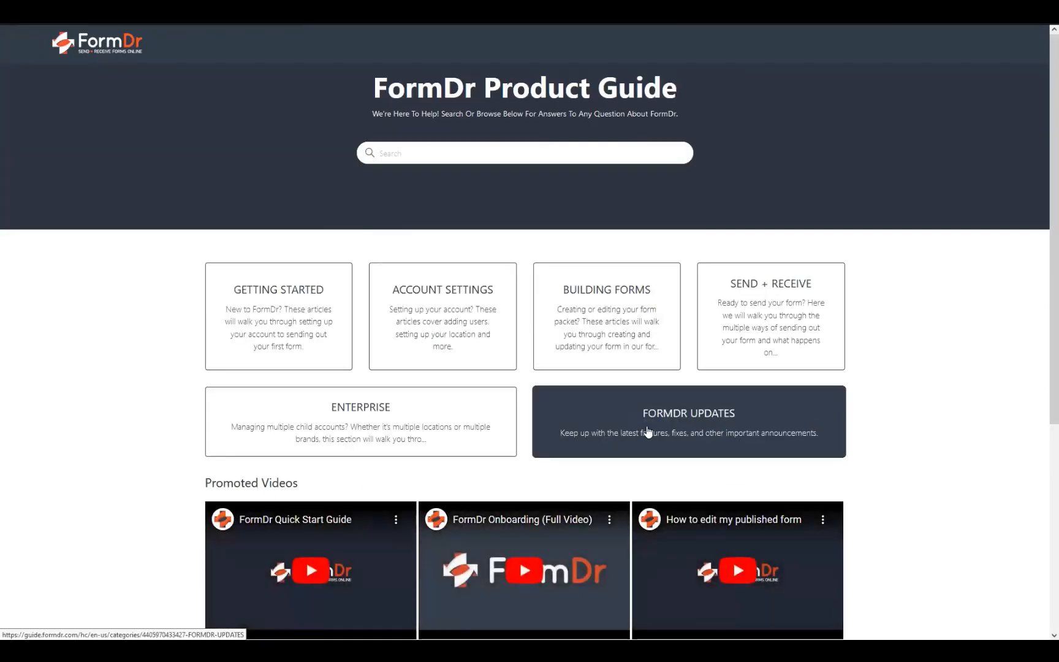
click(601, 453)
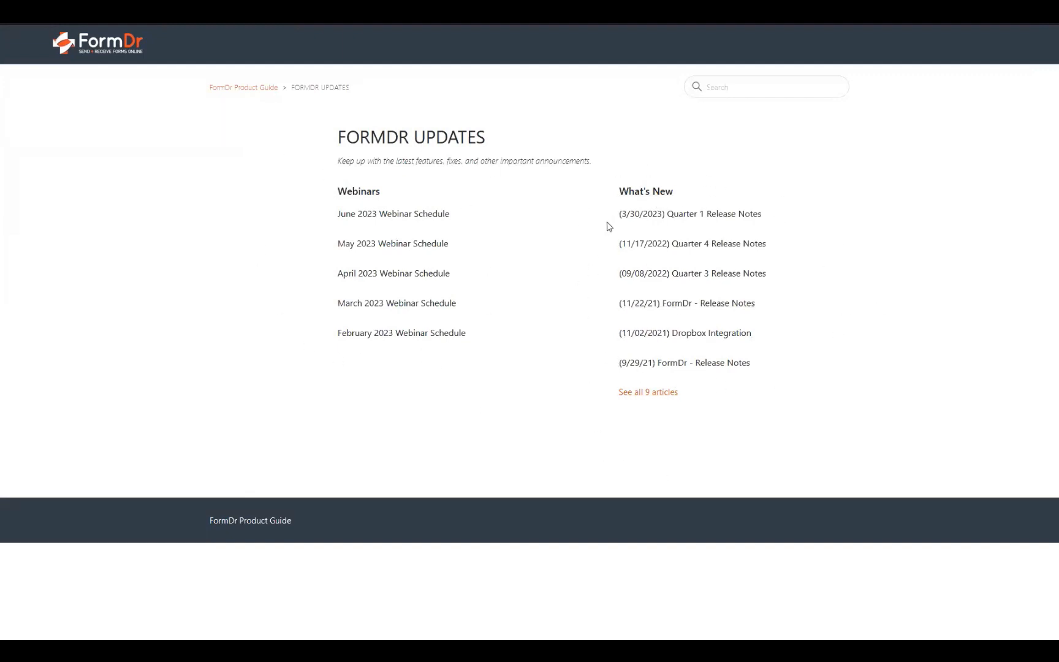
click(376, 218)
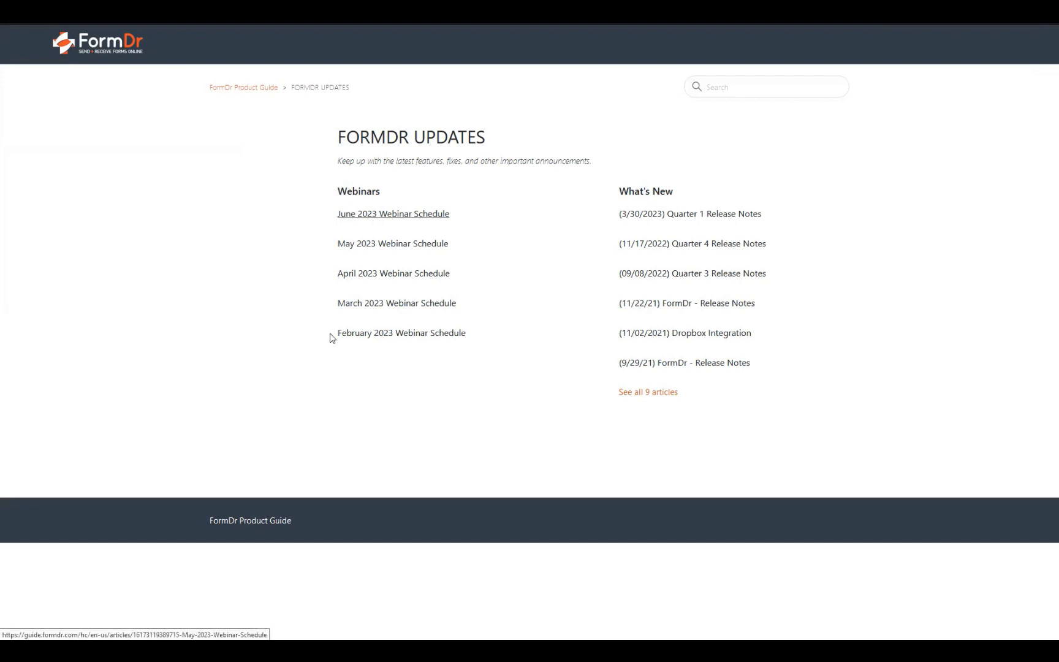
Examine the article's Onboarding, Beginner Form Building and Advanced Form Building schedules with their webinar dates and descriptions
scroll(521, 322, down, 5)
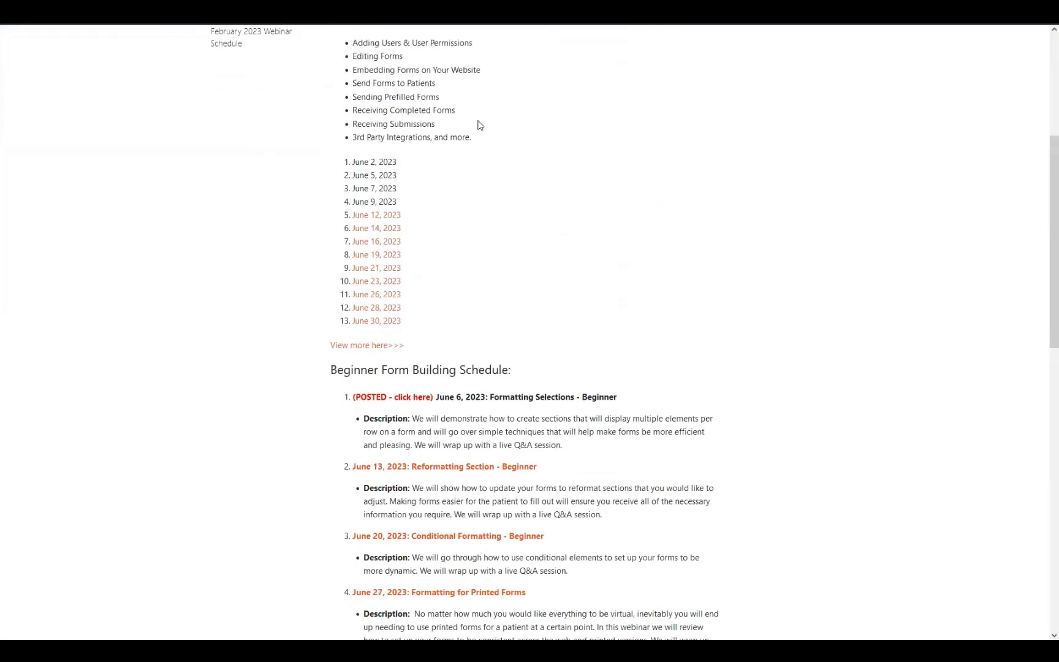
scroll(477, 126, up, 4)
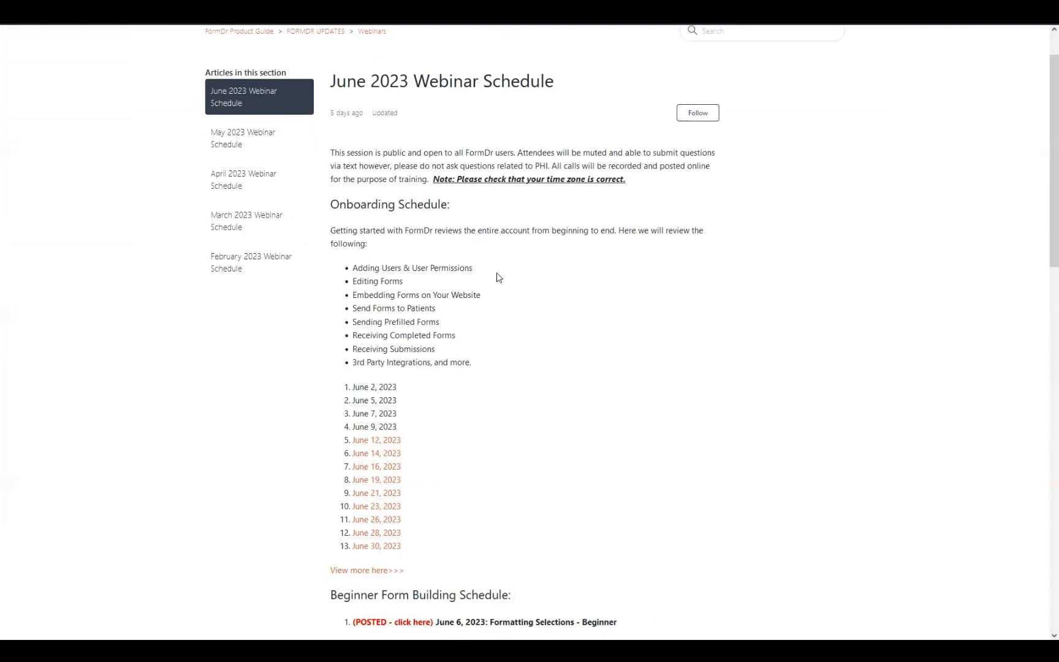
scroll(497, 277, down, 3)
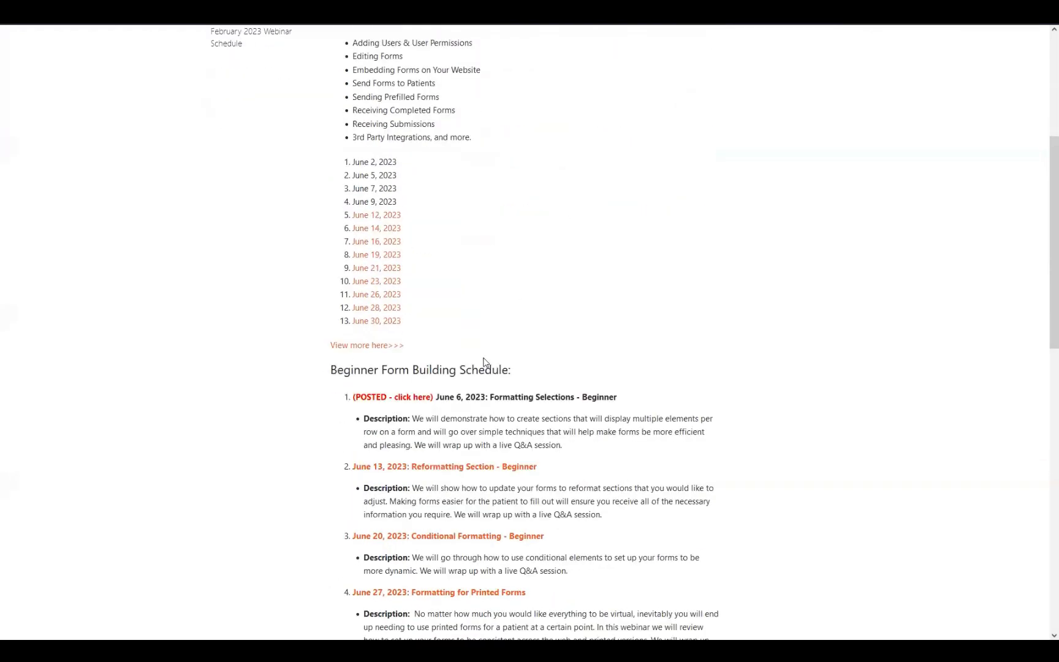
scroll(482, 361, down, 3)
scroll(425, 388, down, 2)
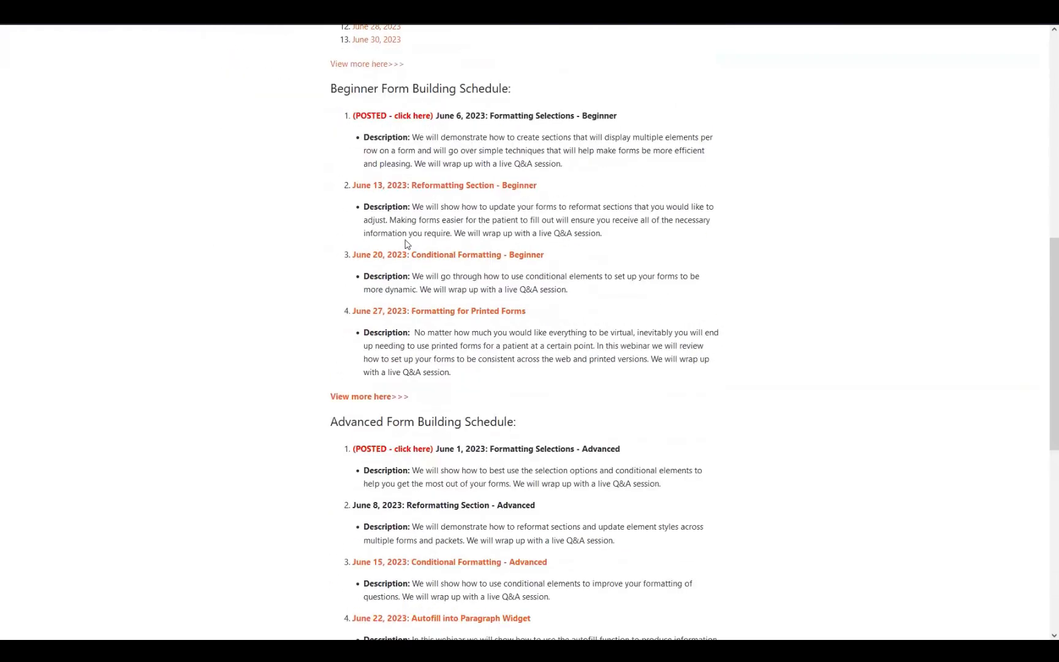
scroll(421, 343, down, 2)
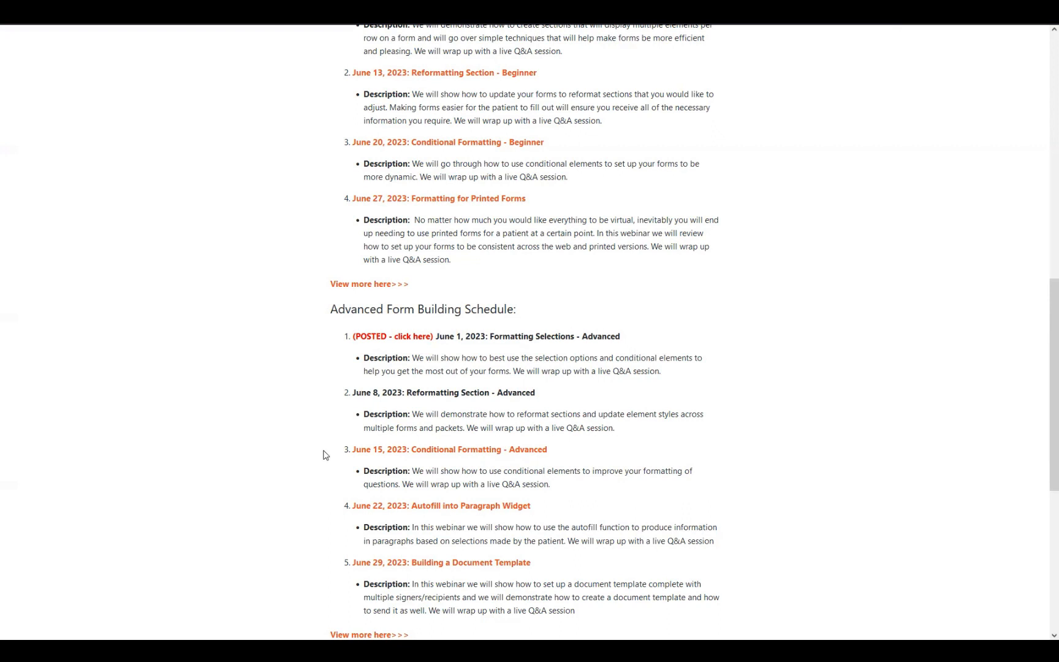
scroll(463, 428, up, 15)
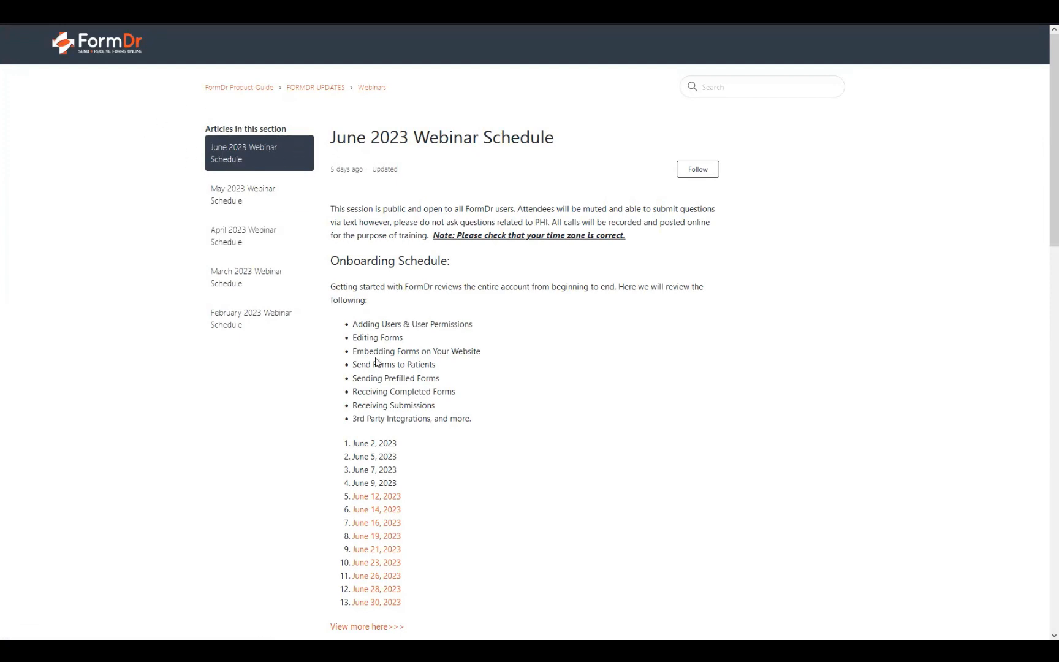
scroll(345, 362, down, 4)
scroll(492, 390, down, 5)
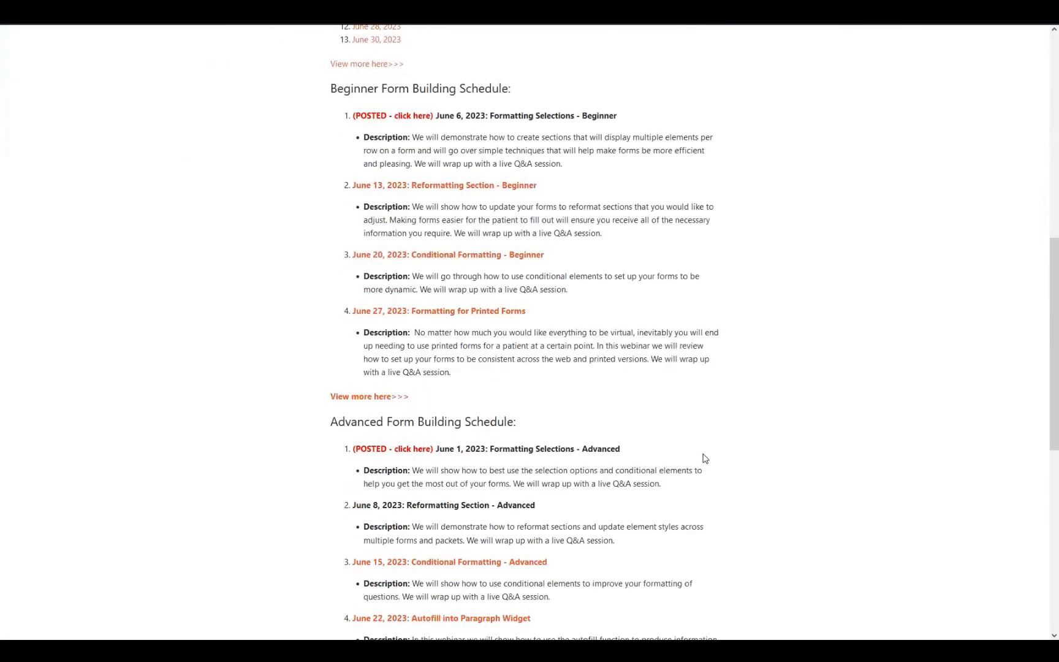
scroll(625, 447, up, 9)
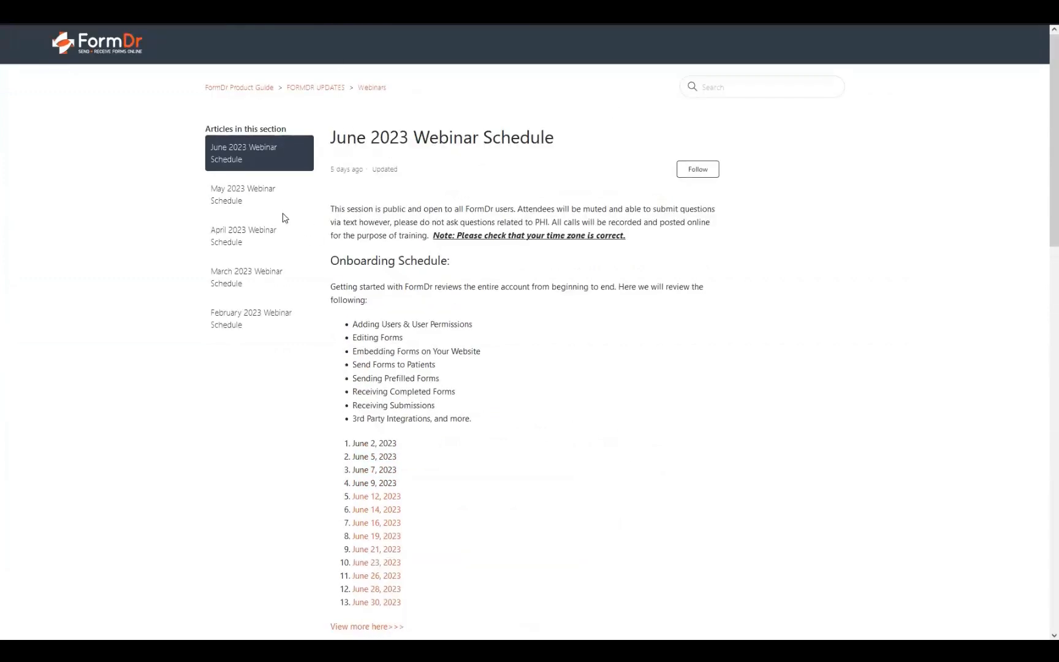